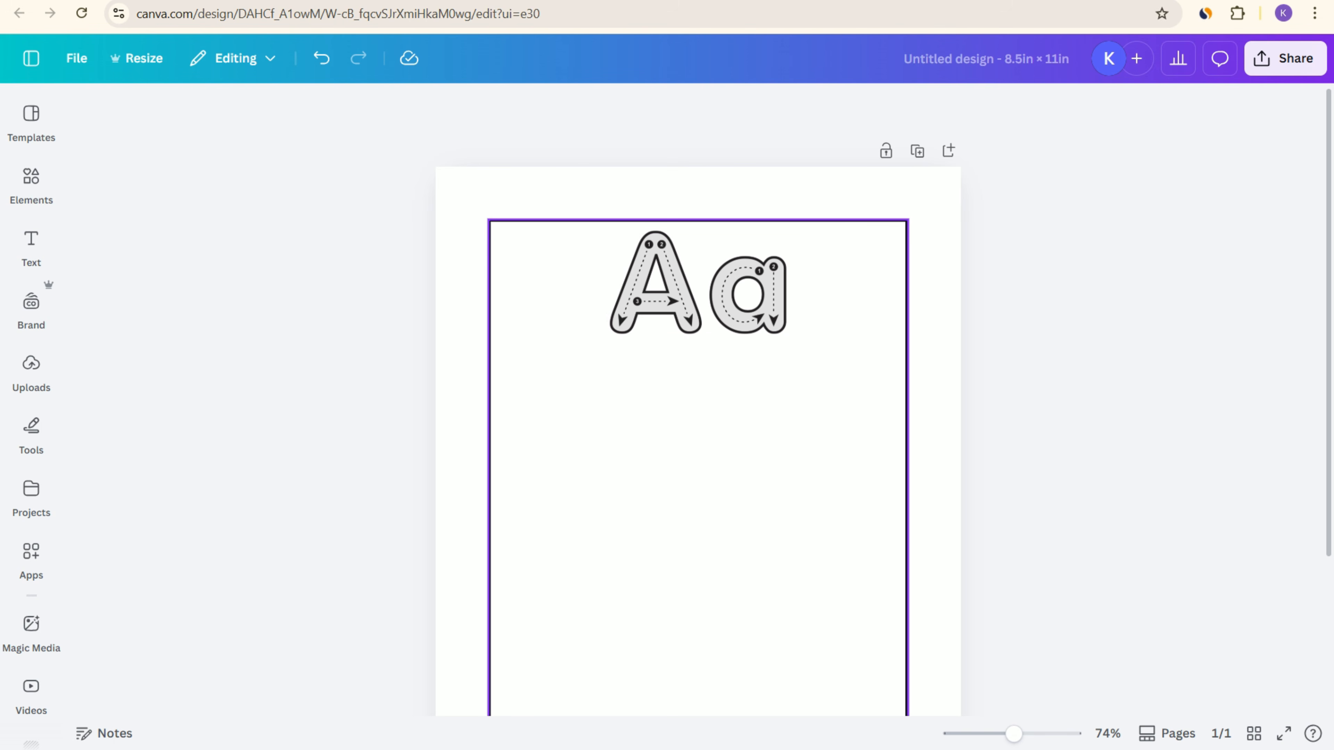
Step: Search the elements library for "line" without the graphics filter and show all matching shapes
{"action": "scroll", "coordinate": [697, 399], "scroll_direction": "down", "scroll_amount": 3}
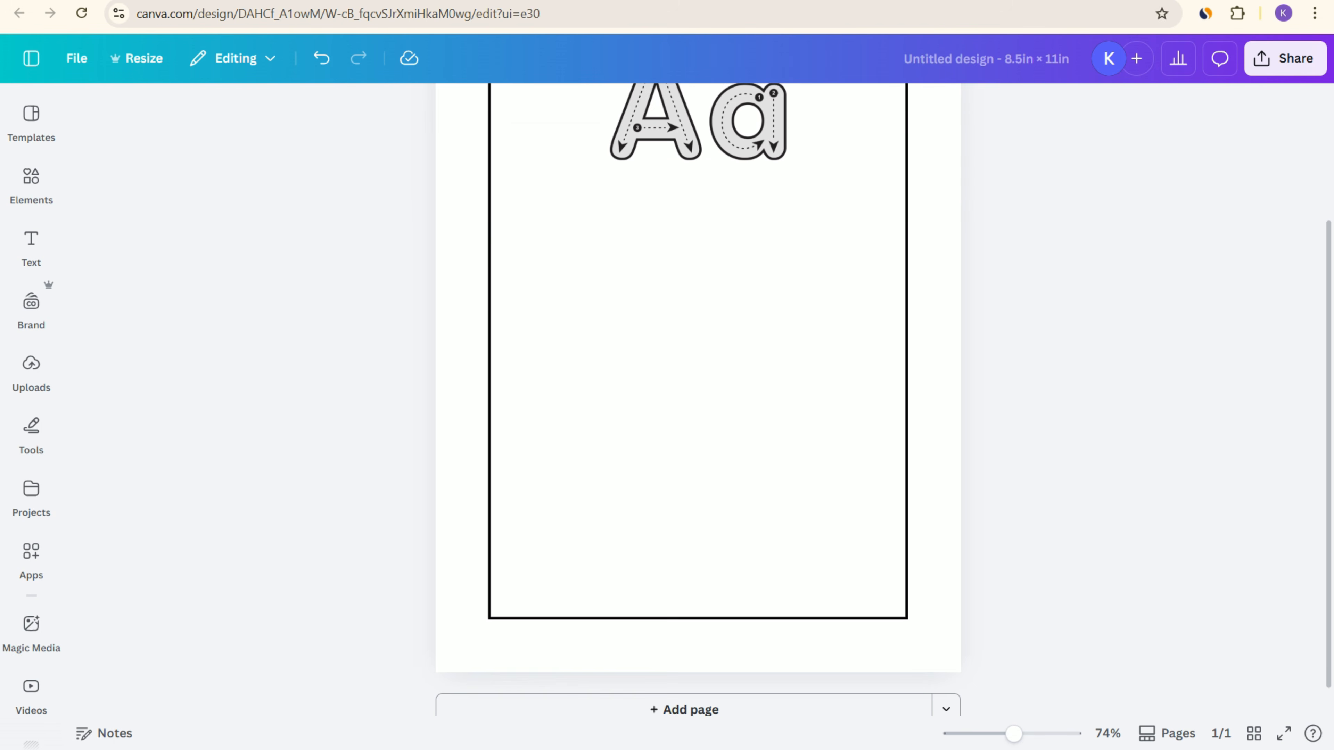
{"action": "scroll", "coordinate": [698, 400], "scroll_direction": "up", "scroll_amount": 1}
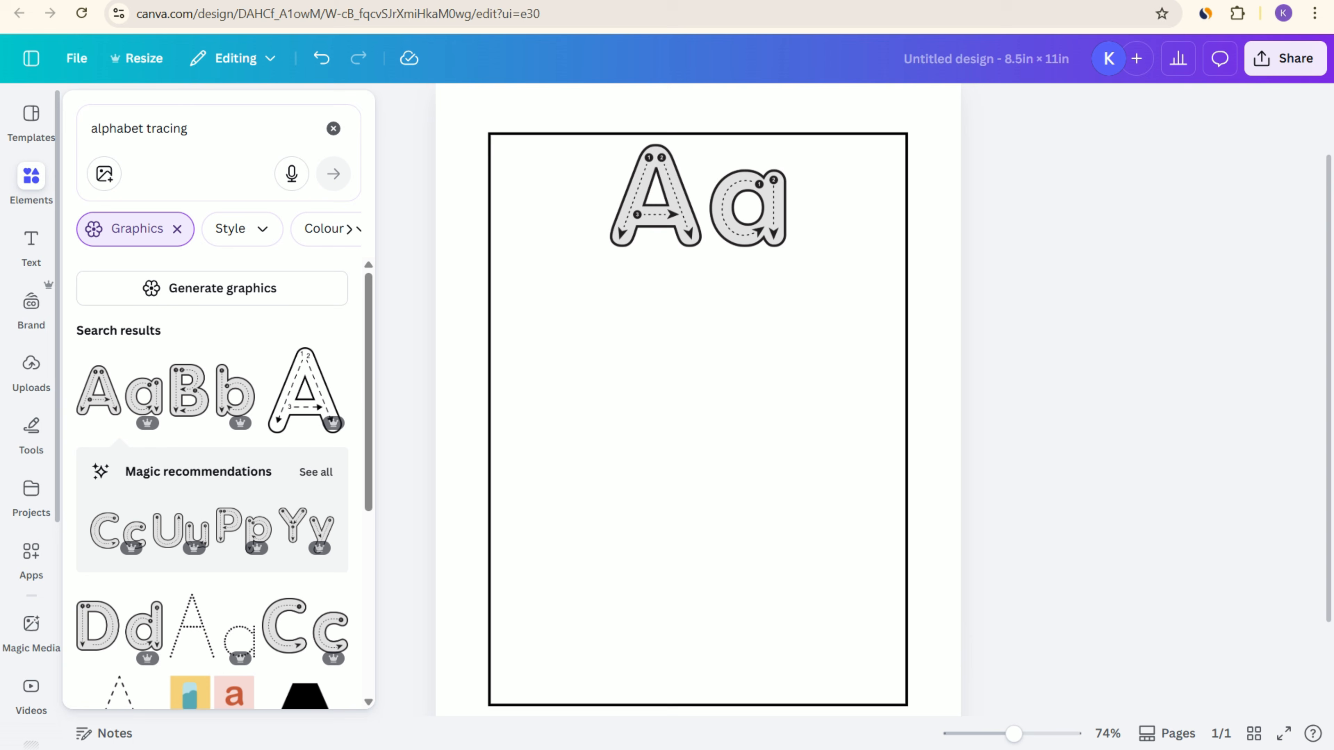
{"action": "left_click", "coordinate": [31, 184]}
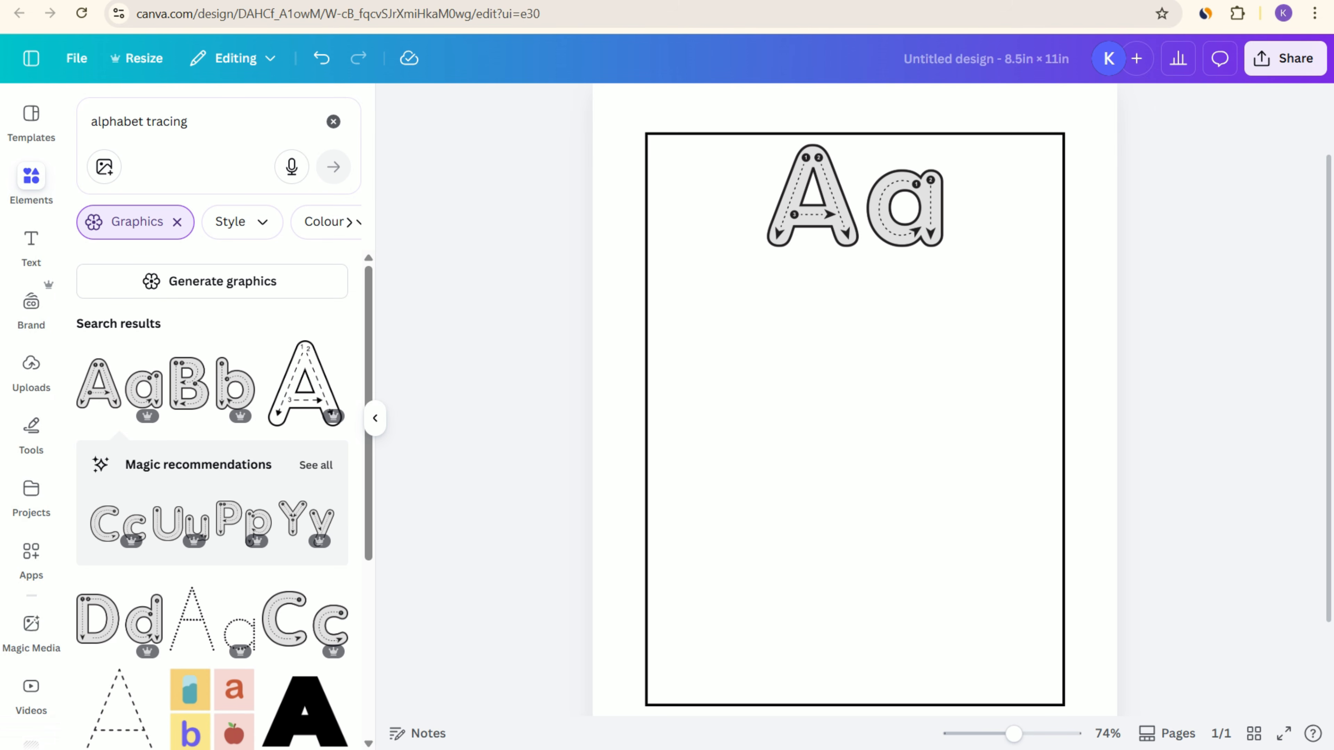
{"action": "left_click", "coordinate": [177, 223]}
{"action": "left_click_drag", "start_coordinate": [210, 122], "coordinate": [40, 122]}
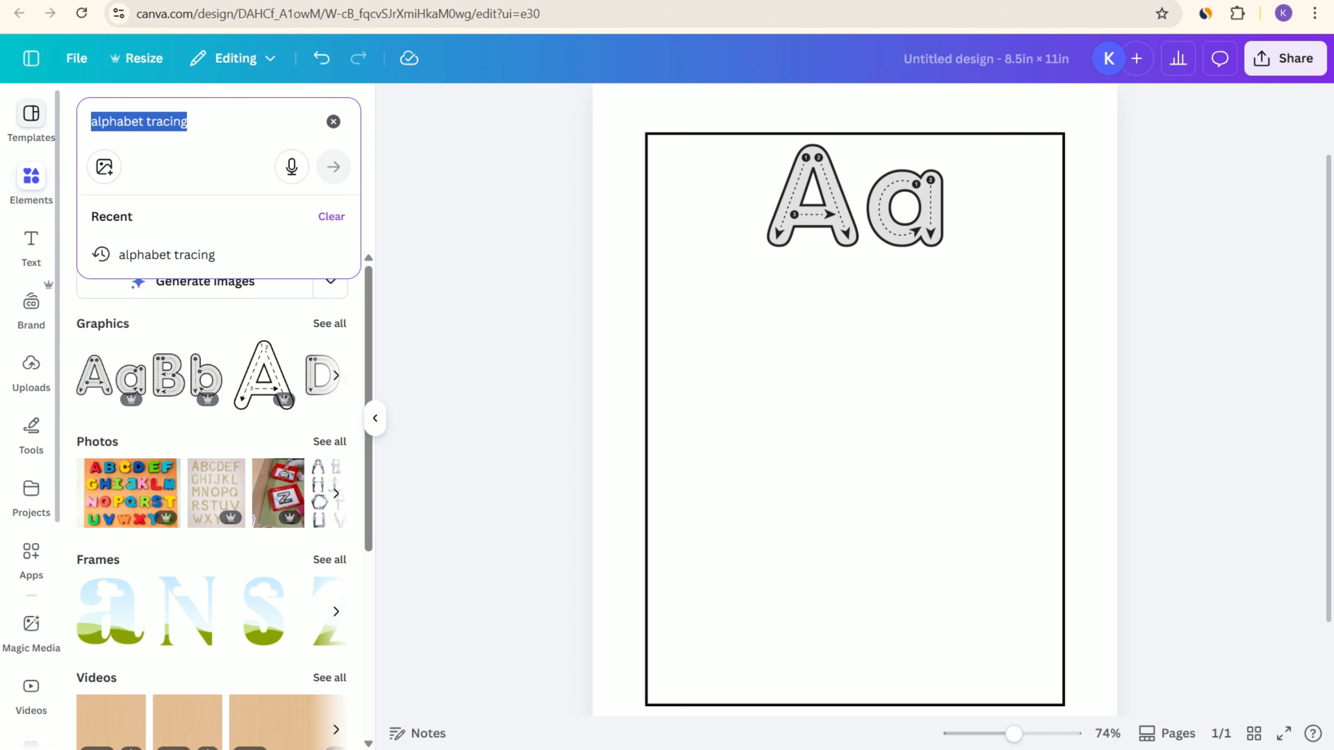
{"action": "type", "text": "line"}
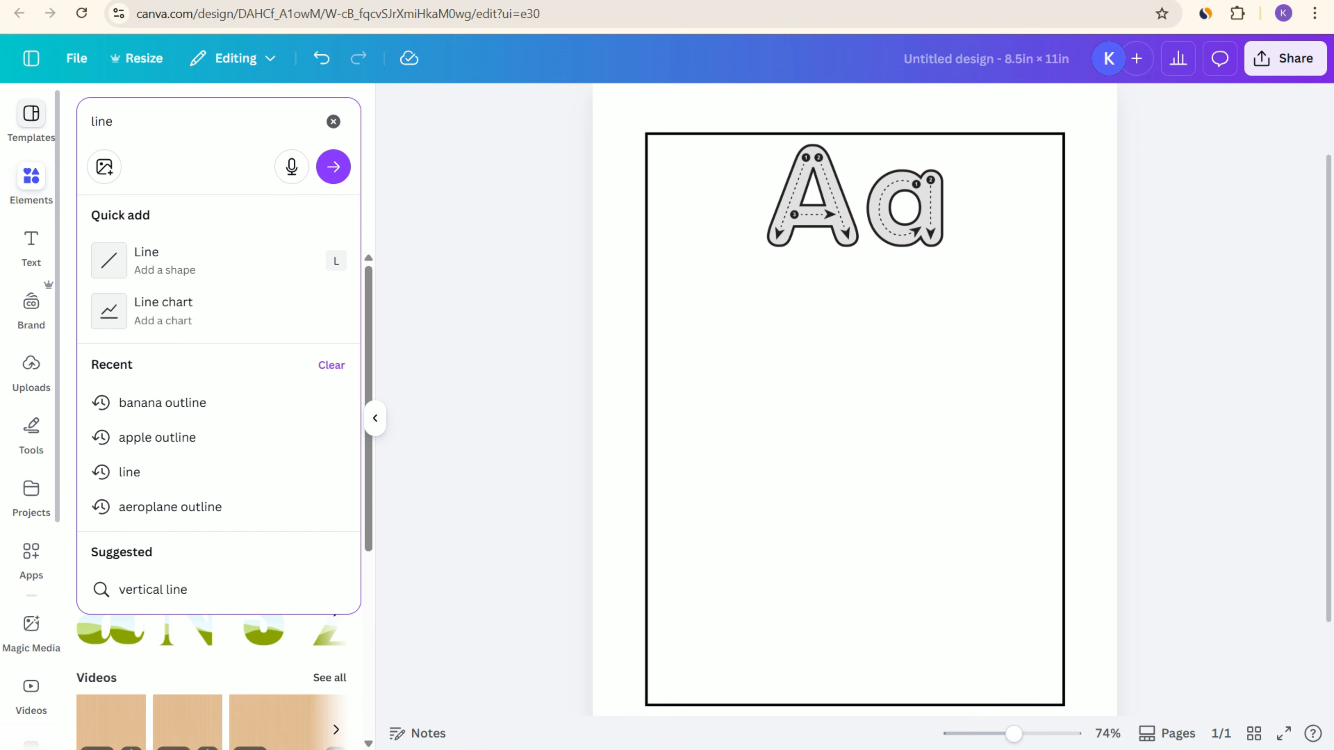
{"action": "key", "text": "Return"}
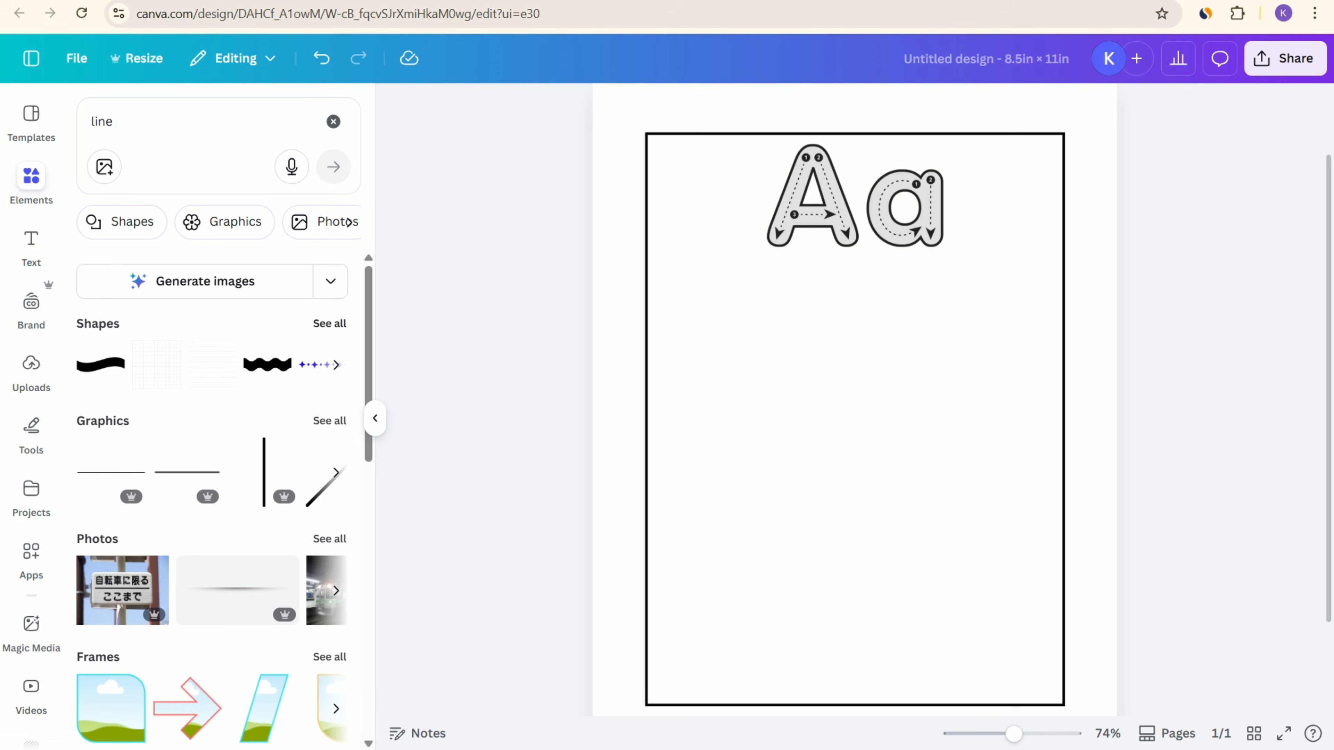
{"action": "left_click", "coordinate": [330, 323]}
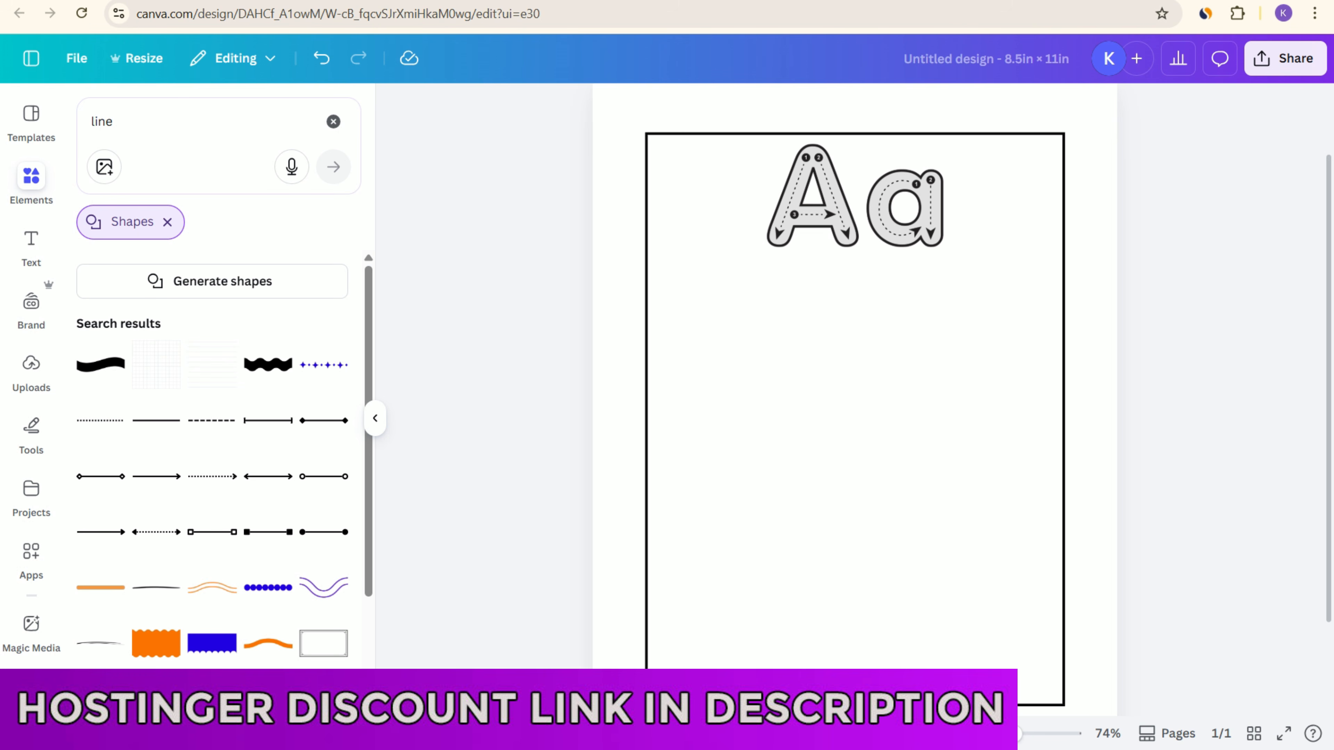
Step: Add a plain solid line just below the Aa letters and stretch it across the full width of the frame
{"action": "left_click", "coordinate": [156, 420]}
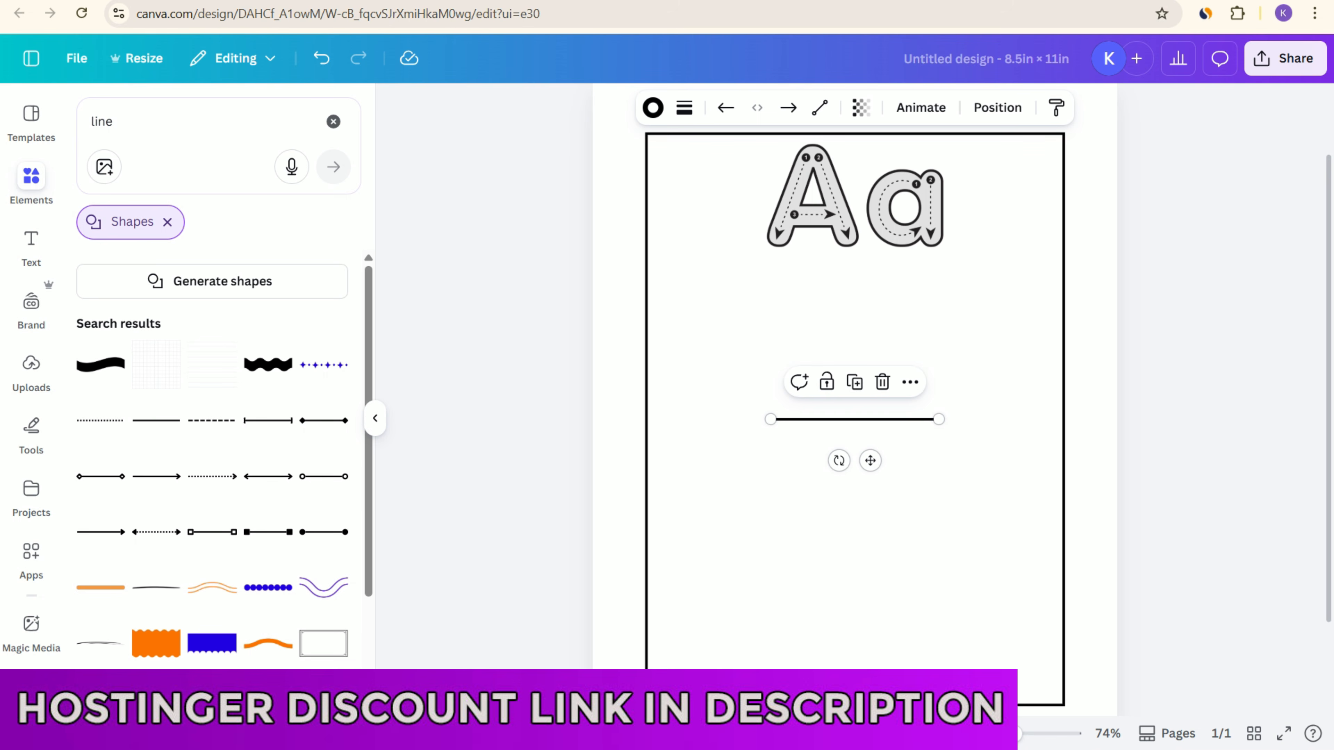
{"action": "left_click_drag", "start_coordinate": [854, 419], "coordinate": [729, 266]}
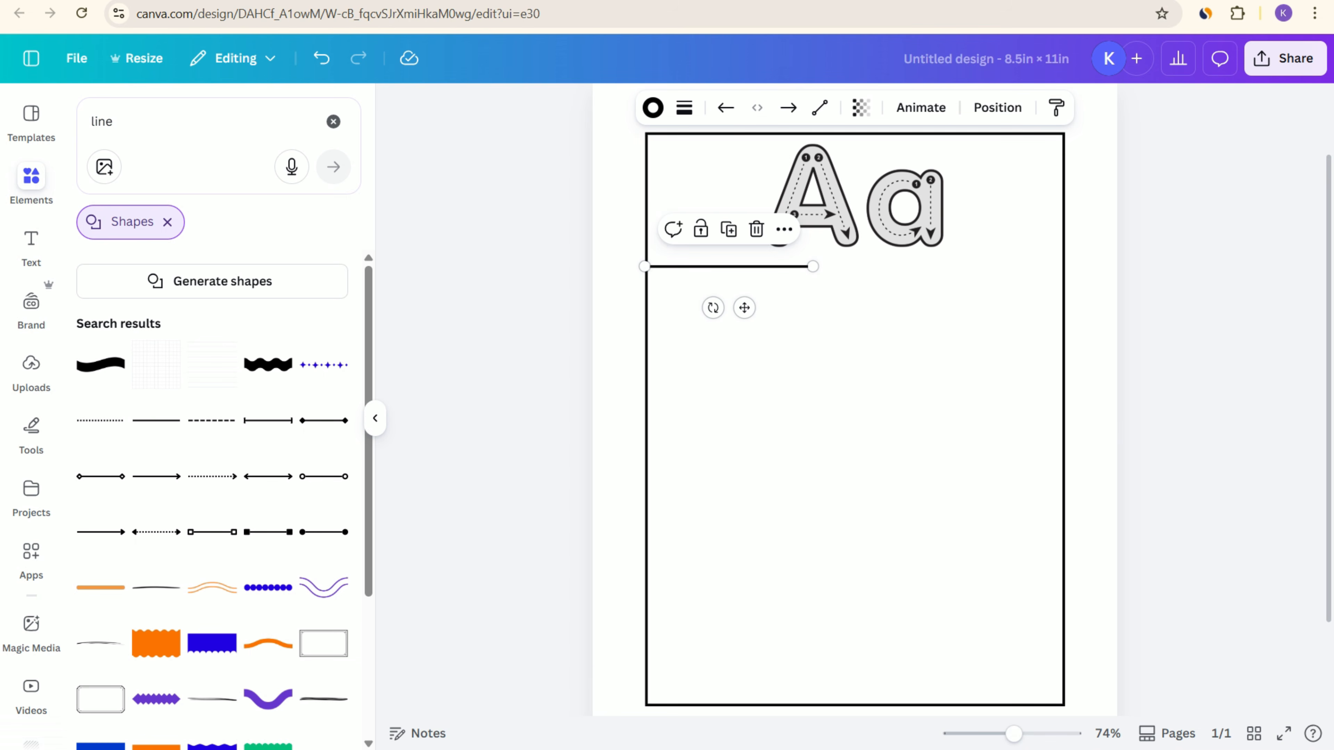
{"action": "left_click_drag", "start_coordinate": [813, 267], "coordinate": [1063, 269]}
{"action": "left_click", "coordinate": [1175, 305]}
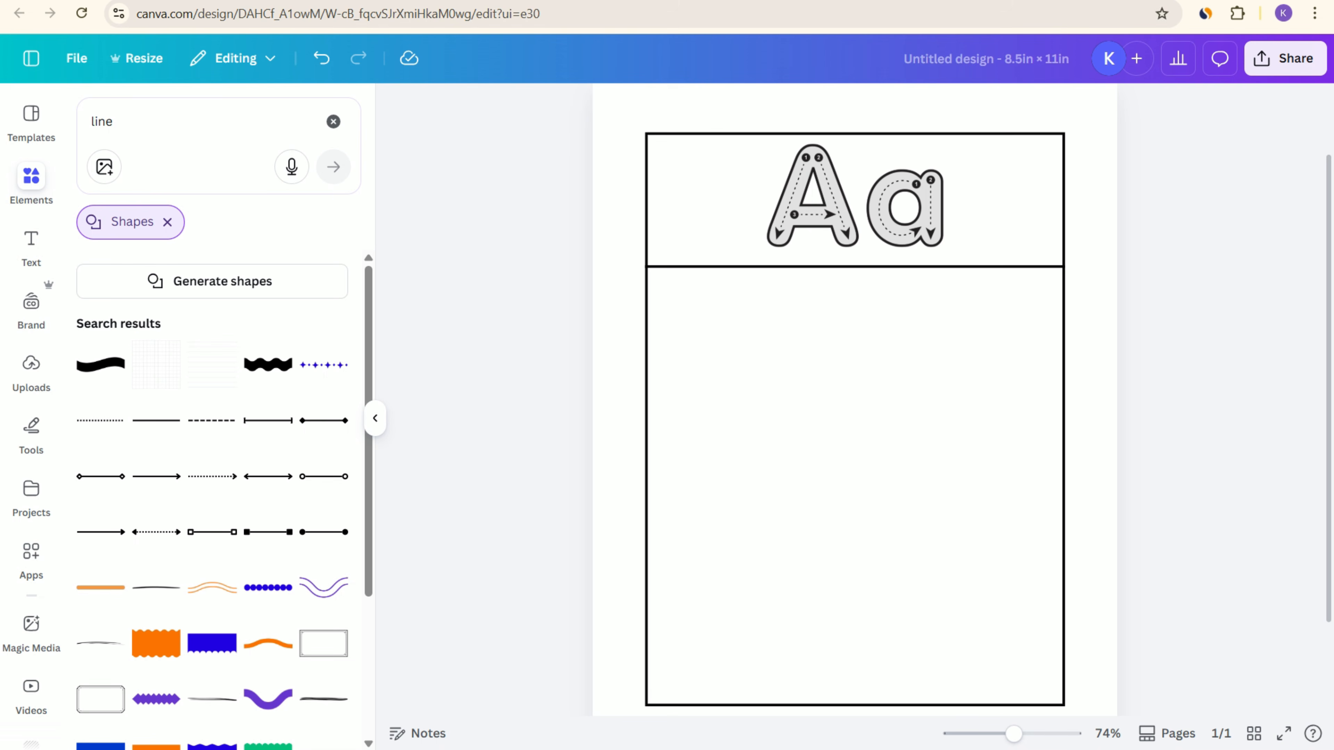
Step: Duplicate the line three times and stack the copies evenly below it with gaps of about 0.29 in
{"action": "left_click", "coordinate": [855, 267]}
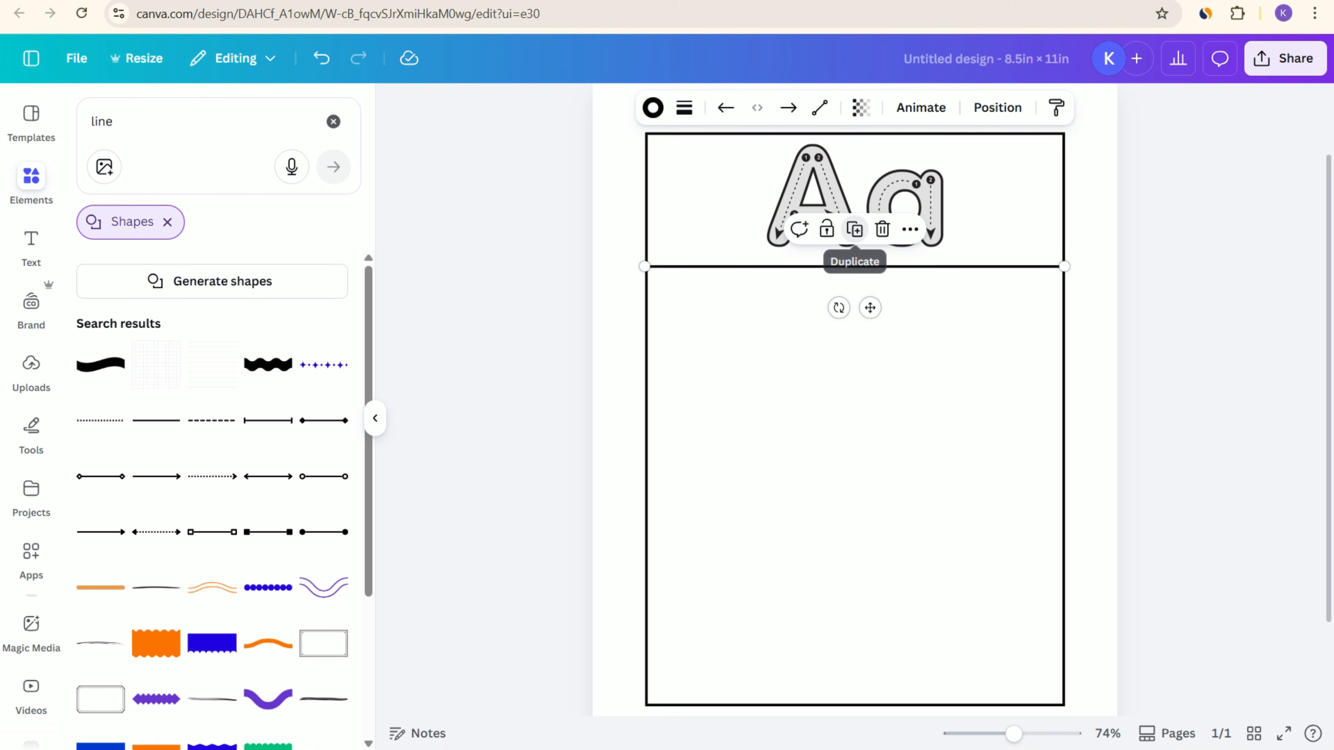
{"action": "left_click", "coordinate": [855, 229]}
{"action": "left_click_drag", "start_coordinate": [865, 276], "coordinate": [854, 287]}
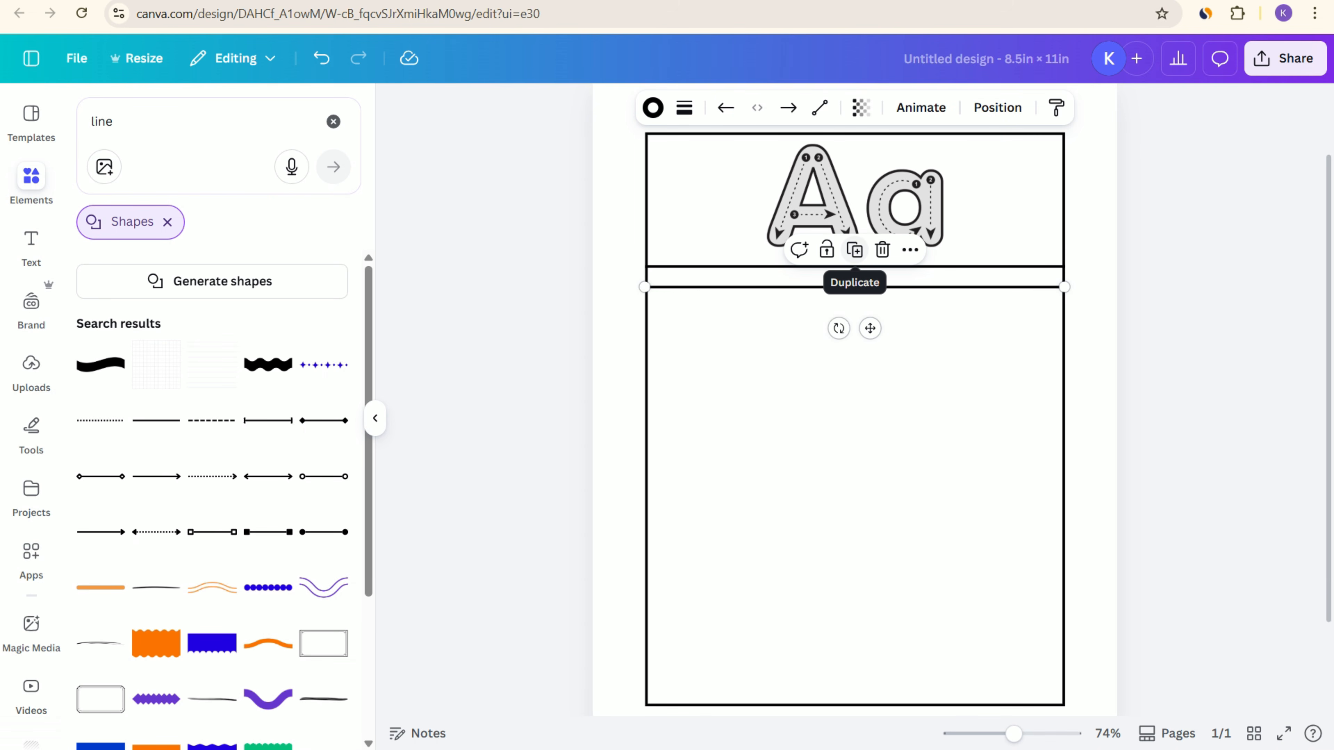
{"action": "left_click", "coordinate": [854, 250]}
{"action": "left_click", "coordinate": [855, 251]}
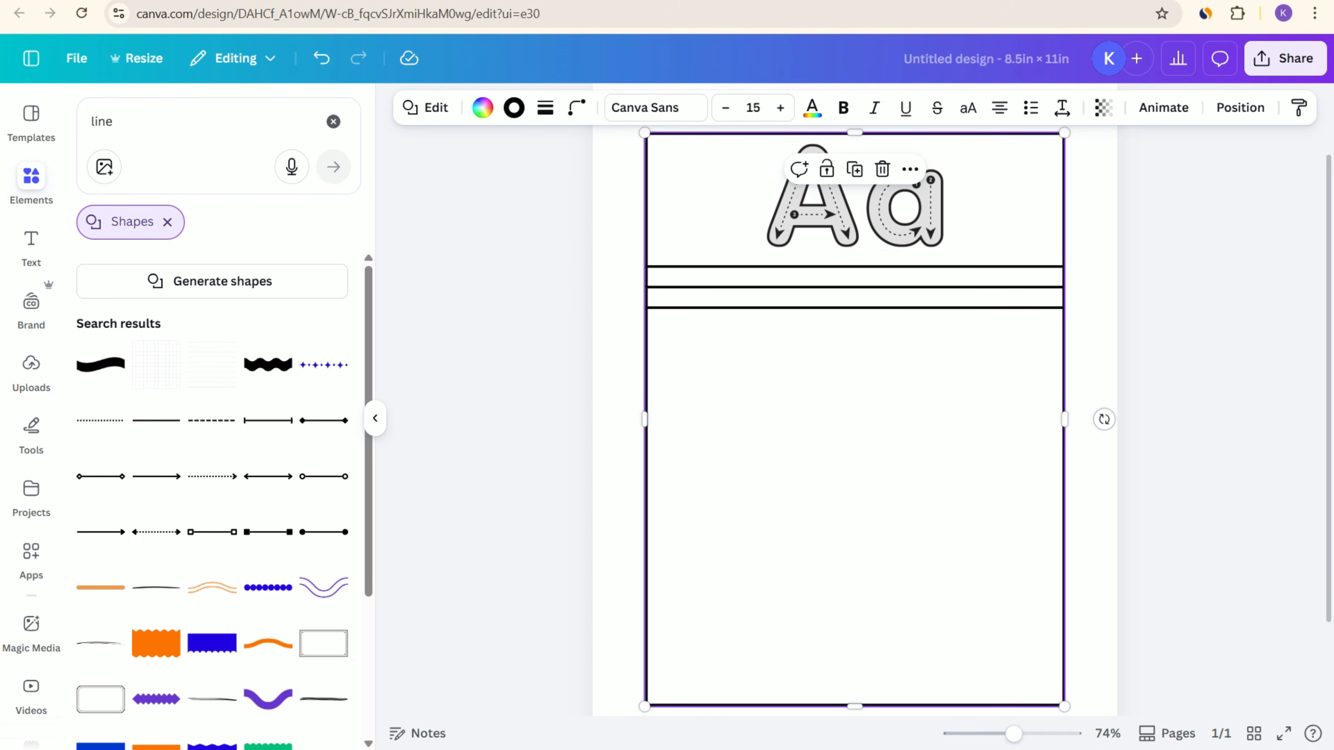
{"action": "left_click", "coordinate": [854, 307]}
{"action": "left_click", "coordinate": [855, 271]}
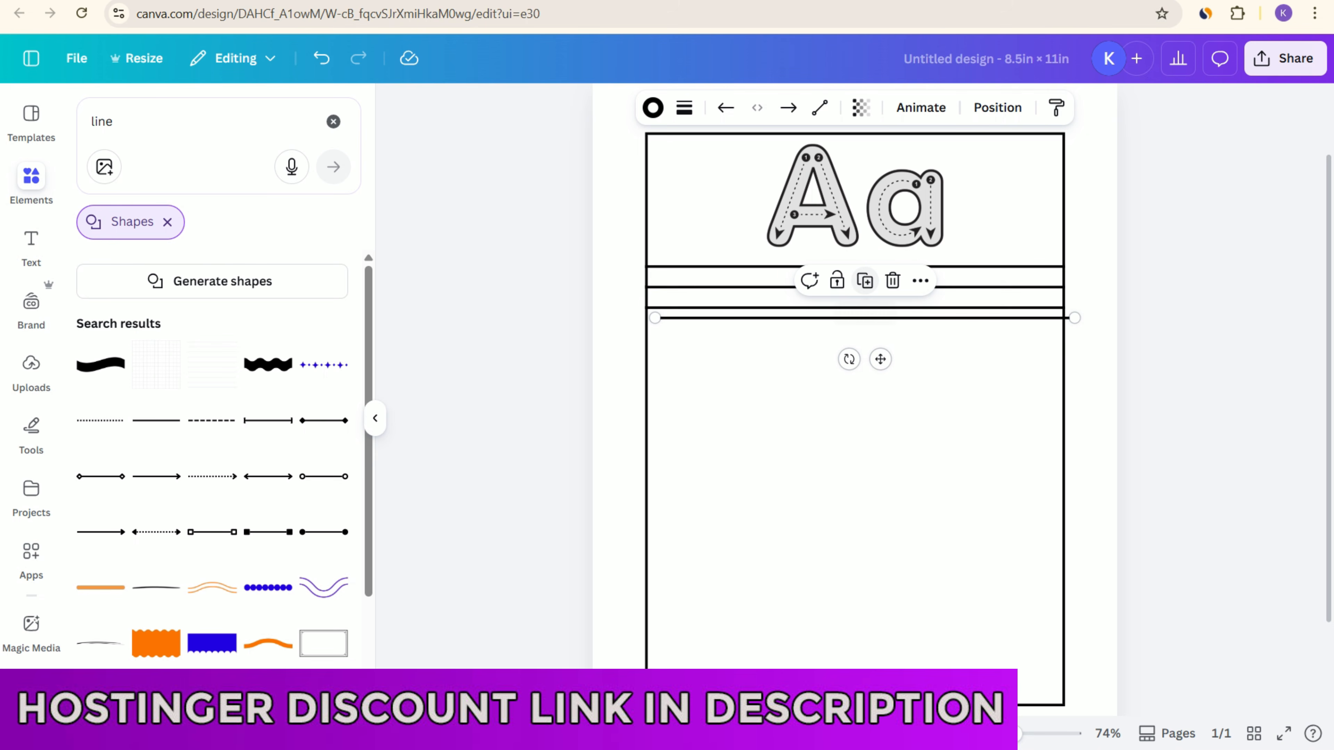
{"action": "left_click_drag", "start_coordinate": [864, 318], "coordinate": [852, 328]}
{"action": "left_click", "coordinate": [940, 368]}
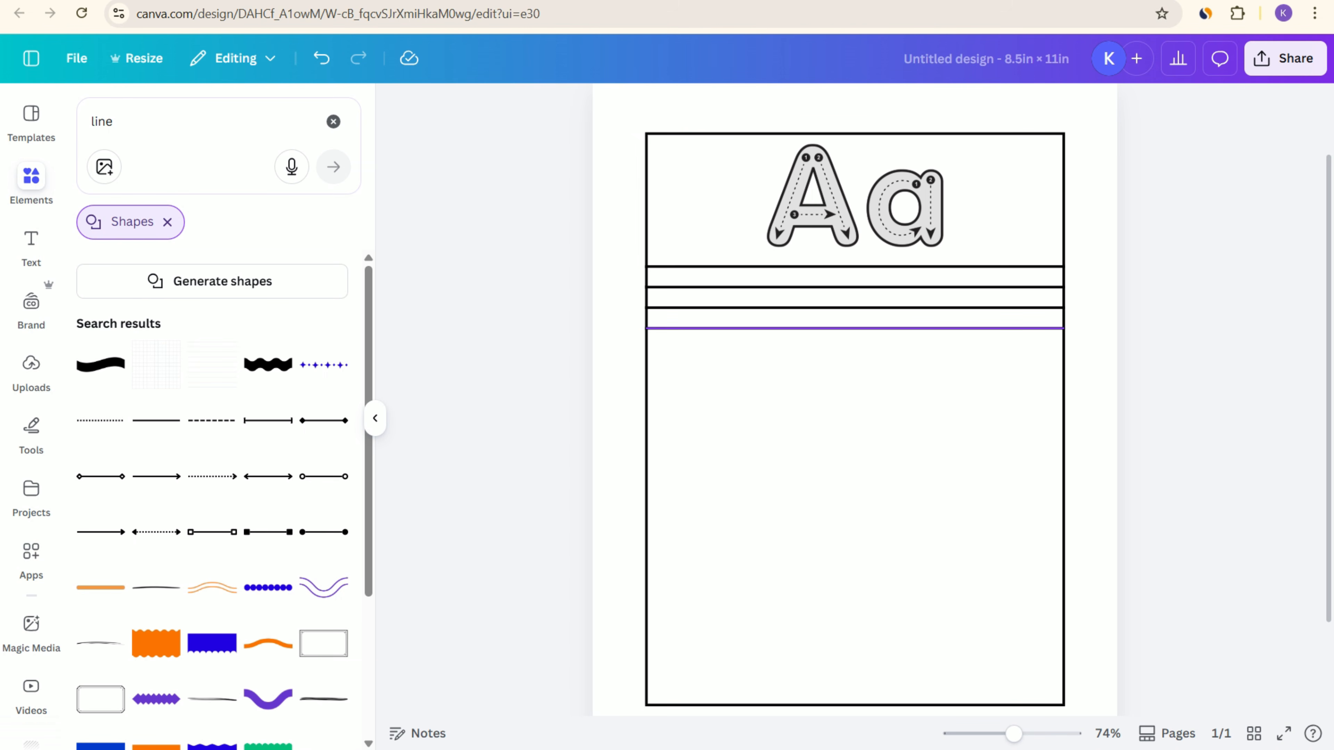
{"action": "mouse_move", "coordinate": [855, 328]}
{"action": "left_mouse_down"}
{"action": "mouse_move", "coordinate": [855, 315]}
{"action": "mouse_move", "coordinate": [855, 328]}
{"action": "mouse_move", "coordinate": [866, 322]}
{"action": "mouse_move", "coordinate": [855, 329]}
{"action": "left_mouse_up"}
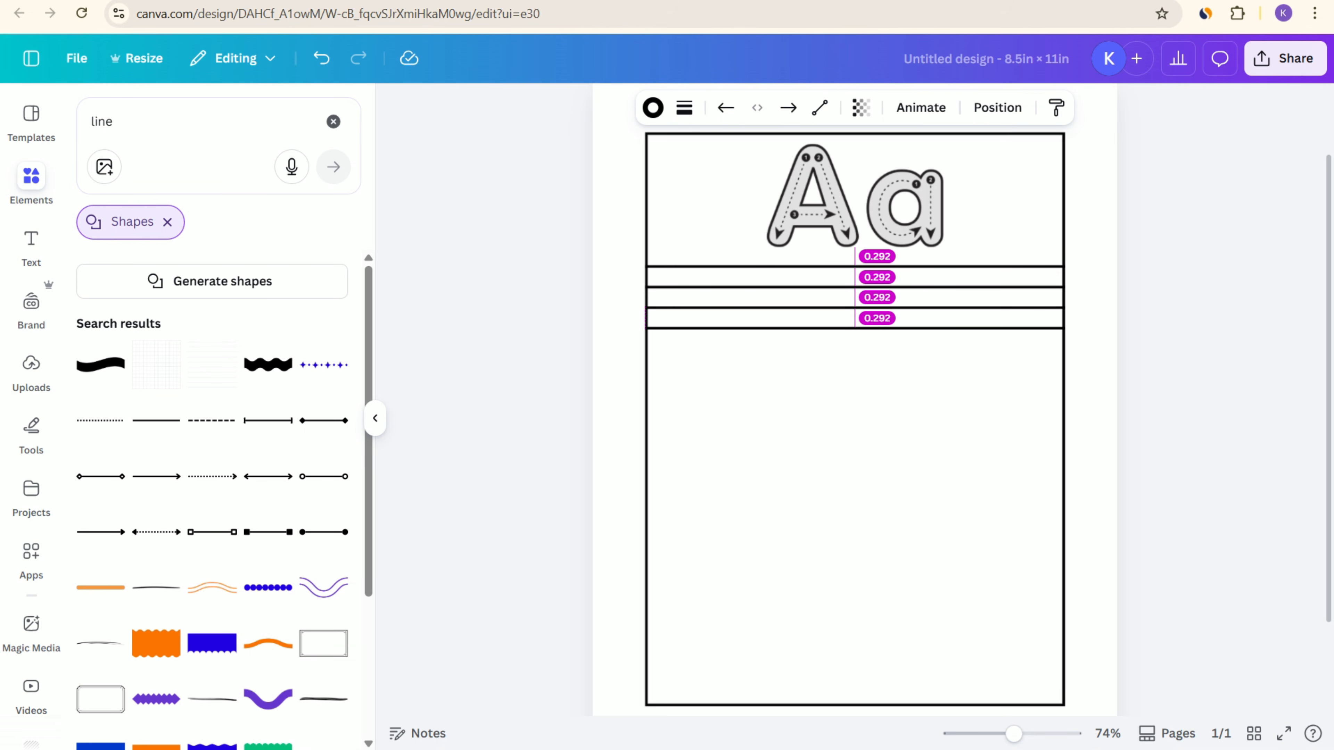
{"action": "mouse_move", "coordinate": [855, 328]}
{"action": "left_mouse_down"}
{"action": "mouse_move", "coordinate": [855, 370]}
{"action": "mouse_move", "coordinate": [855, 328]}
{"action": "left_mouse_up"}
{"action": "left_click", "coordinate": [1208, 294]}
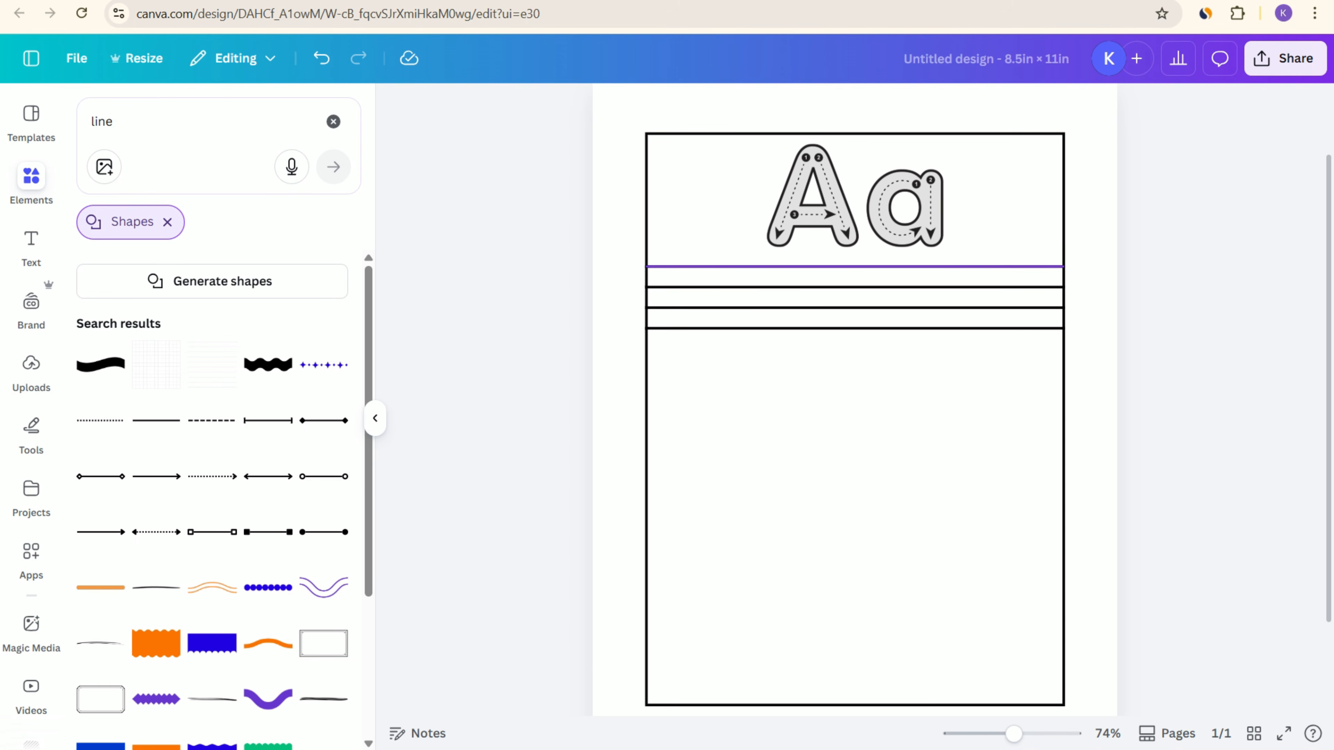
Step: Set the stroke weight of the second of the four horizontal lines to 2
{"action": "left_click", "coordinate": [855, 266]}
{"action": "left_click", "coordinate": [855, 328]}
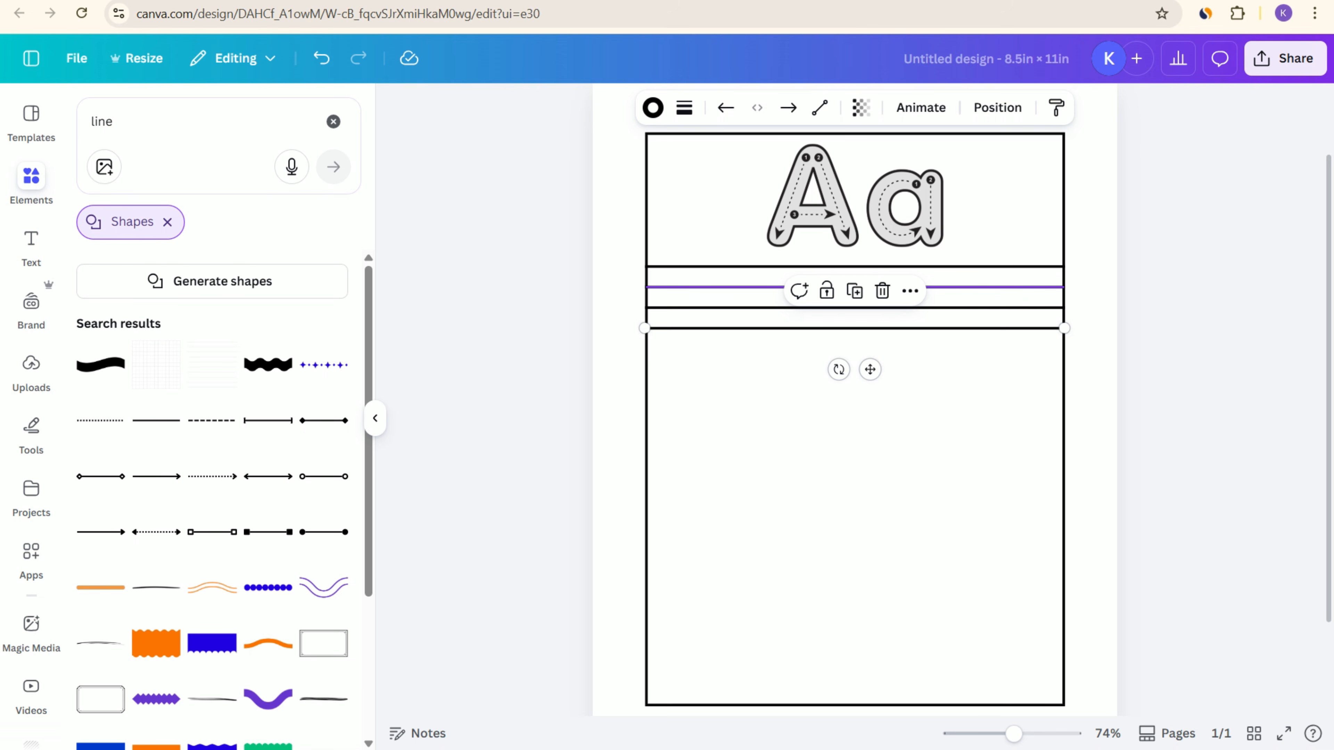
{"action": "left_click", "coordinate": [746, 287]}
{"action": "left_click", "coordinate": [746, 308]}
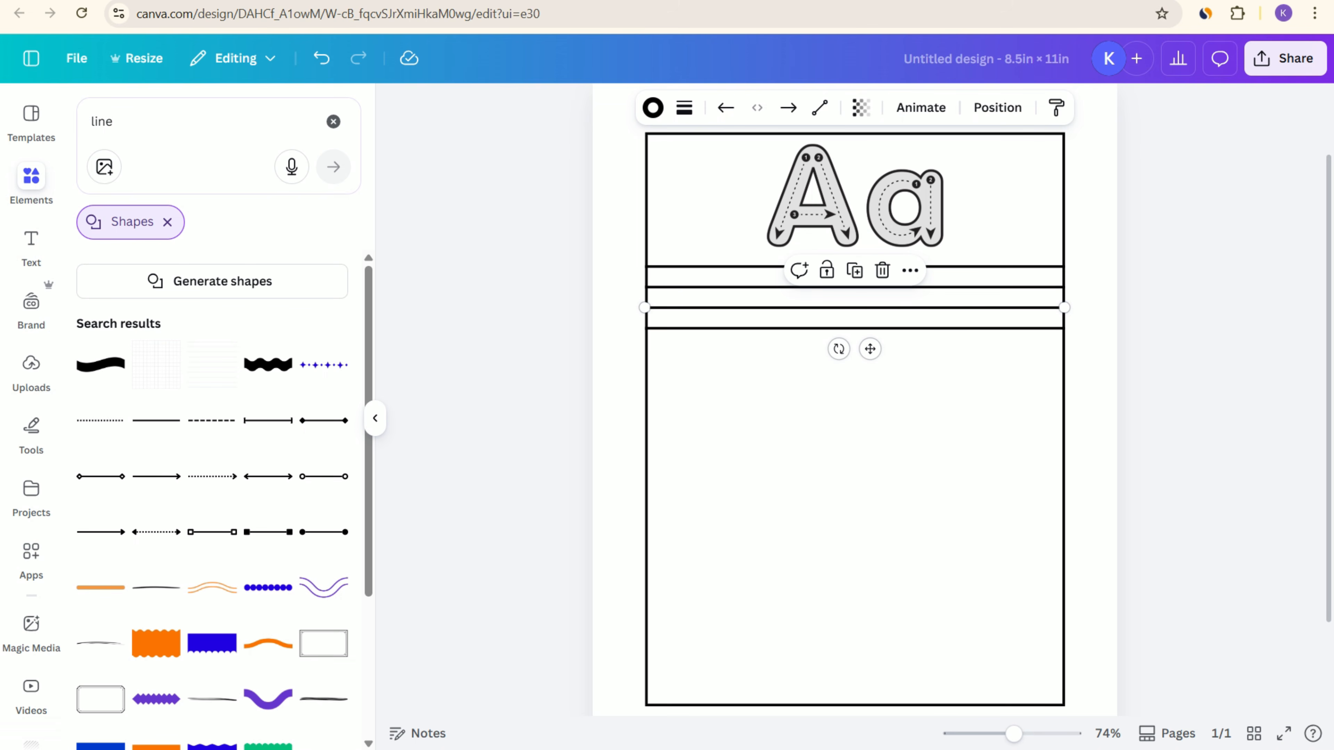
{"action": "left_click", "coordinate": [746, 287]}
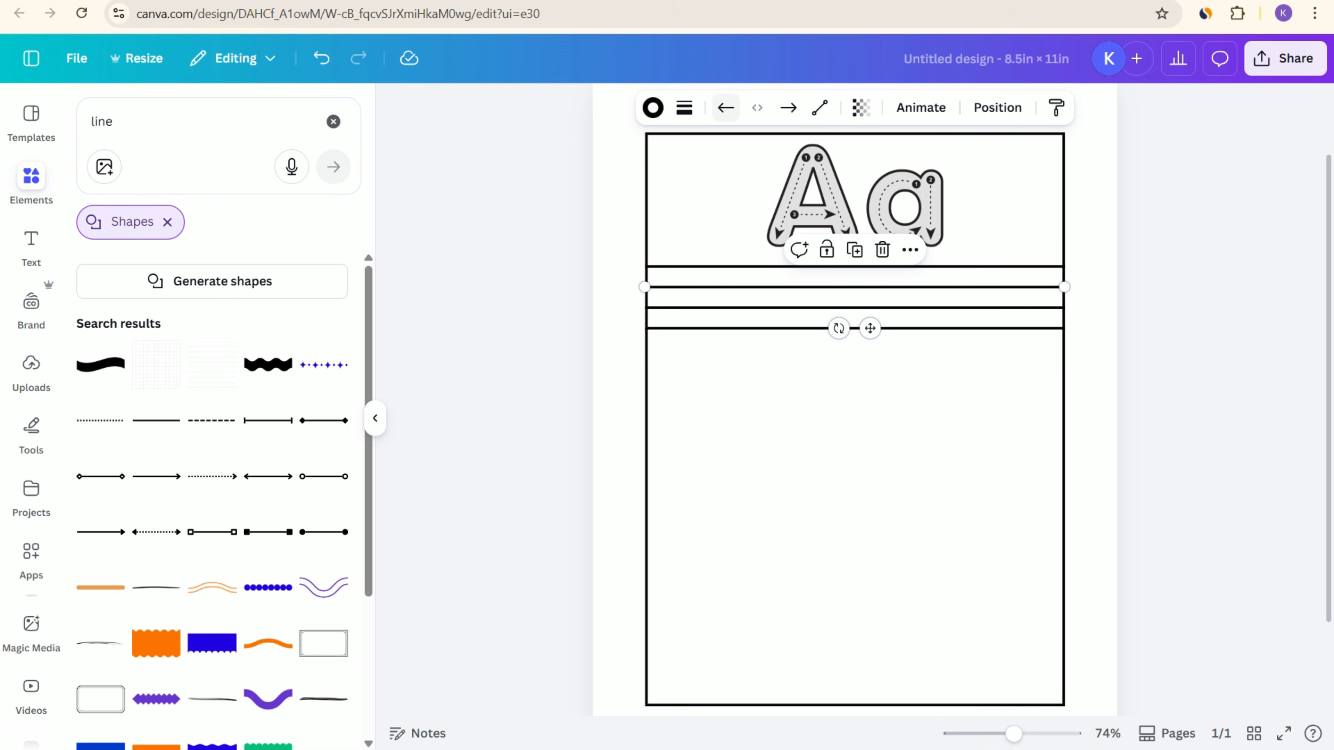
{"action": "left_click", "coordinate": [684, 109]}
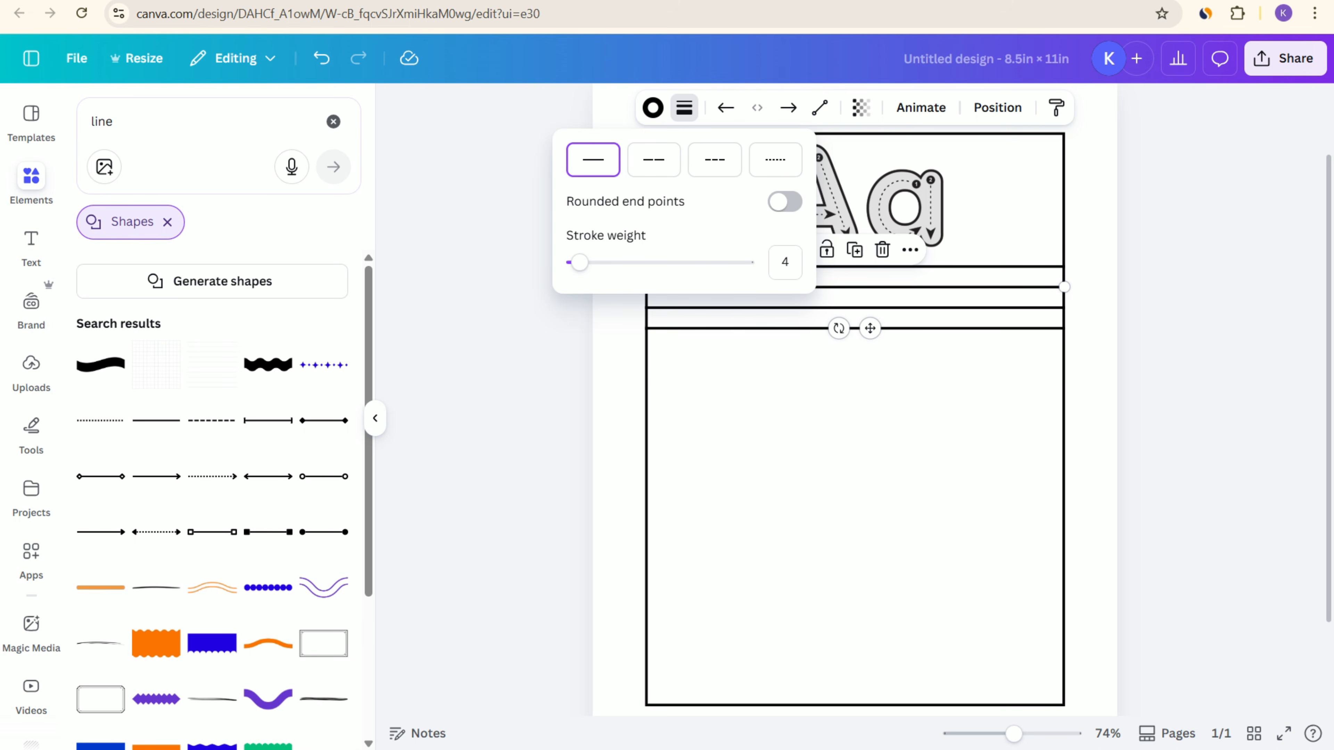
{"action": "left_click", "coordinate": [785, 262]}
{"action": "key", "text": "ctrl+a"}
{"action": "type", "text": "2"}
{"action": "key", "text": "Return"}
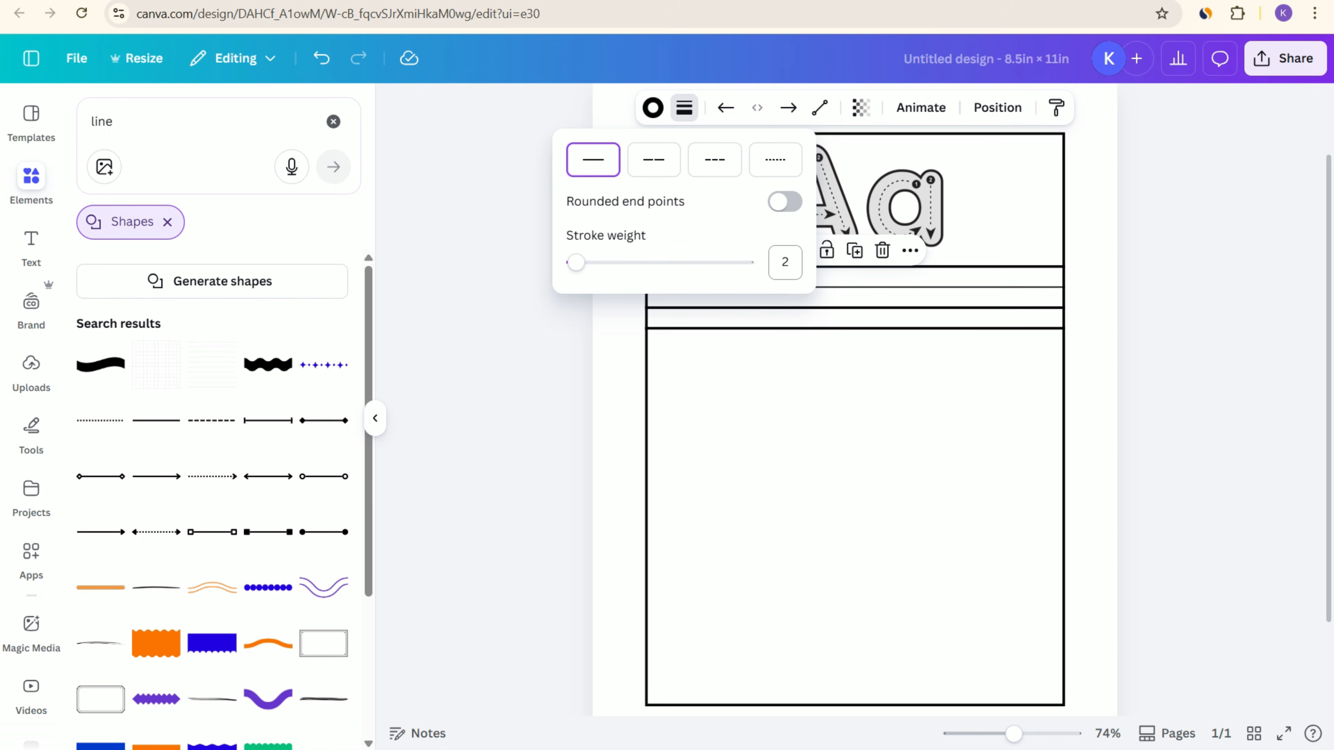
Step: Set the stroke weight of the third horizontal line to 2
{"action": "left_click", "coordinate": [924, 308]}
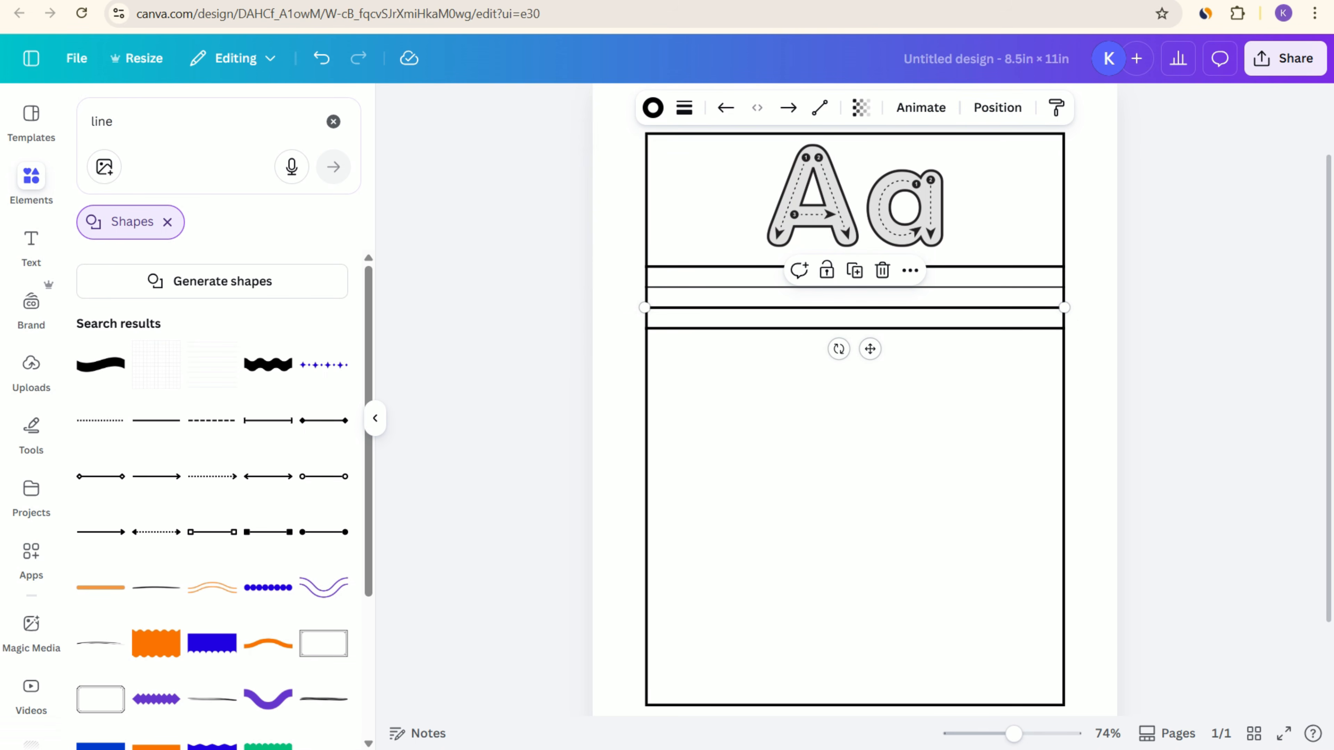
{"action": "left_click", "coordinate": [684, 107]}
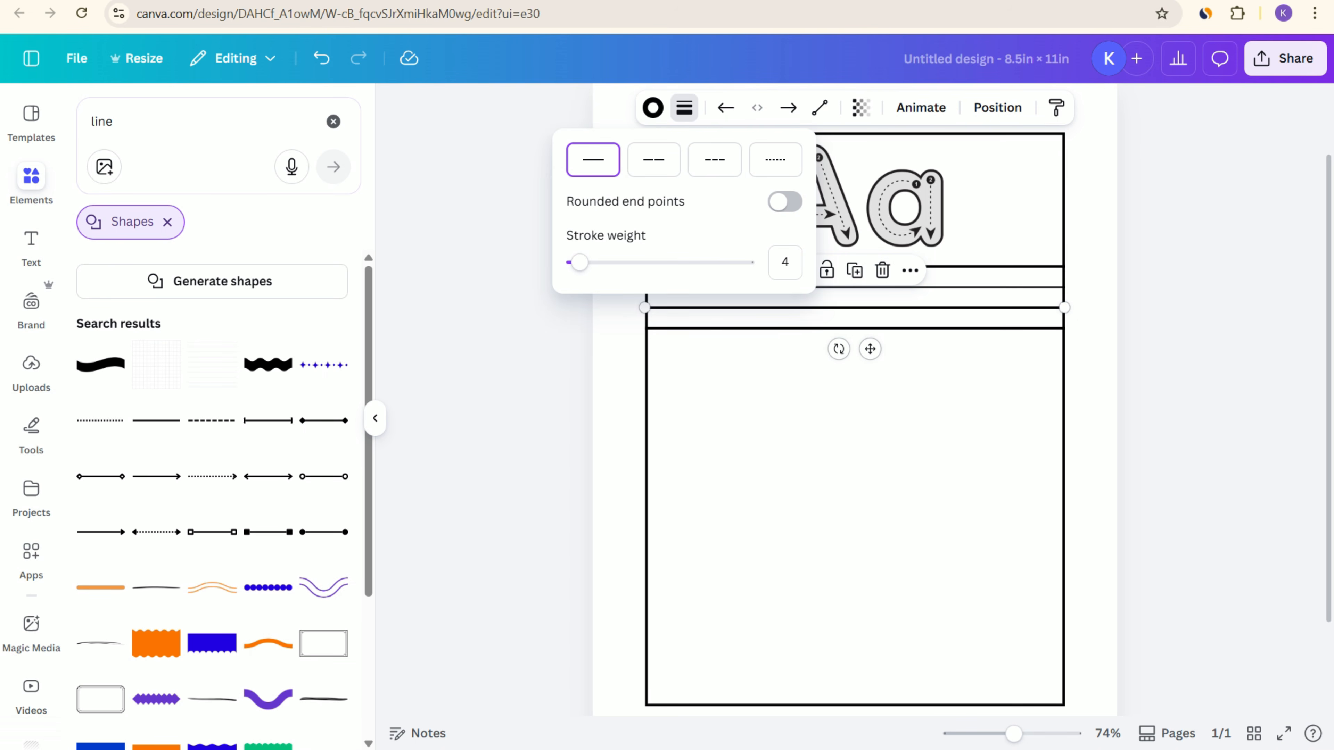
{"action": "left_click", "coordinate": [785, 261]}
{"action": "type", "text": "2"}
{"action": "key", "text": "Return"}
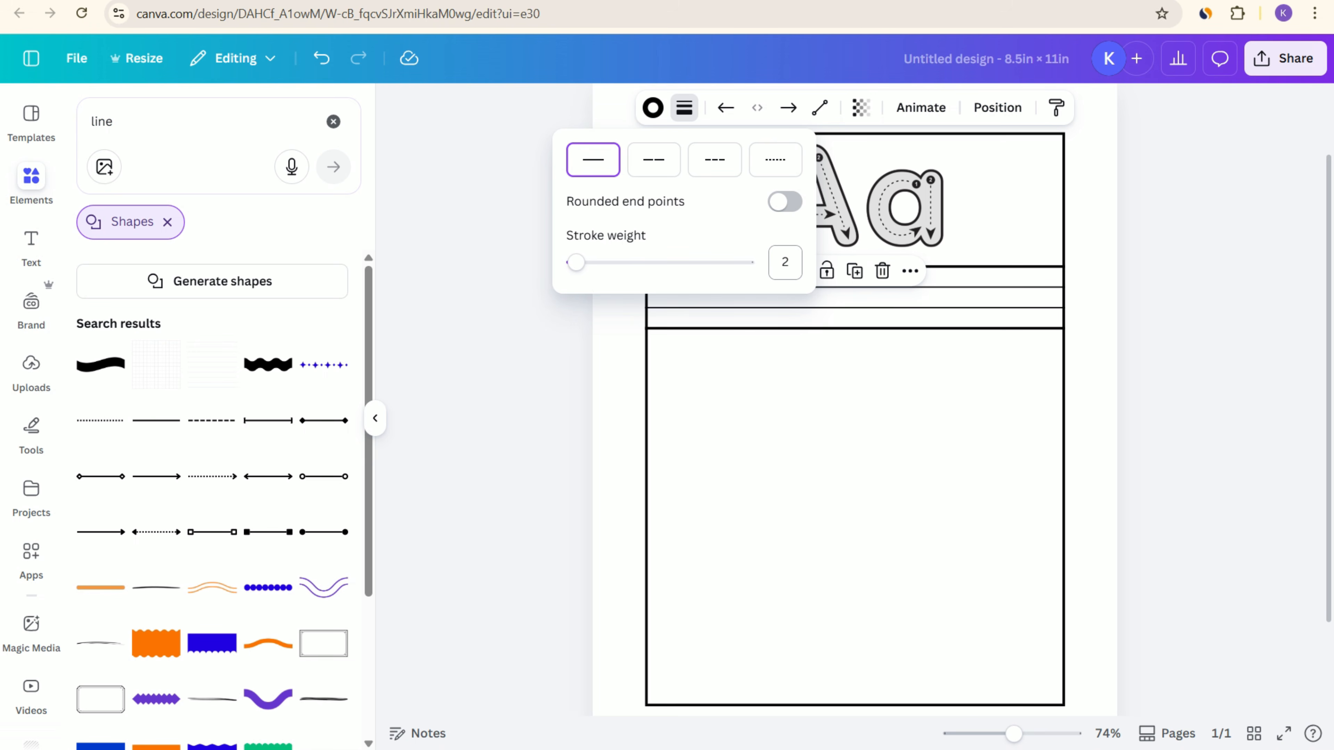
{"action": "left_click", "coordinate": [1218, 326]}
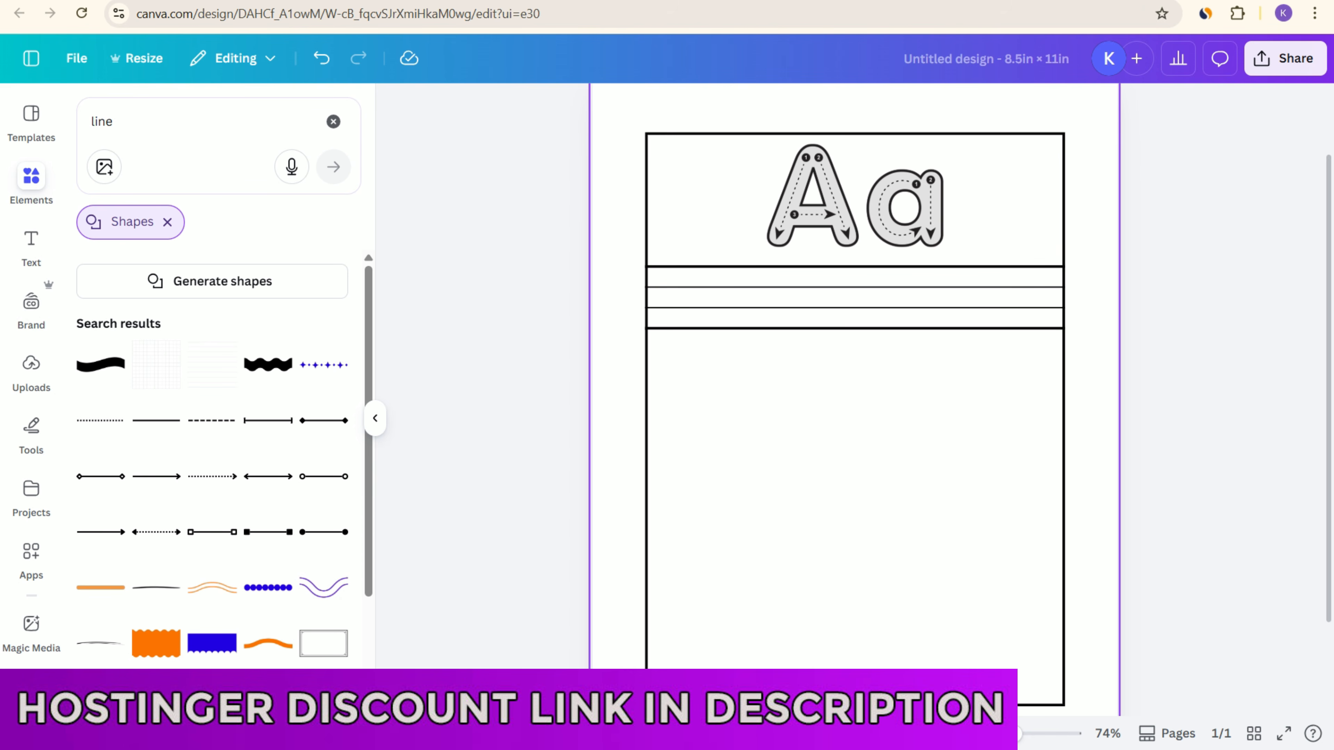
Step: Search the elements library for "alphabet tracing" without the shapes filter and show all matching graphics
{"action": "left_click_drag", "start_coordinate": [138, 121], "coordinate": [39, 120]}
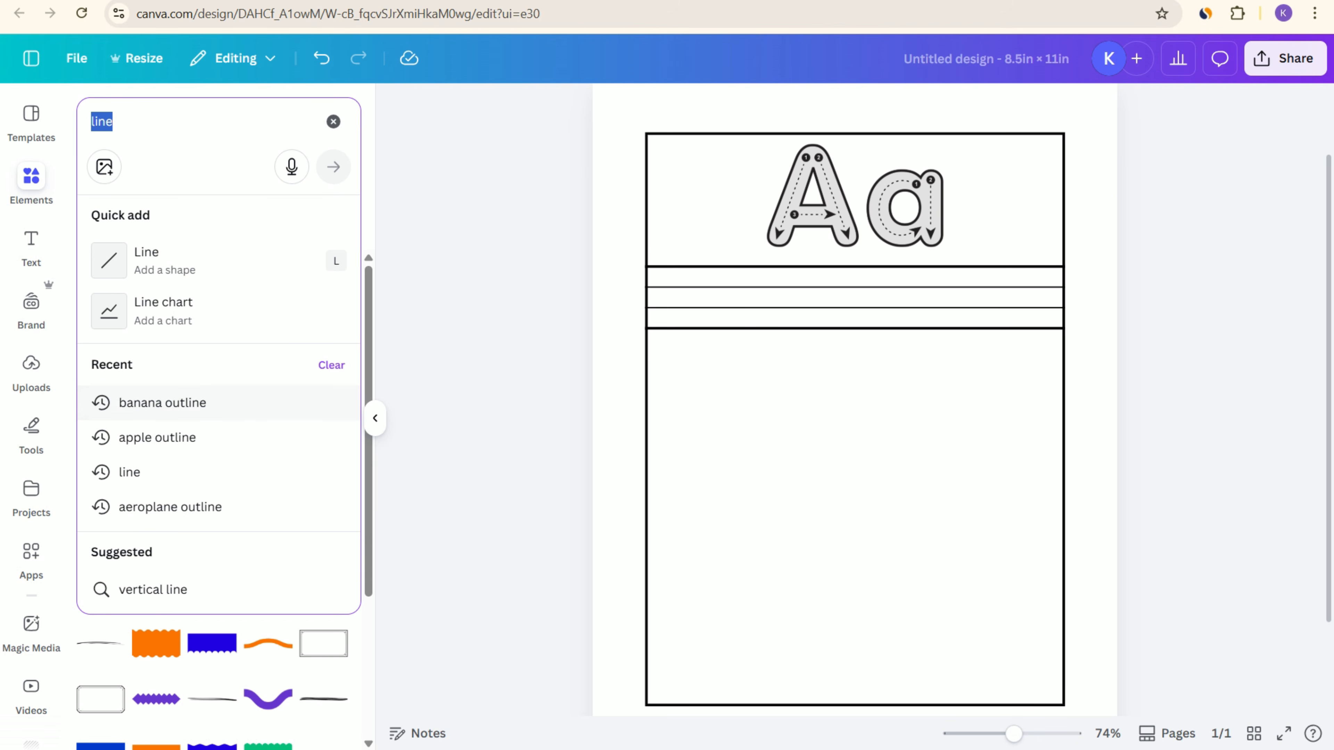
{"action": "key", "text": "Return"}
{"action": "left_click", "coordinate": [167, 222]}
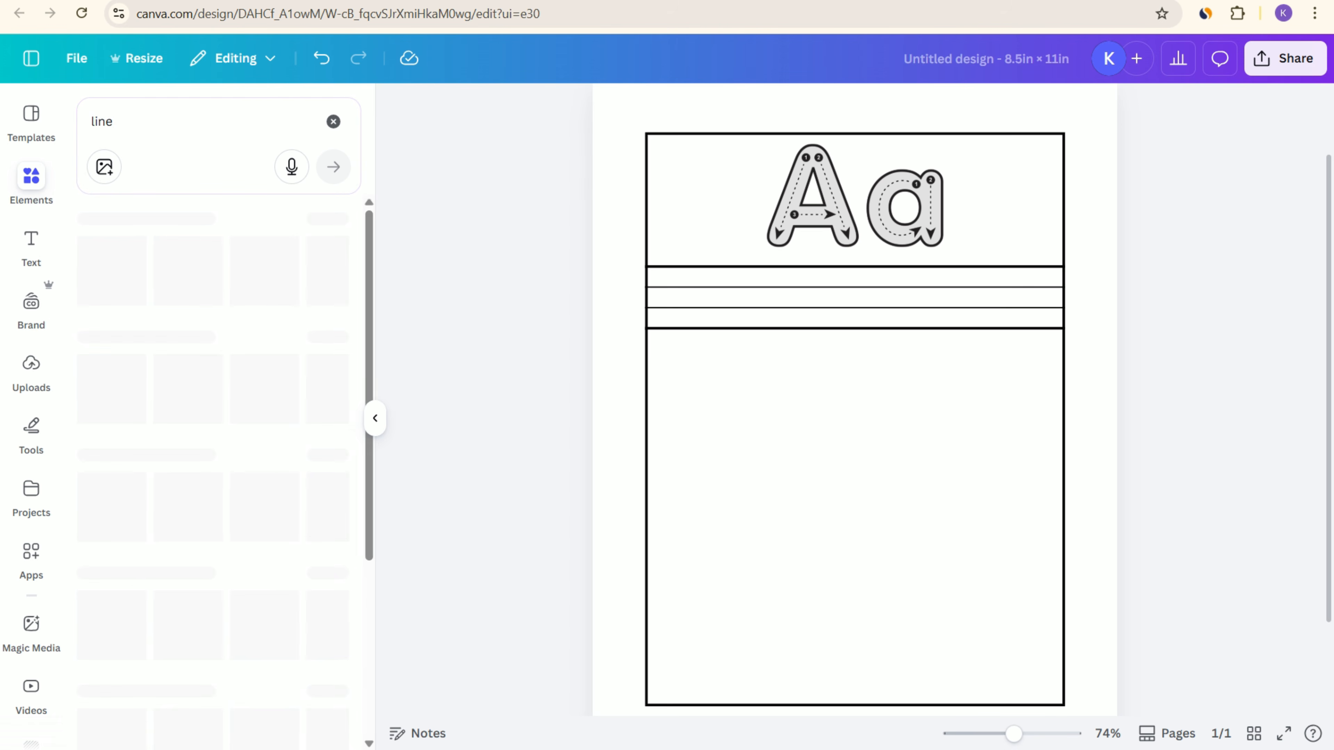
{"action": "left_click_drag", "start_coordinate": [137, 121], "coordinate": [79, 121]}
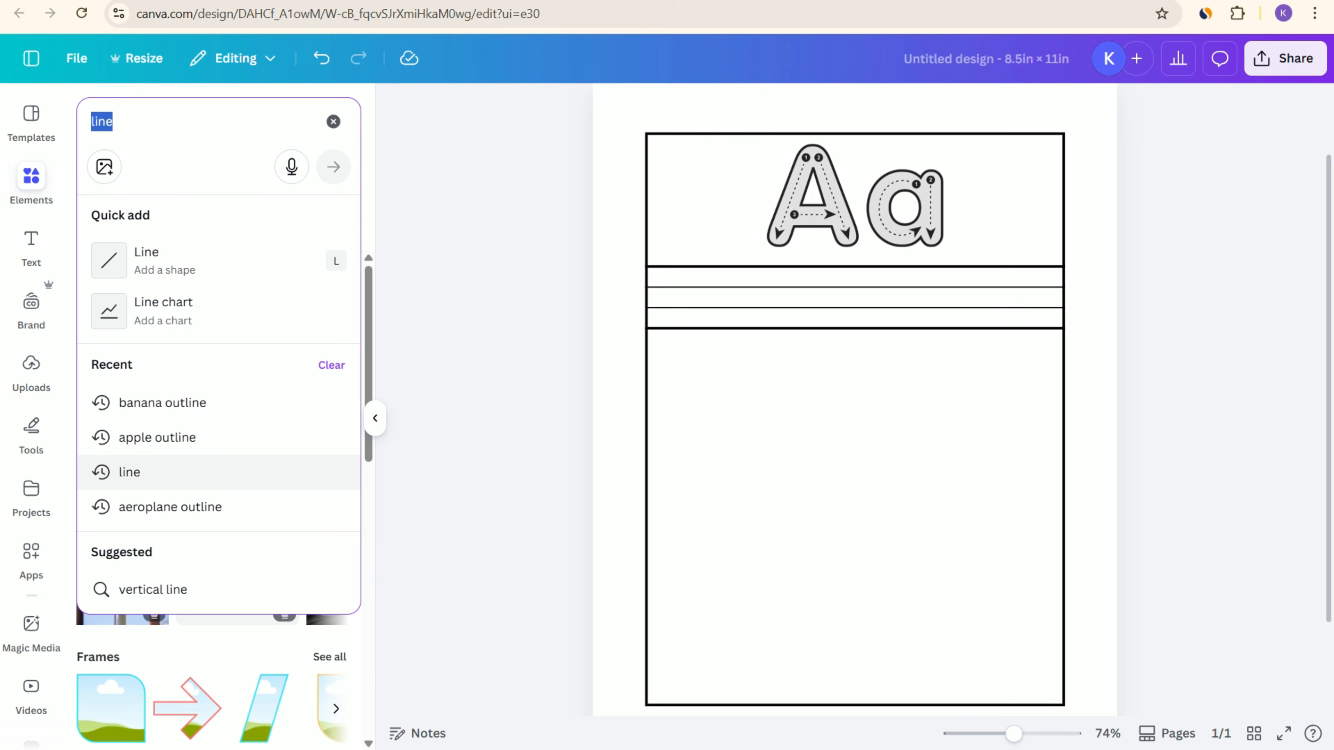
{"action": "type", "text": "al"}
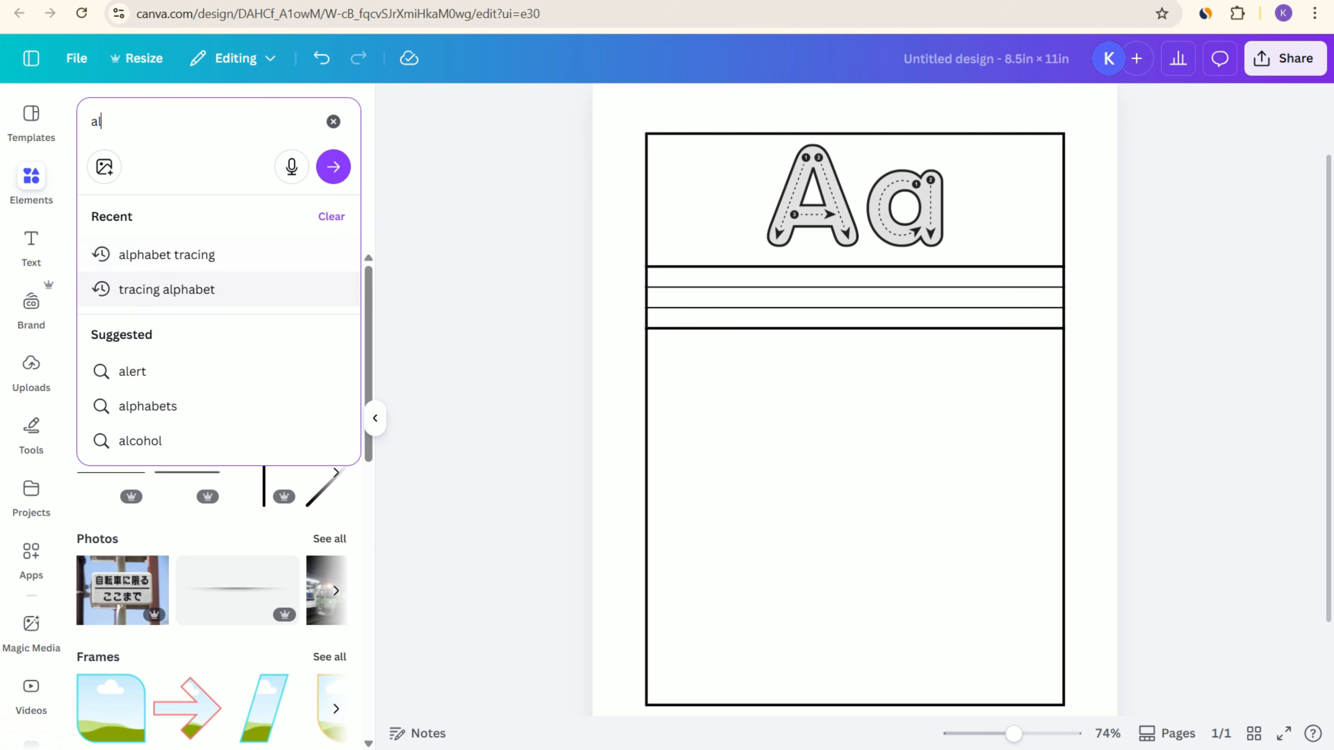
{"action": "left_click", "coordinate": [166, 255]}
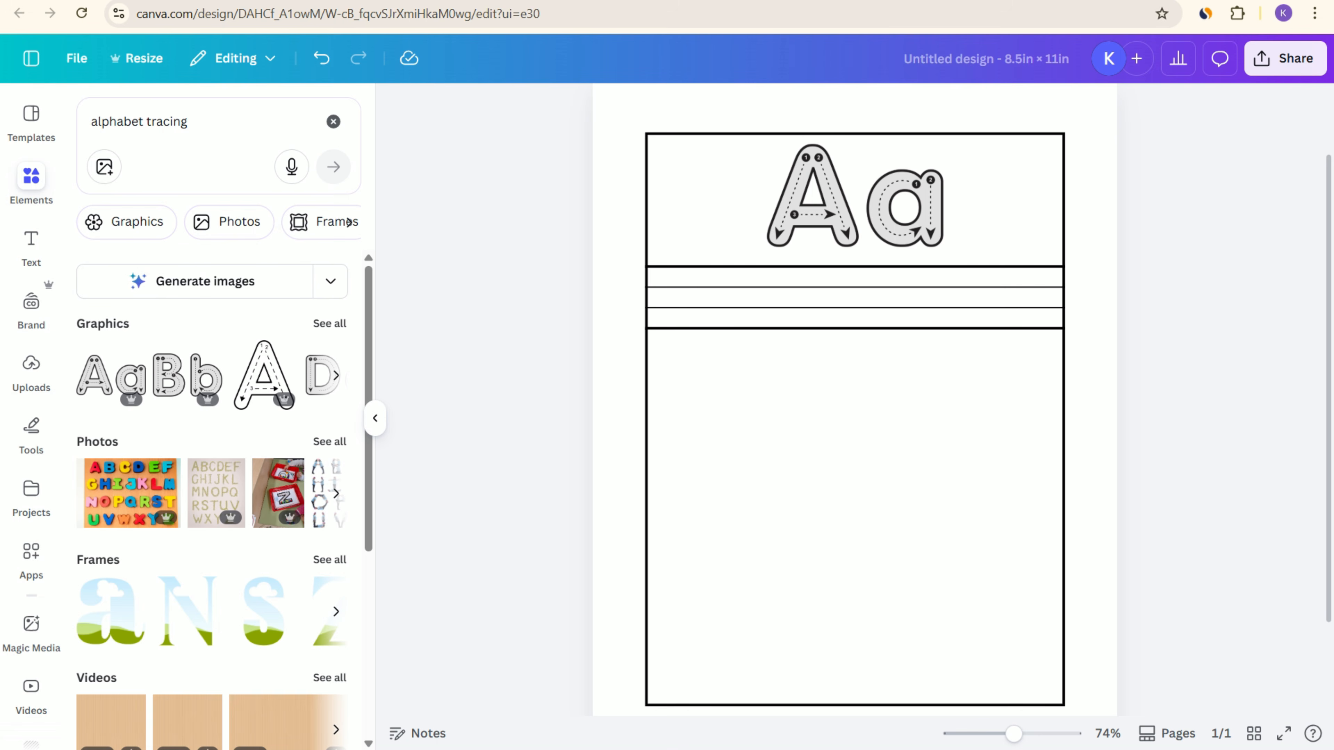
{"action": "left_click", "coordinate": [329, 323]}
{"action": "scroll", "coordinate": [330, 378], "scroll_direction": "down", "scroll_amount": 5}
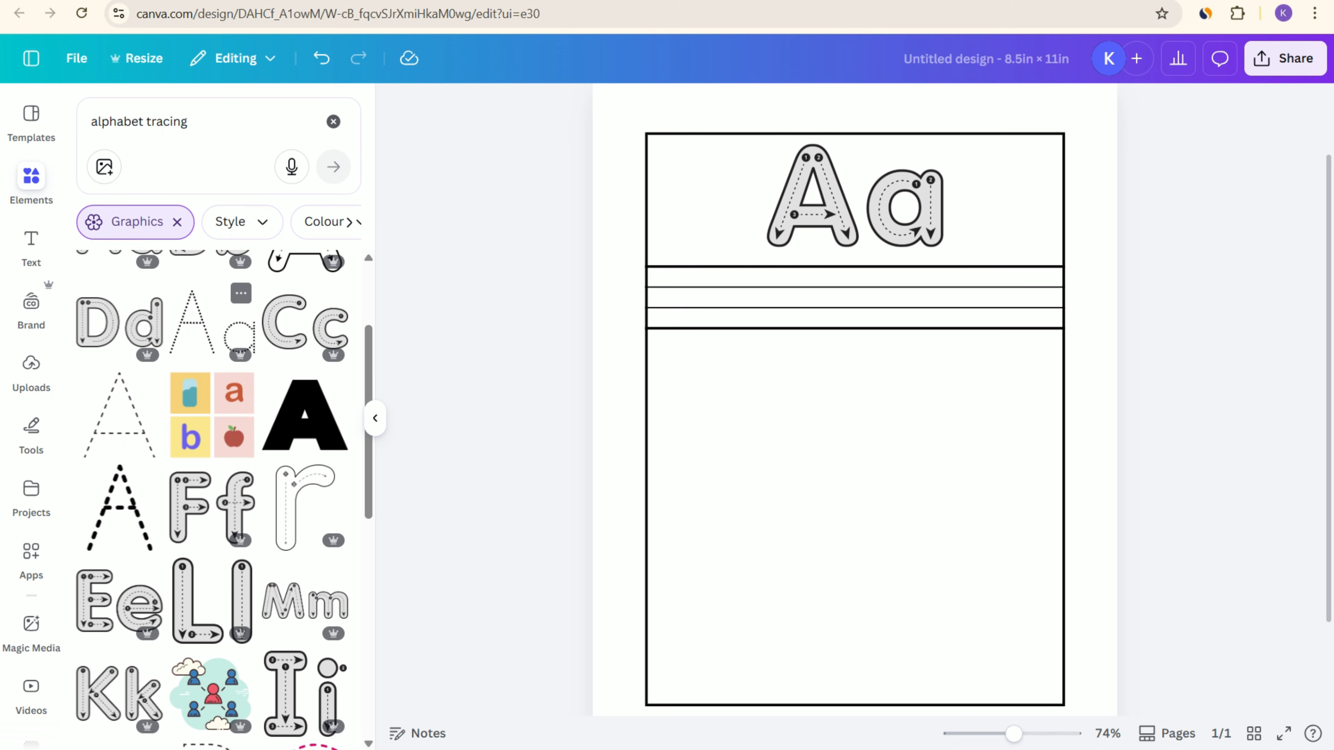
Step: Add the dotted Aa tracing graphic and shrink it to fit between the outer ruled lines at the left end of the row
{"action": "left_click", "coordinate": [210, 323]}
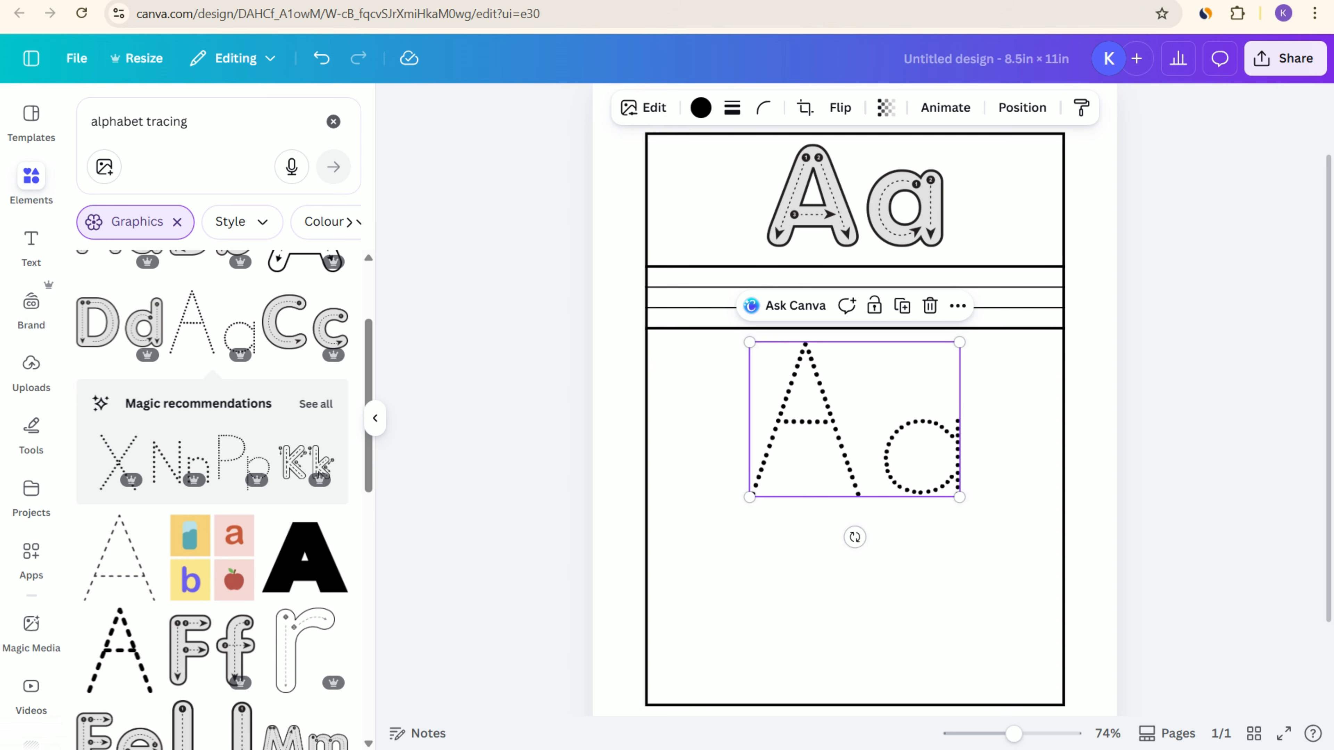
{"action": "left_click_drag", "start_coordinate": [959, 496], "coordinate": [702, 300]}
{"action": "left_click", "coordinate": [762, 376]}
{"action": "left_click", "coordinate": [699, 300]}
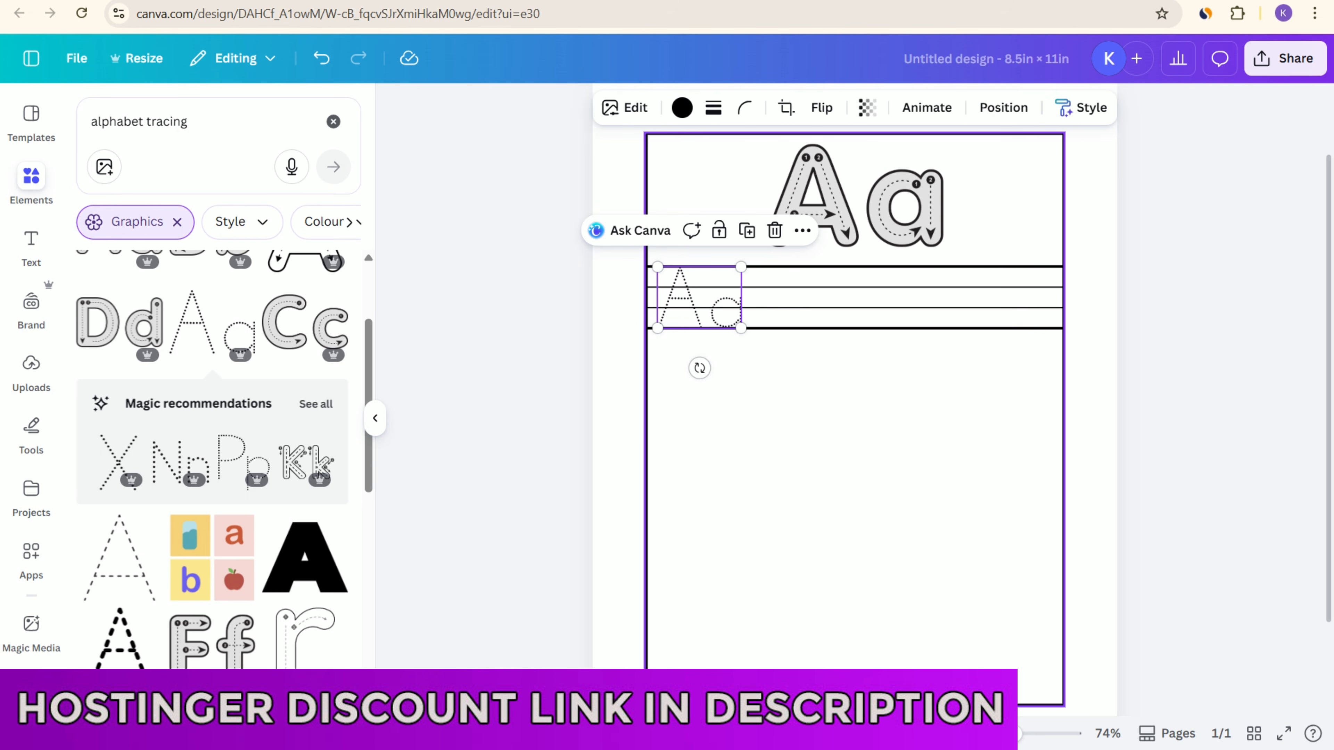
{"action": "left_click", "coordinate": [779, 389]}
{"action": "left_click", "coordinate": [701, 300]}
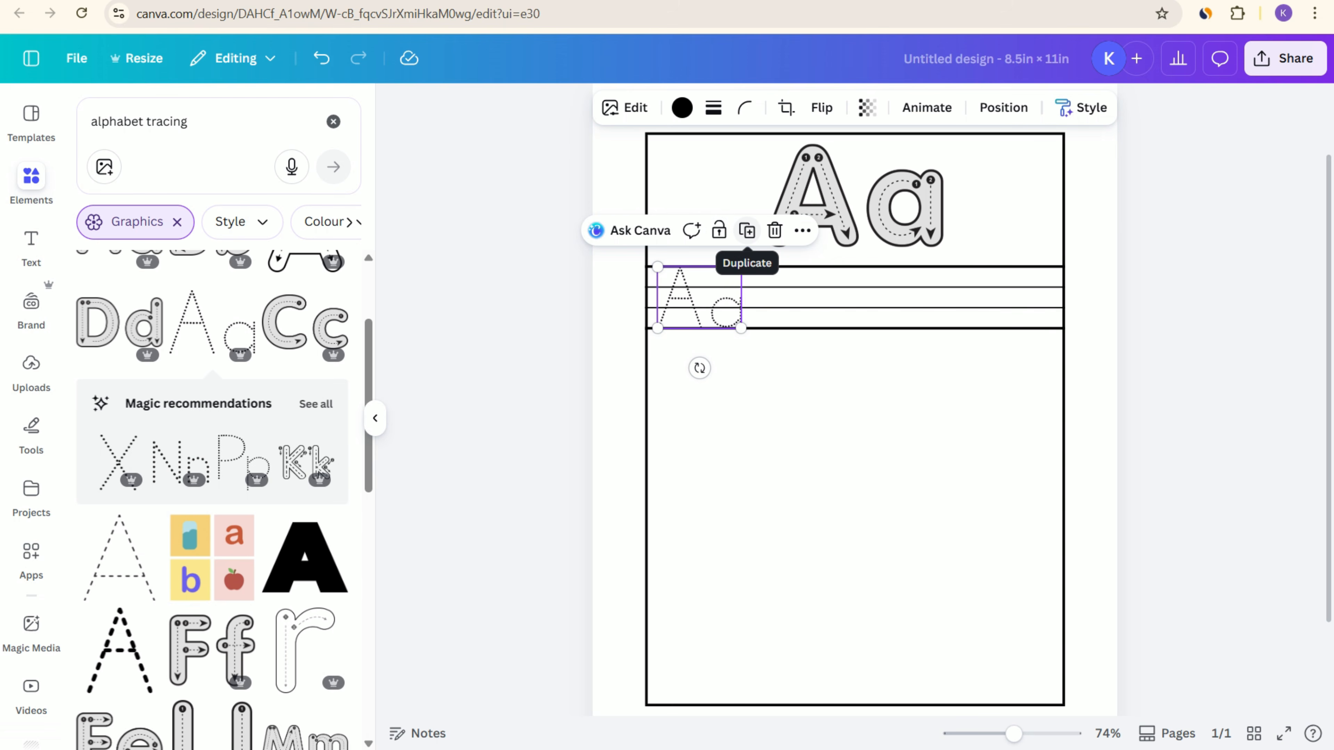
Step: Duplicate the dotted Aa tracing graphic three times, spacing the copies evenly along the ruled row
{"action": "left_click", "coordinate": [747, 230]}
{"action": "left_click_drag", "start_coordinate": [712, 308], "coordinate": [800, 298]}
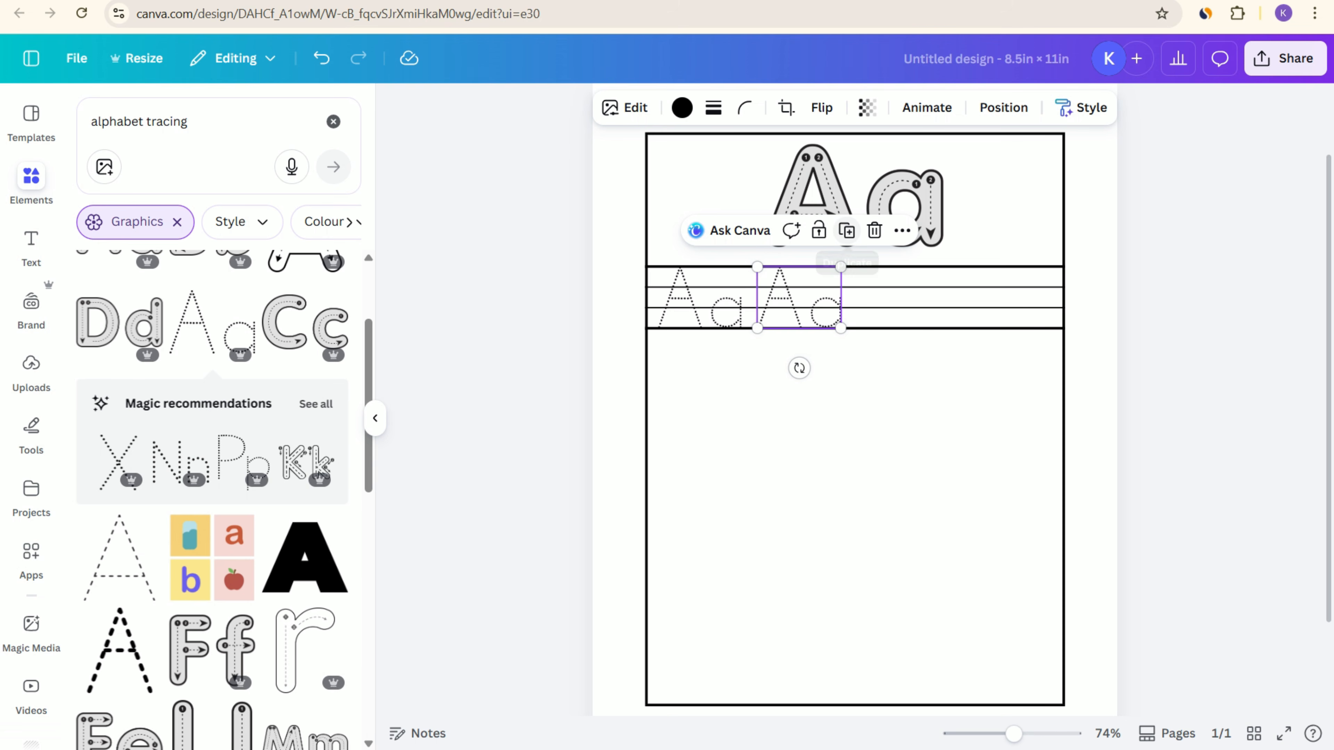
{"action": "left_click", "coordinate": [846, 230]}
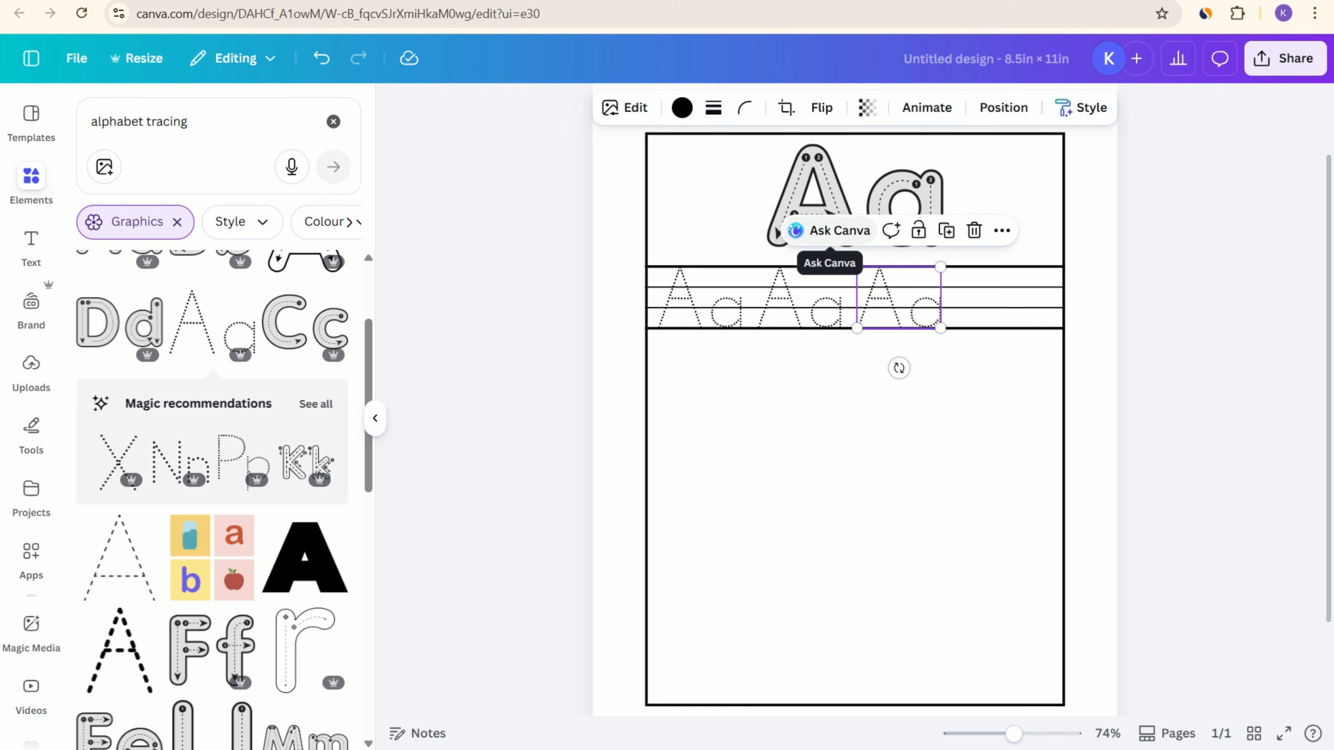
{"action": "left_click", "coordinate": [946, 231]}
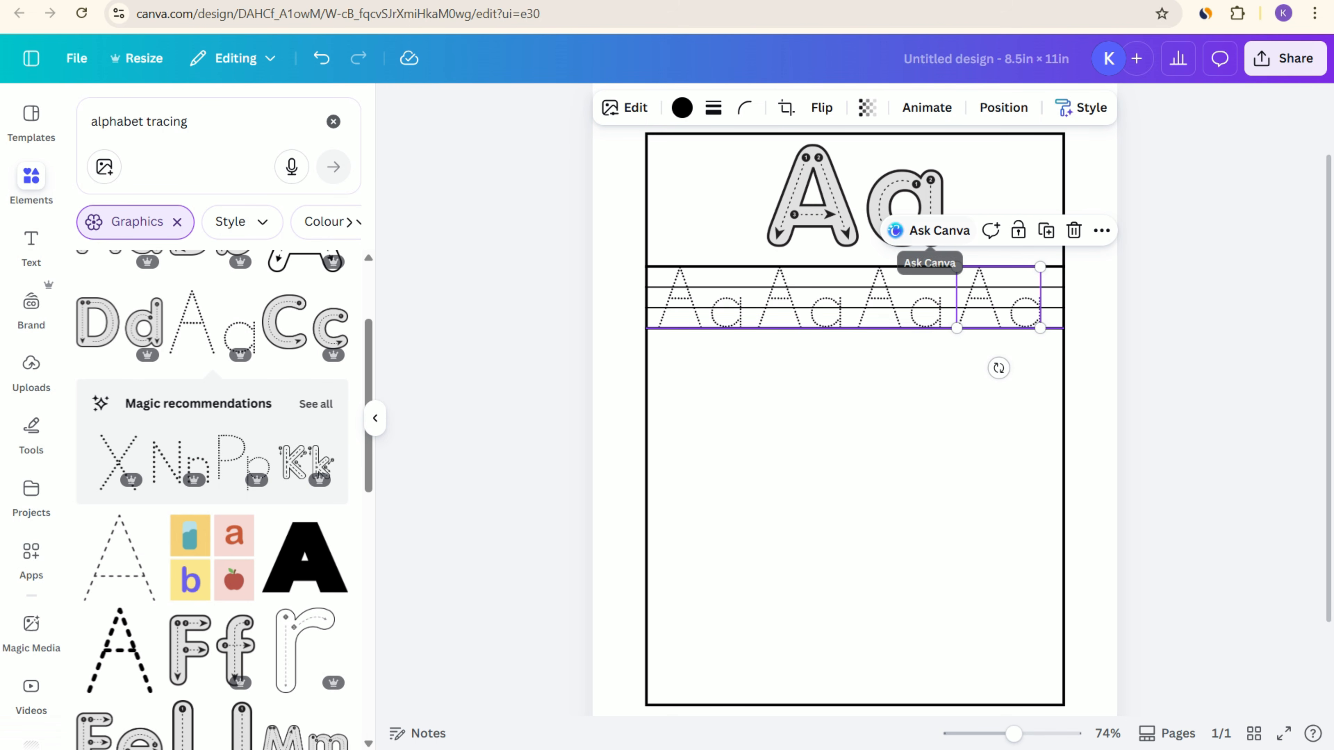
{"action": "left_click", "coordinate": [929, 415]}
{"action": "left_click", "coordinate": [1176, 337]}
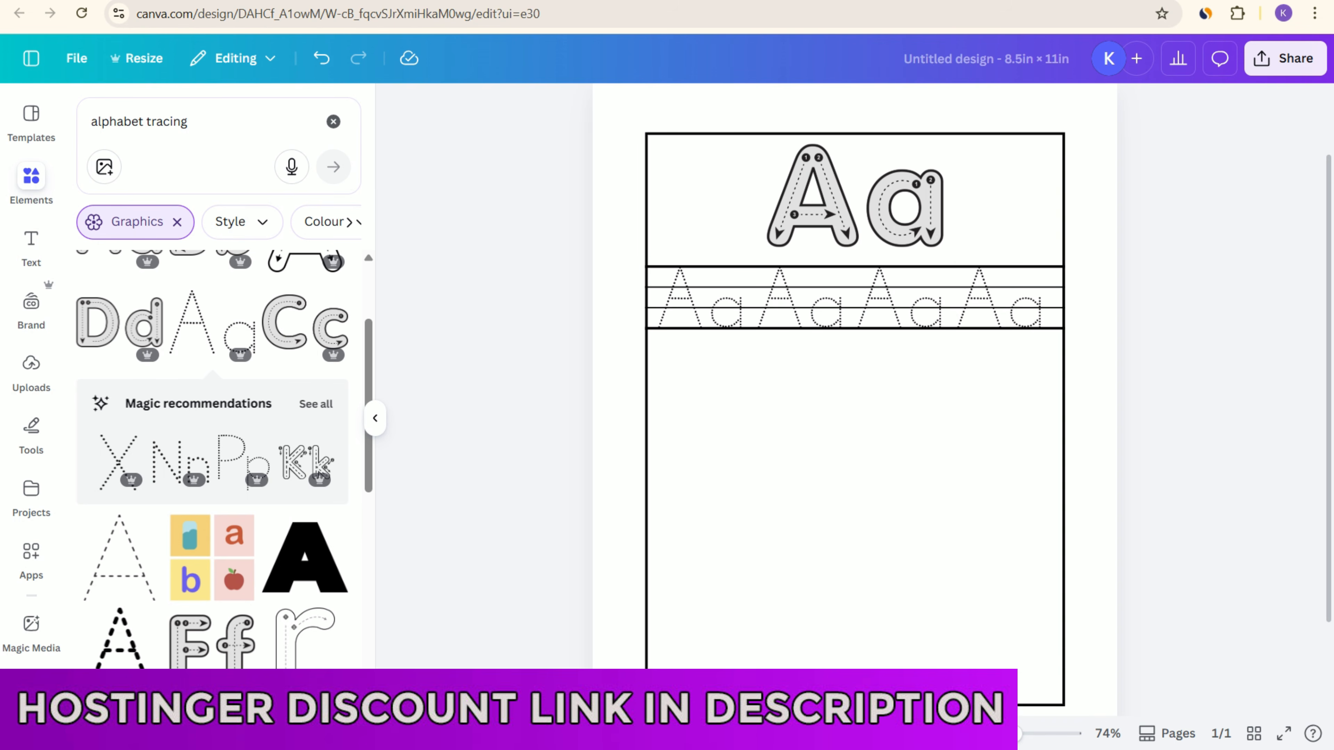
{"action": "left_click_drag", "start_coordinate": [872, 420], "coordinate": [875, 329]}
{"action": "scroll", "coordinate": [874, 329], "scroll_direction": "down", "scroll_amount": 1}
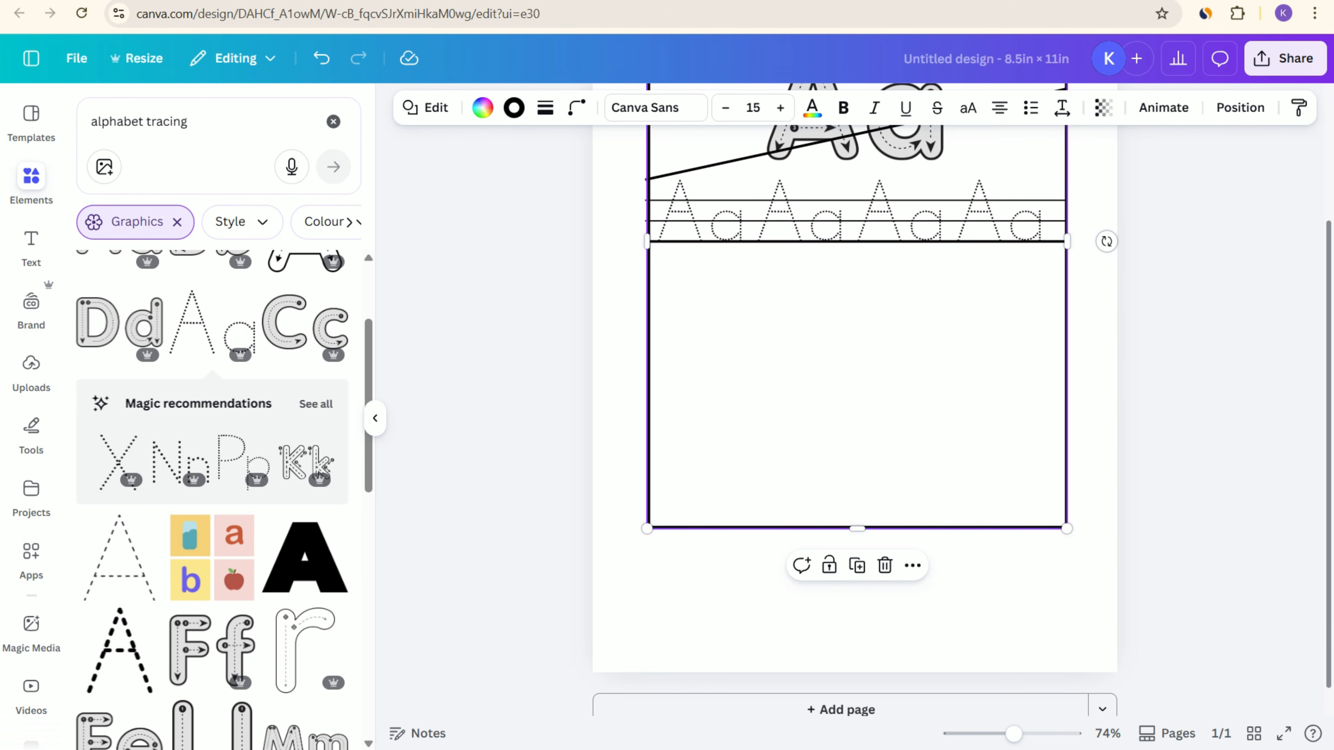
{"action": "scroll", "coordinate": [874, 329], "scroll_direction": "up", "scroll_amount": 1}
{"action": "key", "text": "ctrl+z"}
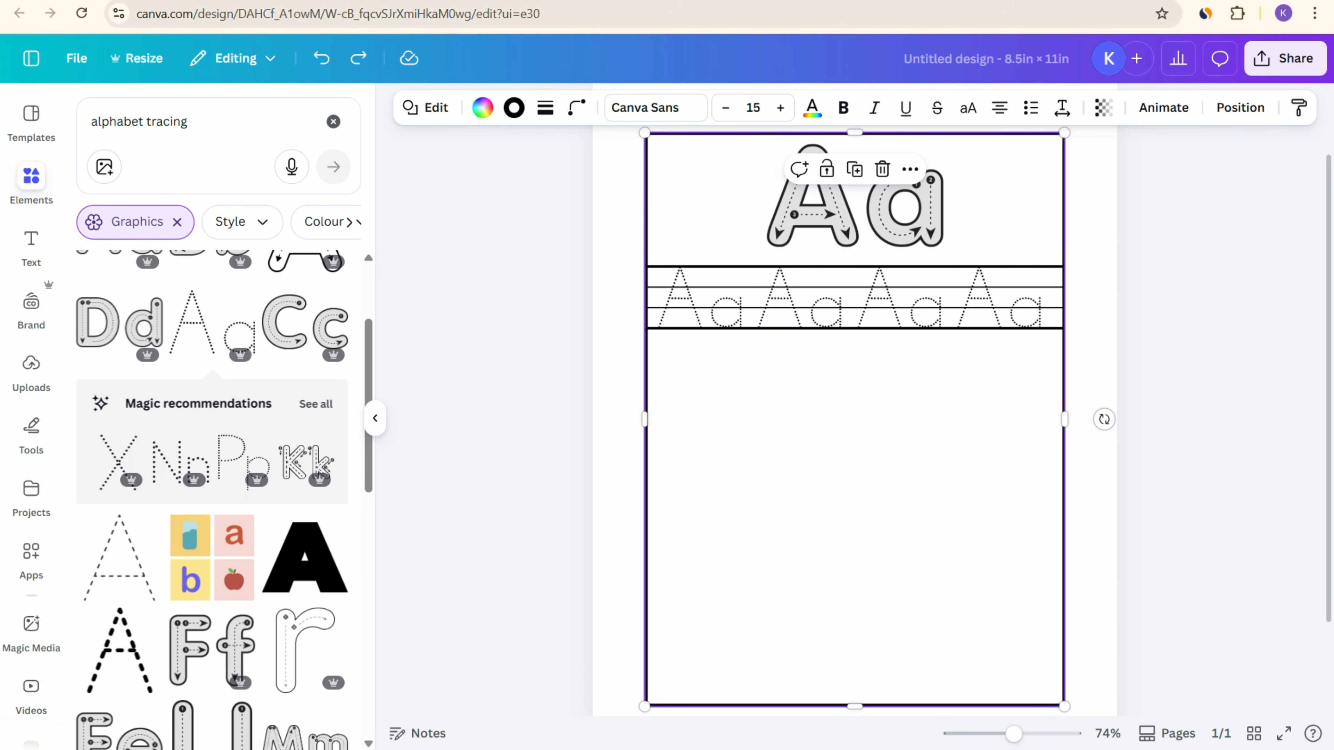
Step: Try to shift the page border and the ruled row of dotted letters down the page
{"action": "left_click", "coordinate": [1203, 420]}
{"action": "left_click", "coordinate": [874, 420]}
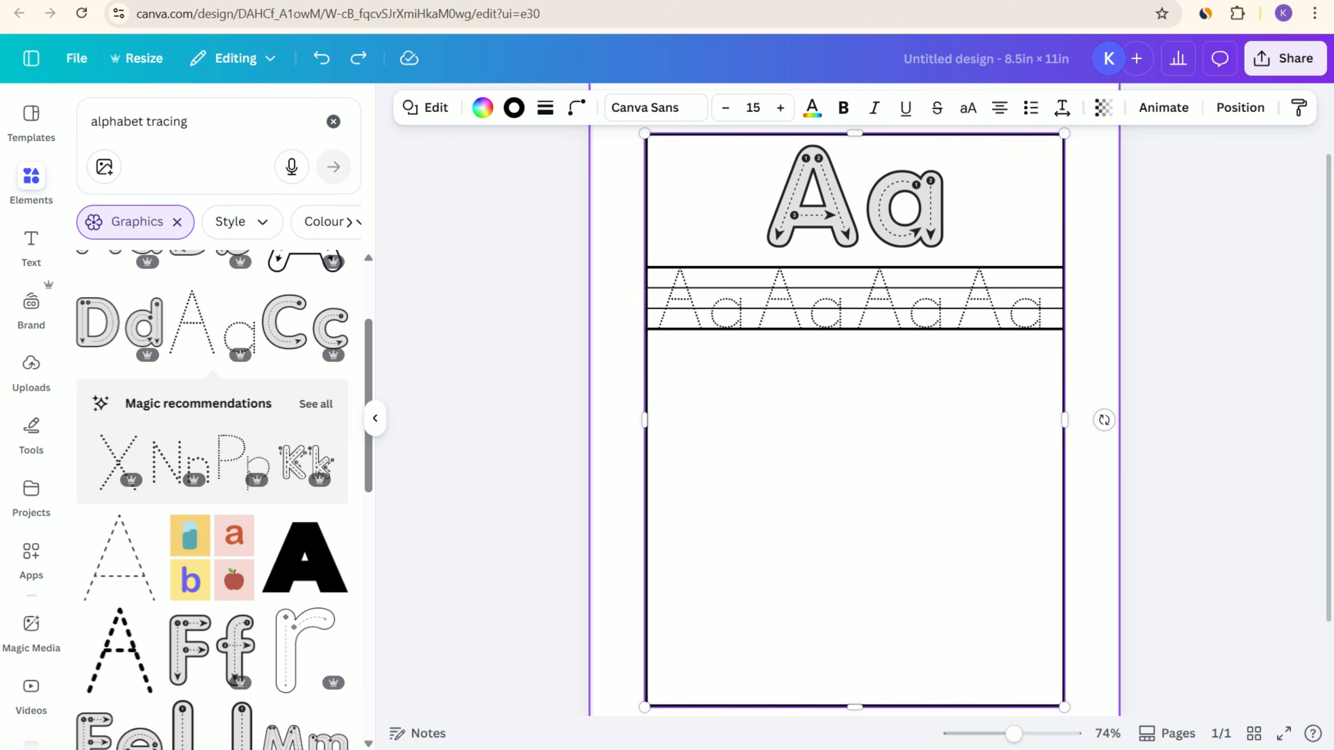
{"action": "scroll", "coordinate": [855, 185], "scroll_direction": "up", "scroll_amount": 2}
{"action": "left_click", "coordinate": [854, 183]}
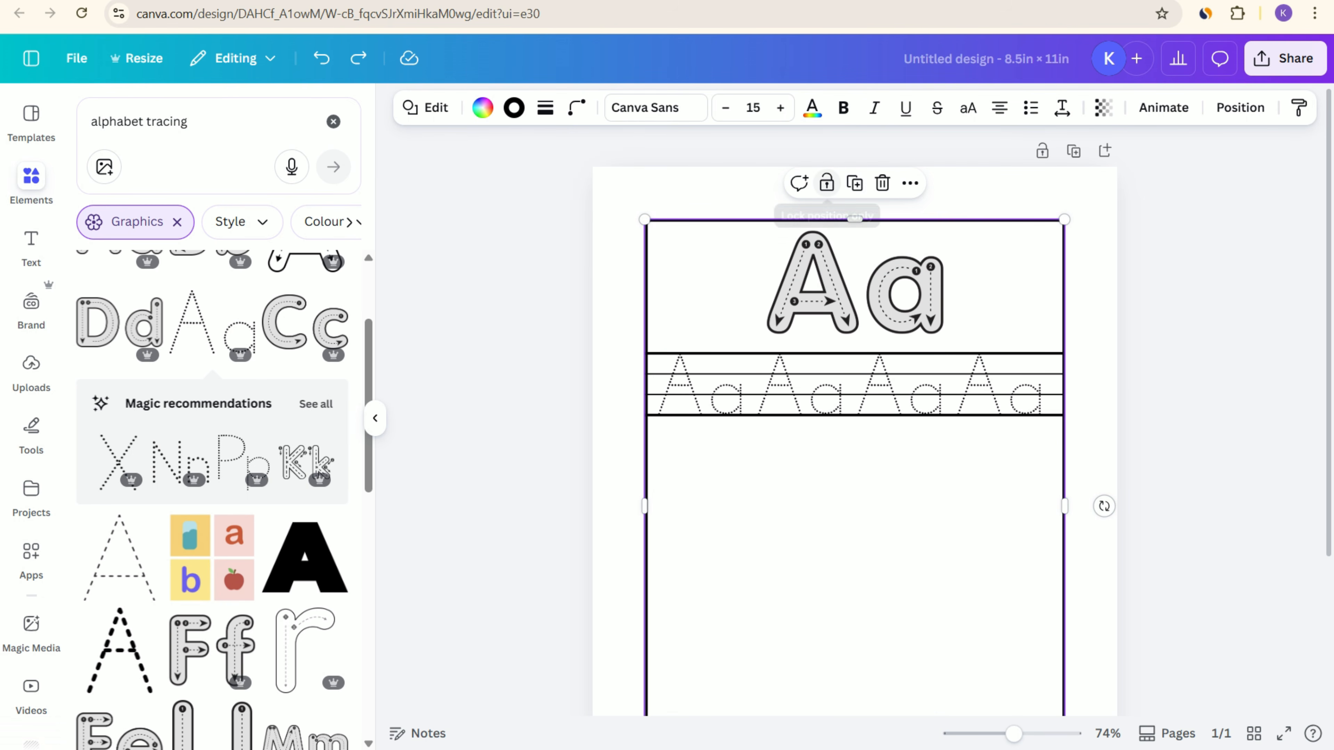
{"action": "mouse_move", "coordinate": [695, 492]}
{"action": "left_mouse_down"}
{"action": "mouse_move", "coordinate": [716, 341]}
{"action": "mouse_move", "coordinate": [1024, 352]}
{"action": "left_mouse_up"}
{"action": "key", "text": "Down"}
{"action": "key", "text": "Down"}
{"action": "key", "text": "Down"}
{"action": "key", "text": "Down"}
{"action": "key", "text": "Down"}
{"action": "key", "text": "Down"}
{"action": "key", "text": "Down"}
{"action": "key", "text": "Down"}
{"action": "key", "text": "Down"}
{"action": "key", "text": "Down"}
{"action": "key", "text": "Down"}
{"action": "key", "text": "Down"}
{"action": "key", "text": "Down"}
{"action": "key", "text": "Down"}
{"action": "key", "text": "Down"}
{"action": "key", "text": "Down"}
{"action": "key", "text": "Down"}
{"action": "key", "text": "Down"}
{"action": "key", "text": "Down"}
{"action": "key", "text": "Down"}
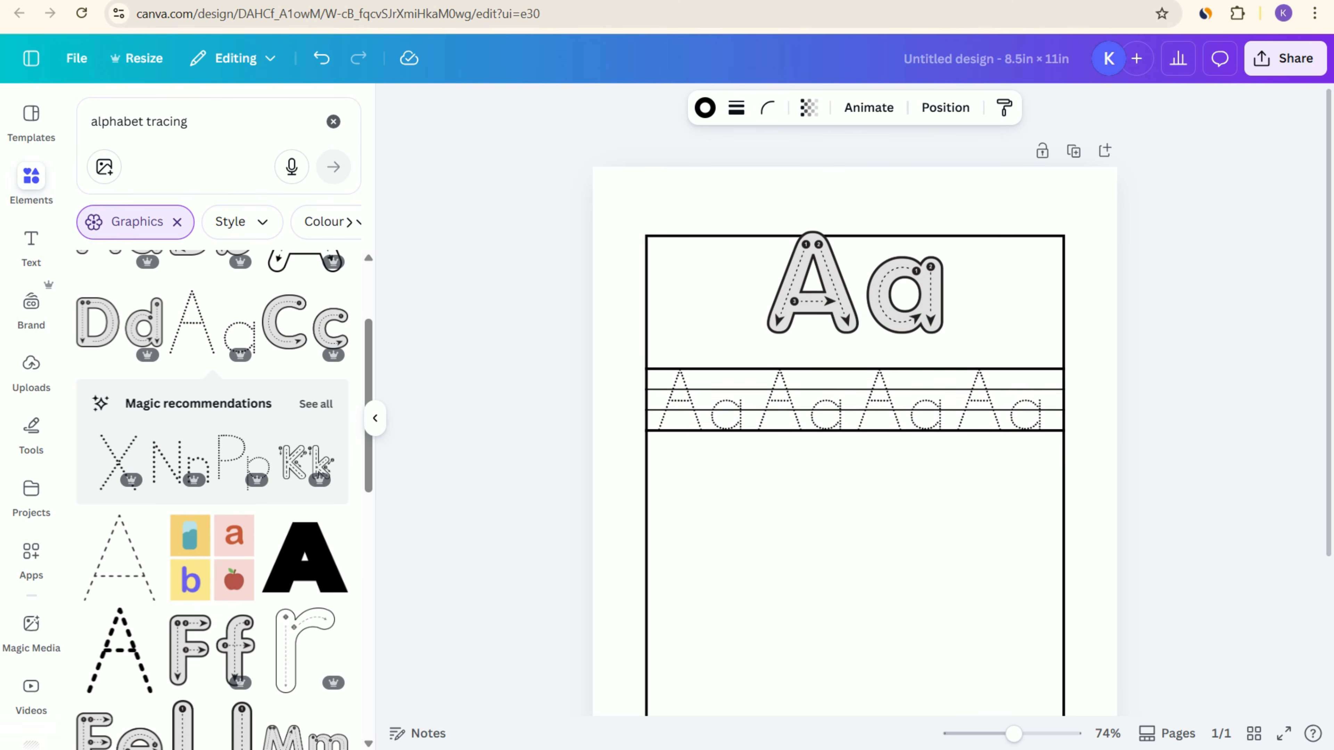
Step: Undo the downward shifts of the page border and the ruled letter row
{"action": "key", "text": "ctrl+z"}
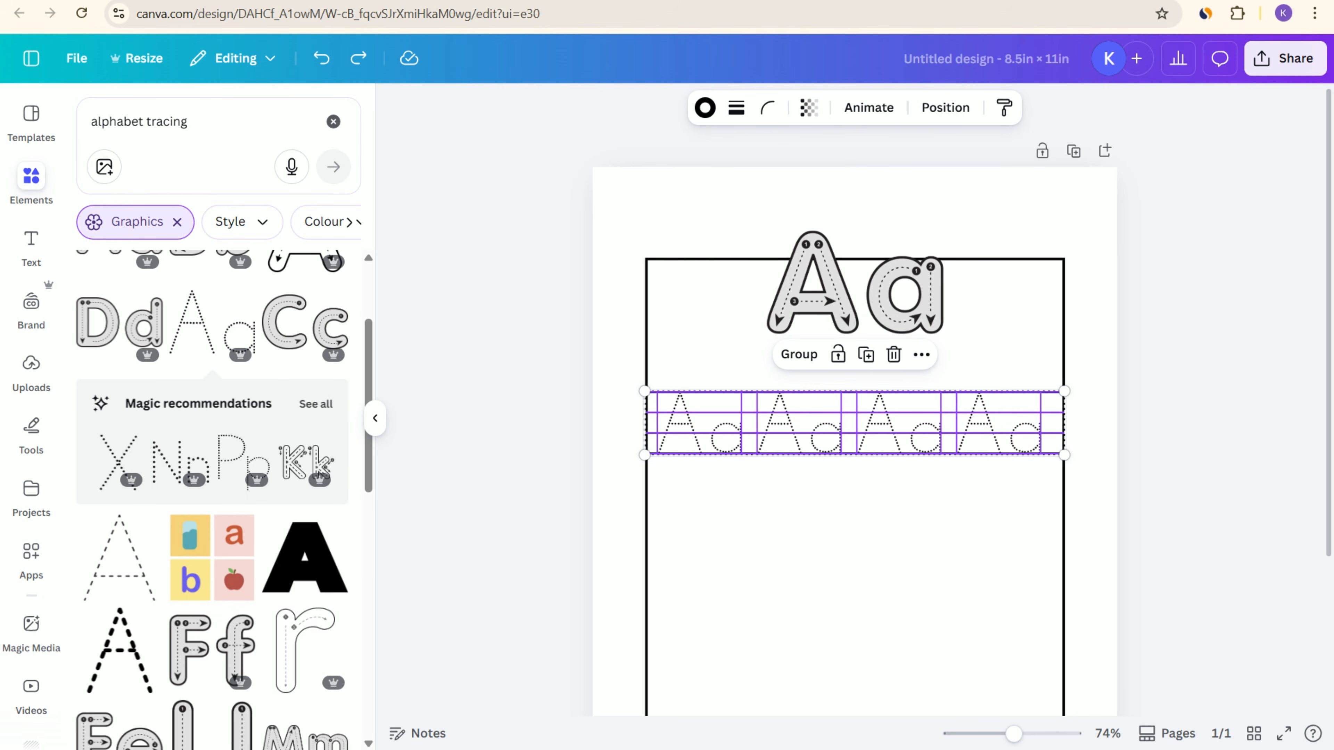
{"action": "key", "text": "ctrl+z"}
{"action": "key", "text": "ctrl+z"}
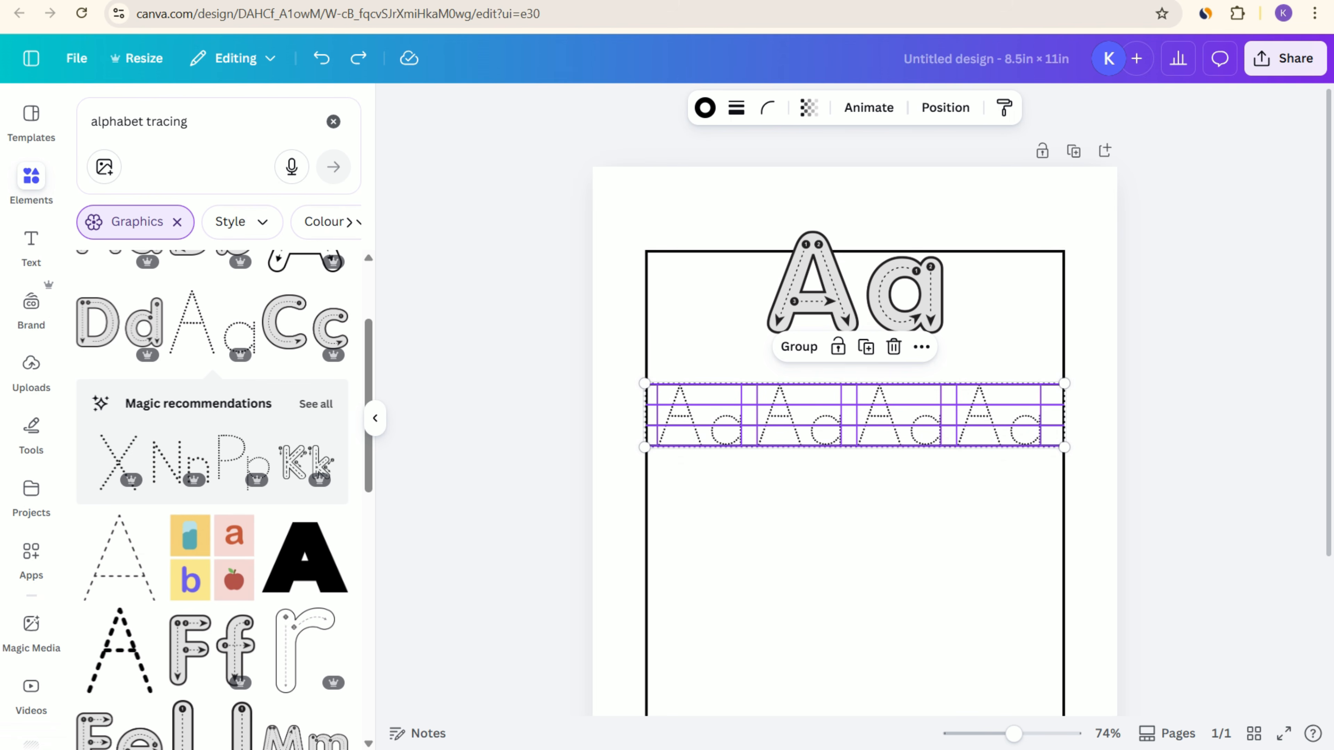
{"action": "key", "text": "Escape"}
{"action": "key", "text": "ctrl+z"}
{"action": "key", "text": "ctrl+z"}
{"action": "key", "text": "ctrl+z"}
{"action": "key", "text": "ctrl+z"}
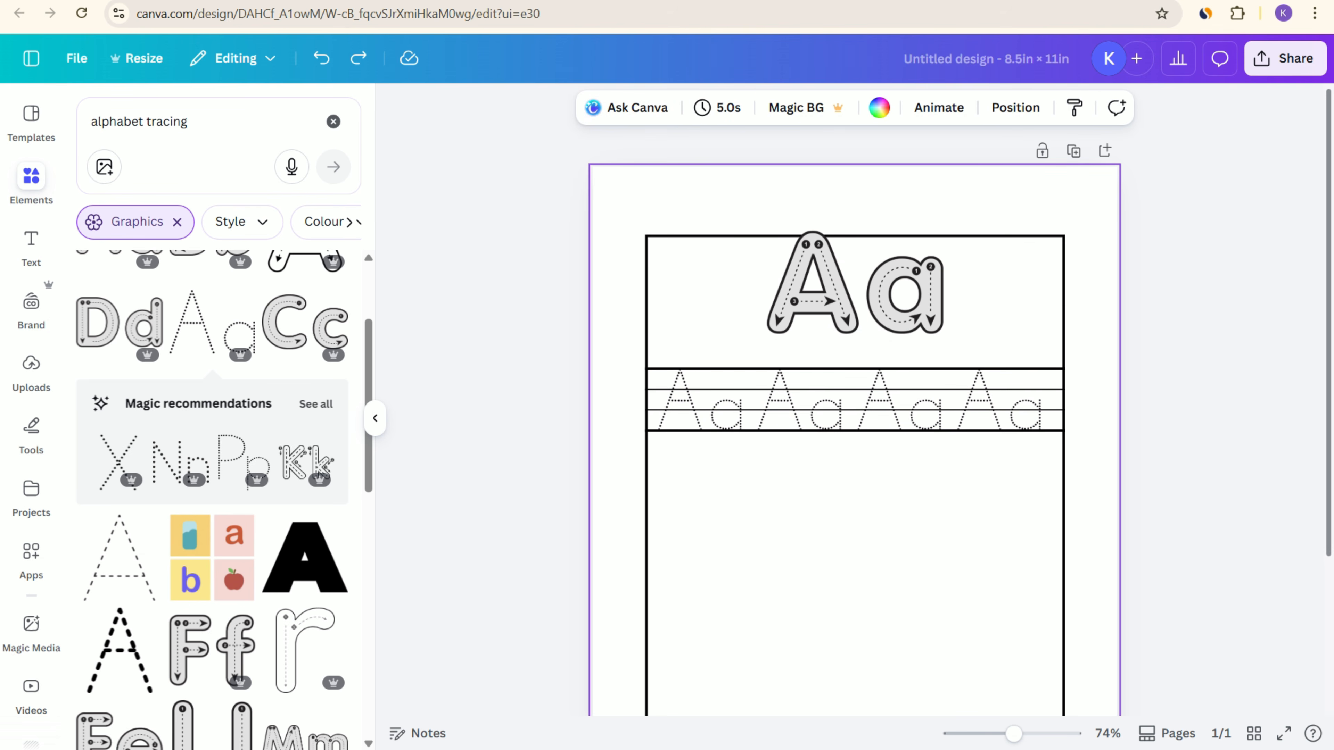
{"action": "key", "text": "ctrl+z"}
{"action": "key", "text": "ctrl+z"}
{"action": "key", "text": "ctrl+z"}
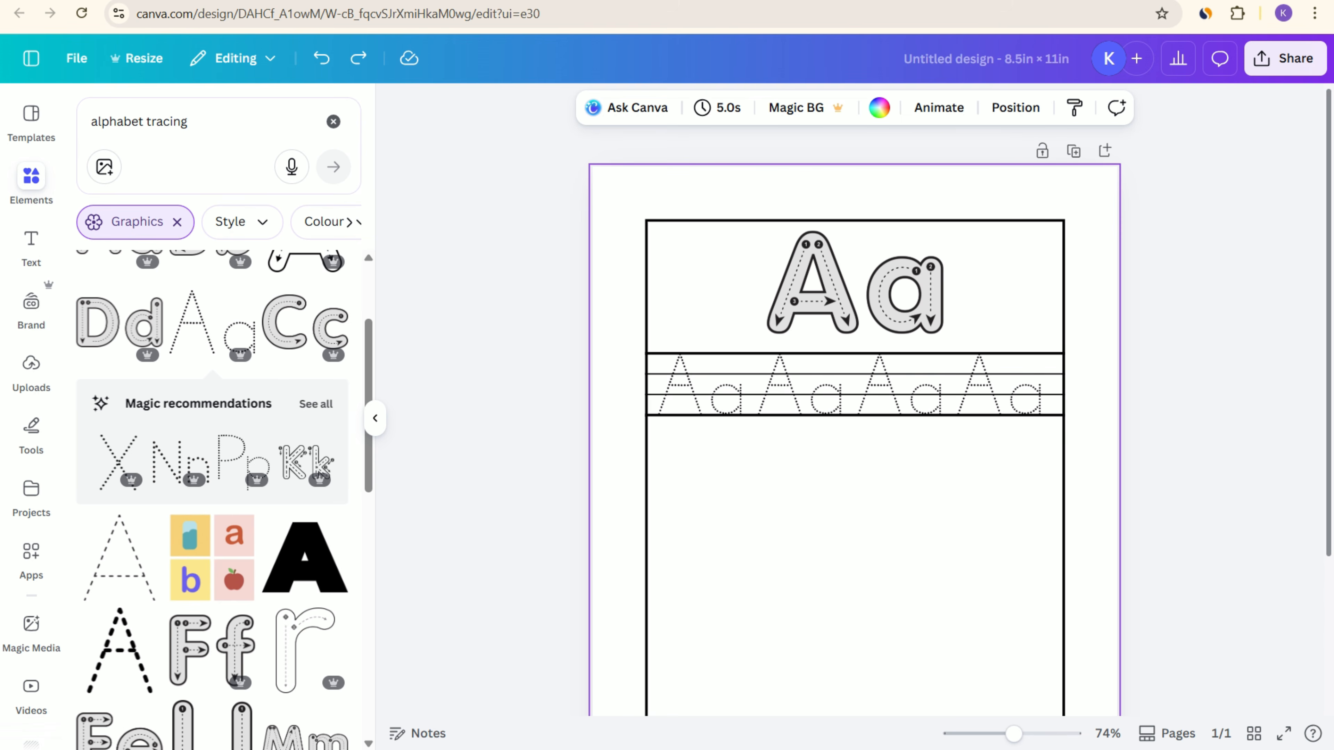
Step: Search the elements library for "rec" without the graphics filter and add the Rectangle shape to the page
{"action": "scroll", "coordinate": [855, 410], "scroll_direction": "down", "scroll_amount": 4}
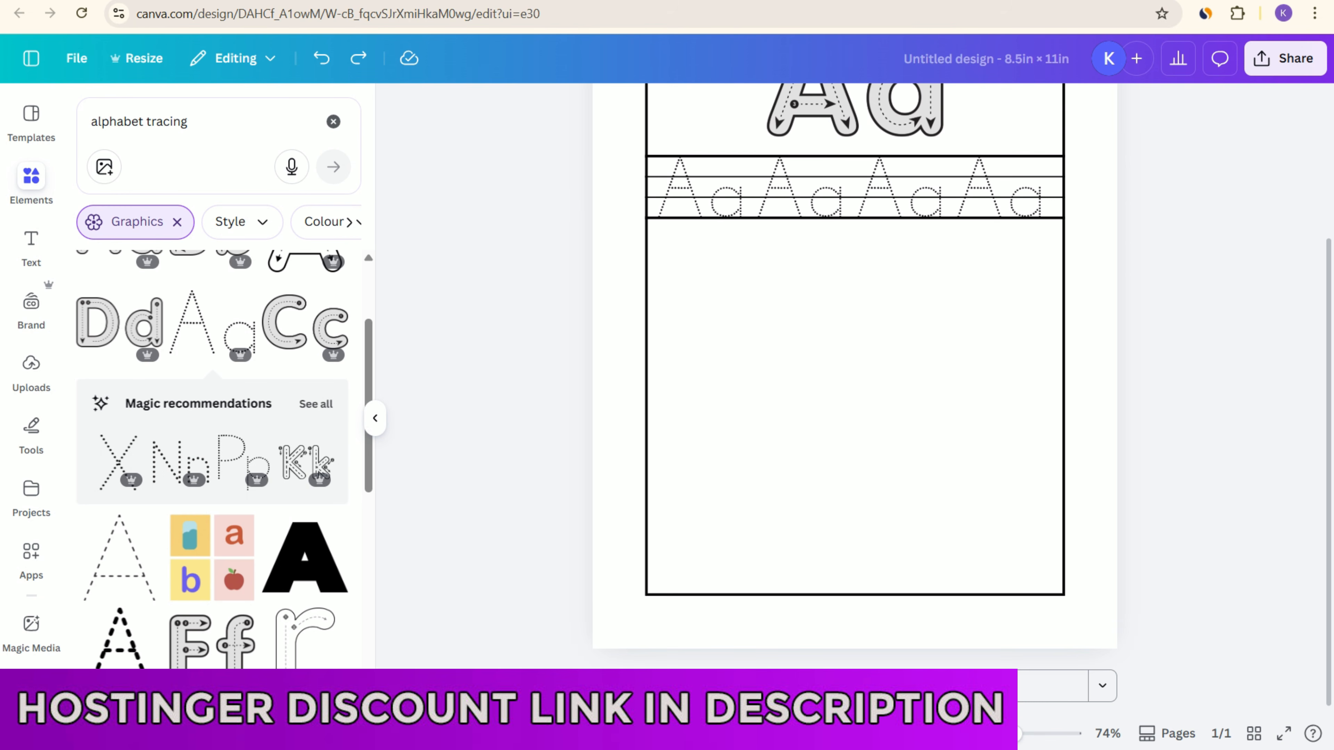
{"action": "left_click", "coordinate": [854, 410]}
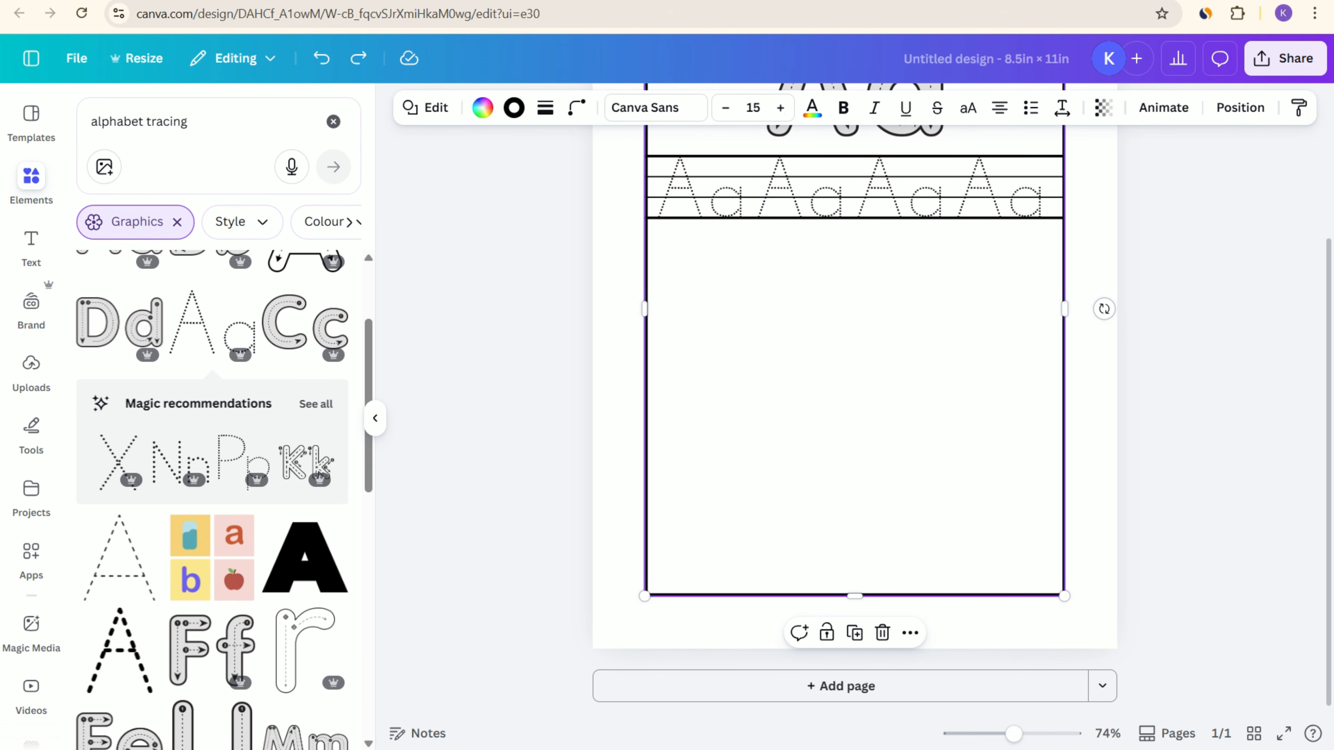
{"action": "left_click", "coordinate": [176, 222]}
{"action": "left_click_drag", "start_coordinate": [192, 121], "coordinate": [42, 120]}
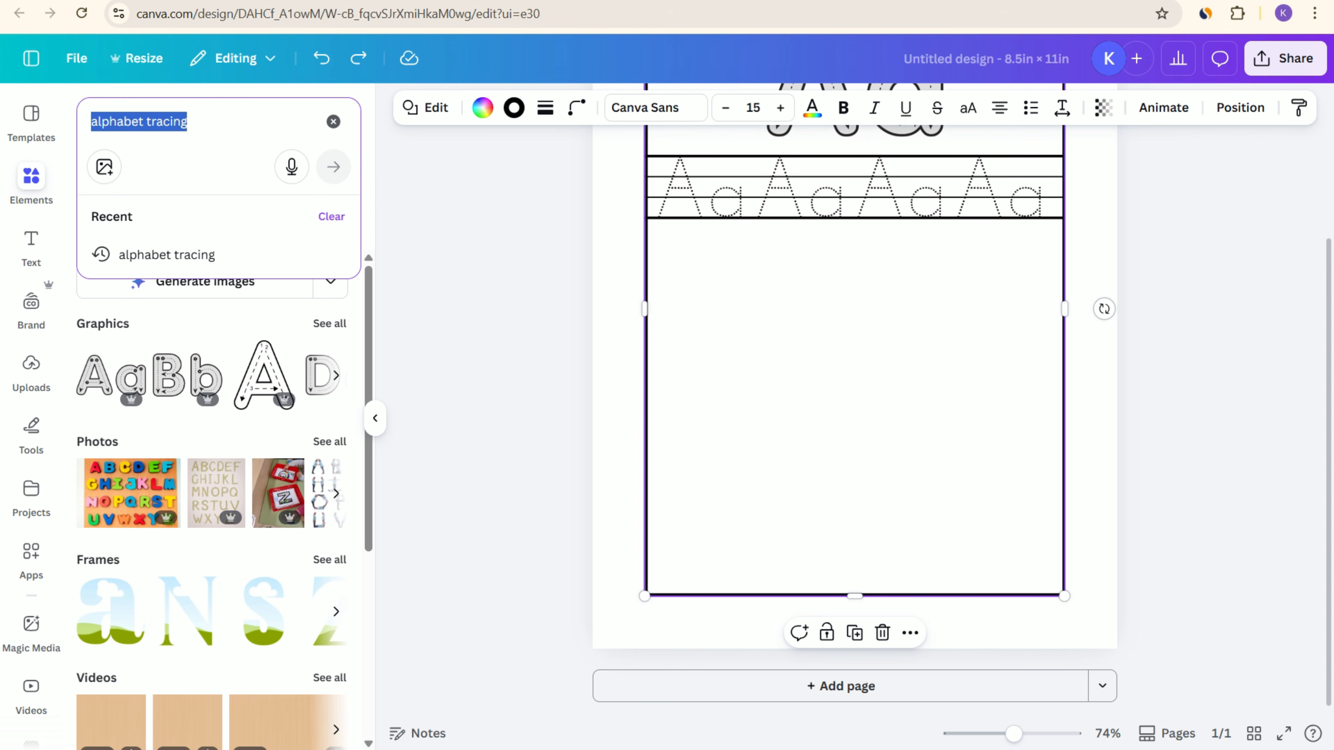
{"action": "type", "text": "rec"}
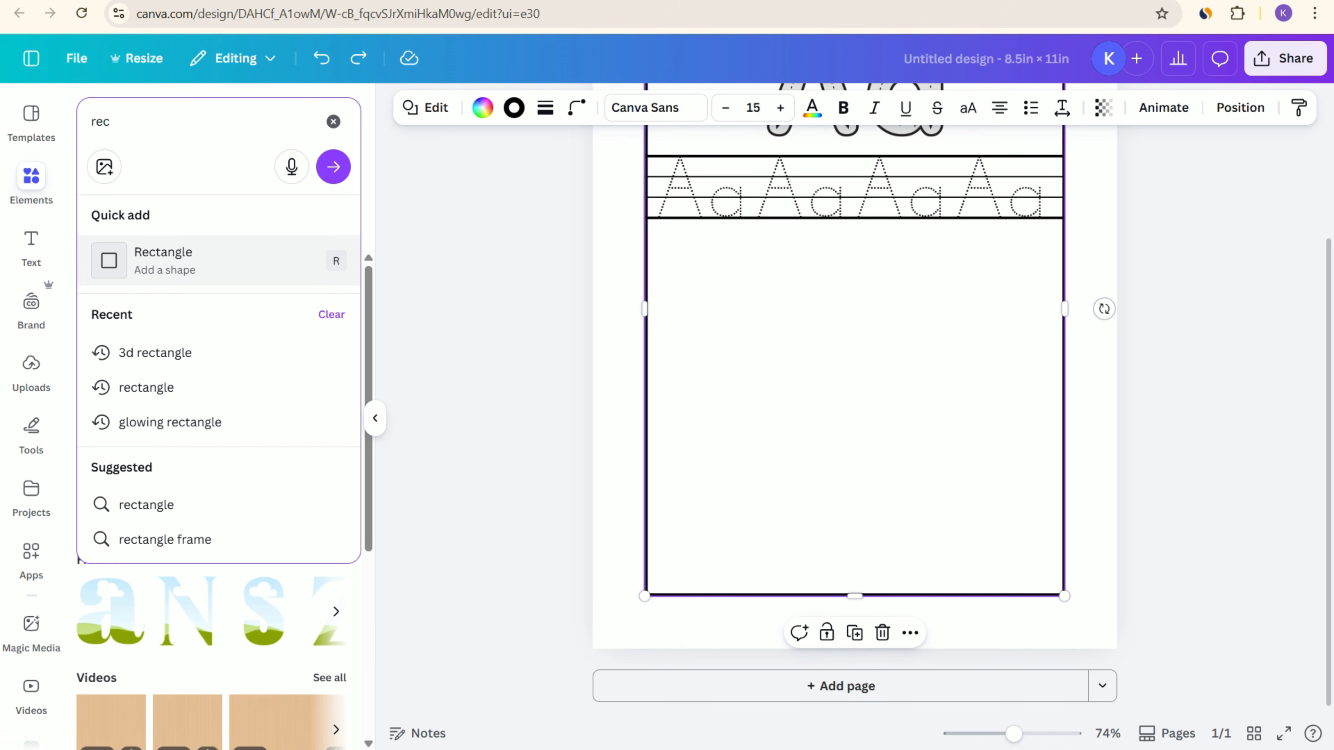
{"action": "left_click", "coordinate": [210, 260]}
{"action": "left_click", "coordinate": [981, 316]}
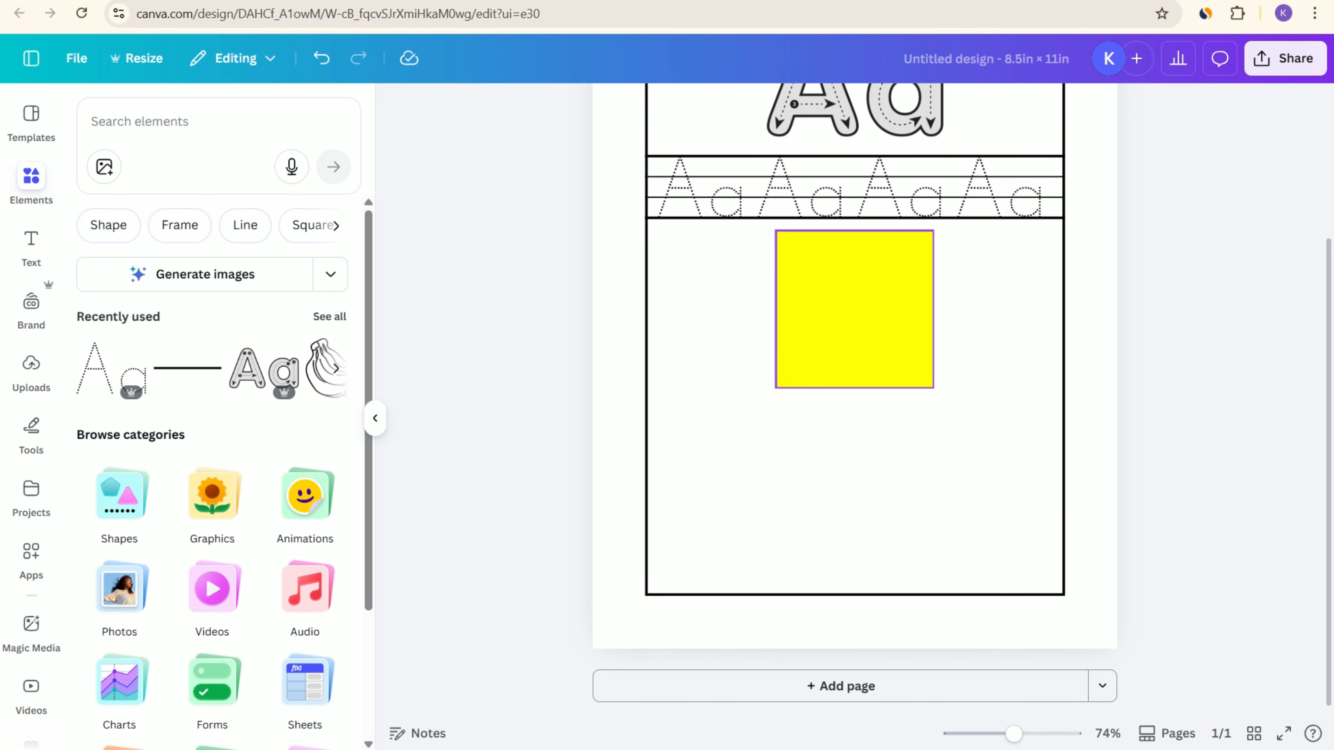
Step: Move and enlarge the yellow rectangle to fill the empty area below the ruled row, leaving a margin inside the border
{"action": "left_click_drag", "start_coordinate": [855, 309], "coordinate": [740, 317]}
{"action": "left_click_drag", "start_coordinate": [819, 395], "coordinate": [1040, 578]}
{"action": "left_click", "coordinate": [1188, 558]}
{"action": "left_click", "coordinate": [904, 442]}
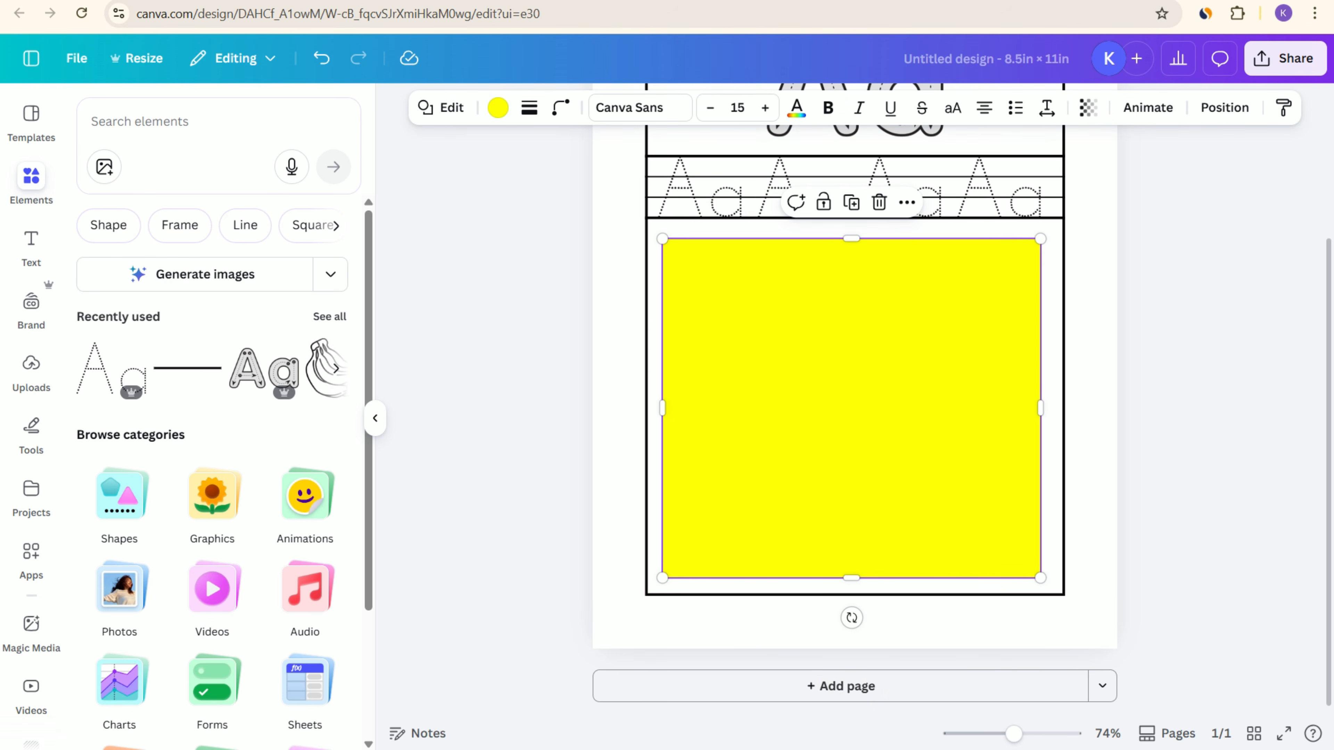
{"action": "left_click_drag", "start_coordinate": [851, 408], "coordinate": [857, 408]}
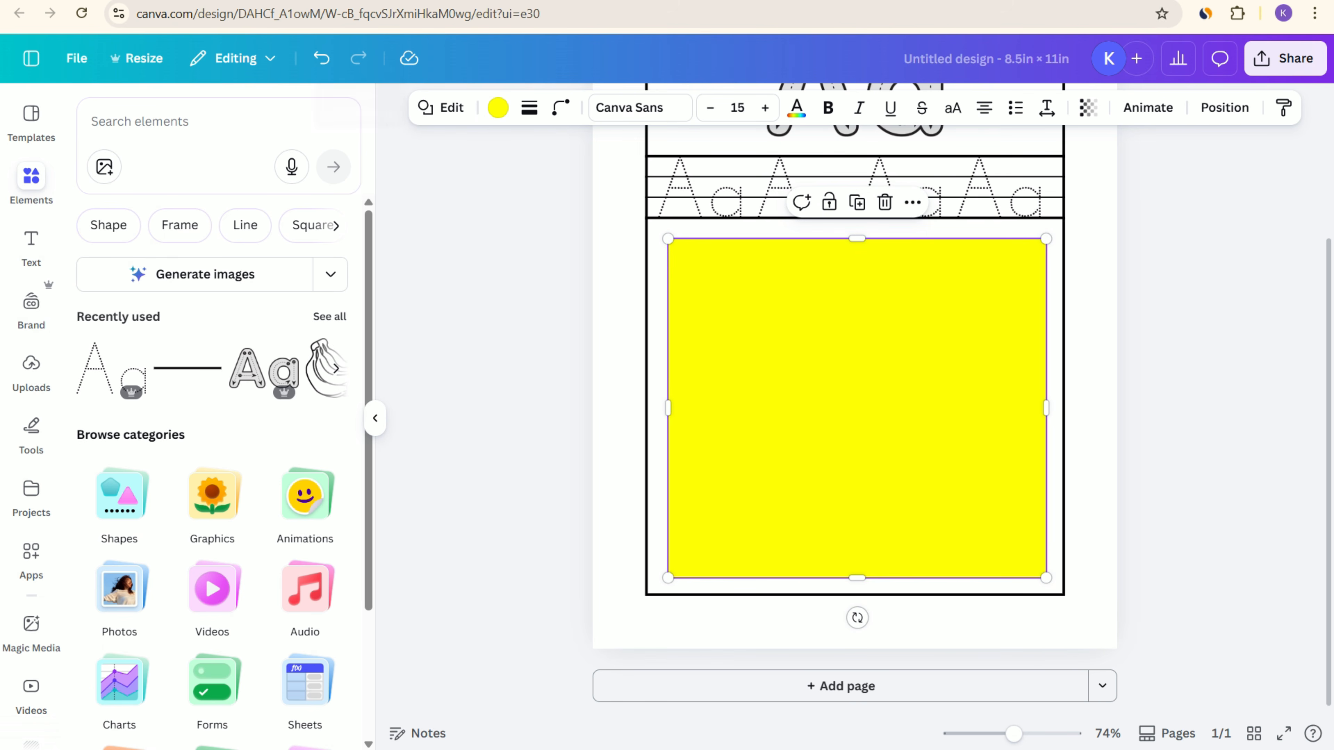
Step: Give the yellow rectangle a solid outline with stroke weight 4 and corner rounding 10
{"action": "left_click", "coordinate": [528, 107]}
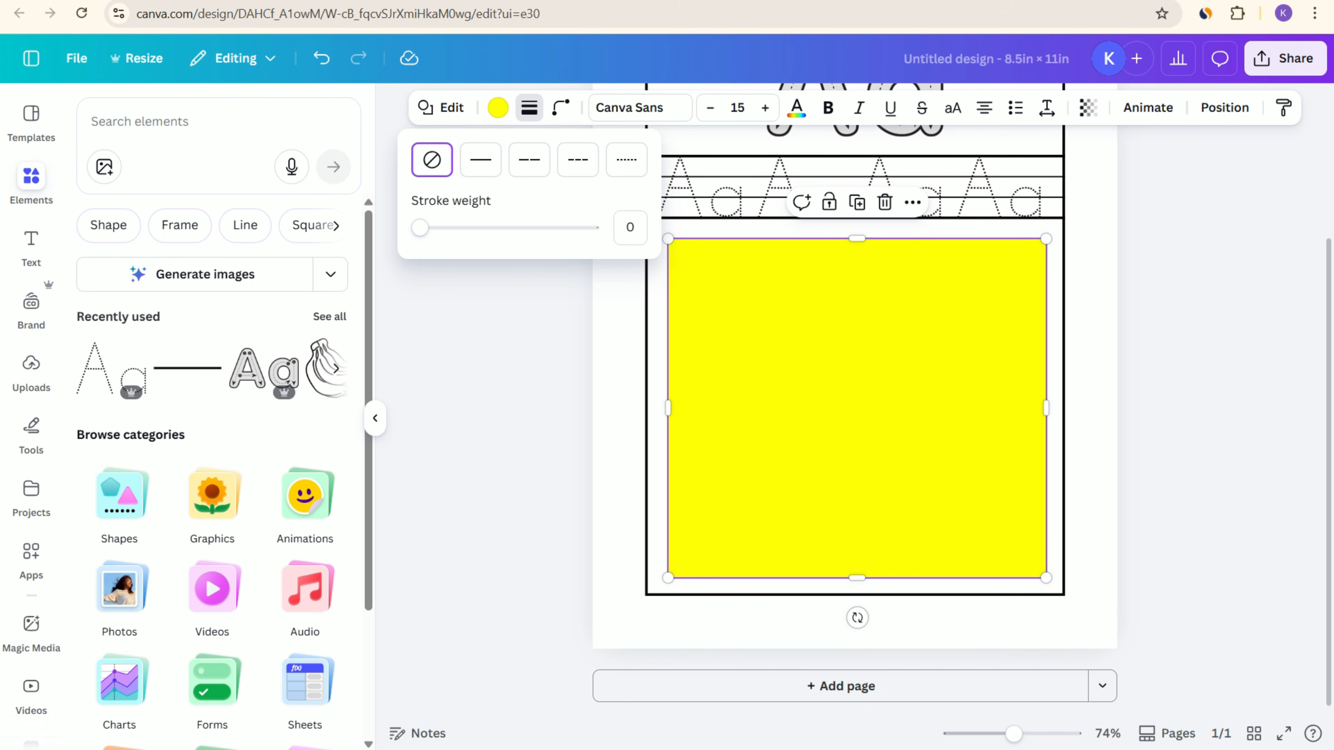
{"action": "left_click", "coordinate": [480, 160]}
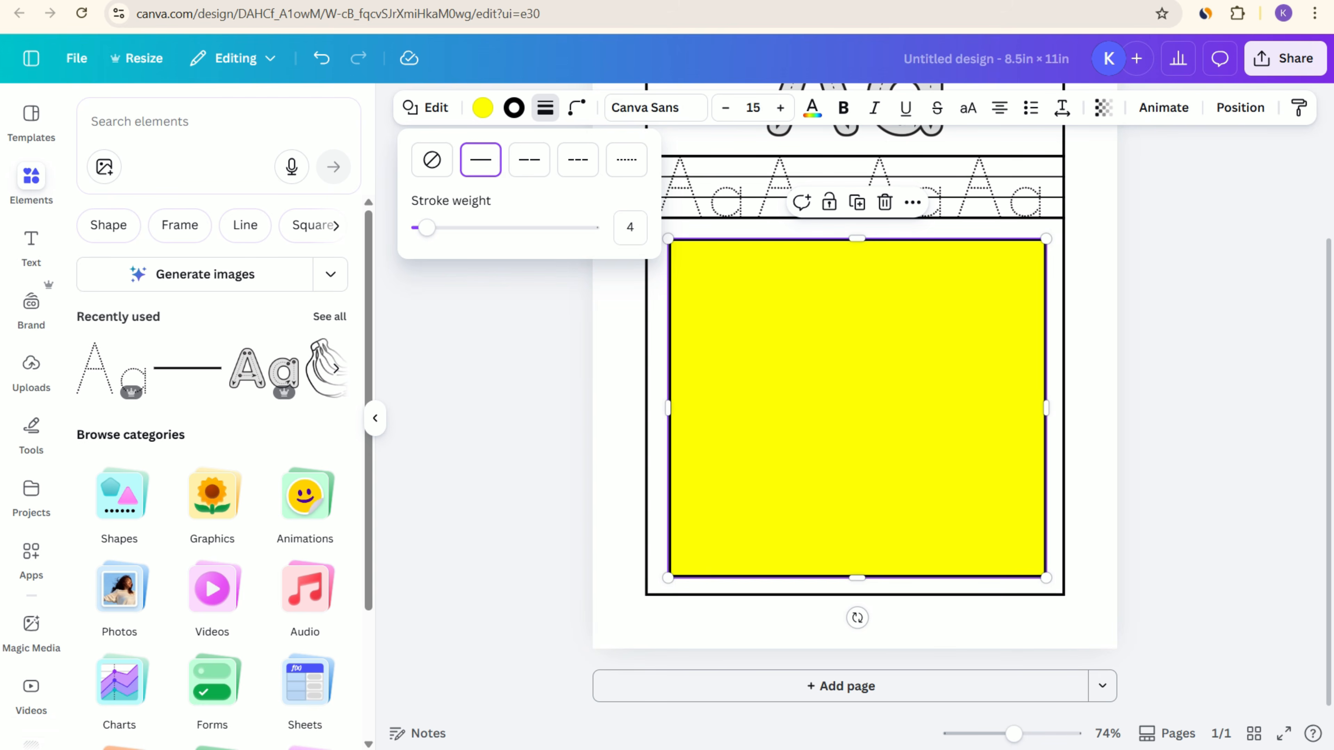
{"action": "left_click", "coordinate": [577, 107]}
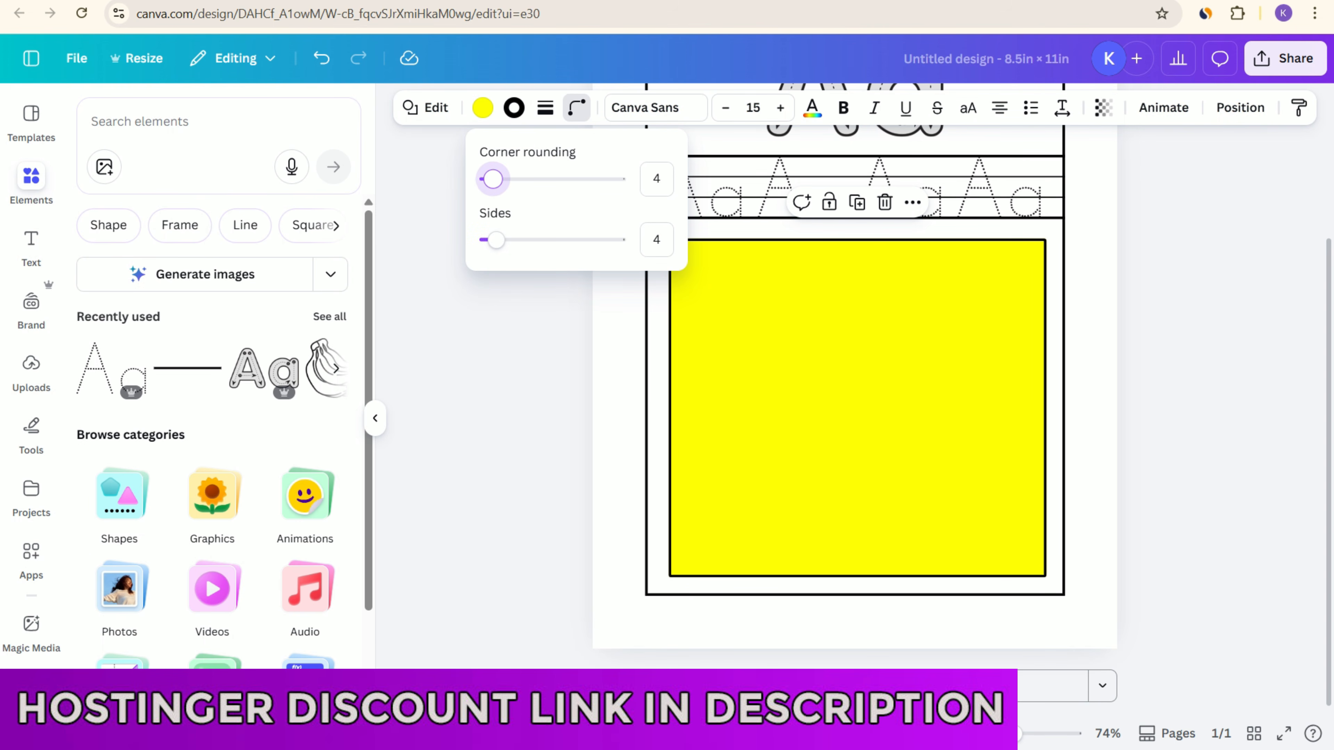
{"action": "left_click_drag", "start_coordinate": [493, 179], "coordinate": [500, 179]}
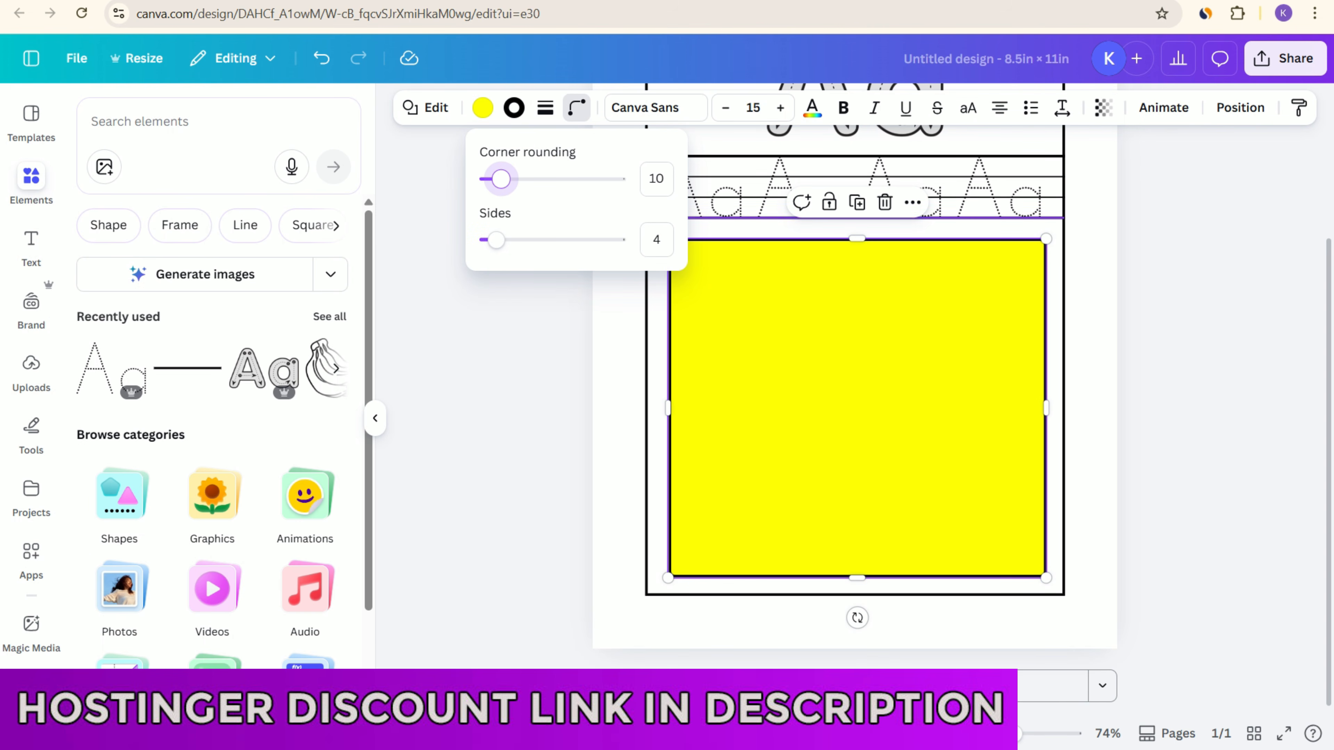
{"action": "left_click", "coordinate": [788, 378]}
{"action": "left_click", "coordinate": [531, 389]}
{"action": "left_click", "coordinate": [788, 379]}
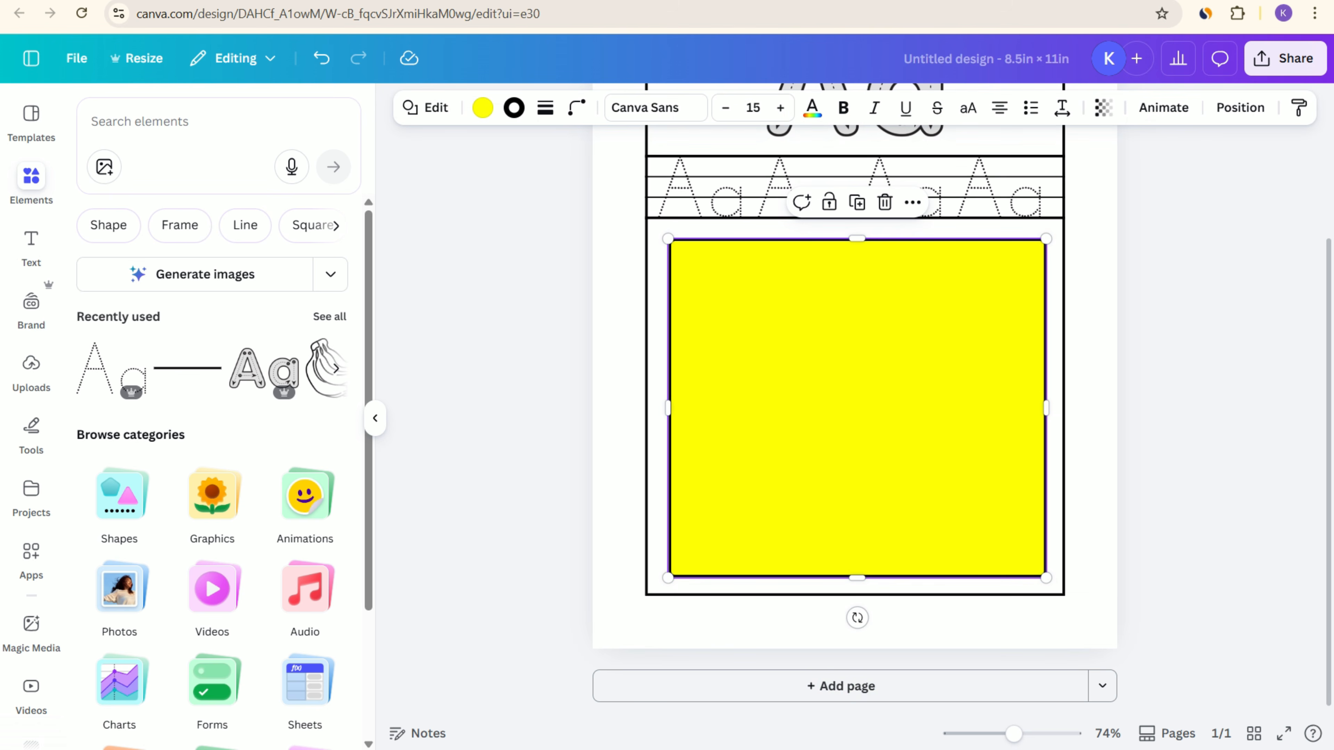
Step: Set the rounded rectangle's fill to no colour
{"action": "left_click", "coordinate": [482, 108]}
{"action": "left_click", "coordinate": [132, 234]}
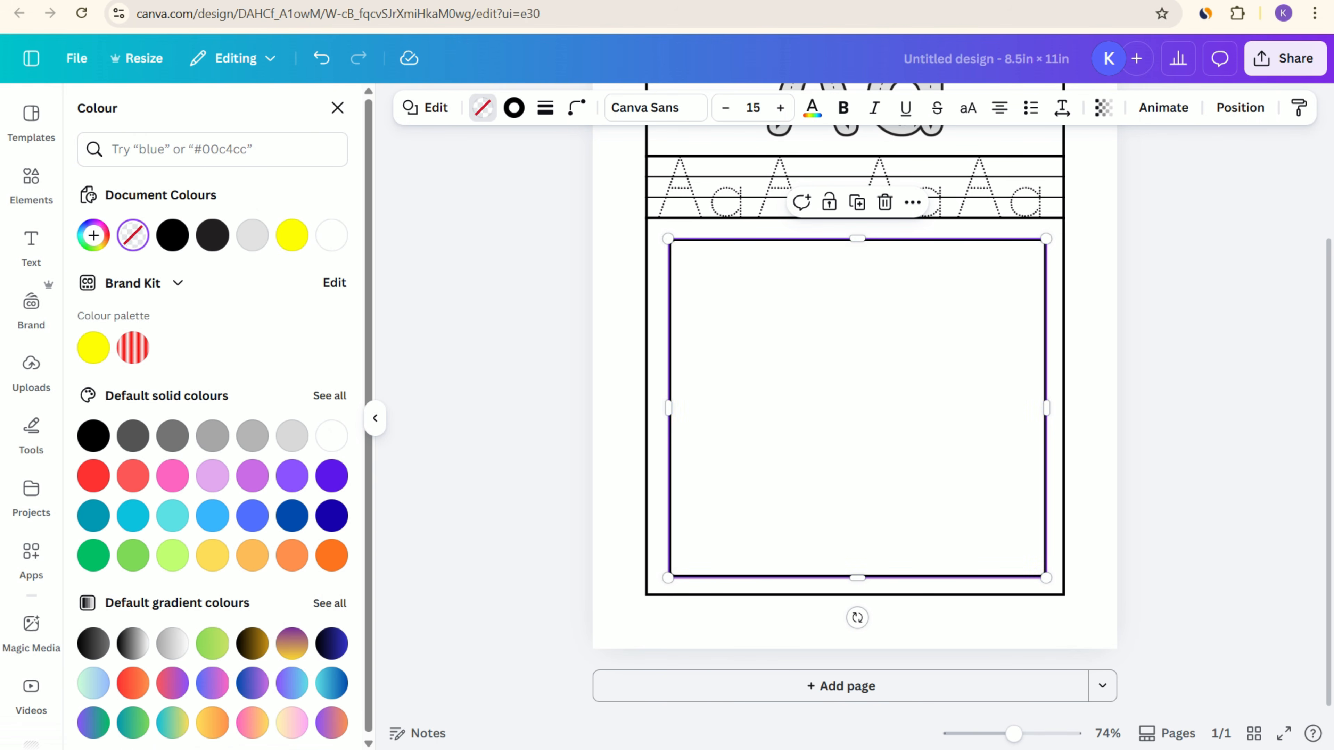
{"action": "left_click", "coordinate": [514, 378]}
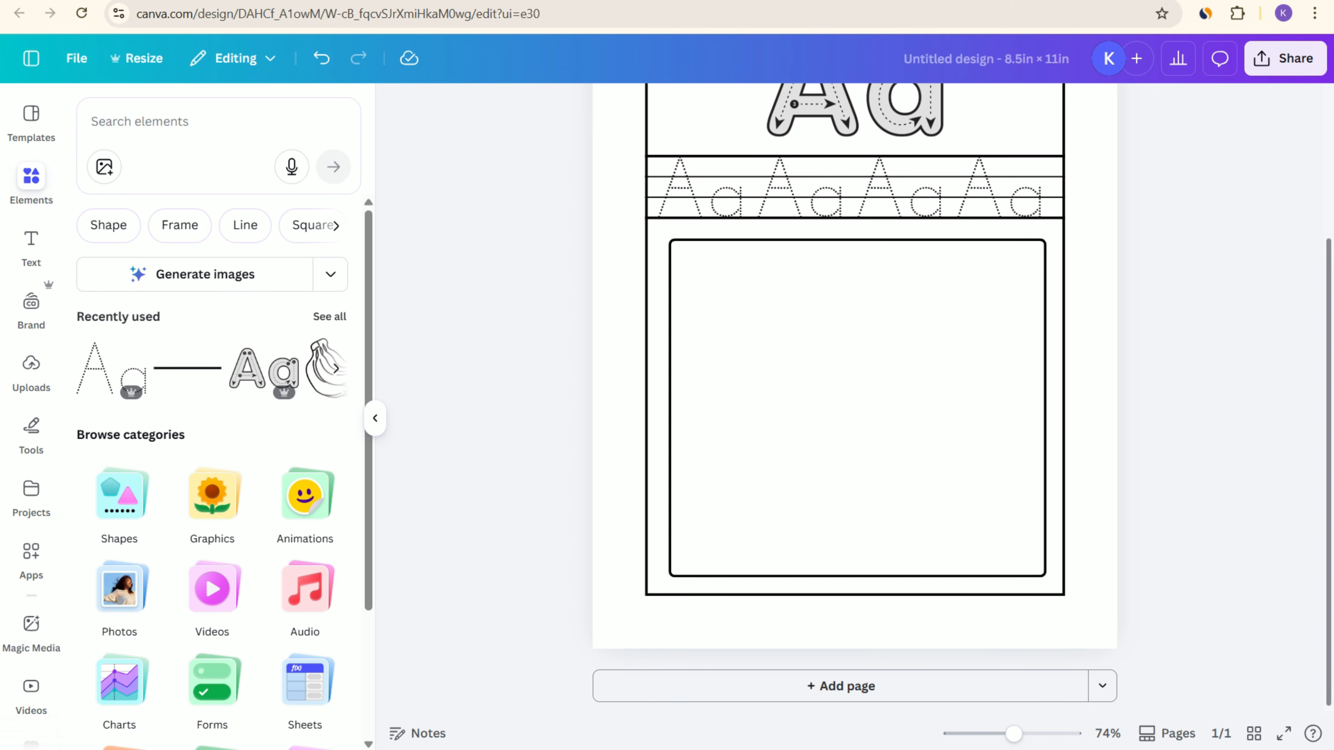
{"action": "left_click", "coordinate": [787, 388]}
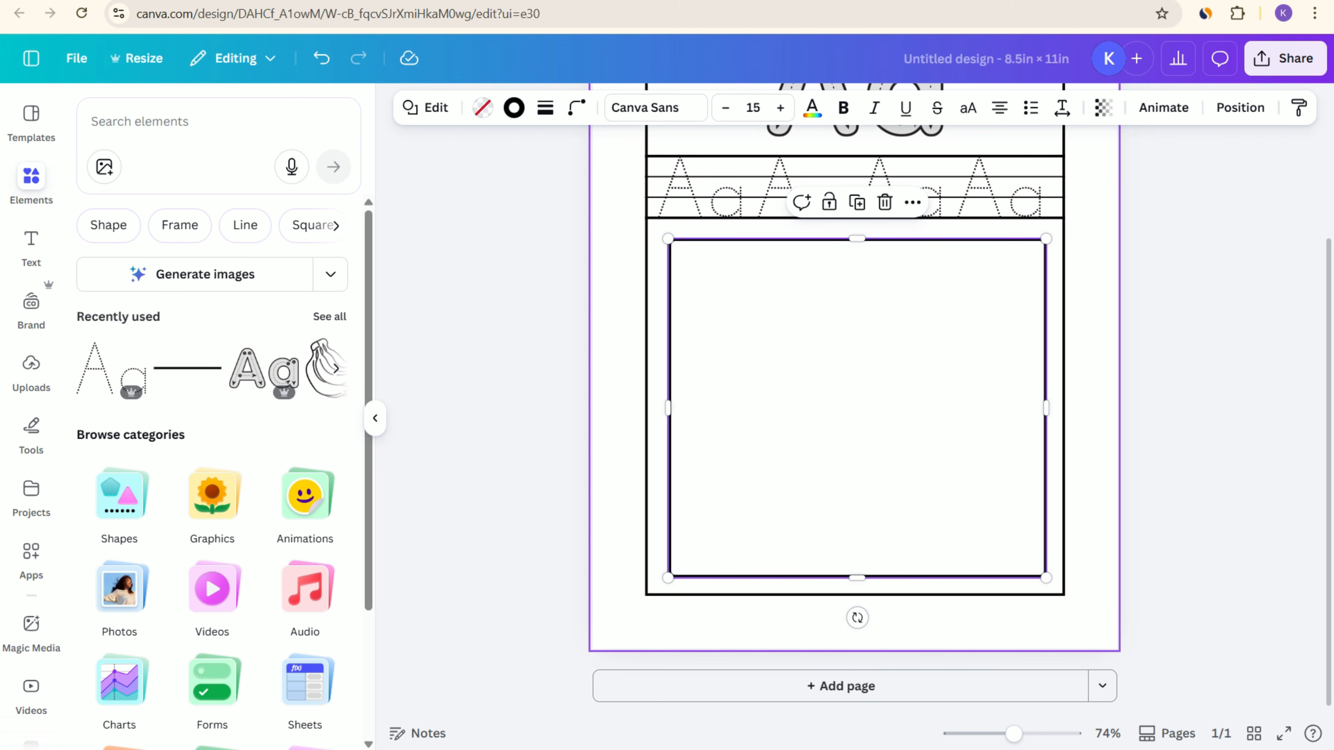
Step: Search the elements library for "aeroplane" and show all matching graphics
{"action": "left_click", "coordinate": [179, 121]}
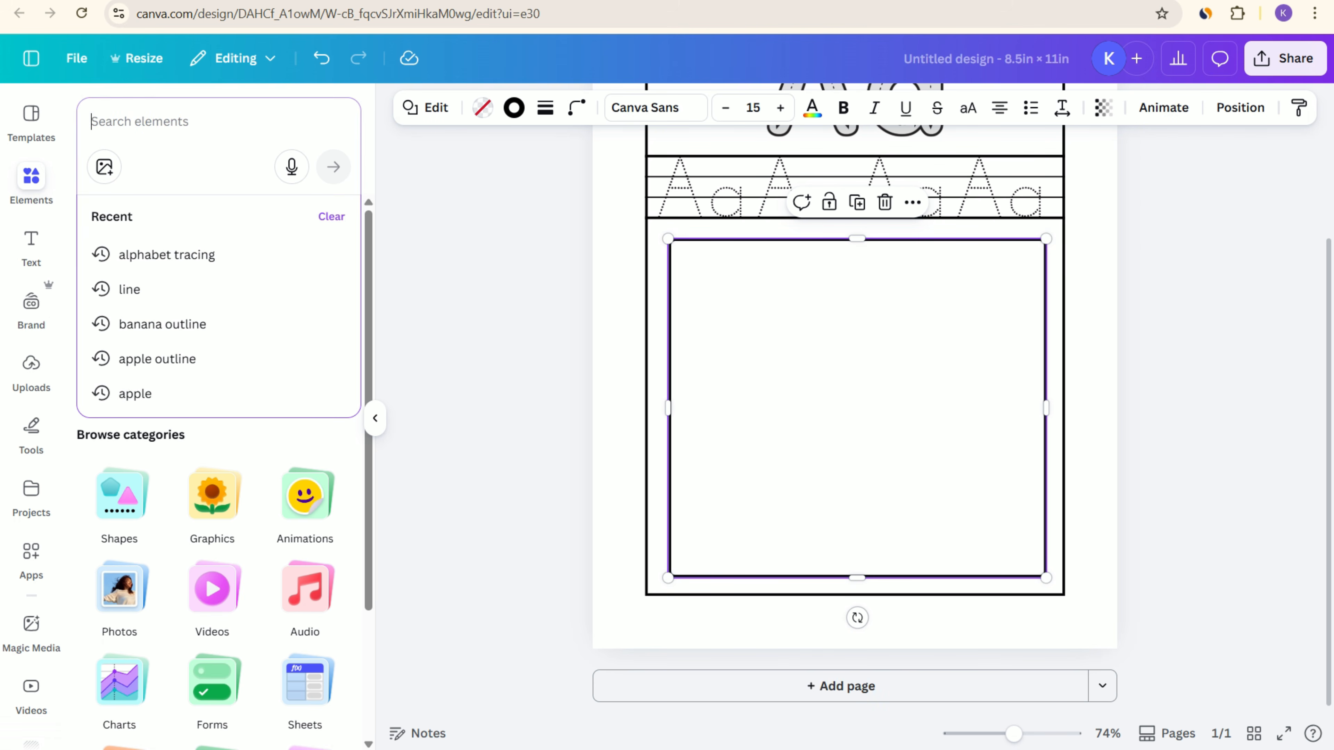
{"action": "scroll", "coordinate": [854, 357], "scroll_direction": "up", "scroll_amount": 4}
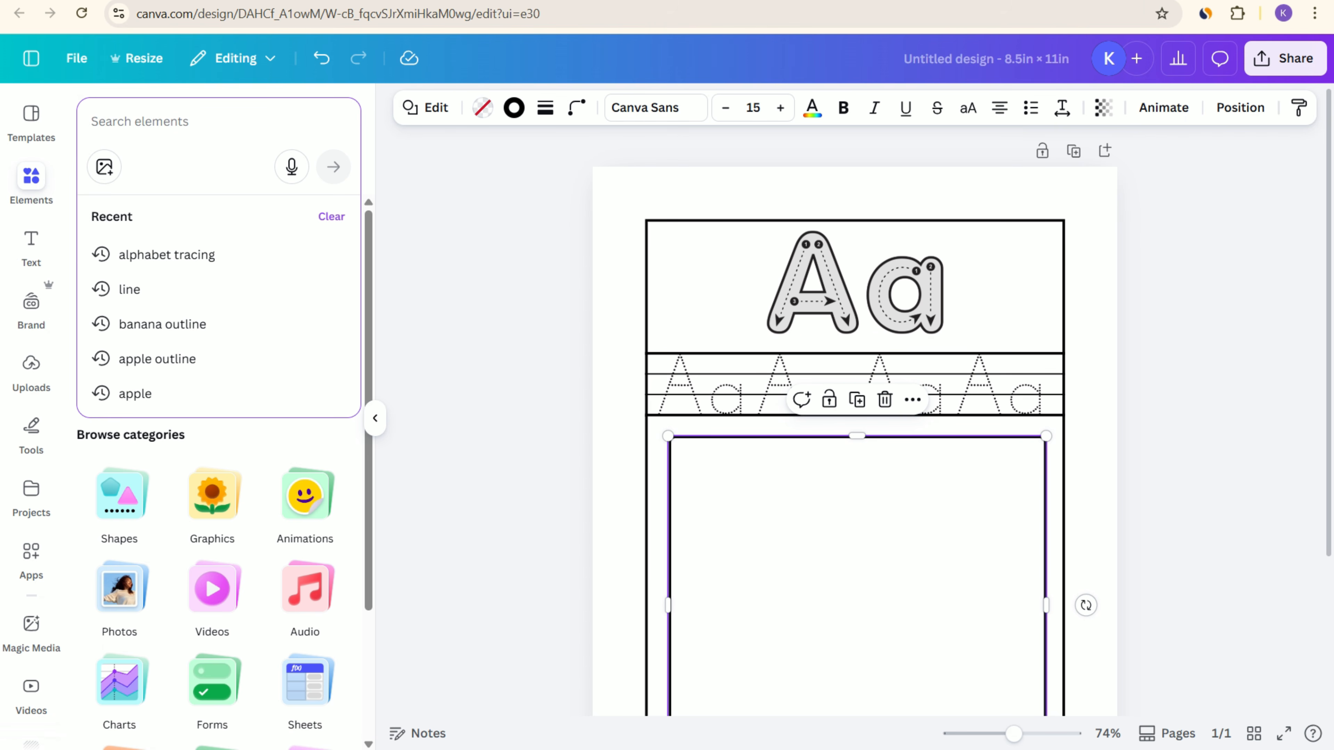
{"action": "type", "text": "aeropla"}
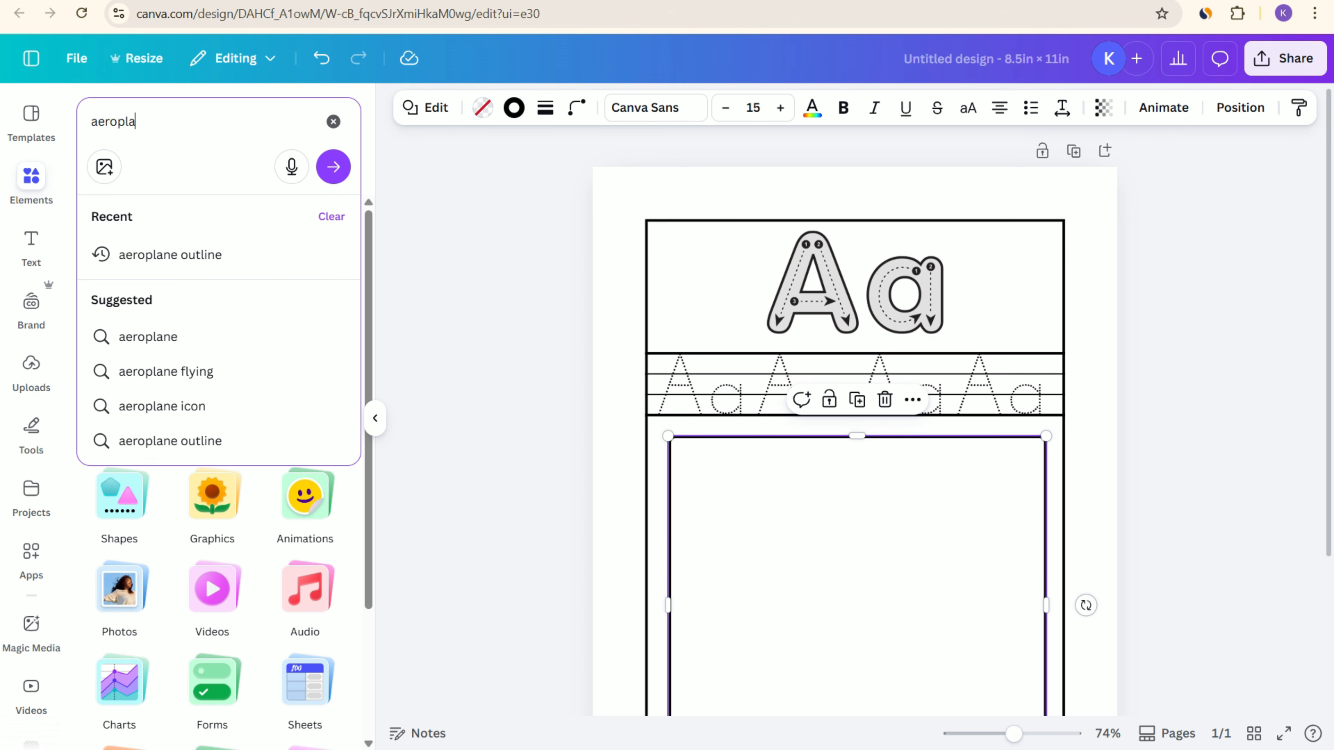
{"action": "type", "text": "ne"}
{"action": "key", "text": "Return"}
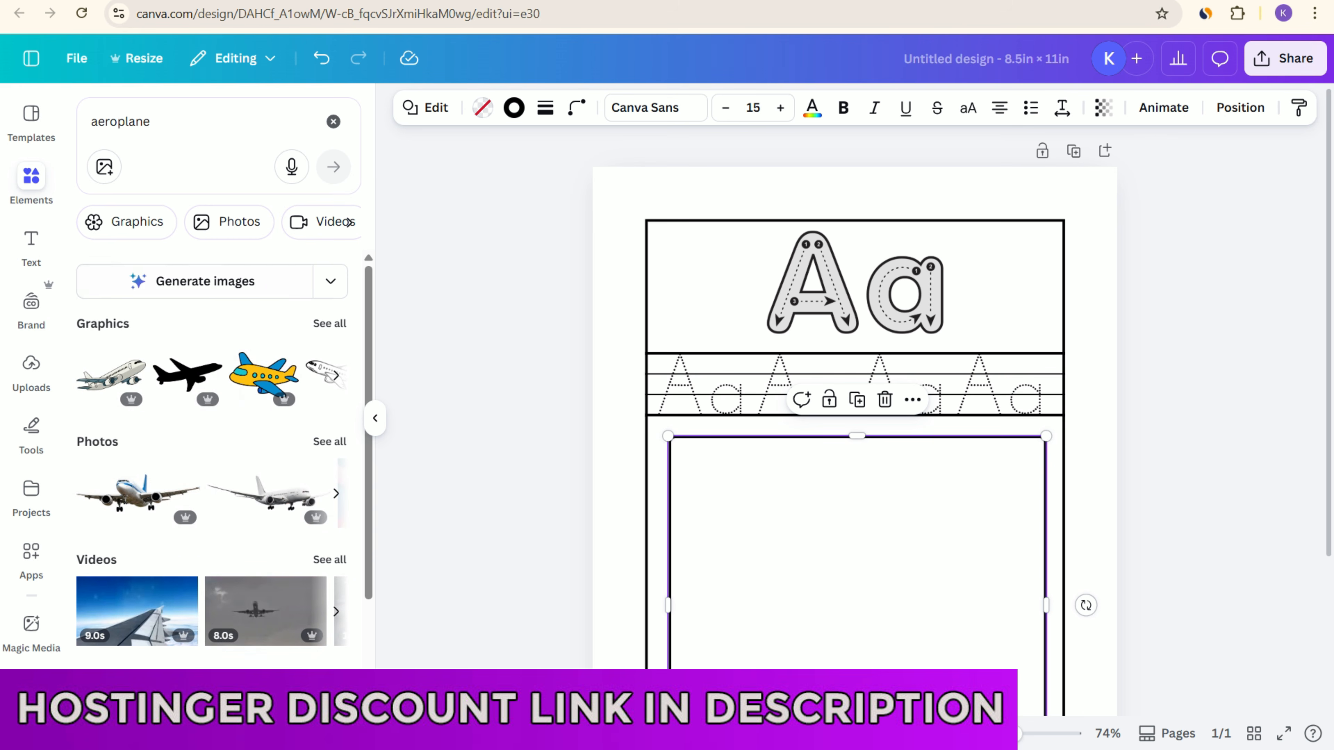
{"action": "left_click", "coordinate": [329, 324]}
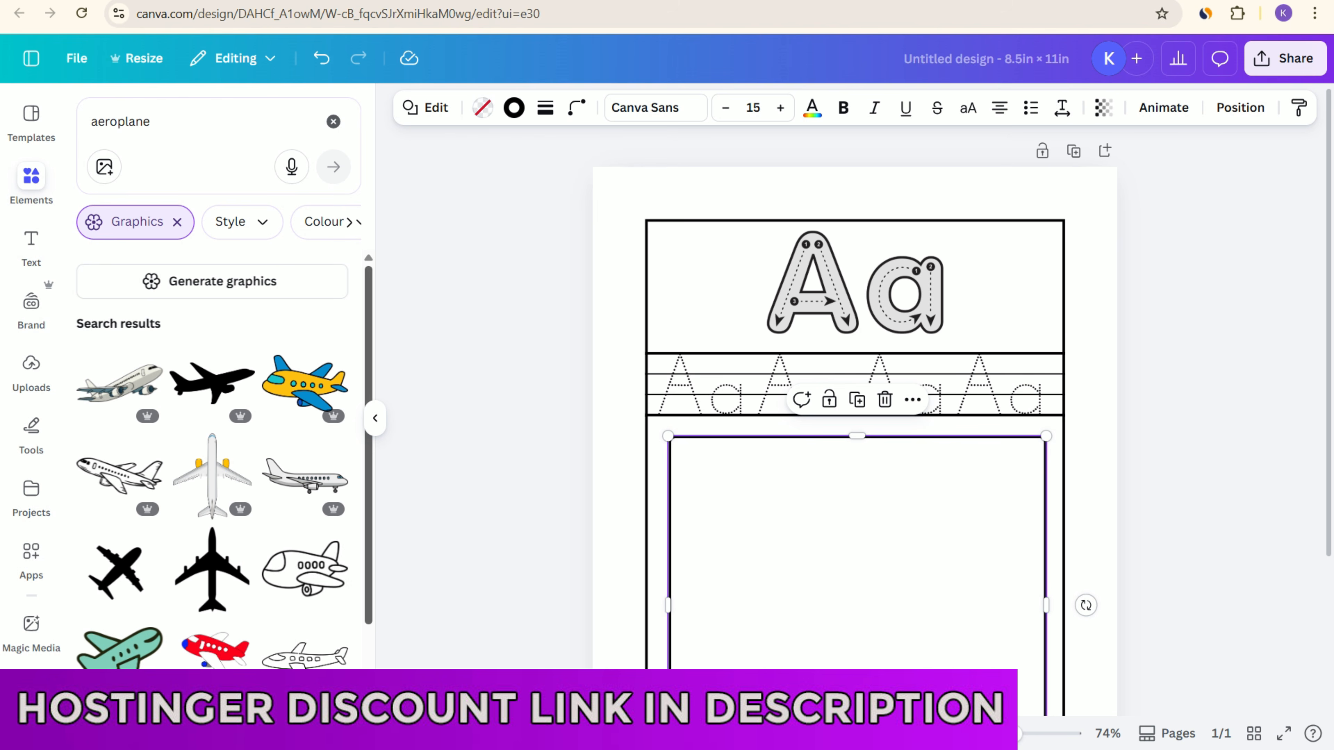
Step: Search the graphics library for "aeroplane outline"
{"action": "left_click", "coordinate": [181, 121]}
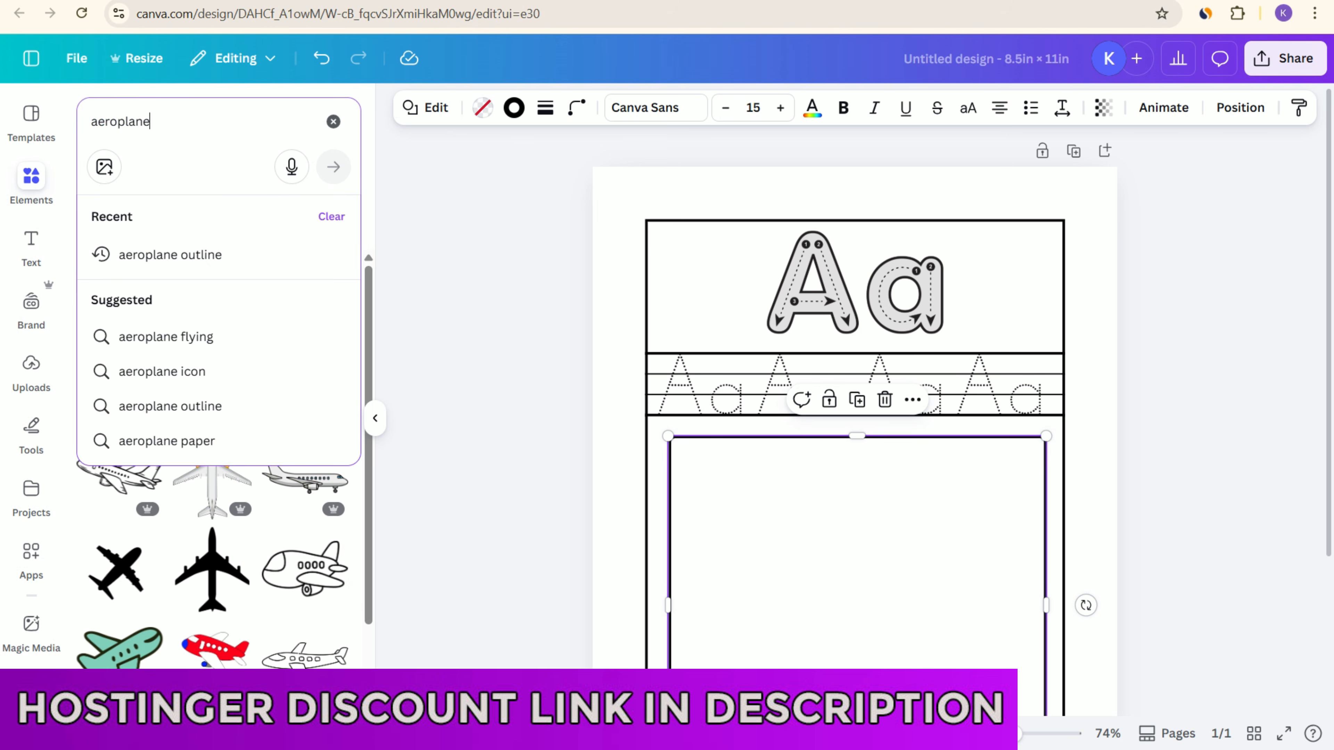
{"action": "type", "text": "outline"}
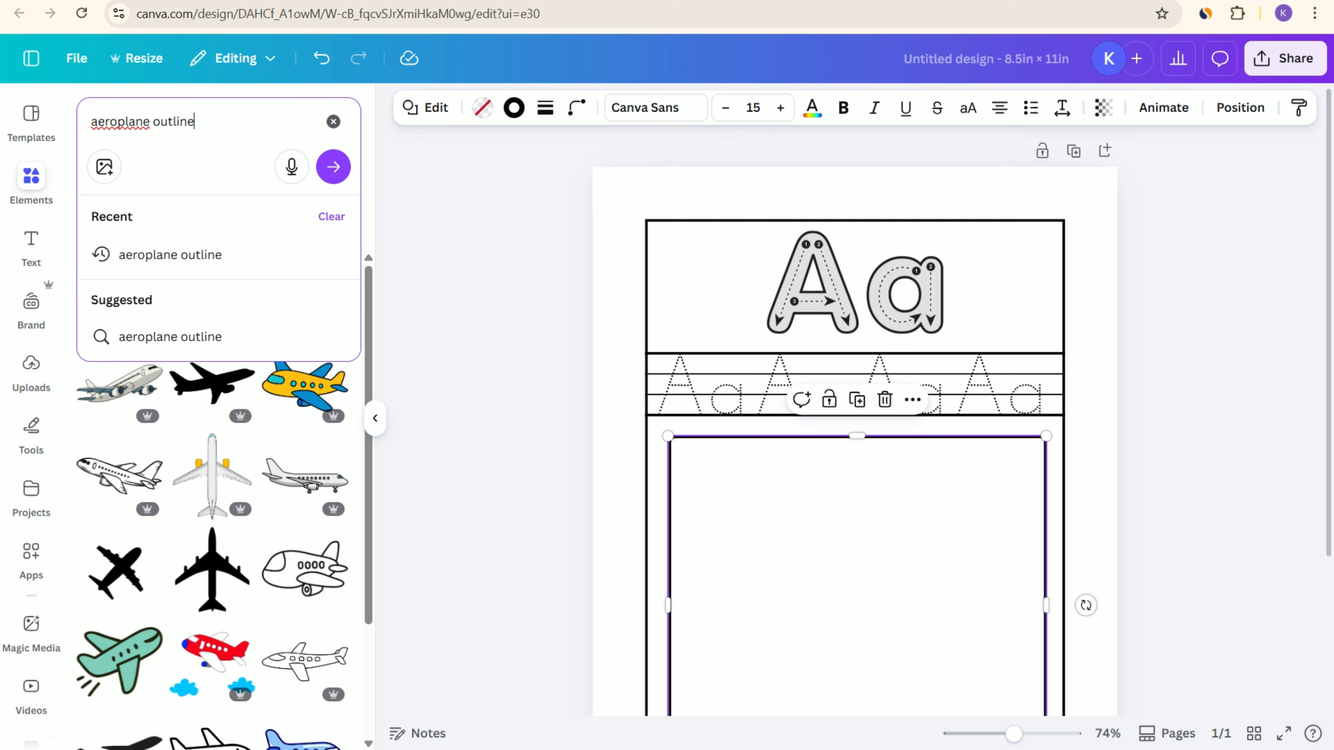
{"action": "key", "text": "Return"}
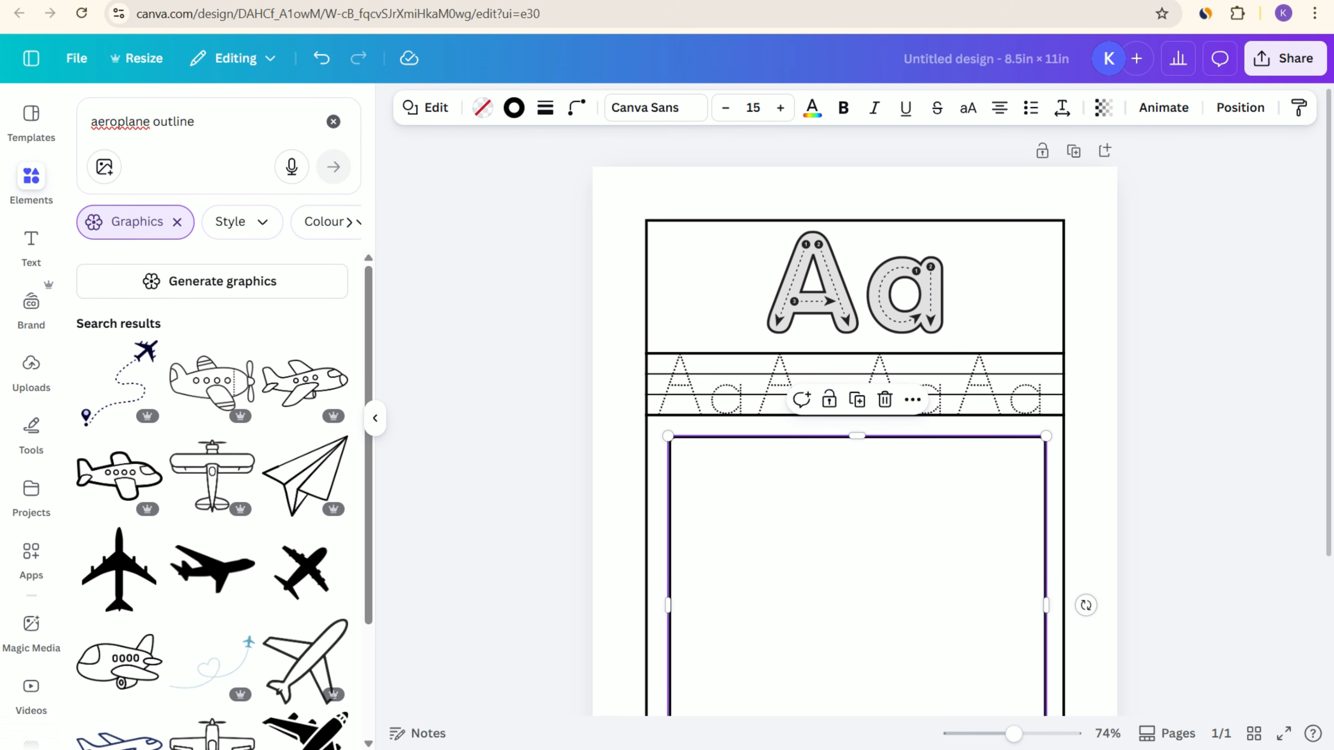
Step: Add the outline aeroplane with round windows, enlarge it and centre it in the upper half of the rounded frame
{"action": "scroll", "coordinate": [855, 420], "scroll_direction": "down", "scroll_amount": 1}
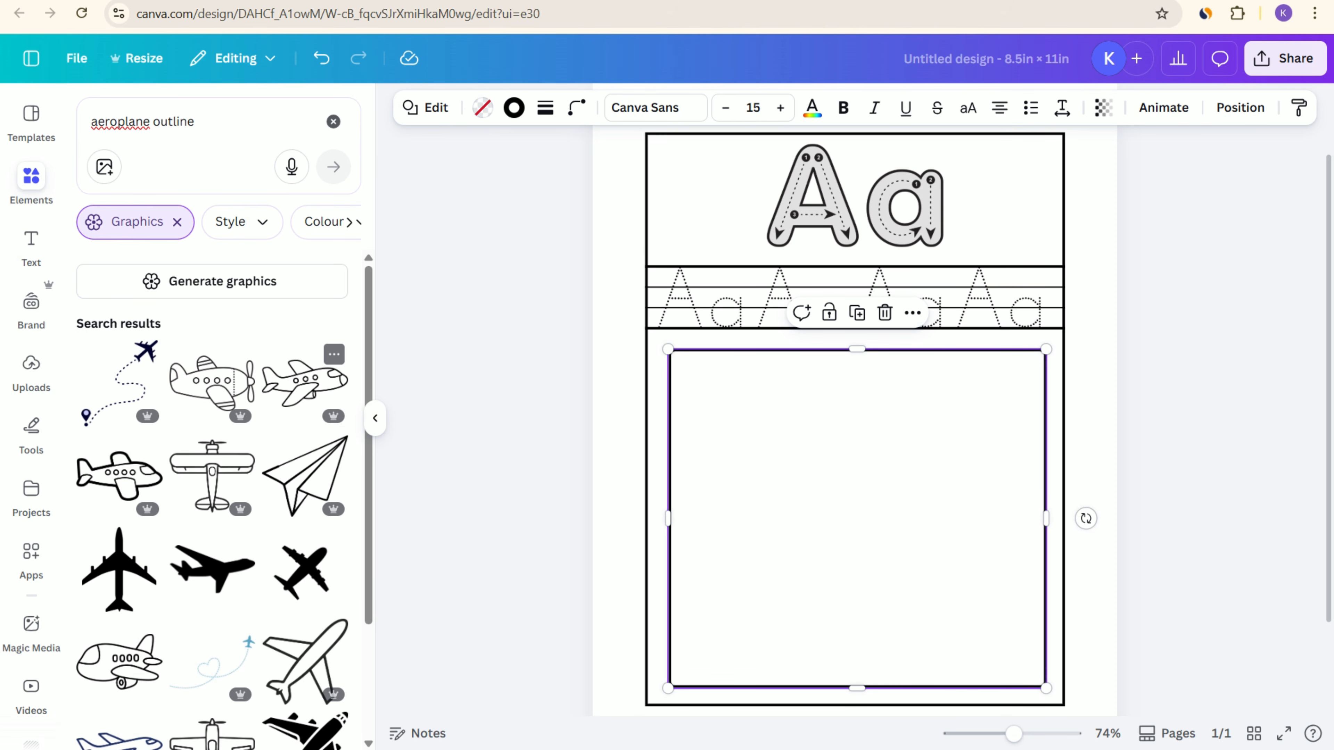
{"action": "left_click", "coordinate": [305, 378]}
{"action": "left_click_drag", "start_coordinate": [647, 532], "coordinate": [892, 399]}
{"action": "left_click_drag", "start_coordinate": [977, 355], "coordinate": [882, 433]}
{"action": "left_click_drag", "start_coordinate": [965, 479], "coordinate": [1036, 513]}
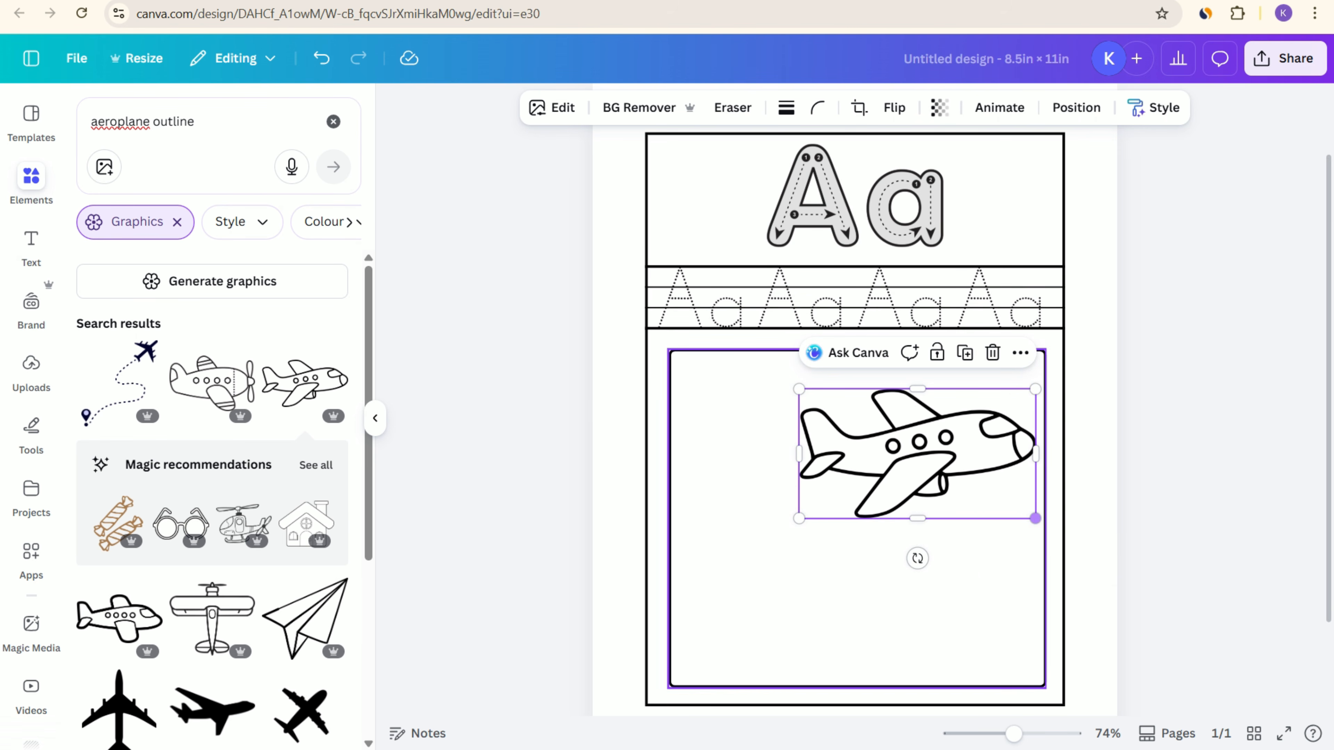
{"action": "left_click_drag", "start_coordinate": [917, 450], "coordinate": [854, 452]}
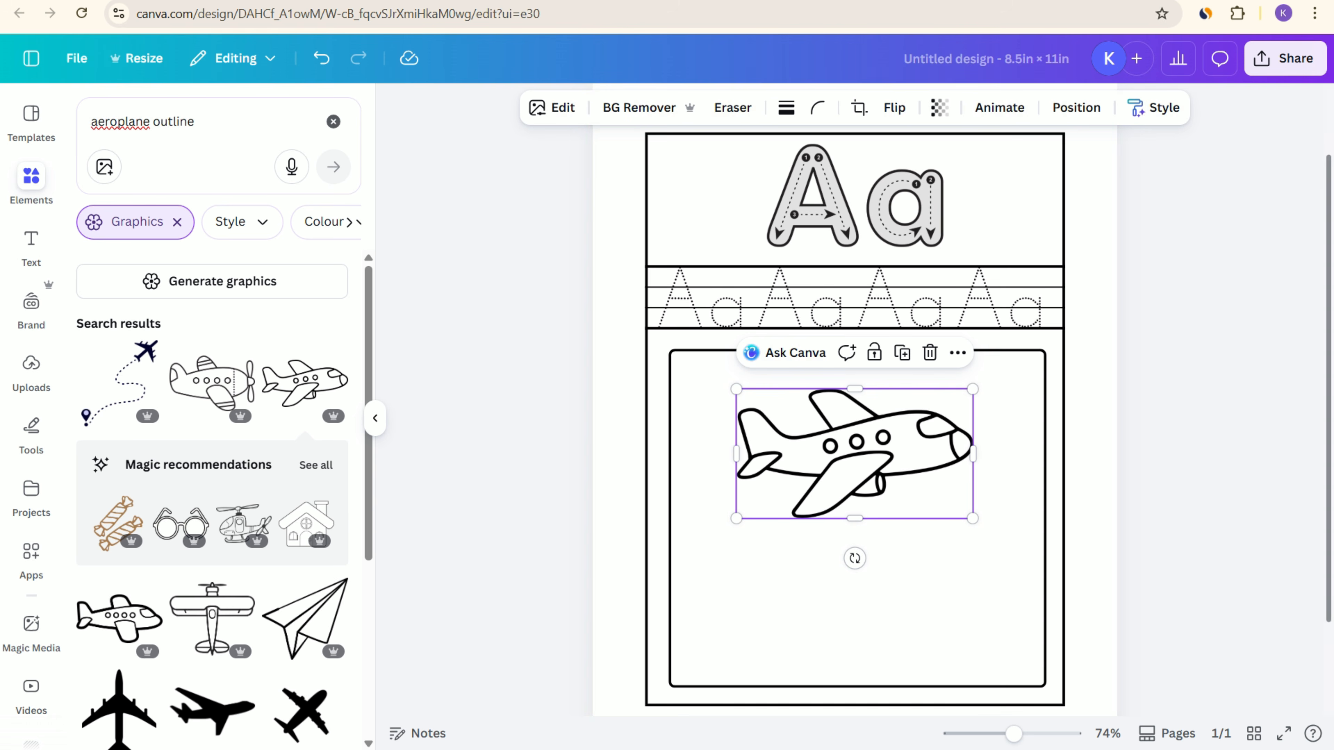
{"action": "left_click", "coordinate": [1224, 447]}
{"action": "left_click", "coordinate": [855, 453]}
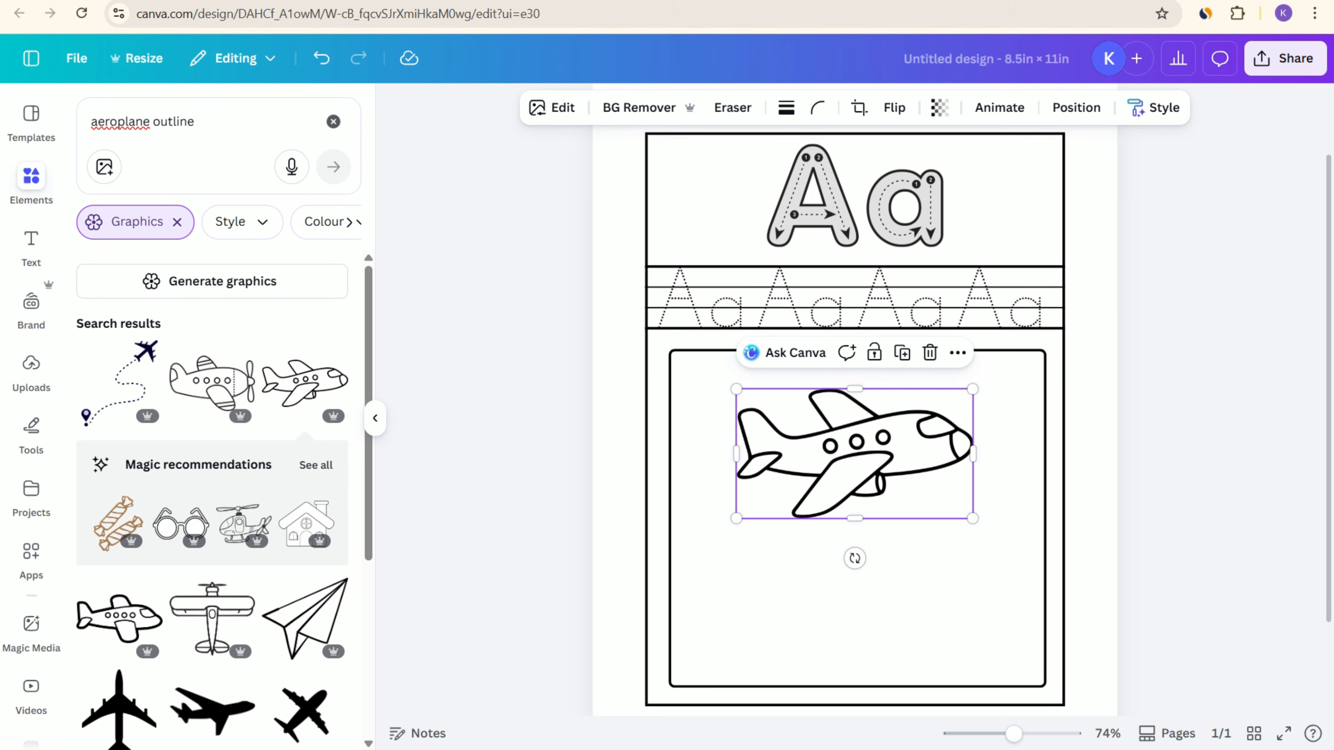
{"action": "left_click", "coordinate": [1223, 447]}
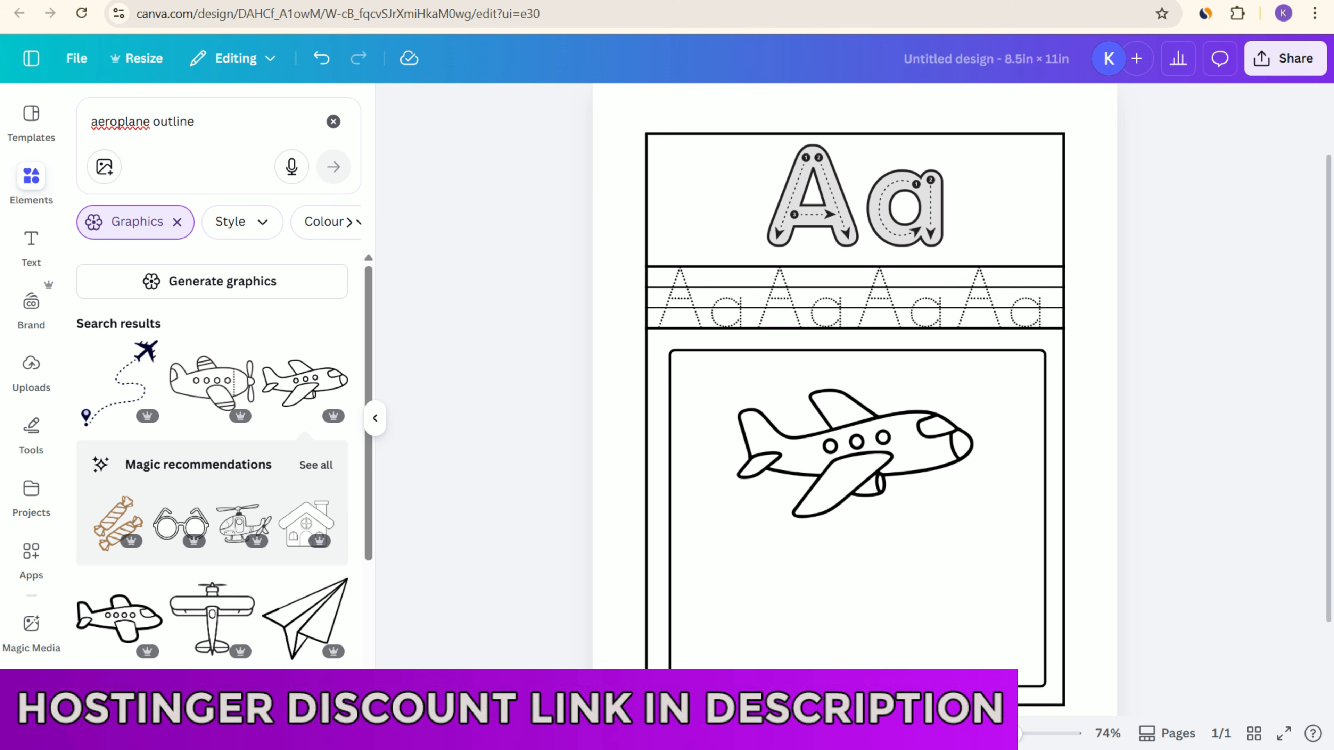
Step: Ask Canva AI about the outline aeroplane with the prompt "fill this with color for coloring book for kids"
{"action": "left_click", "coordinate": [855, 453]}
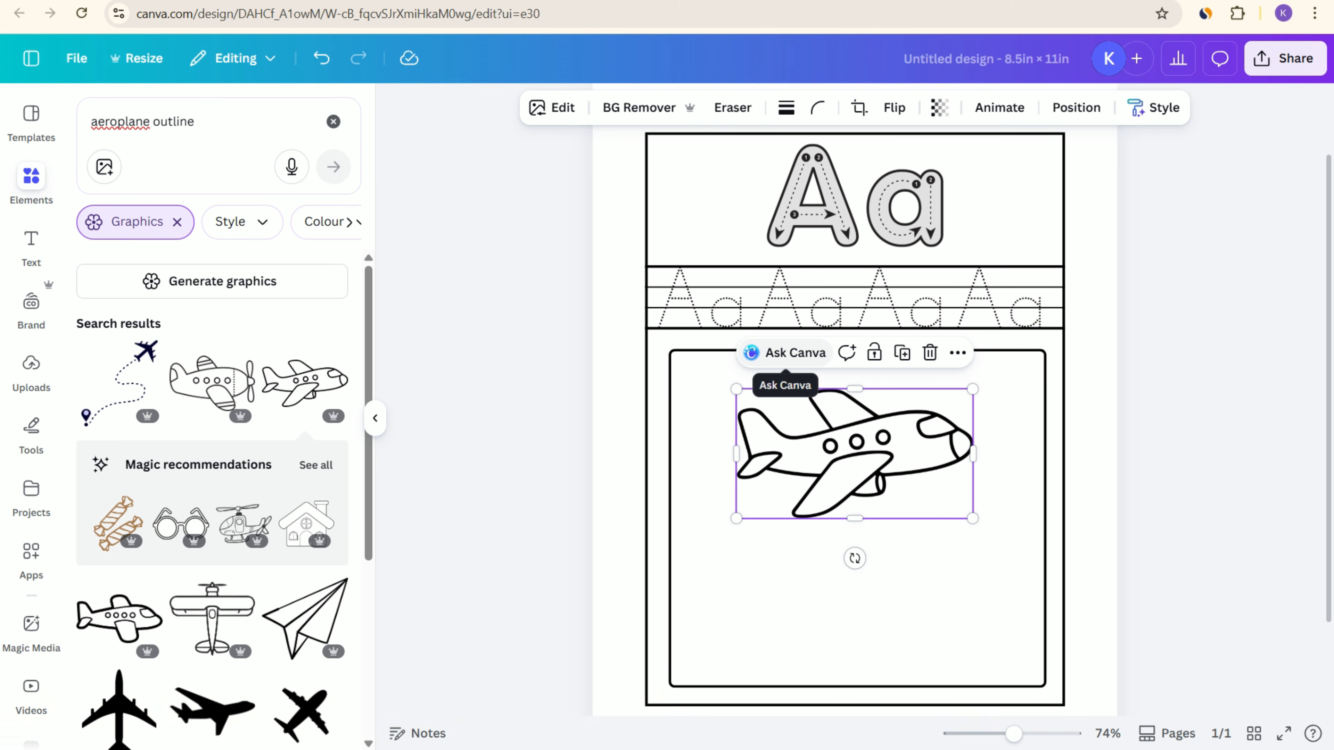
{"action": "left_click", "coordinate": [788, 353]}
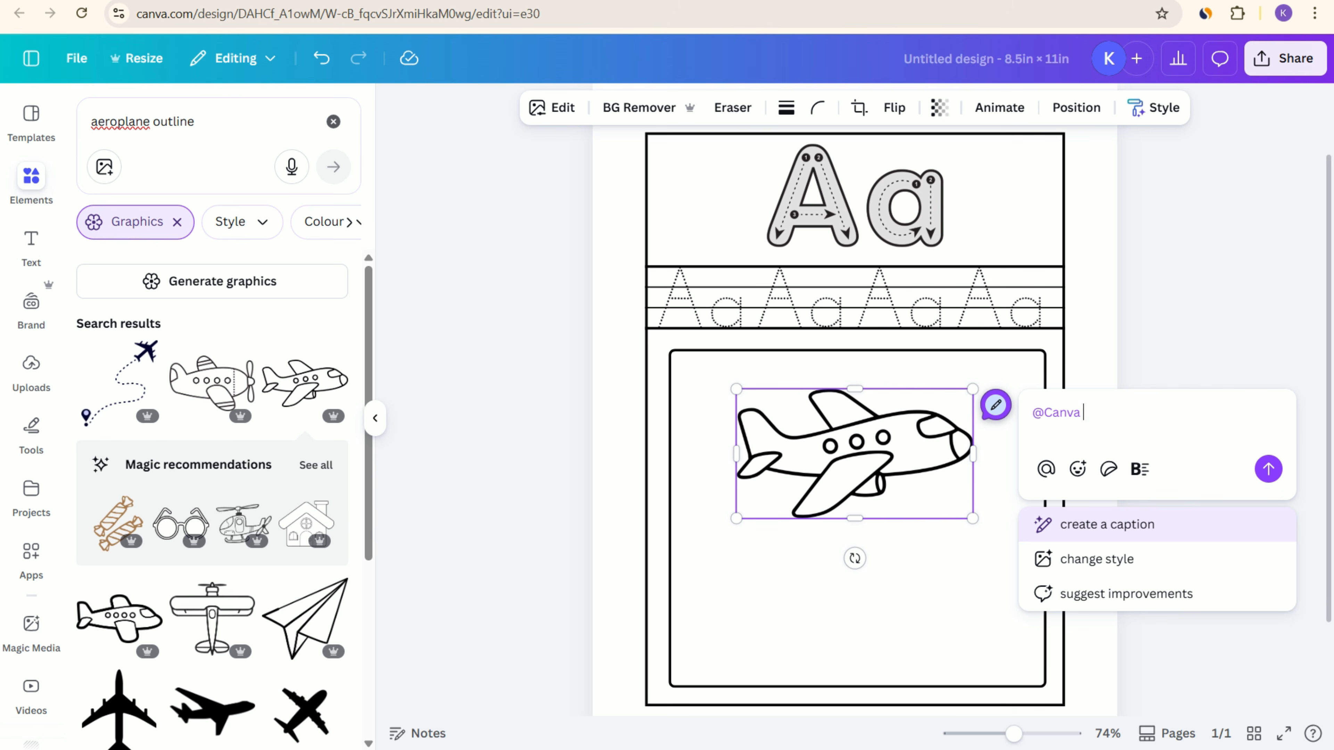
{"action": "type", "text": "fill"}
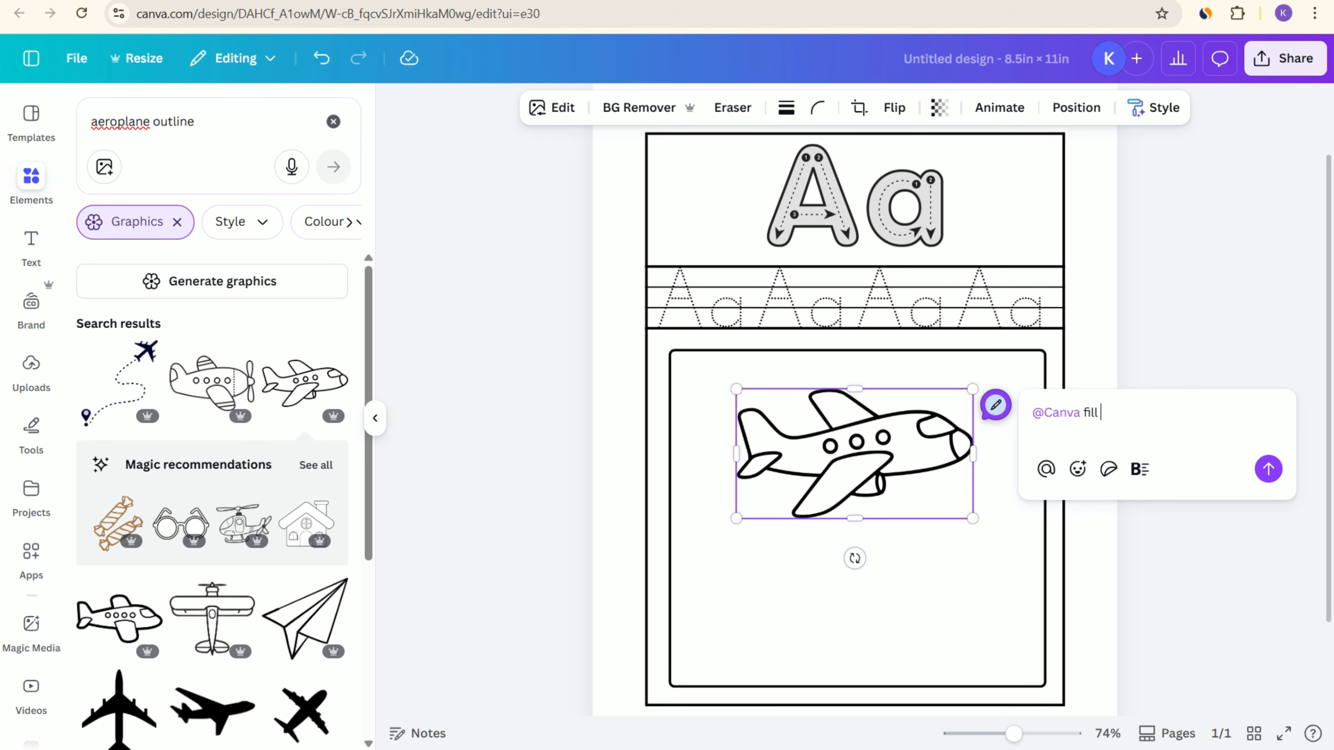
{"action": "type", "text": " this with color for colo"}
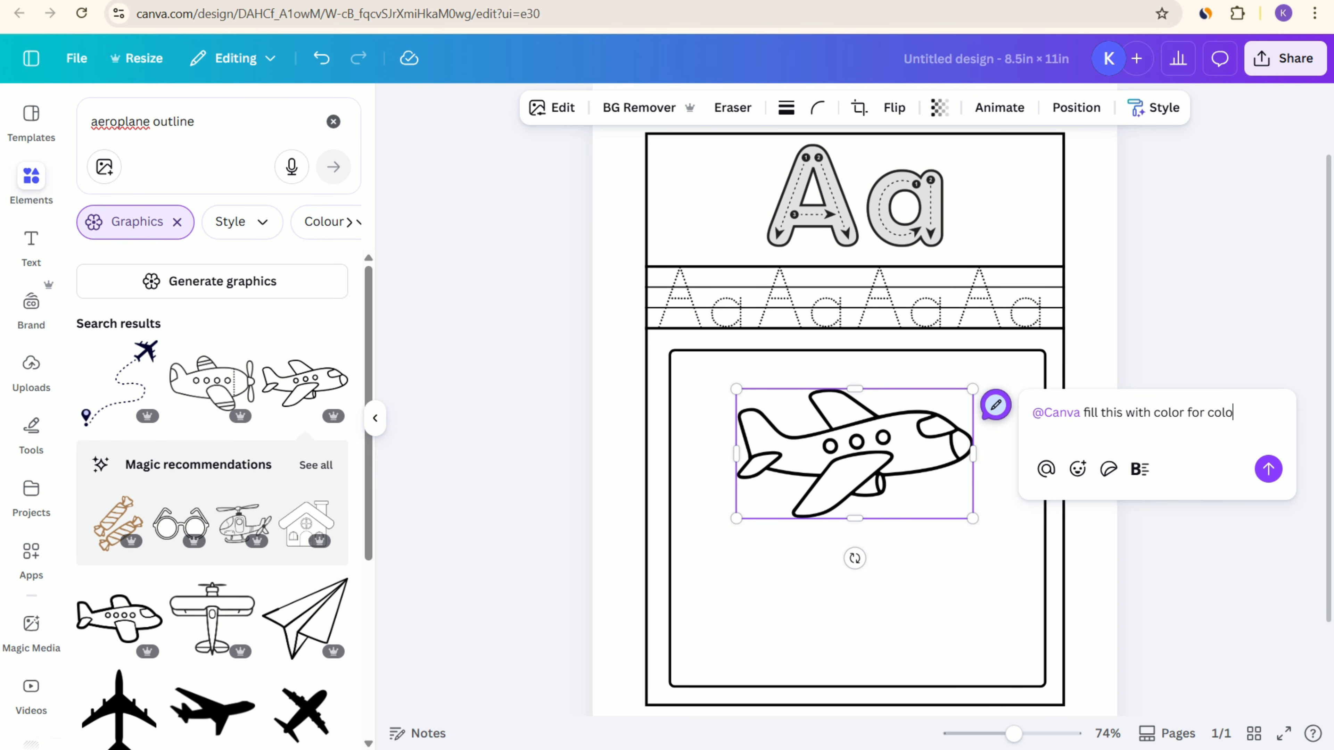
{"action": "type", "text": "ring book for kids"}
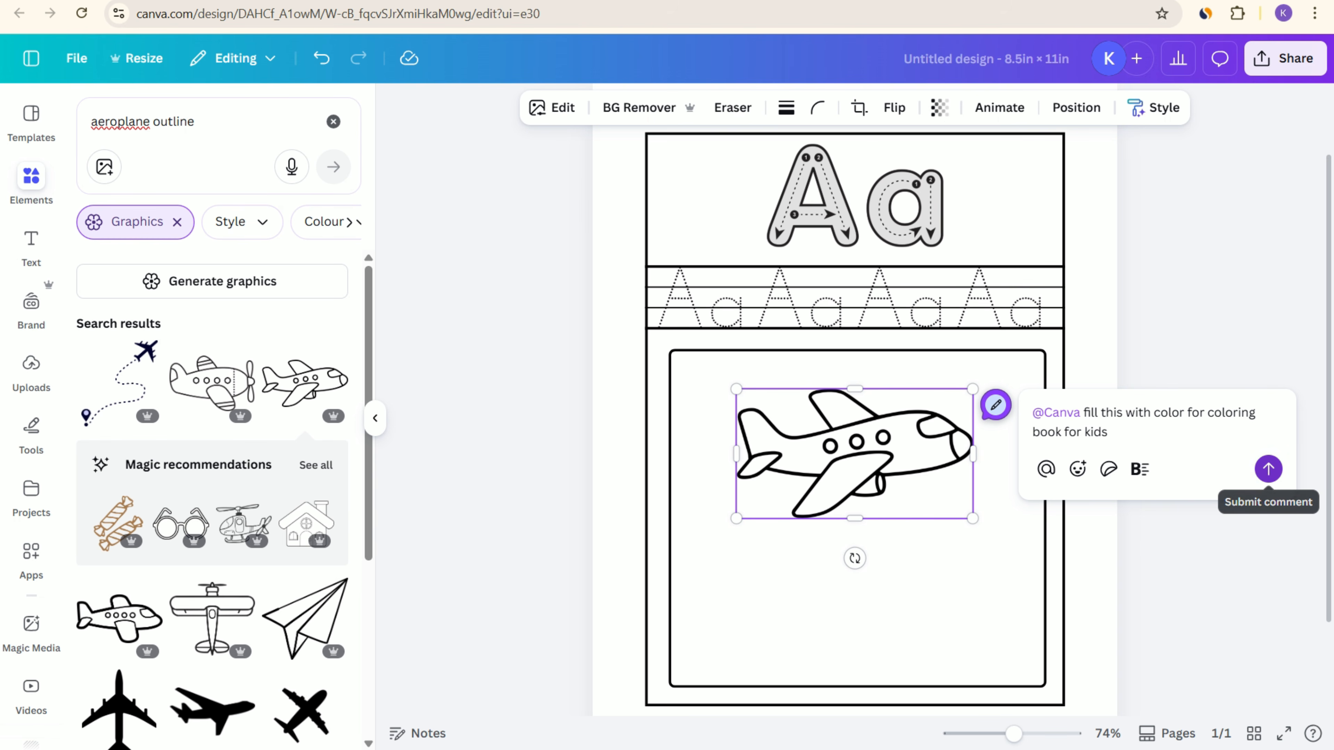
{"action": "left_click", "coordinate": [1268, 469]}
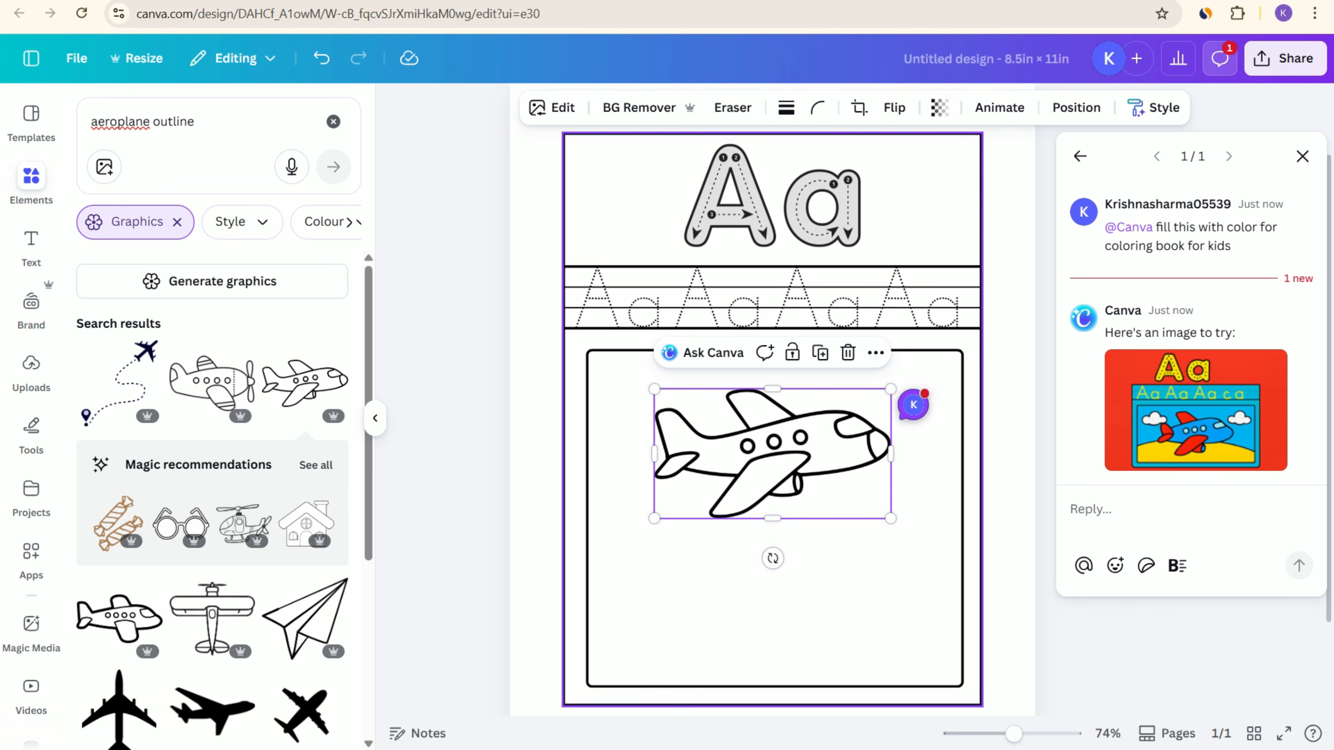
Step: Add the AI-generated colour image to the page as a separate element and place it below the outline aeroplane
{"action": "mouse_move", "coordinate": [1196, 410]}
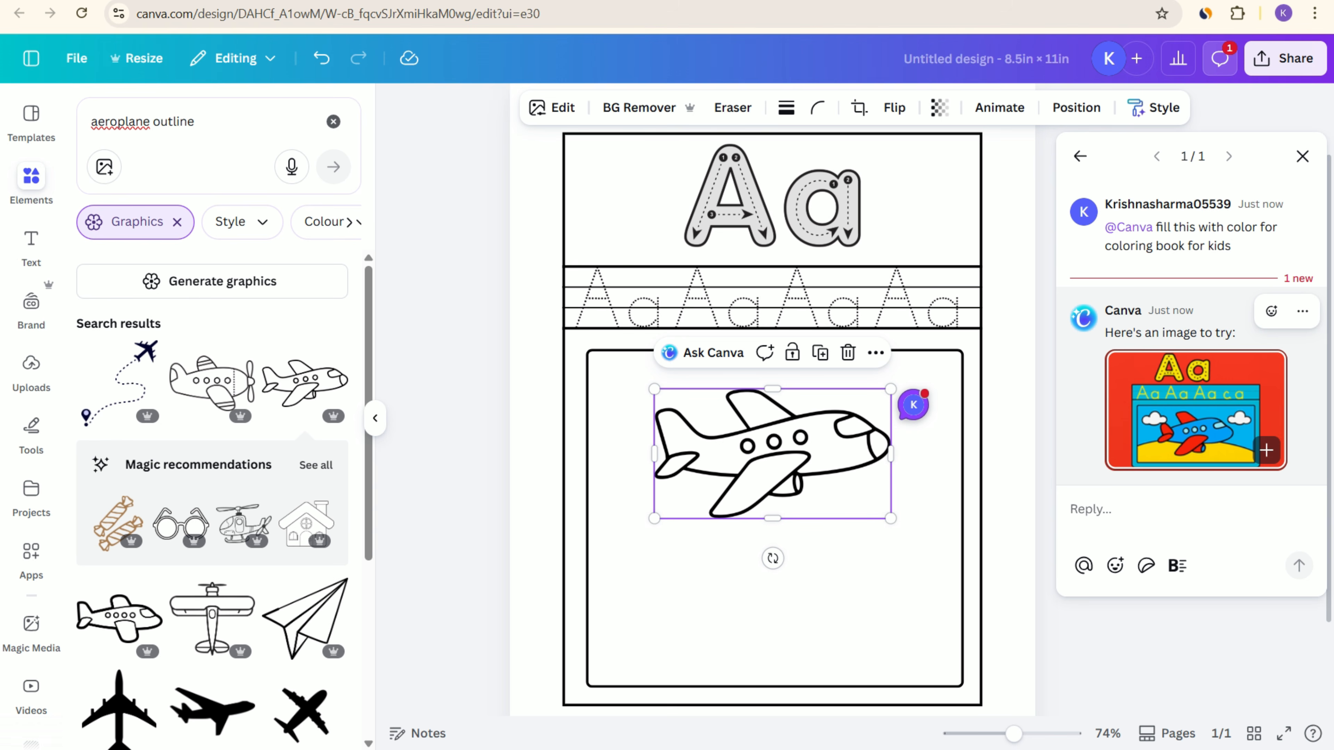
{"action": "left_click", "coordinate": [1266, 450]}
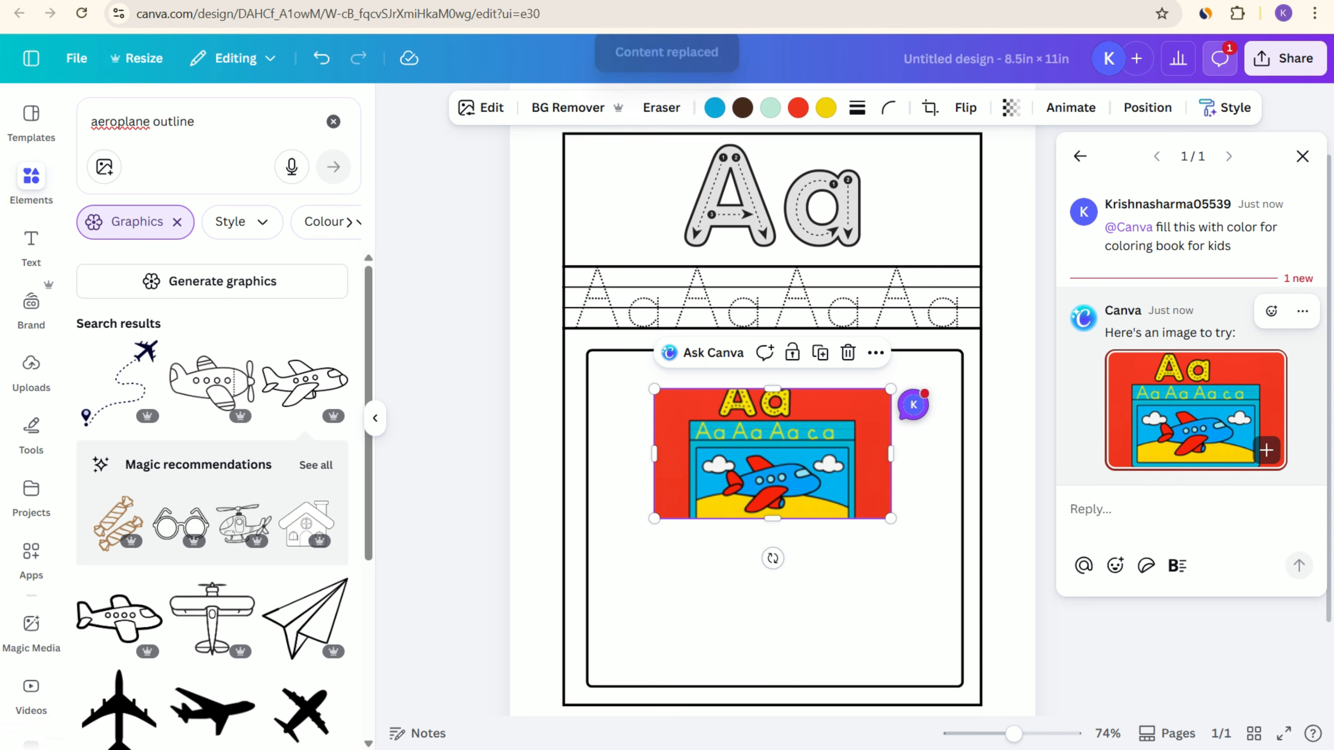
{"action": "key", "text": "ctrl+z"}
{"action": "left_click", "coordinate": [1266, 450]}
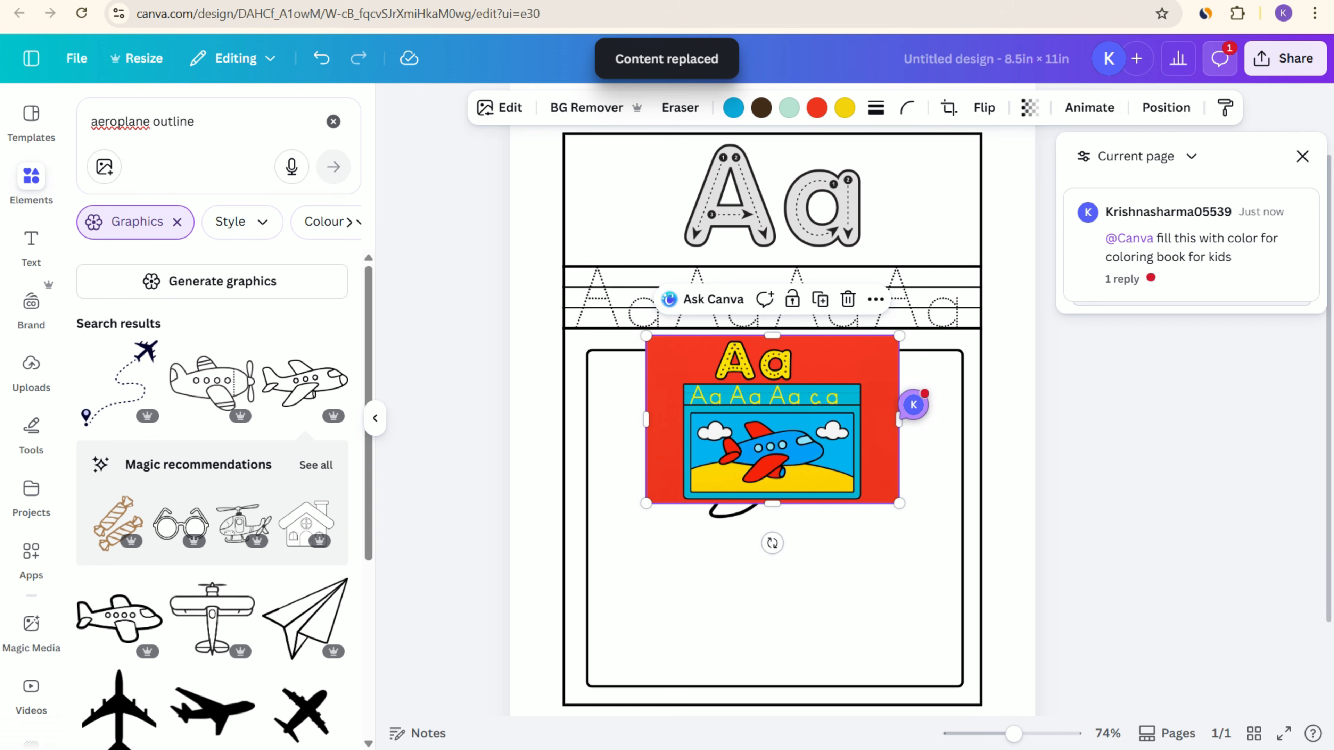
{"action": "left_click_drag", "start_coordinate": [772, 511], "coordinate": [764, 603]}
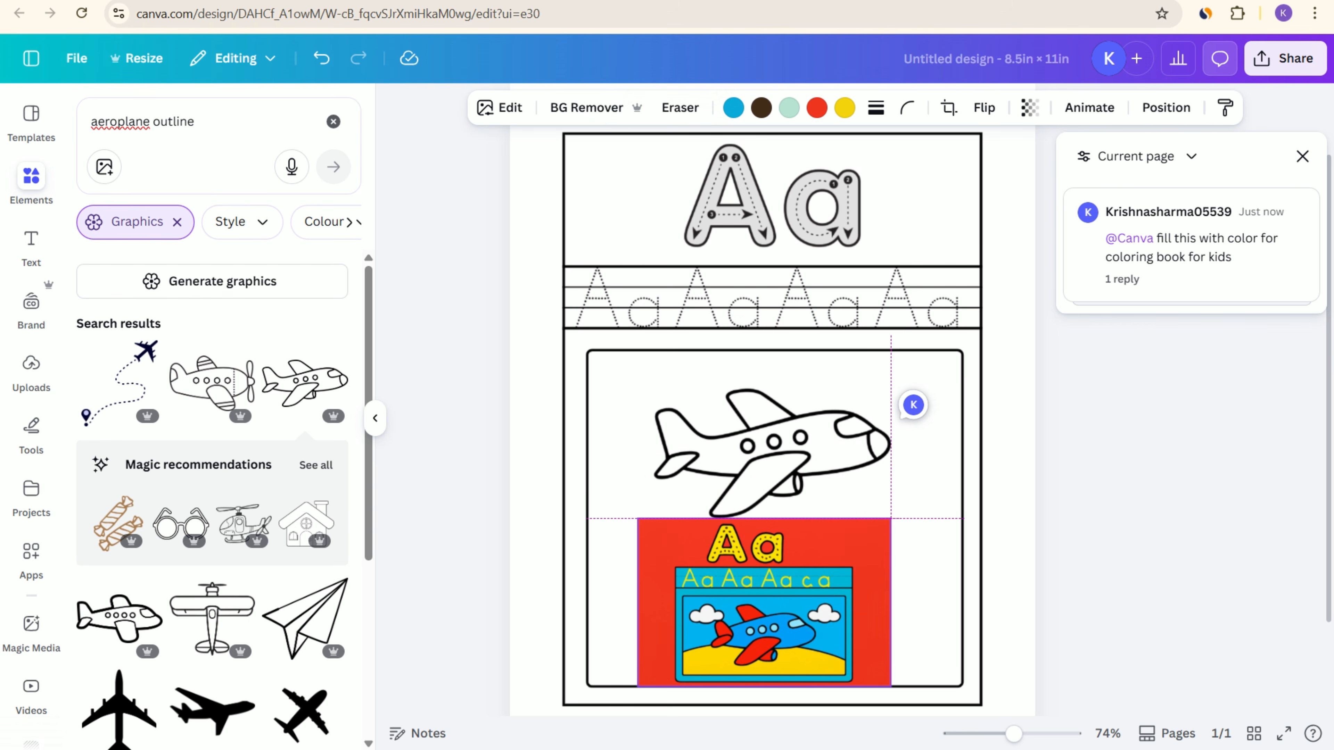
{"action": "left_click", "coordinate": [1087, 557]}
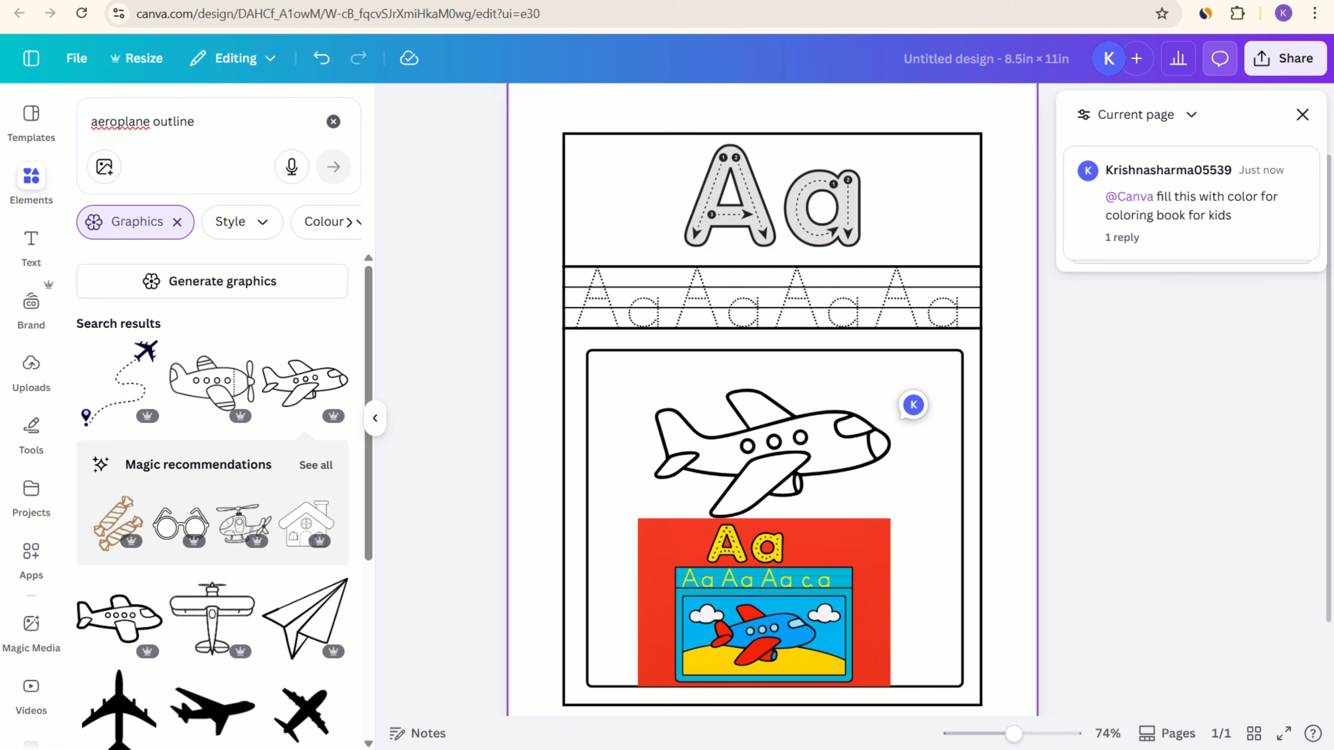
{"action": "left_click", "coordinate": [819, 210]}
{"action": "left_click", "coordinate": [916, 303]}
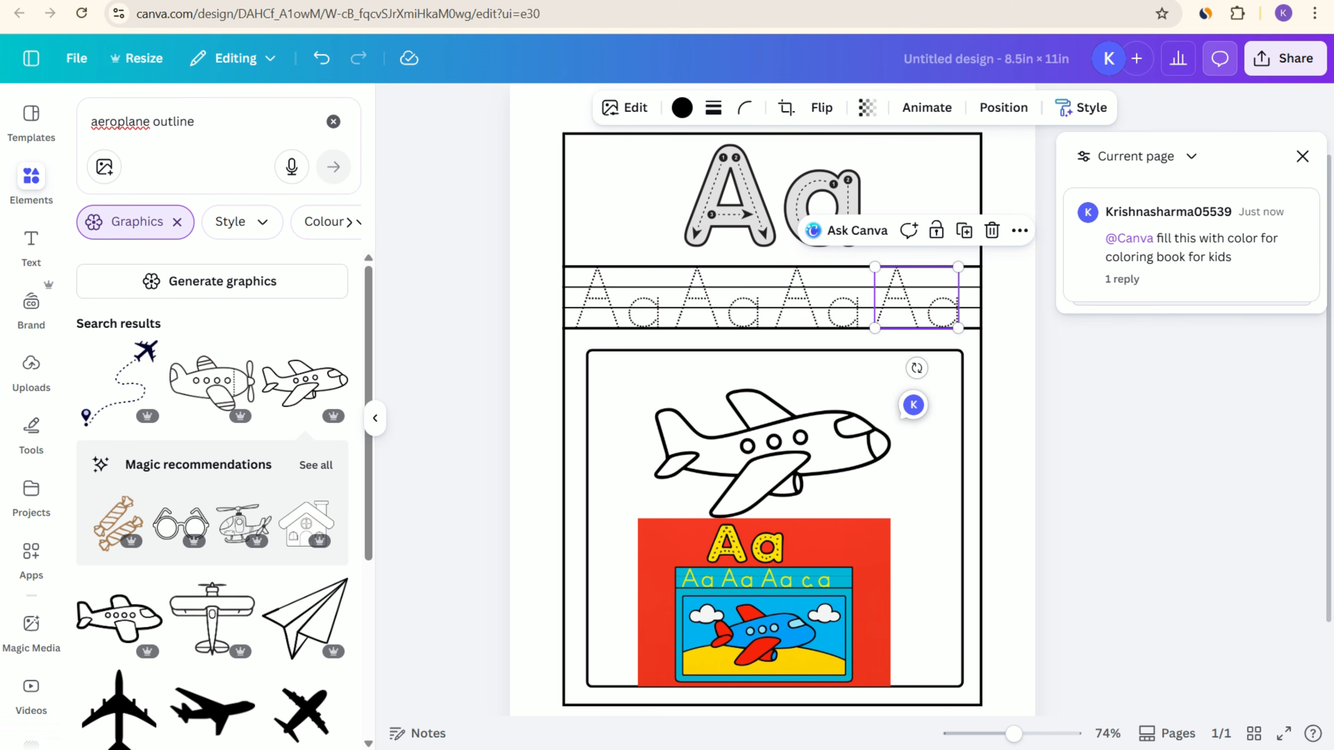
{"action": "left_click", "coordinate": [819, 302]}
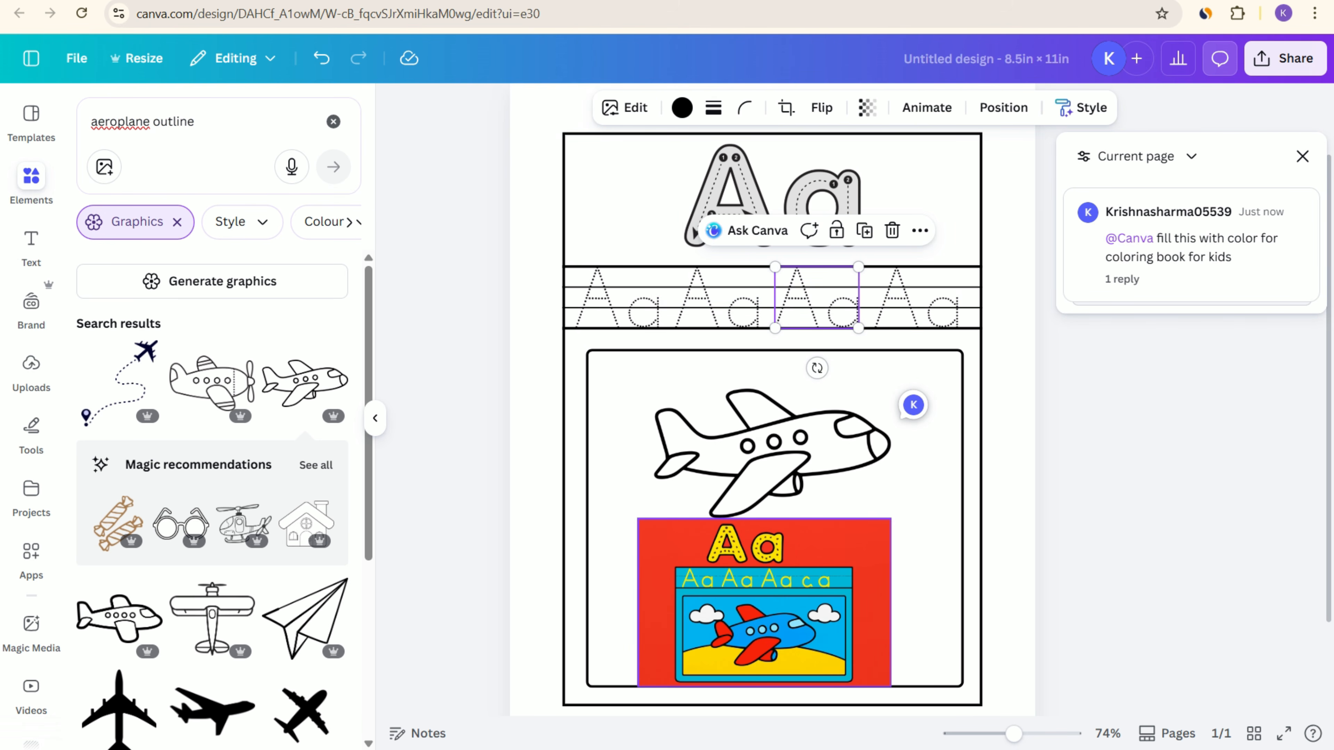
Step: Delete the generated red-background image below the outline aeroplane
{"action": "scroll", "coordinate": [764, 604], "scroll_direction": "down", "scroll_amount": 2}
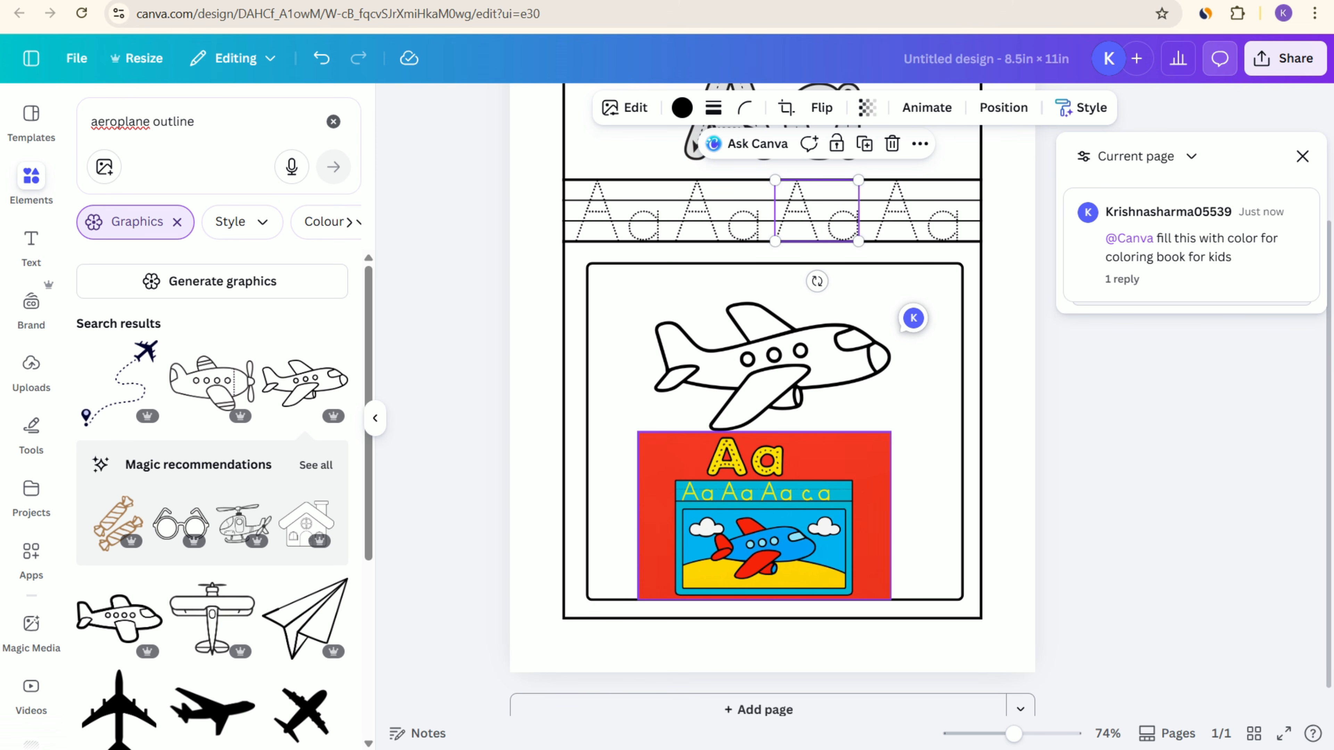
{"action": "left_click", "coordinate": [764, 567]}
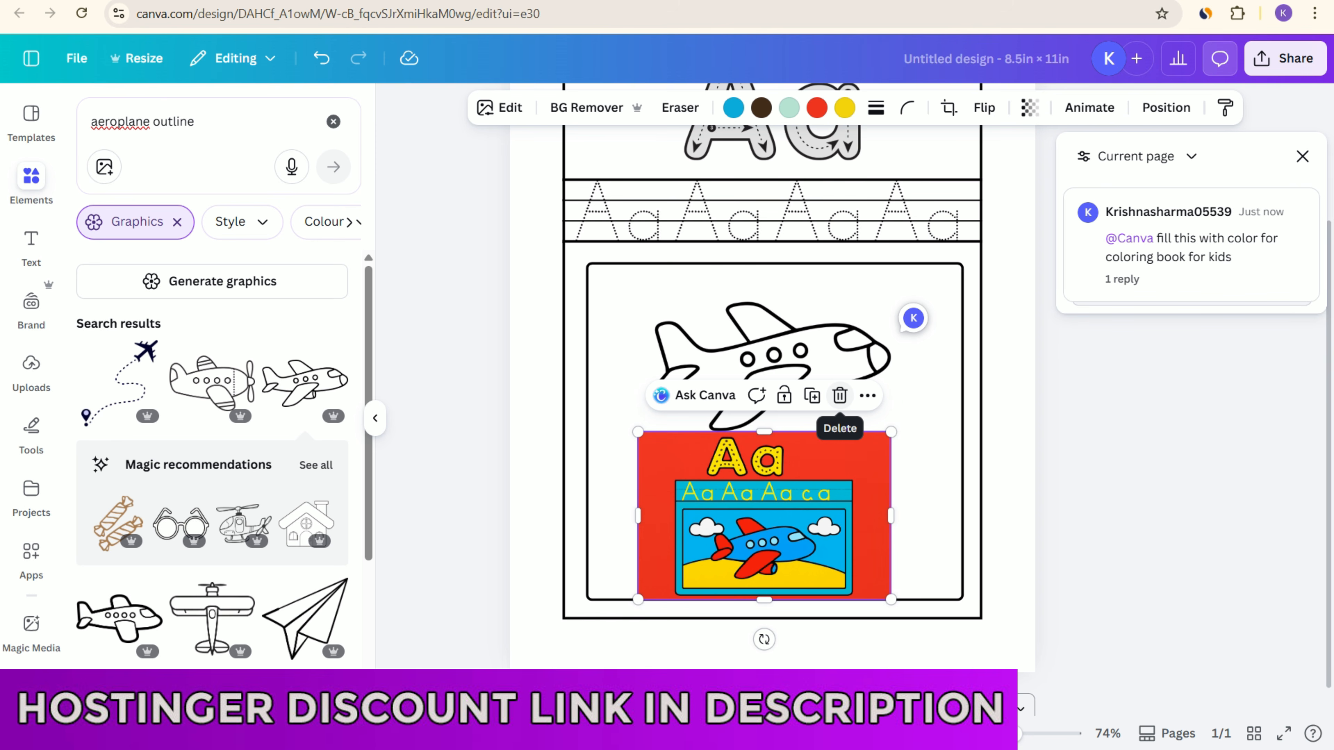
{"action": "left_click", "coordinate": [839, 395]}
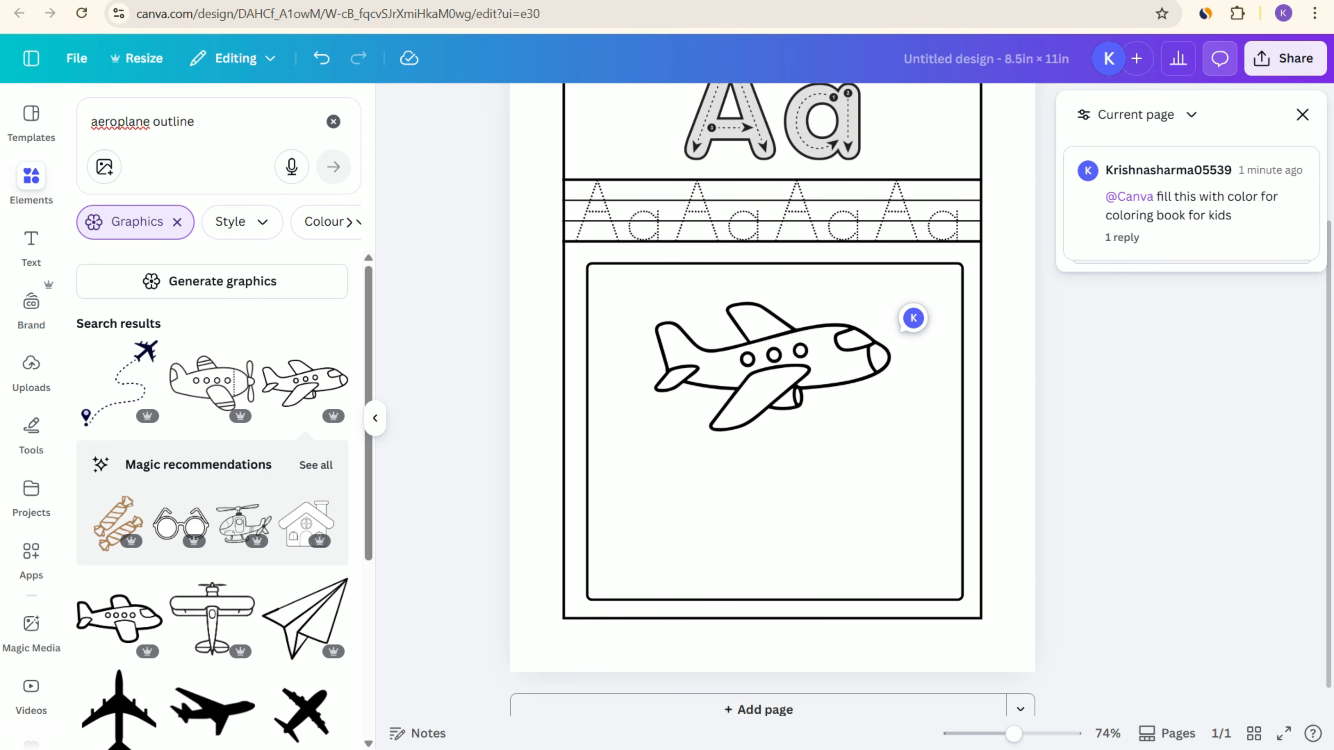
Step: Ask Canva AI about the outline aeroplane with the prompt "change style and fill this aeroplane with color for coloring book"
{"action": "left_click", "coordinate": [839, 395]}
{"action": "left_click", "coordinate": [704, 266]}
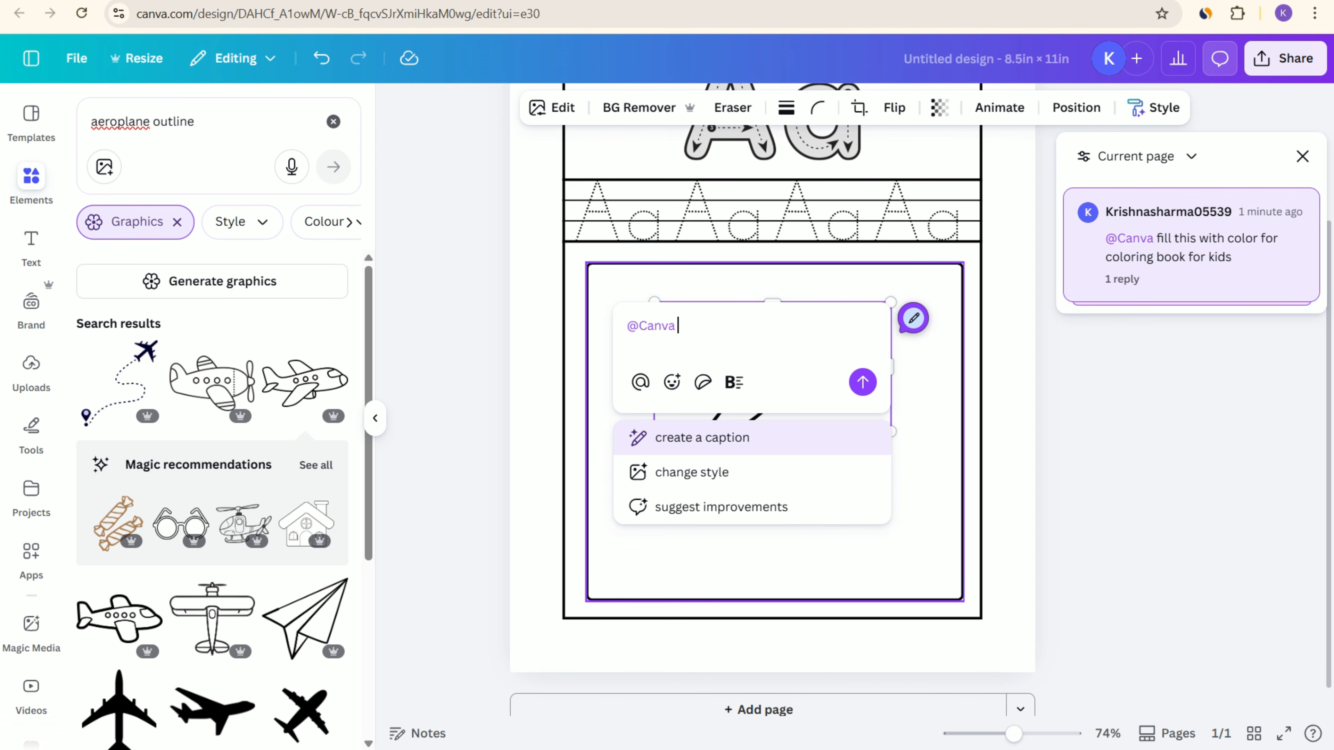
{"action": "key", "text": "Down"}
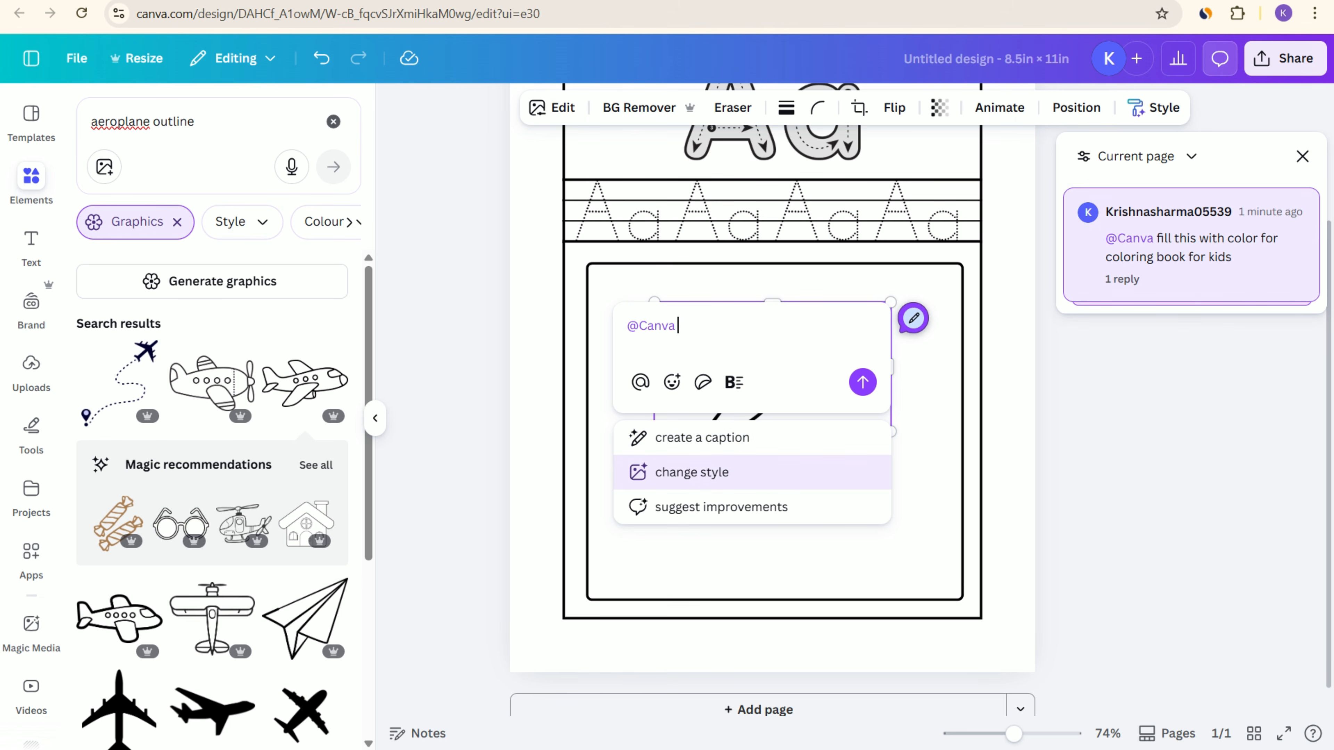
{"action": "key", "text": "Return"}
{"action": "type", "text": "and "}
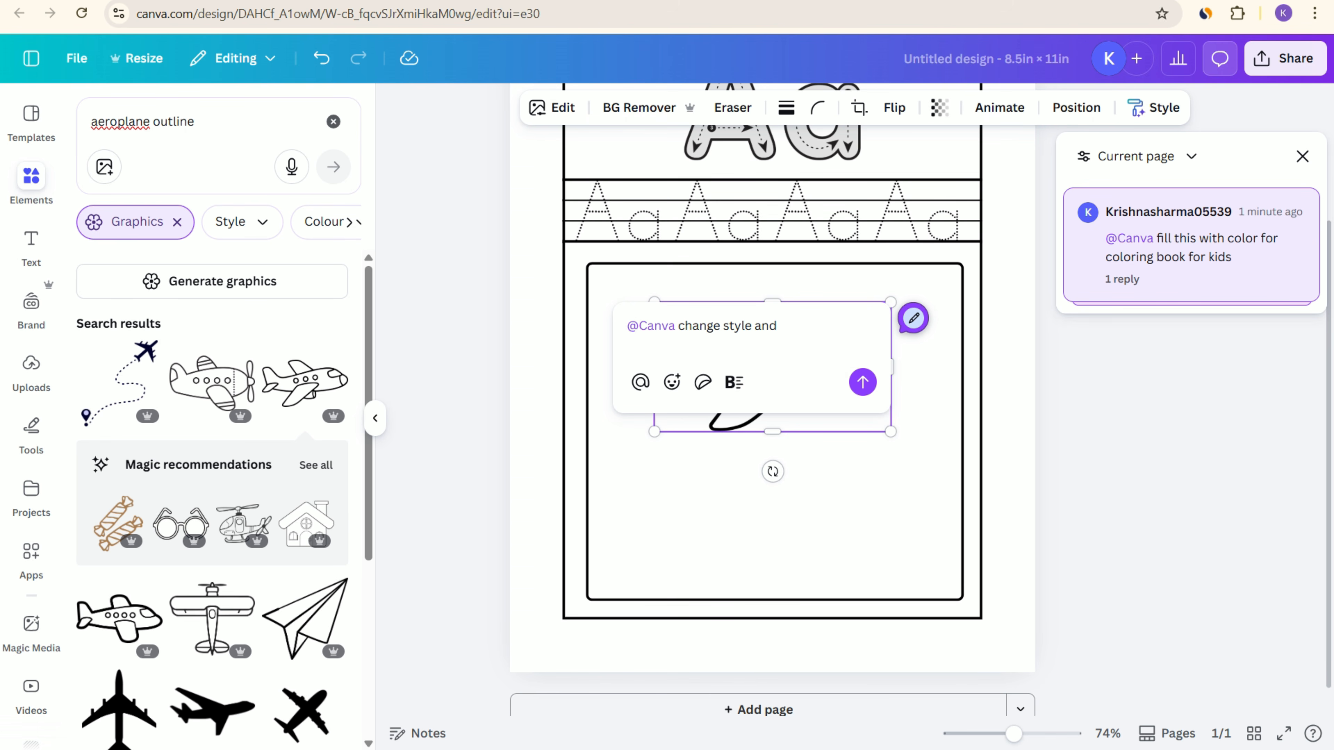
{"action": "type", "text": "fill this "}
{"action": "type", "text": "plane"}
{"action": "type", "text": " in"}
{"action": "key", "text": "BackSpace"}
{"action": "key", "text": "BackSpace"}
{"action": "type", "text": "eroplane with "}
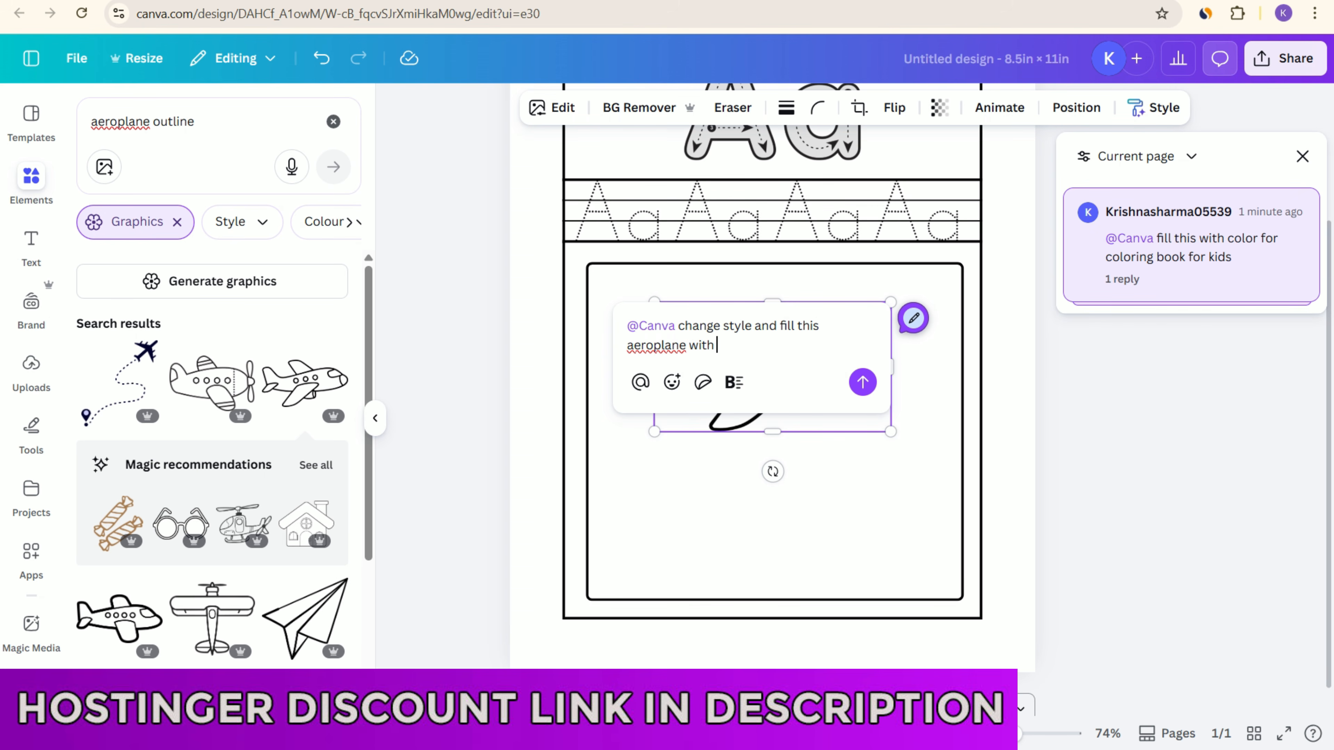
{"action": "type", "text": "color for "}
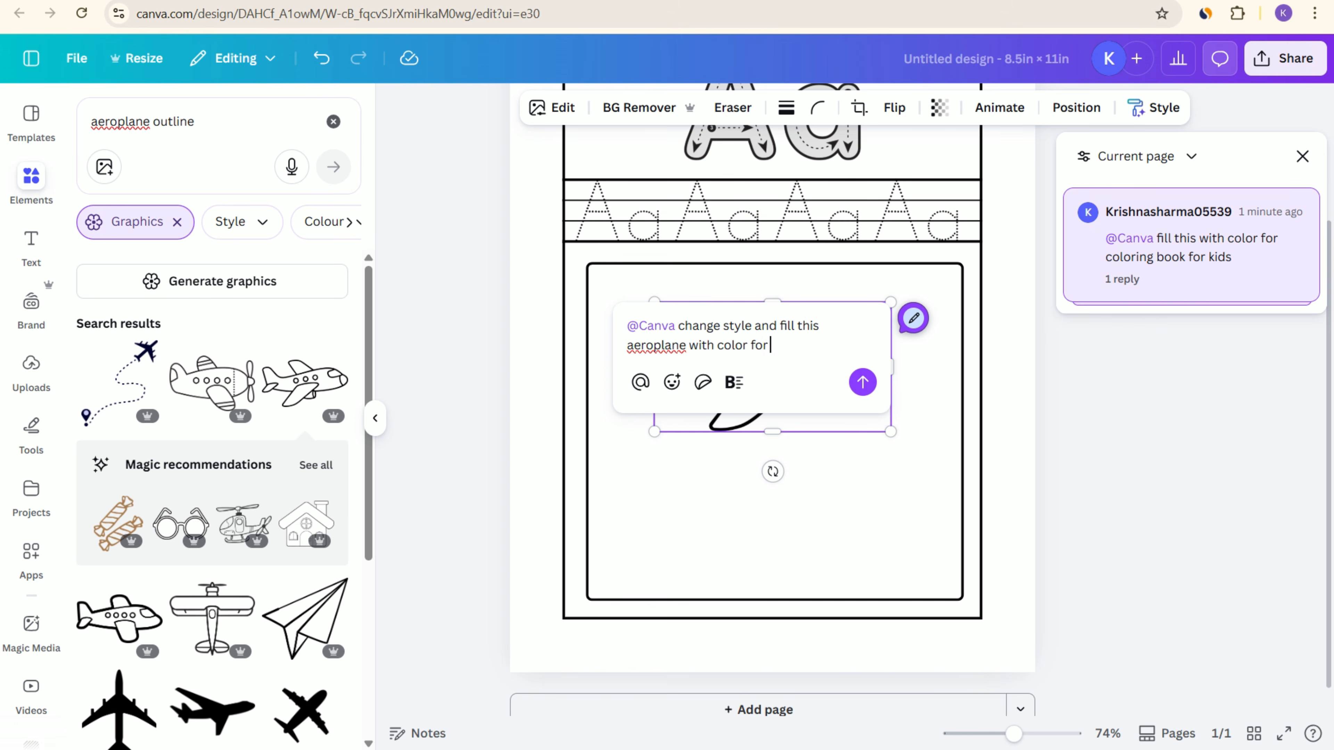
{"action": "type", "text": "coloring book"}
{"action": "key", "text": "Return"}
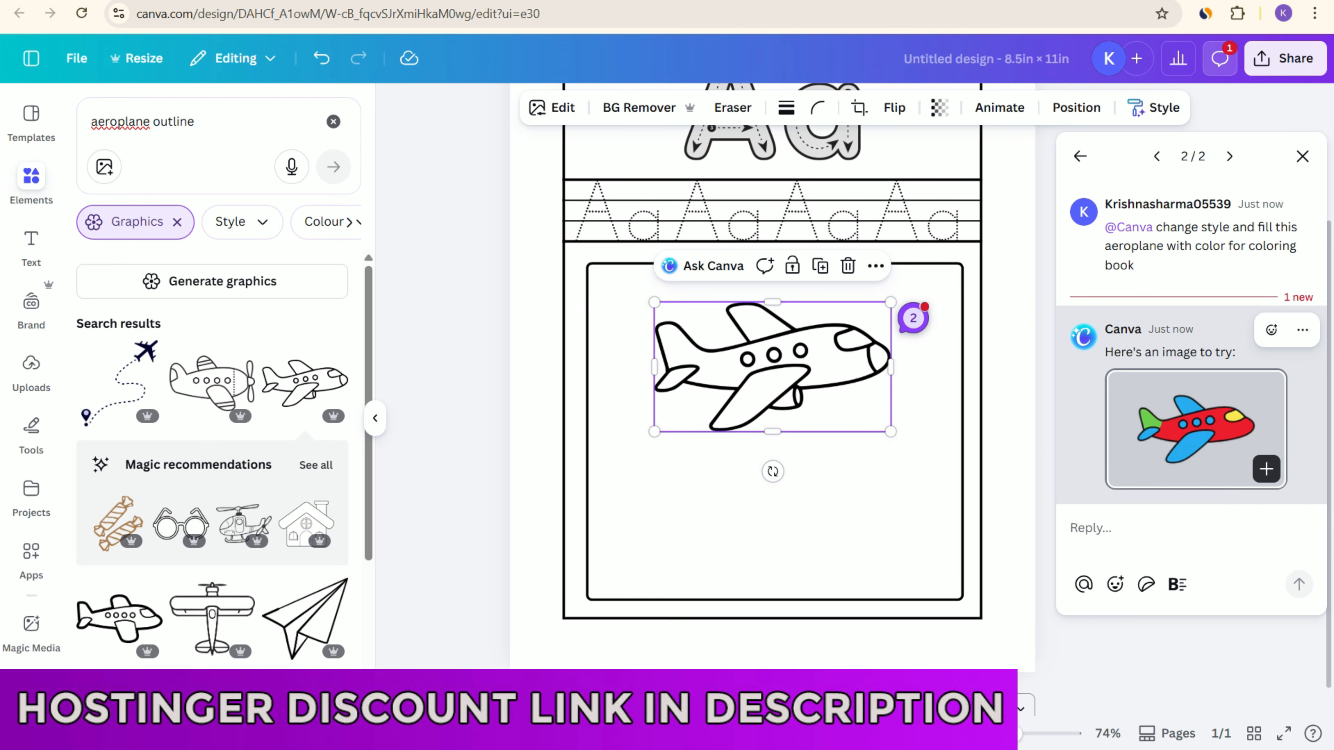
Step: Add the generated coloured aeroplane to the page, move it below the outline aeroplane and enlarge it to a similar size
{"action": "left_click", "coordinate": [1266, 469]}
{"action": "left_click_drag", "start_coordinate": [774, 337], "coordinate": [761, 508]}
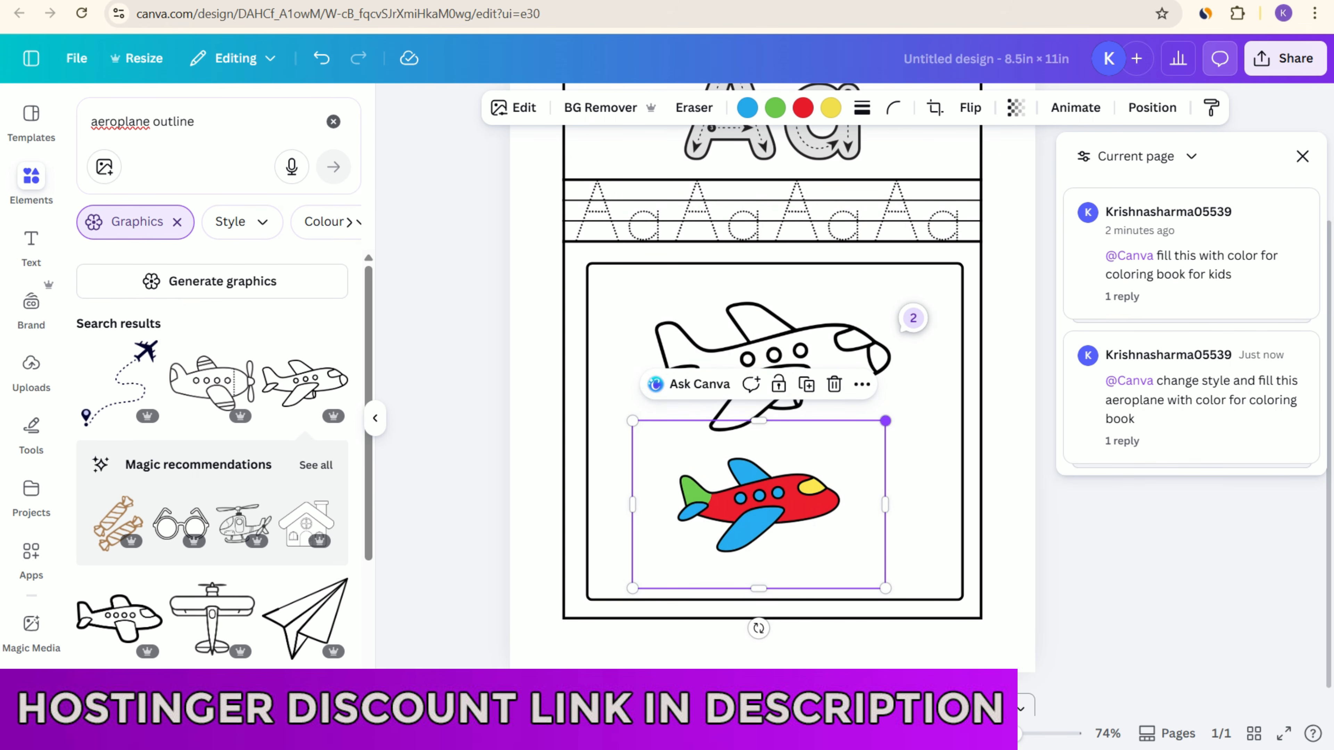
{"action": "left_click_drag", "start_coordinate": [884, 421], "coordinate": [927, 393]}
{"action": "left_click_drag", "start_coordinate": [779, 491], "coordinate": [772, 504]}
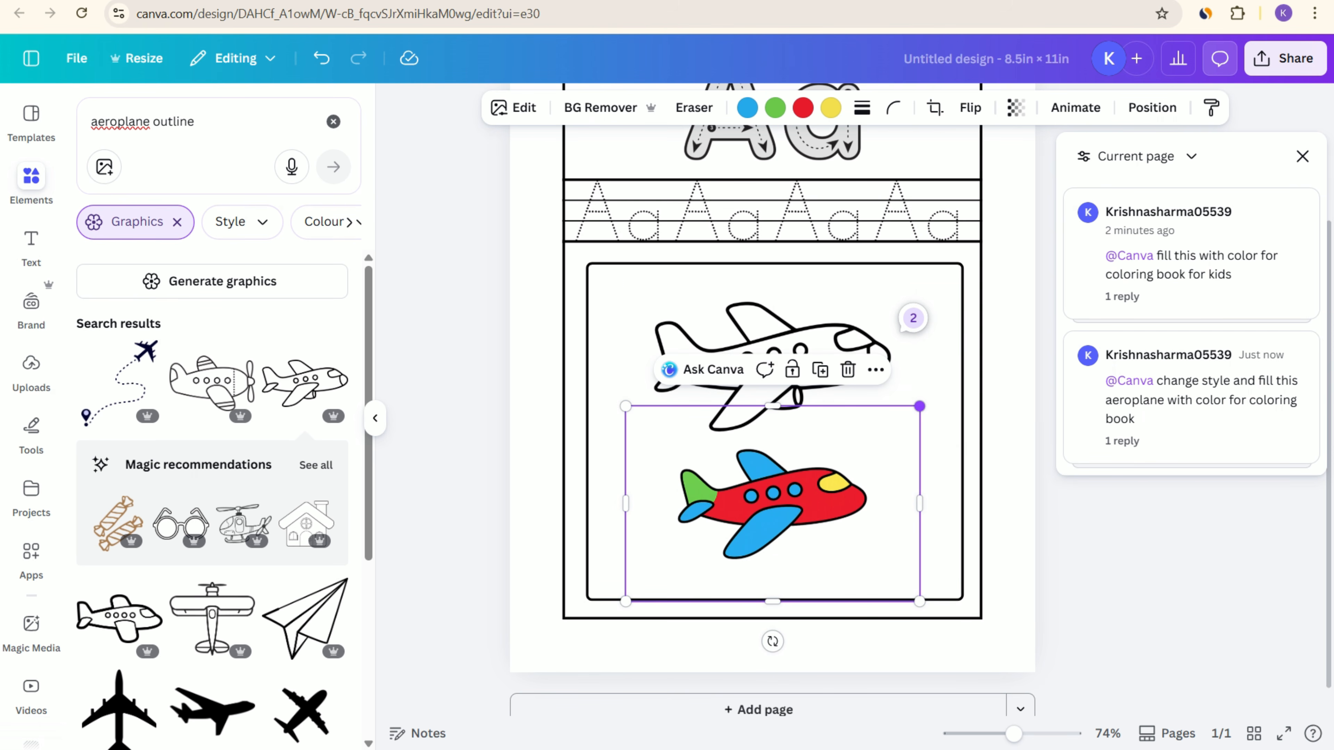
{"action": "left_click_drag", "start_coordinate": [919, 406], "coordinate": [970, 373]}
Step: Crop the empty margins on all four sides of the coloured aeroplane and centre it under the outline aeroplane in the frame
{"action": "left_click_drag", "start_coordinate": [797, 372], "coordinate": [797, 415]}
{"action": "left_click_drag", "start_coordinate": [797, 601], "coordinate": [797, 559]}
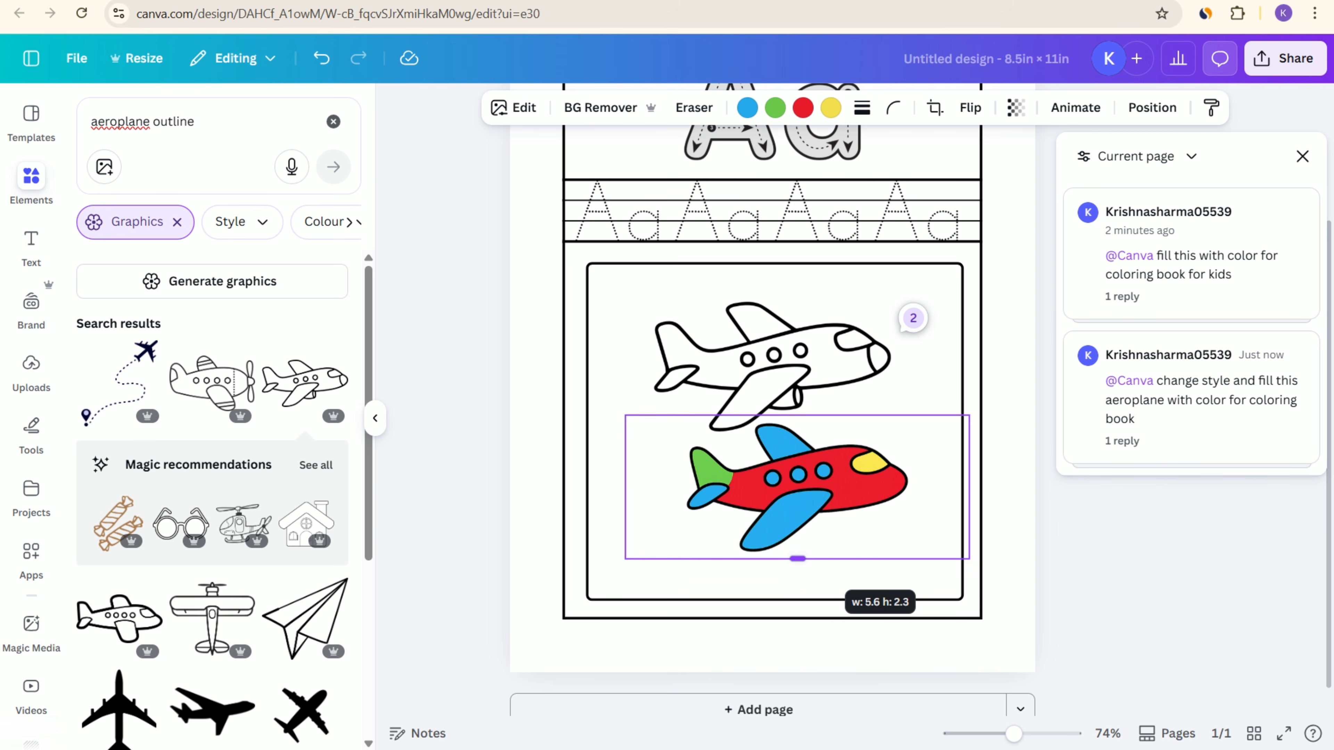
{"action": "left_click_drag", "start_coordinate": [969, 487], "coordinate": [917, 488]}
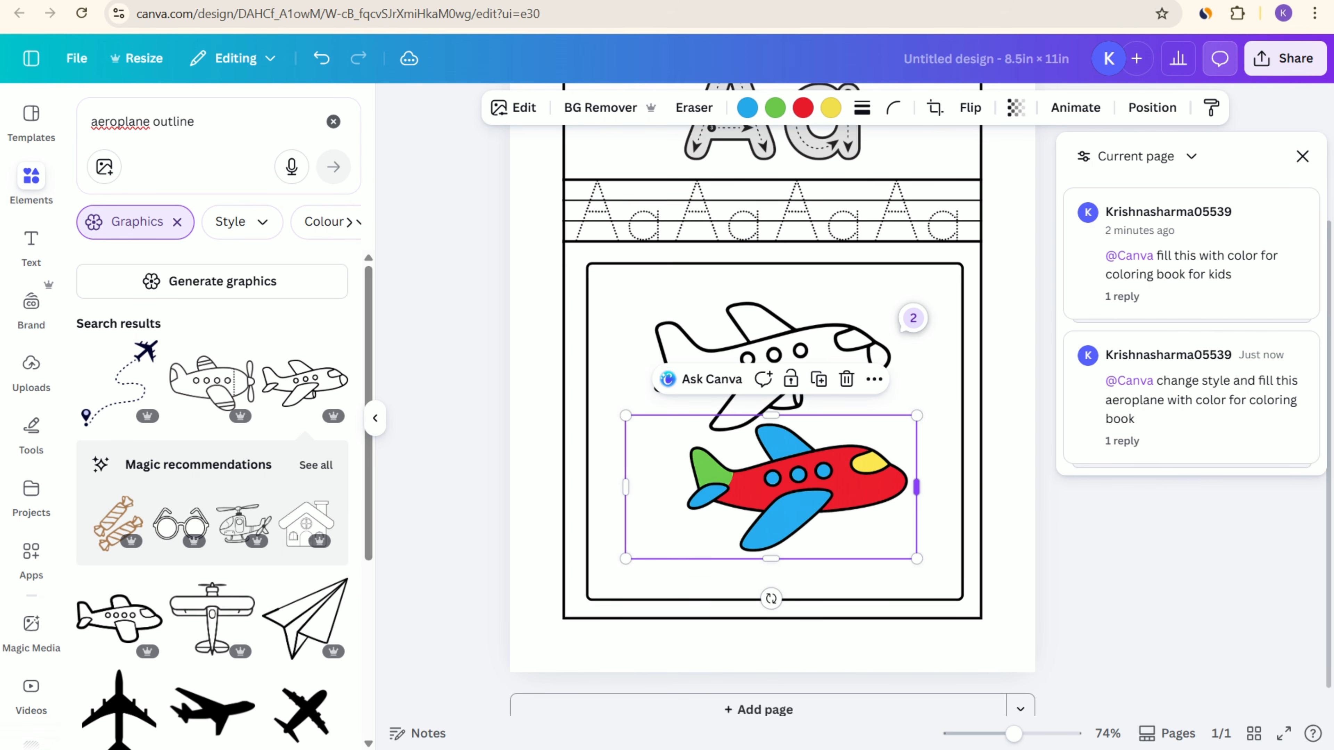
{"action": "left_click_drag", "start_coordinate": [626, 488], "coordinate": [675, 489]}
{"action": "left_click_drag", "start_coordinate": [765, 491], "coordinate": [741, 519]}
{"action": "left_click", "coordinate": [462, 368]}
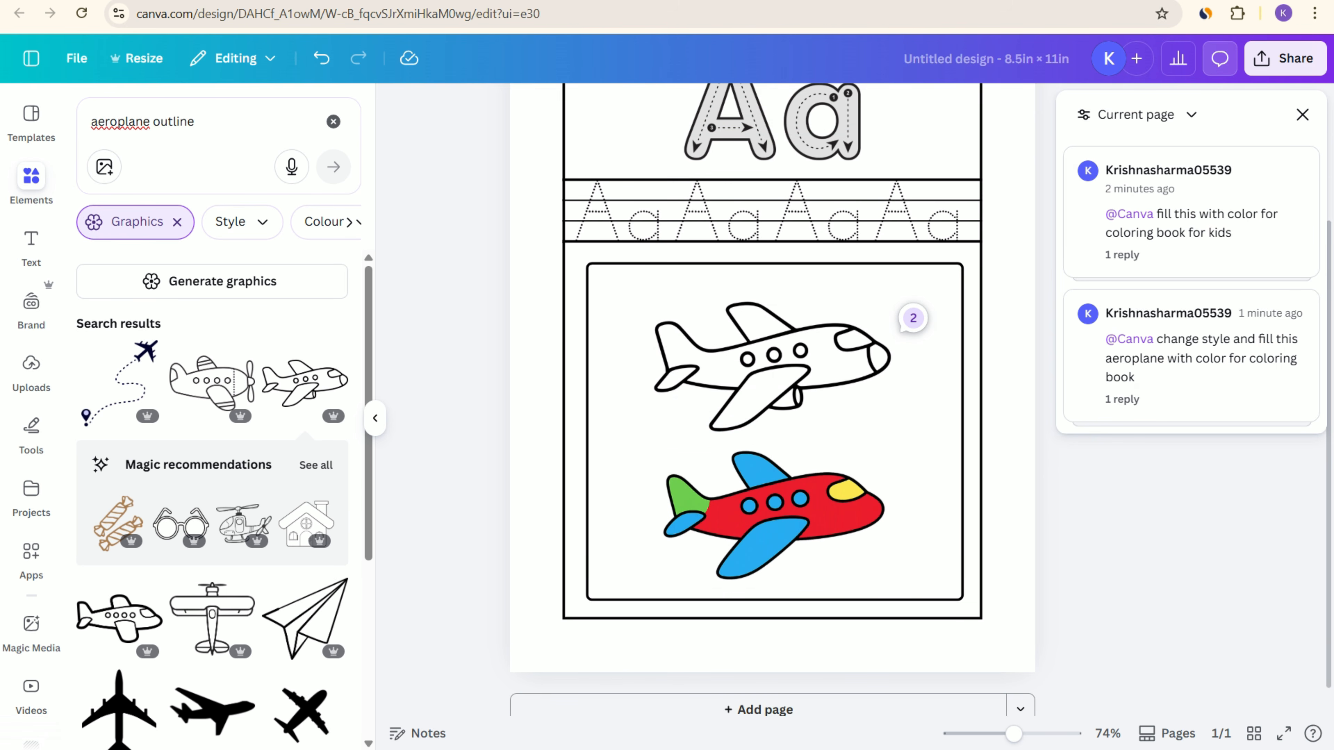
{"action": "scroll", "coordinate": [772, 399], "scroll_direction": "up", "scroll_amount": 1}
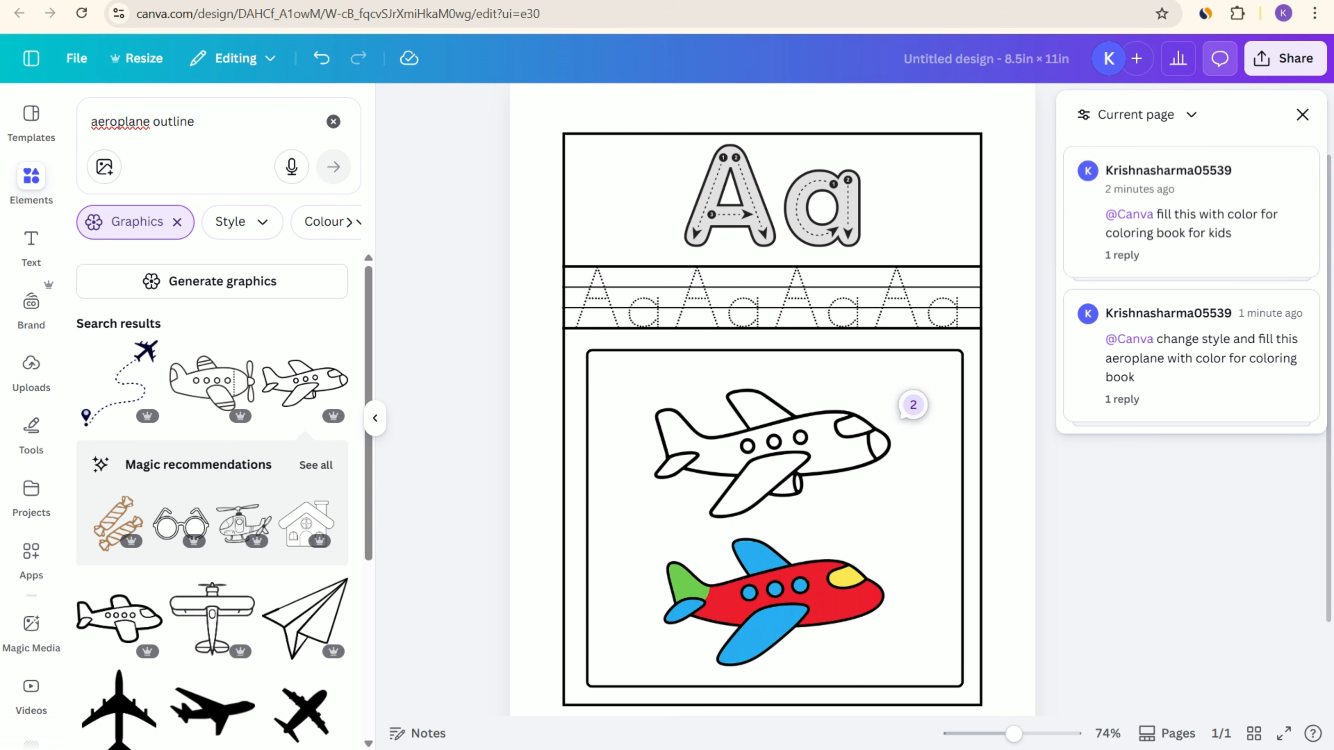
{"action": "left_click", "coordinate": [1302, 114]}
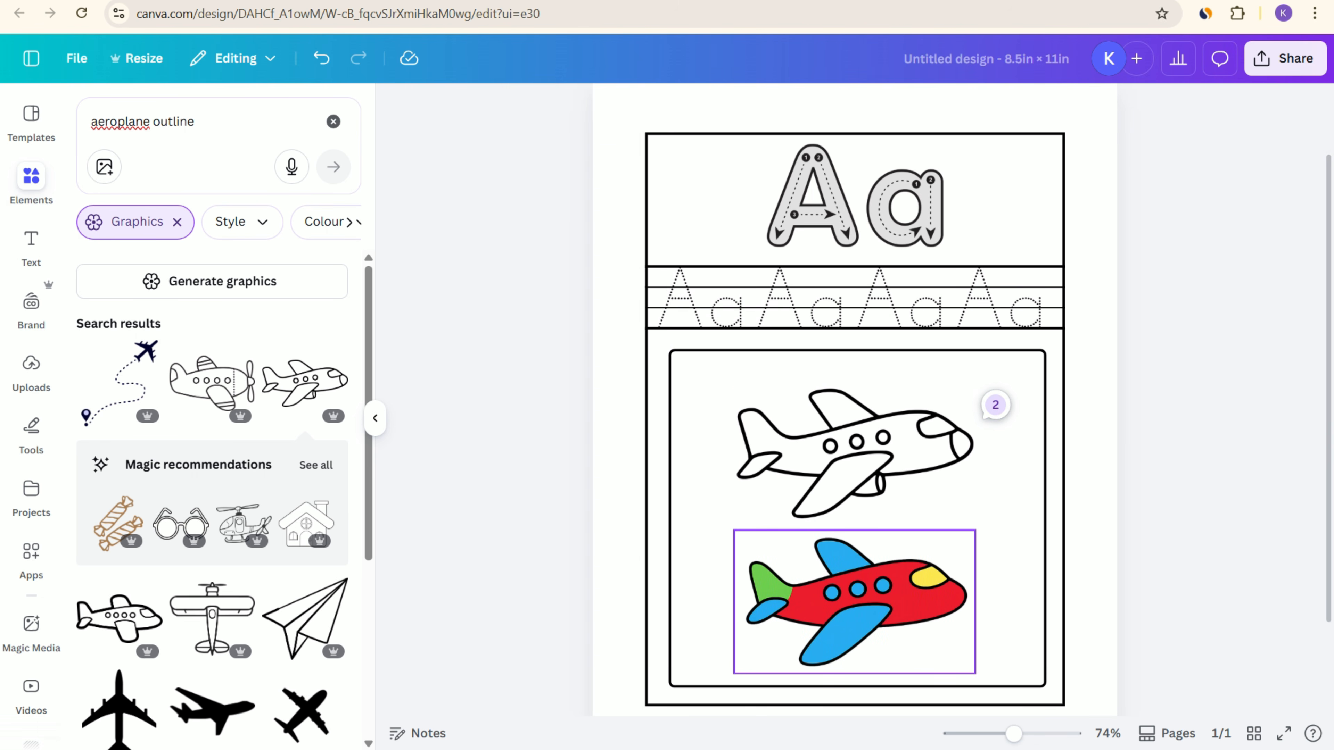
{"action": "left_click", "coordinate": [856, 599]}
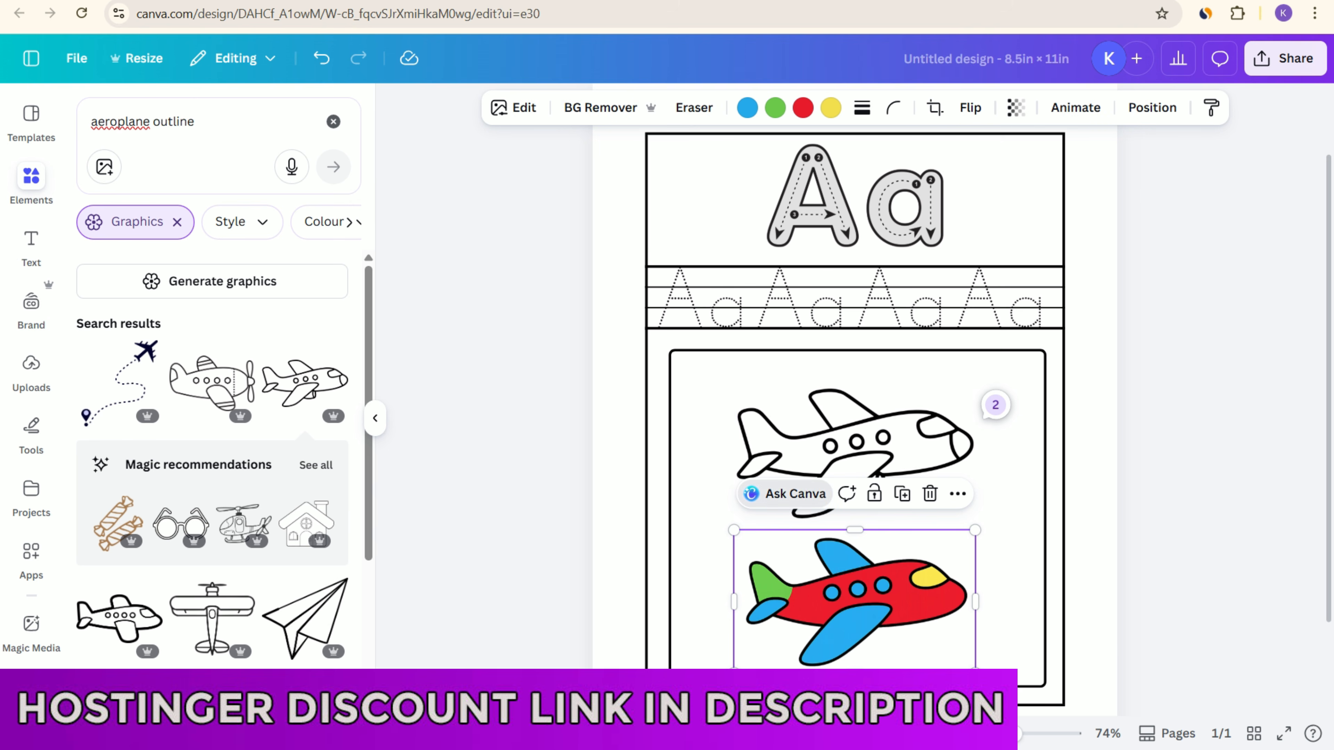
{"action": "left_click", "coordinate": [795, 494]}
{"action": "key", "text": "Escape"}
{"action": "key", "text": "Escape"}
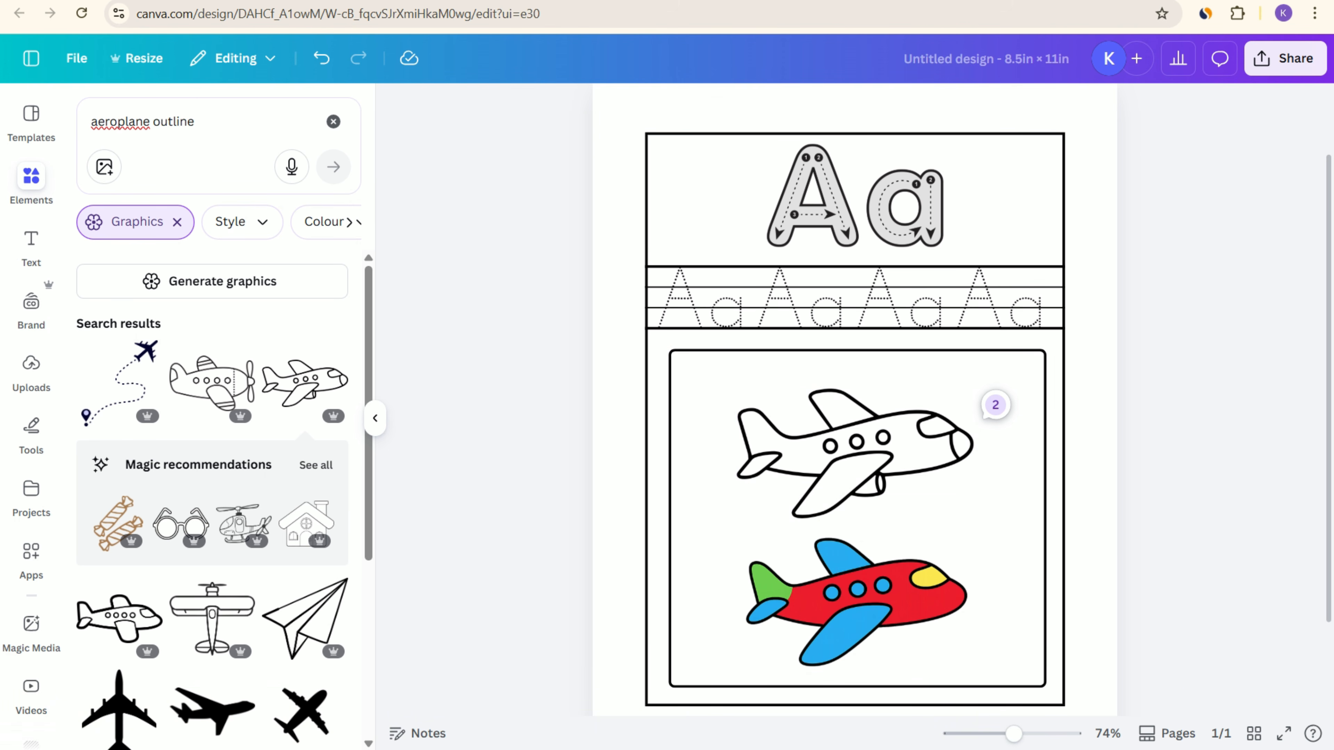
{"action": "left_click", "coordinate": [856, 598]}
{"action": "scroll", "coordinate": [856, 399], "scroll_direction": "up", "scroll_amount": 2}
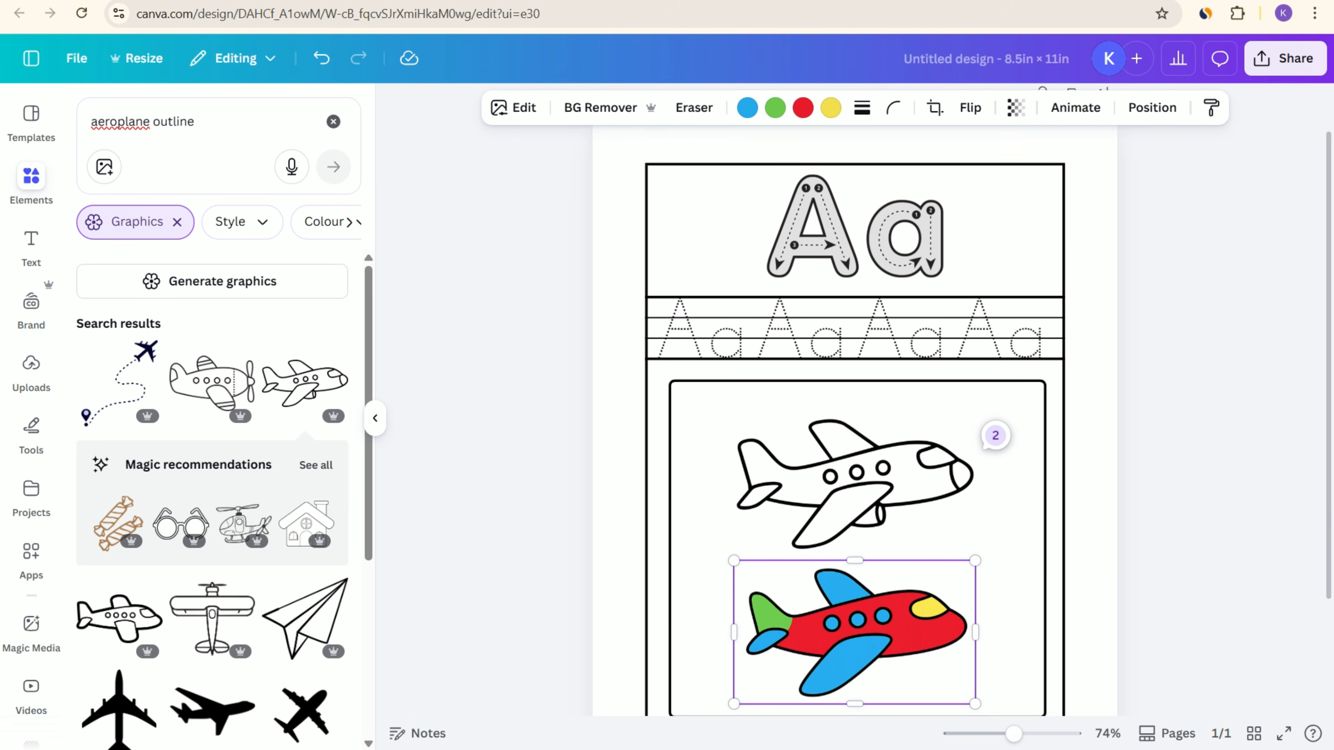
{"action": "scroll", "coordinate": [856, 400], "scroll_direction": "down", "scroll_amount": 3}
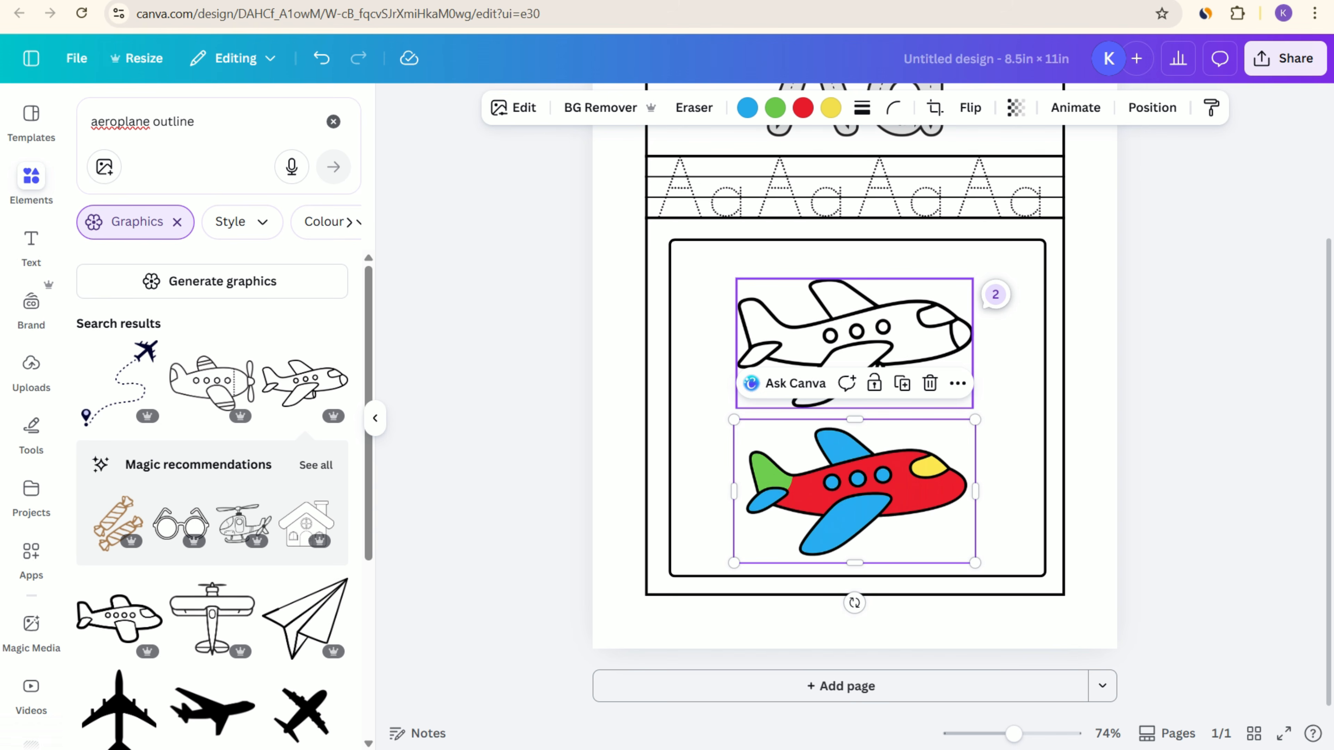
{"action": "left_click", "coordinate": [1176, 368]}
Step: Review both Canva AI comment threads on the outline aeroplane, highlight the prompt in the second one, and close the comments
{"action": "left_click", "coordinate": [995, 295]}
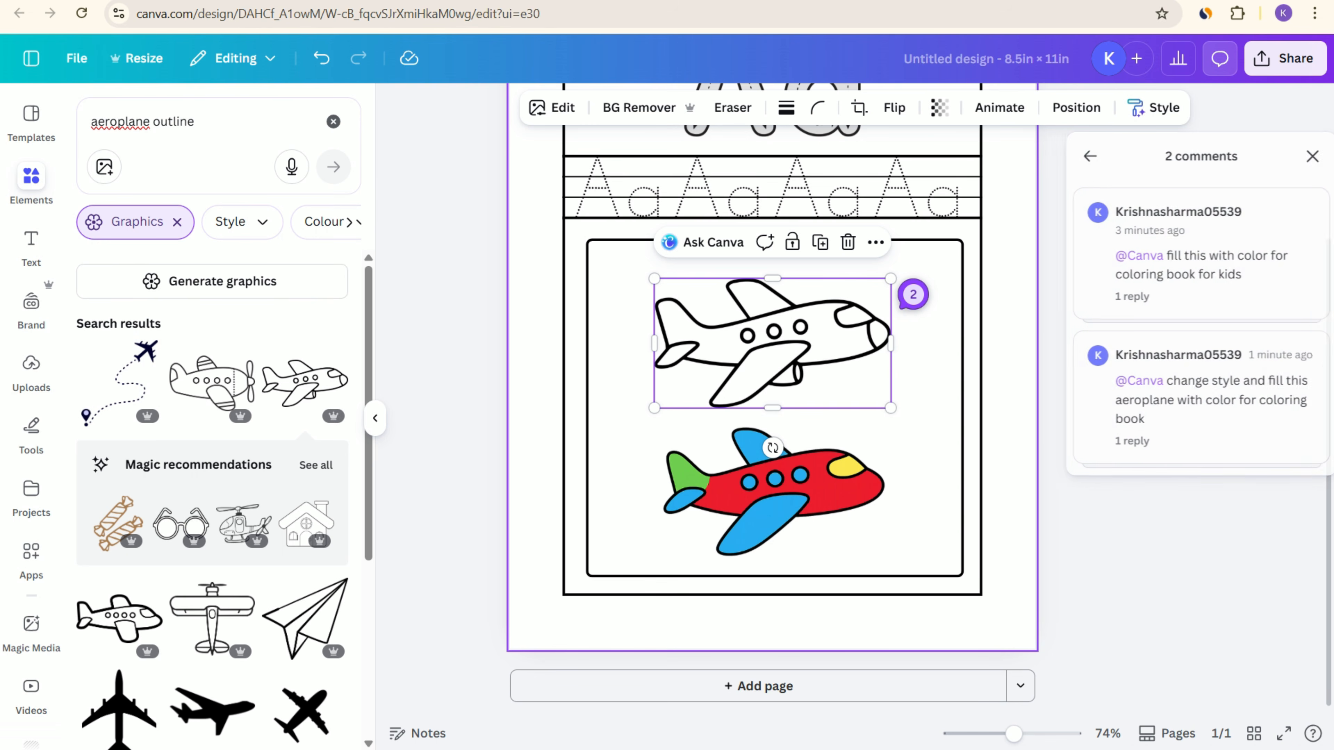
{"action": "left_click", "coordinate": [1200, 264]}
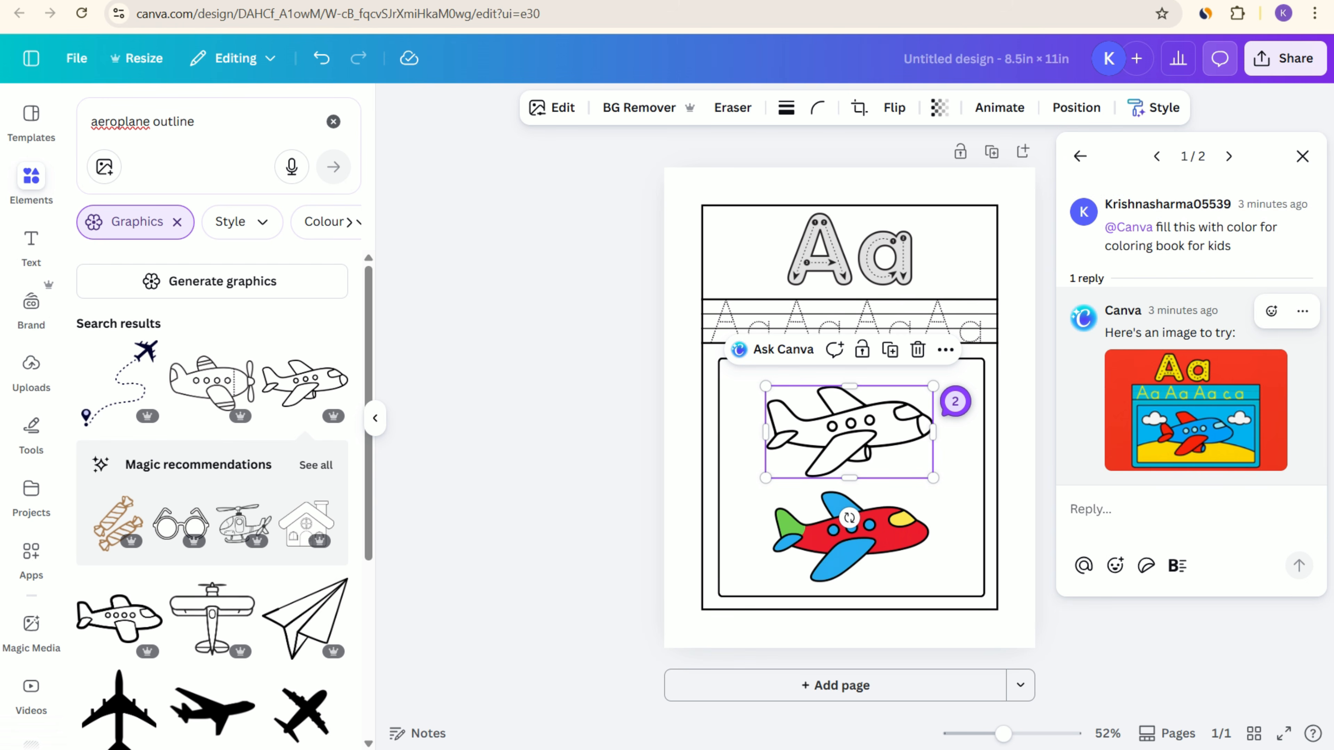
{"action": "left_click", "coordinate": [1229, 156]}
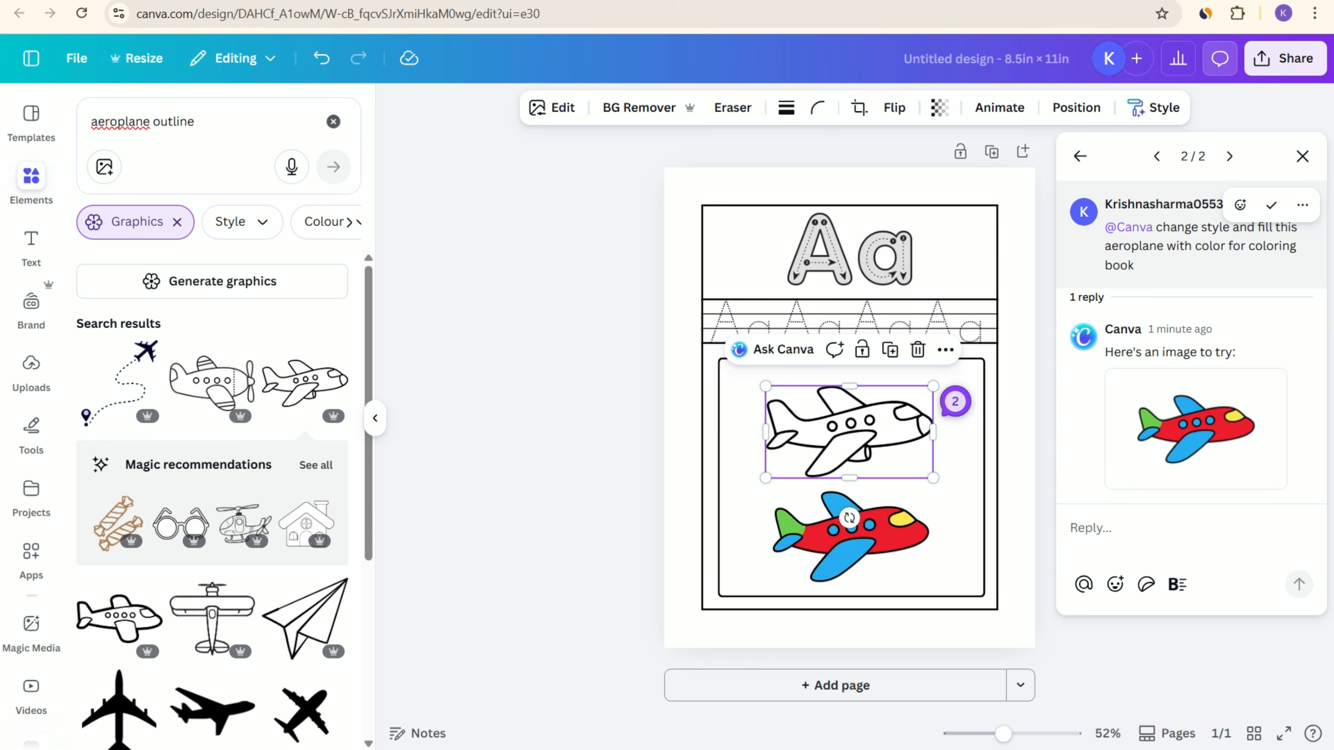
{"action": "left_click_drag", "start_coordinate": [1156, 227], "coordinate": [1137, 266]}
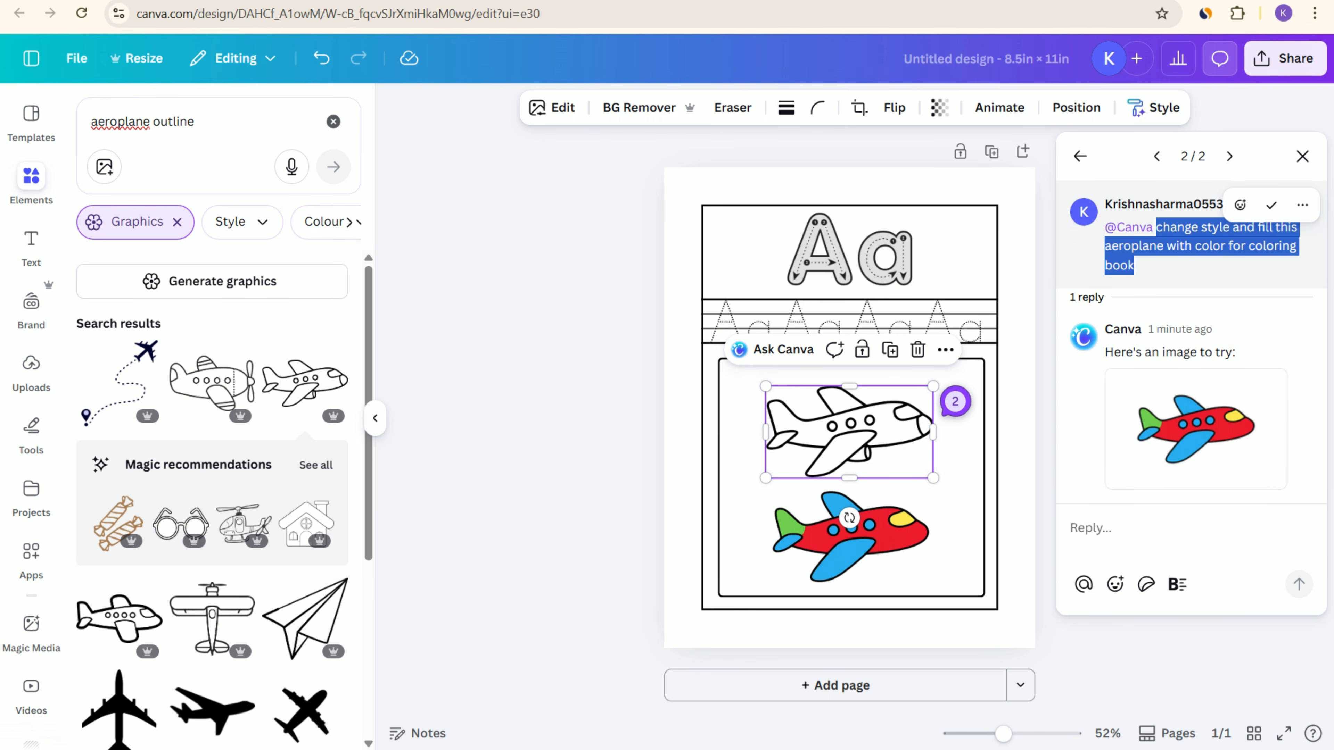
{"action": "left_click", "coordinate": [1135, 659]}
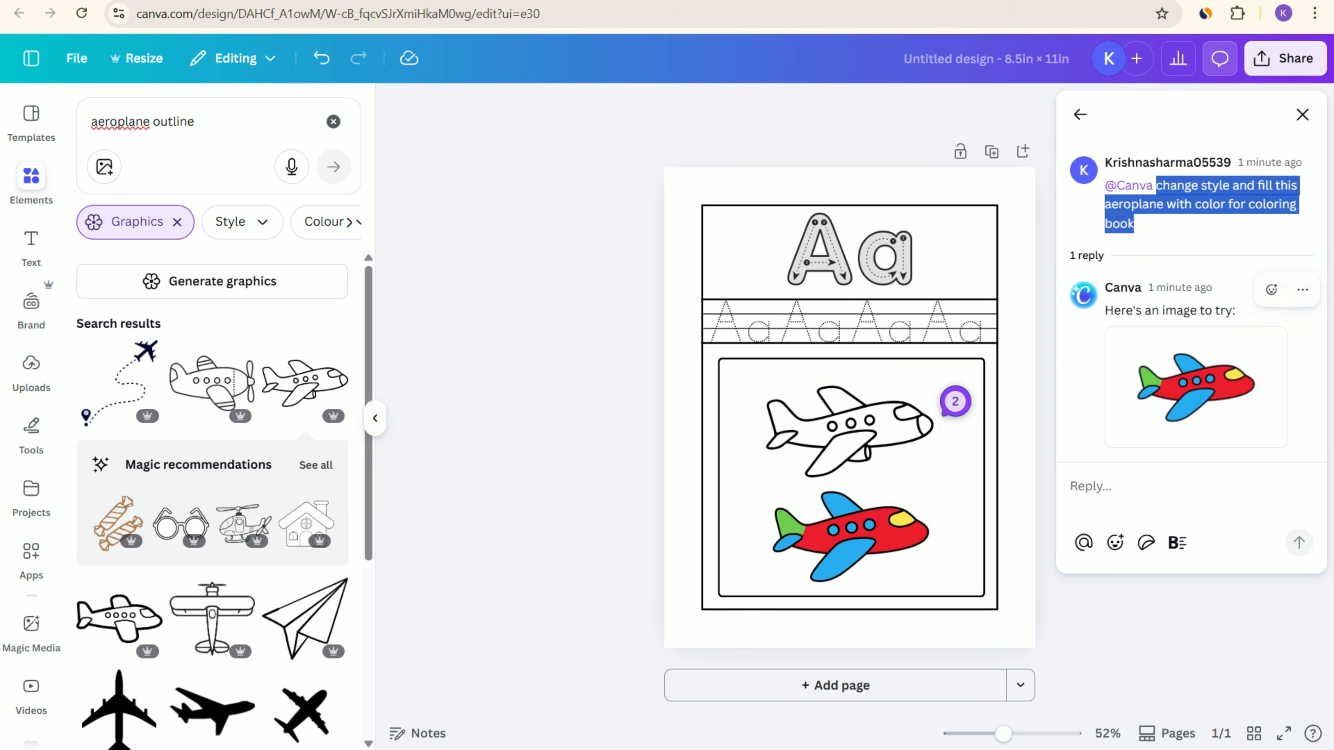
{"action": "left_click", "coordinate": [1302, 115]}
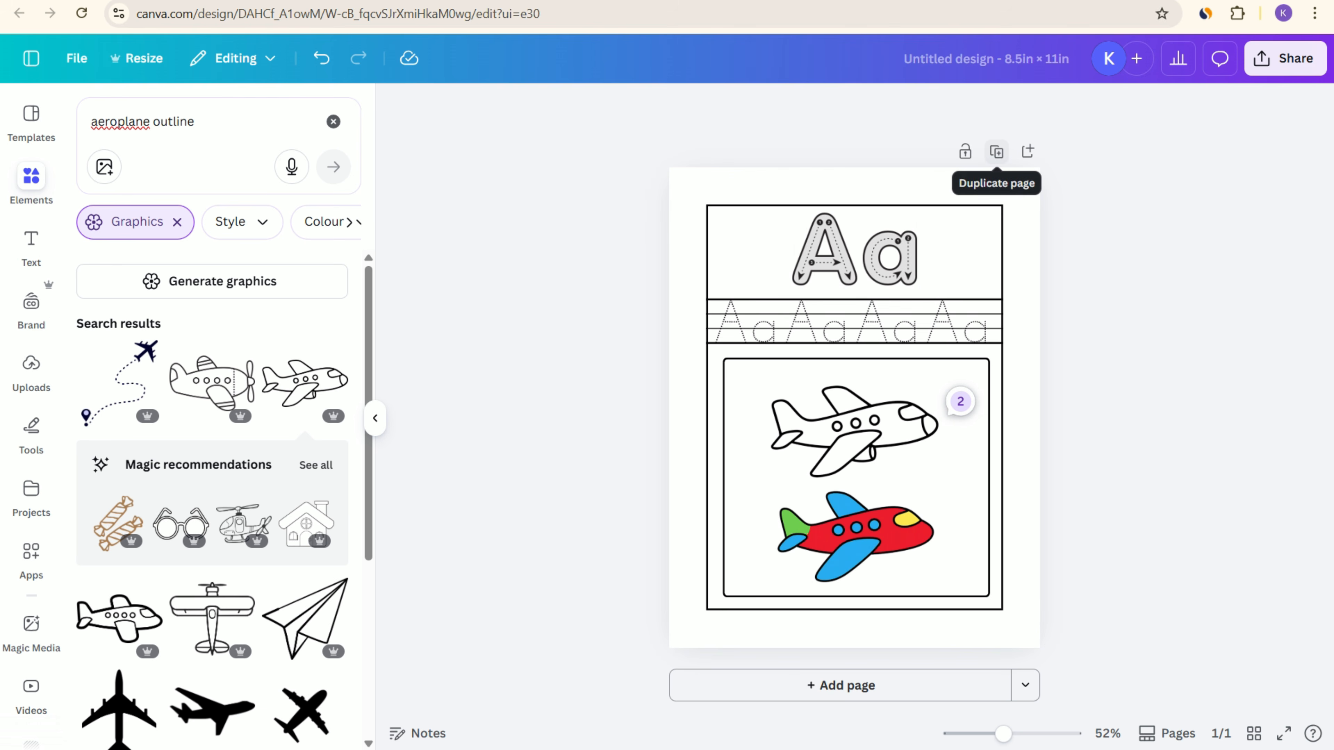
Step: Duplicate the worksheet page and delete the outline and coloured aeroplanes from the copy
{"action": "left_click", "coordinate": [991, 152]}
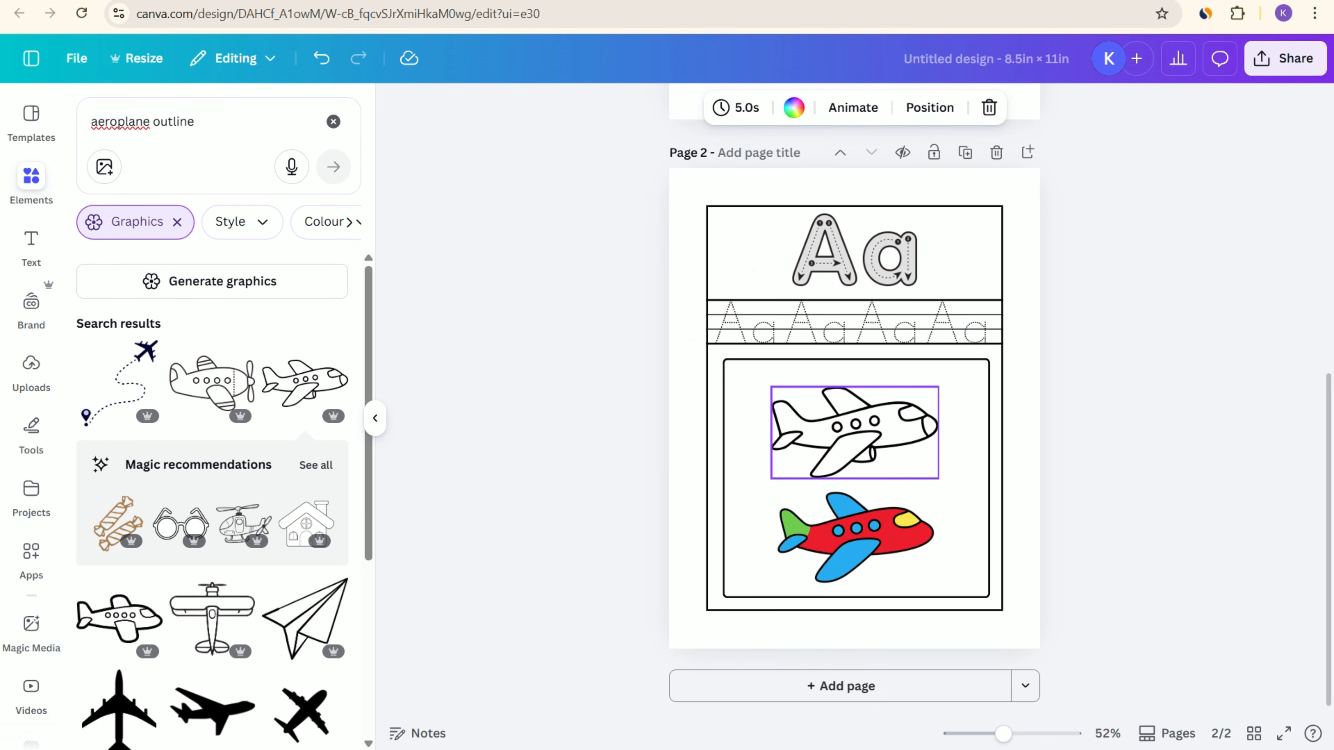
{"action": "left_click", "coordinate": [855, 432]}
{"action": "key", "text": "Delete"}
{"action": "left_click", "coordinate": [855, 537]}
{"action": "key", "text": "Delete"}
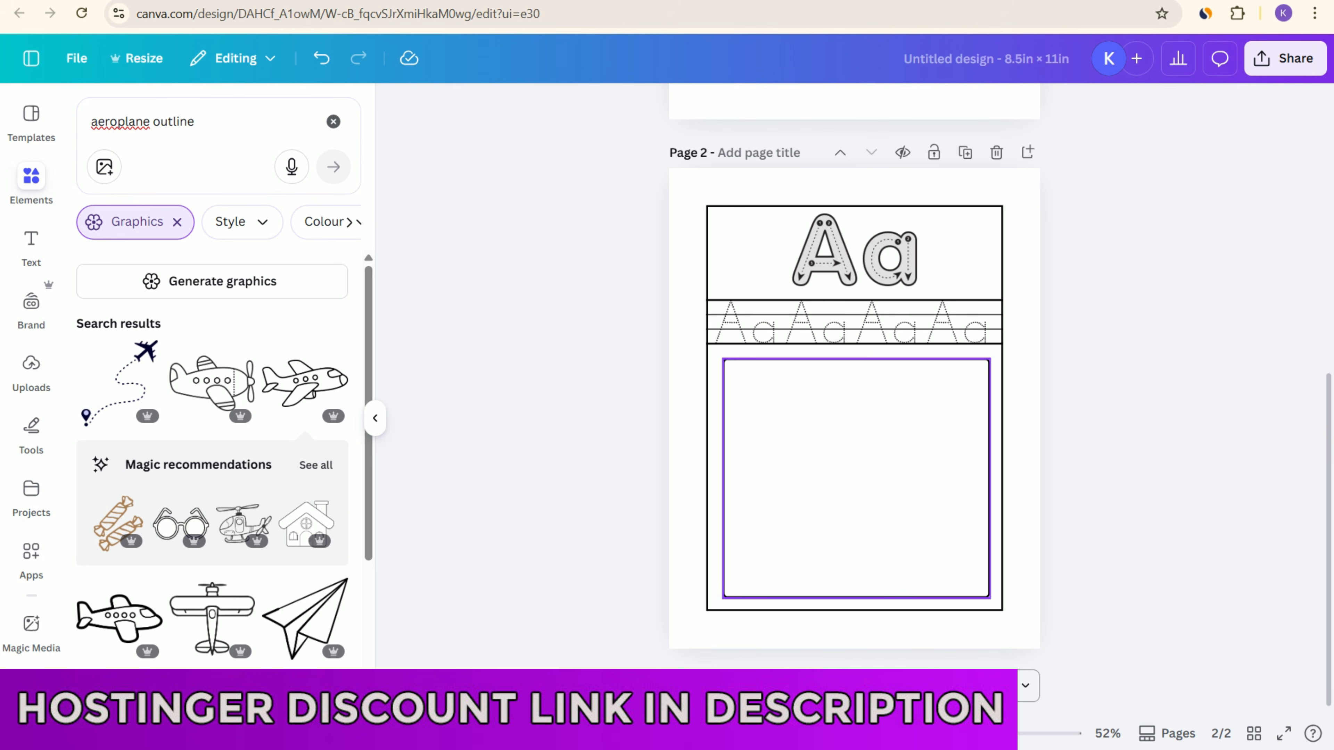
Step: Delete the large Aa graphic and all four dotted Aa practice letters from page 2
{"action": "left_click", "coordinate": [855, 250]}
{"action": "key", "text": "Delete"}
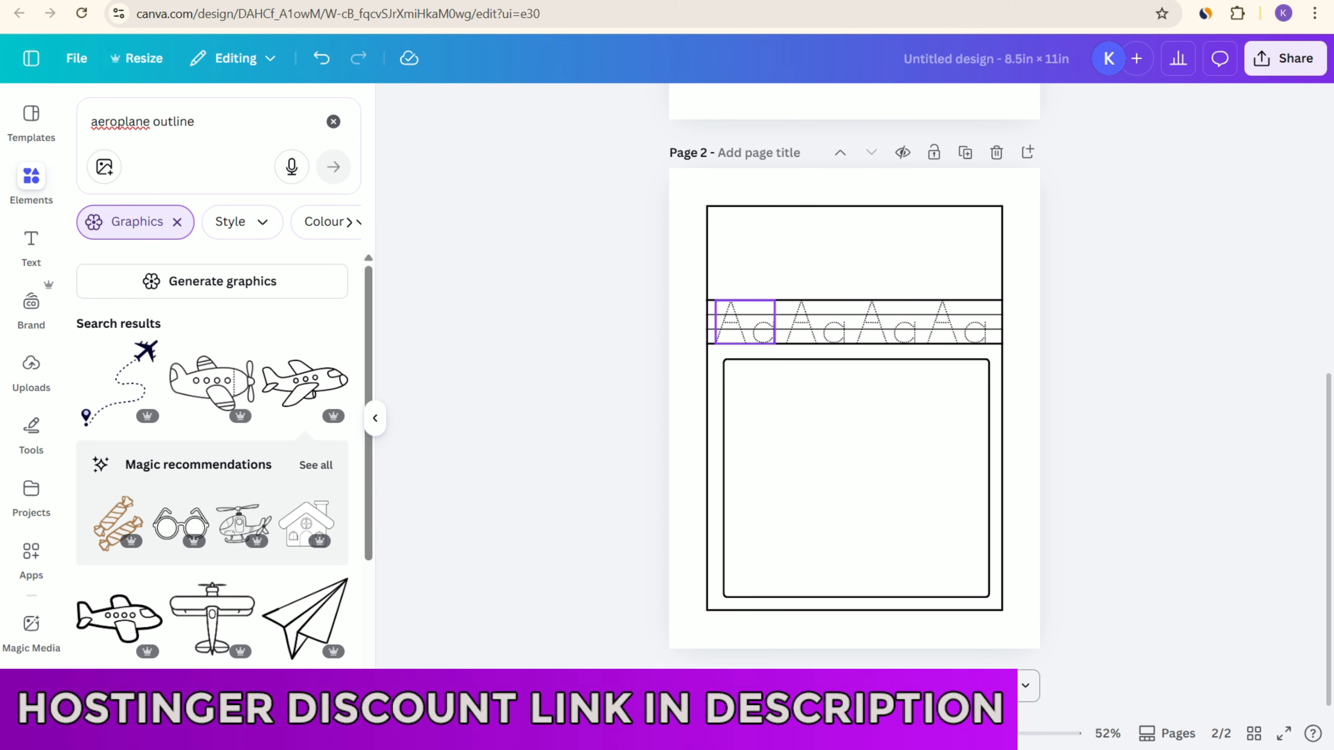
{"action": "left_click", "coordinate": [745, 323]}
{"action": "key", "text": "Delete"}
{"action": "left_click", "coordinate": [816, 323]}
{"action": "key", "text": "Delete"}
{"action": "left_click", "coordinate": [890, 322]}
{"action": "key", "text": "Delete"}
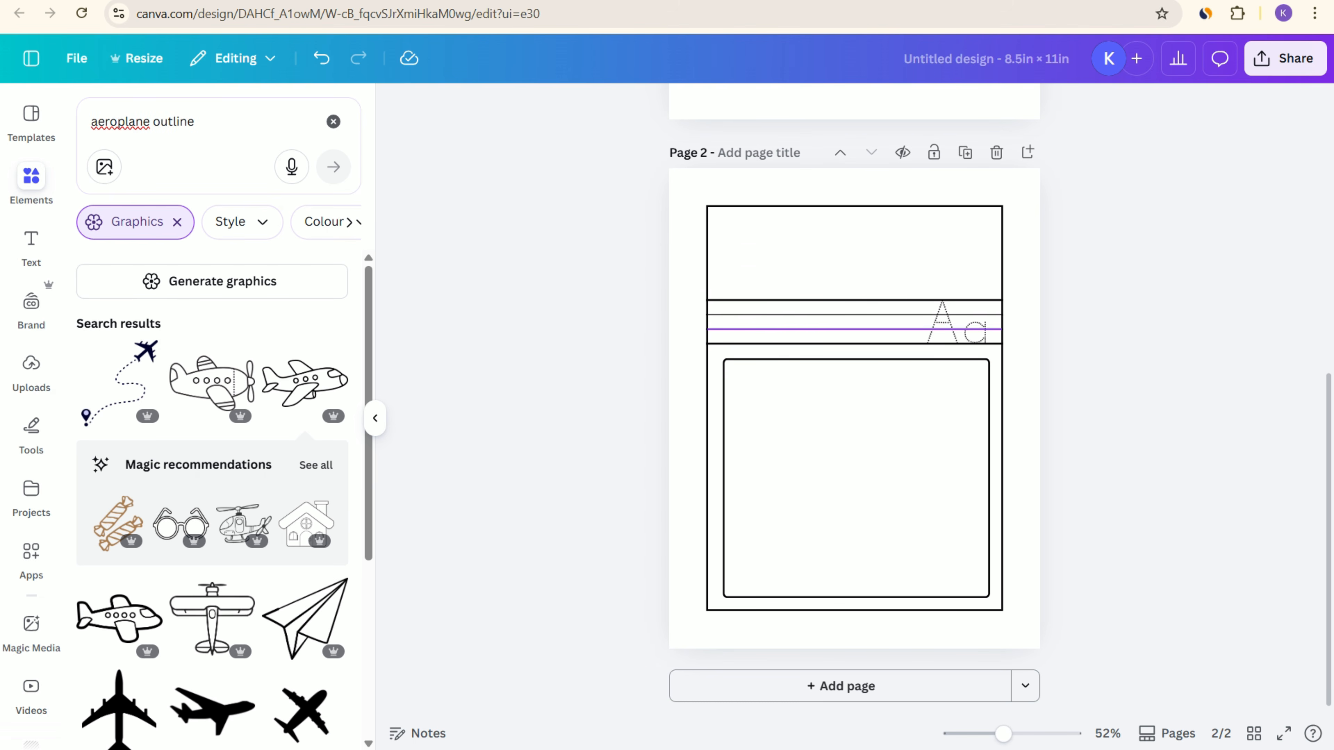
{"action": "left_click", "coordinate": [958, 323]}
{"action": "key", "text": "Delete"}
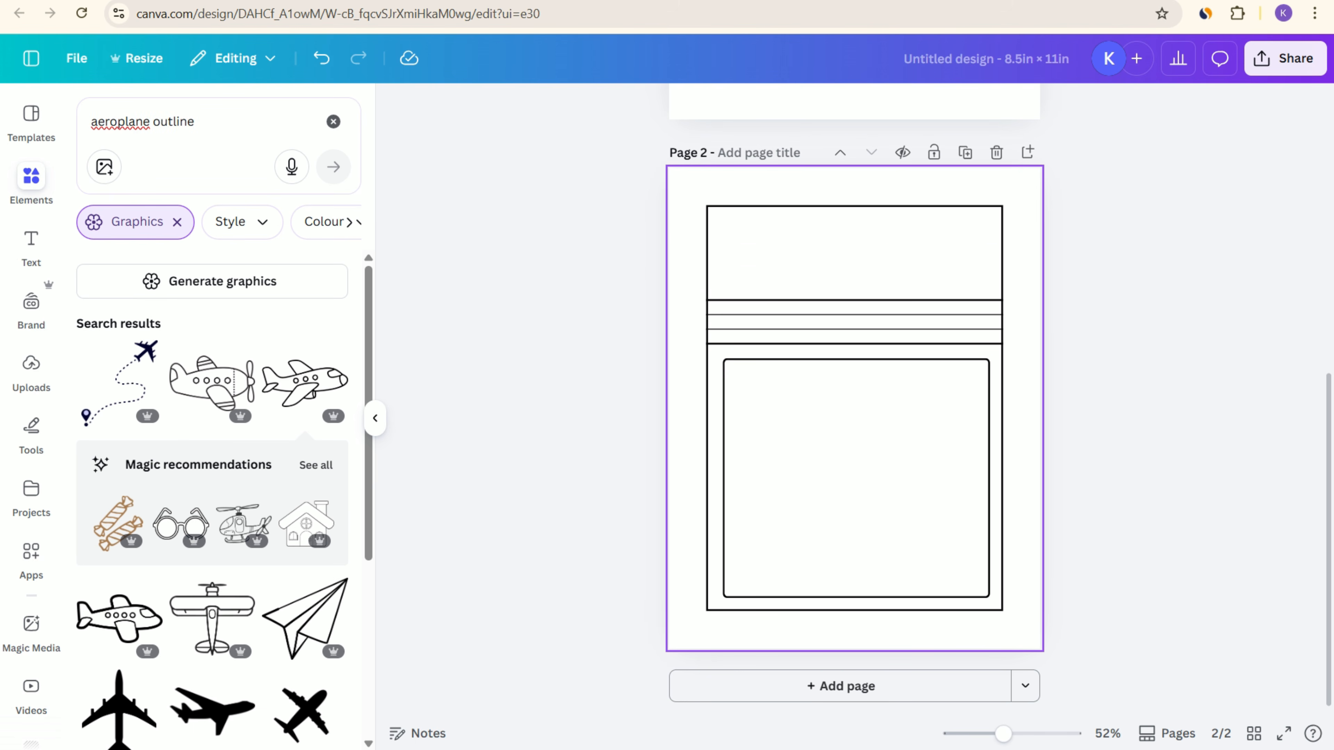
Step: Search the graphics for "alphabet tracing" and add the grey Bb tracing graphic with arrows to page 2
{"action": "scroll", "coordinate": [1058, 336], "scroll_direction": "up", "scroll_amount": 2}
{"action": "scroll", "coordinate": [855, 325], "scroll_direction": "up", "scroll_amount": 2}
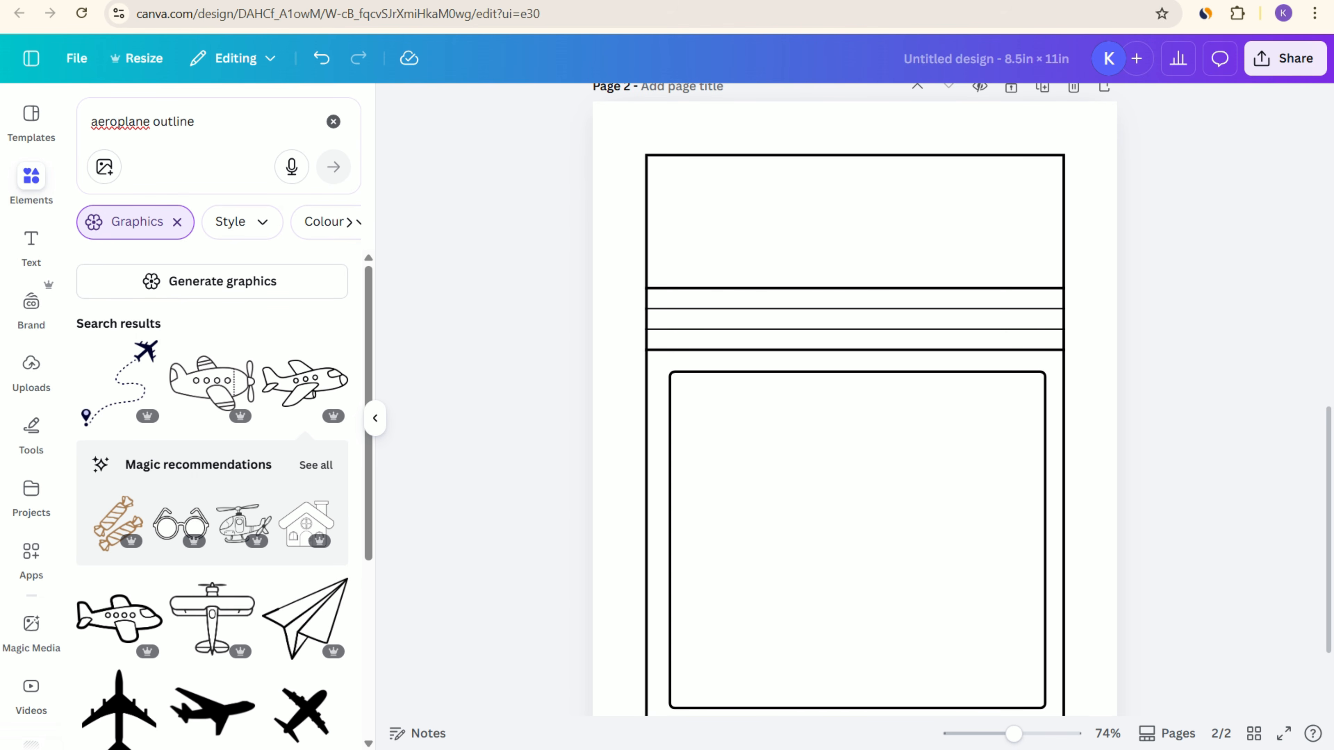
{"action": "left_click_drag", "start_coordinate": [196, 122], "coordinate": [89, 122]}
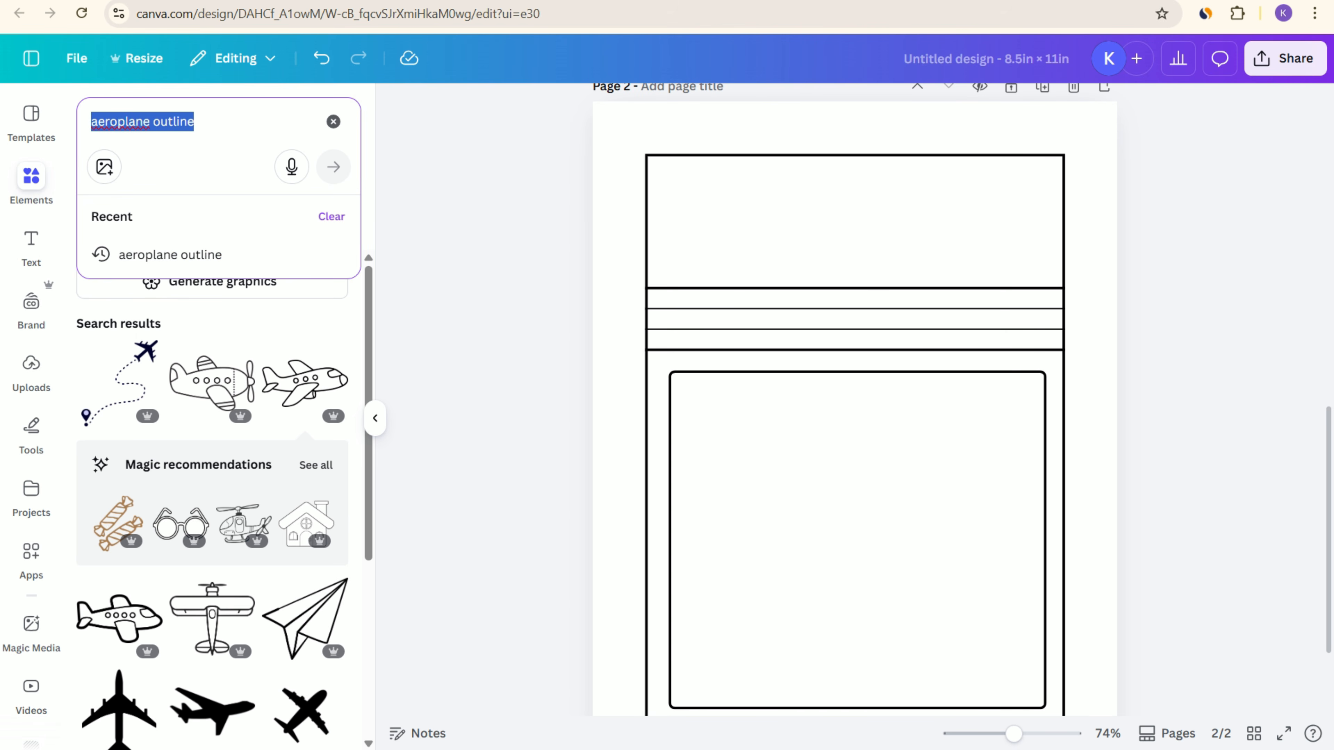
{"action": "type", "text": "al"}
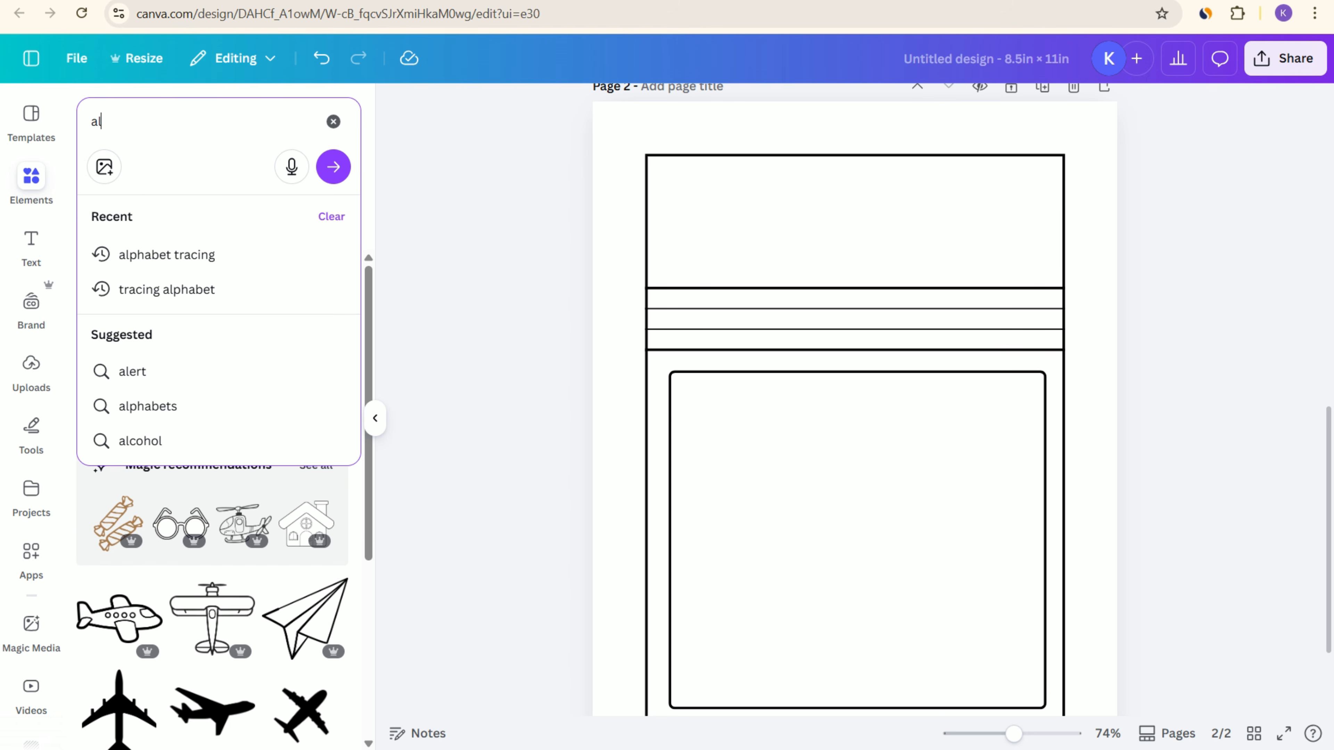
{"action": "left_click", "coordinate": [167, 255]}
{"action": "left_click", "coordinate": [221, 384]}
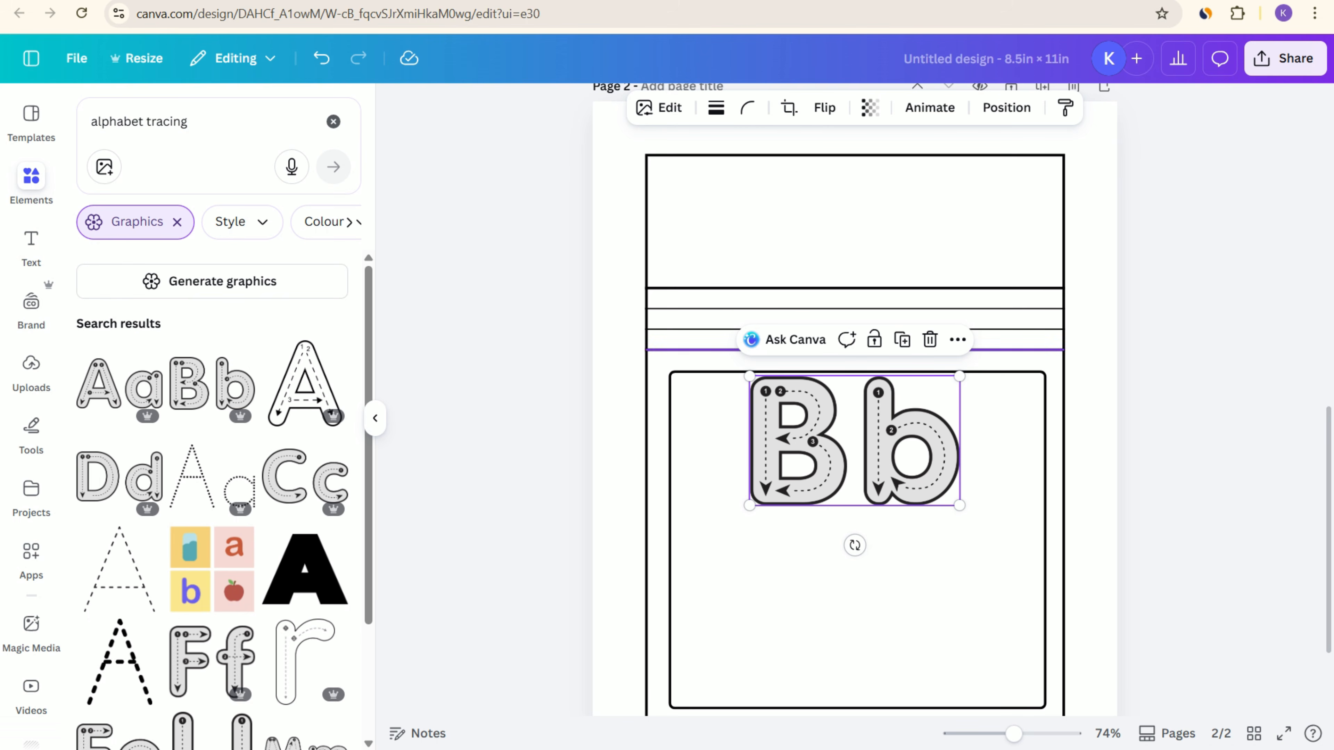
Step: Move the grey Bb graphic into the top box of page 2, shrink it to fit and centre it
{"action": "left_click_drag", "start_coordinate": [855, 441], "coordinate": [855, 220]}
{"action": "left_click_drag", "start_coordinate": [960, 291], "coordinate": [920, 264]}
{"action": "left_click_drag", "start_coordinate": [835, 211], "coordinate": [855, 222]}
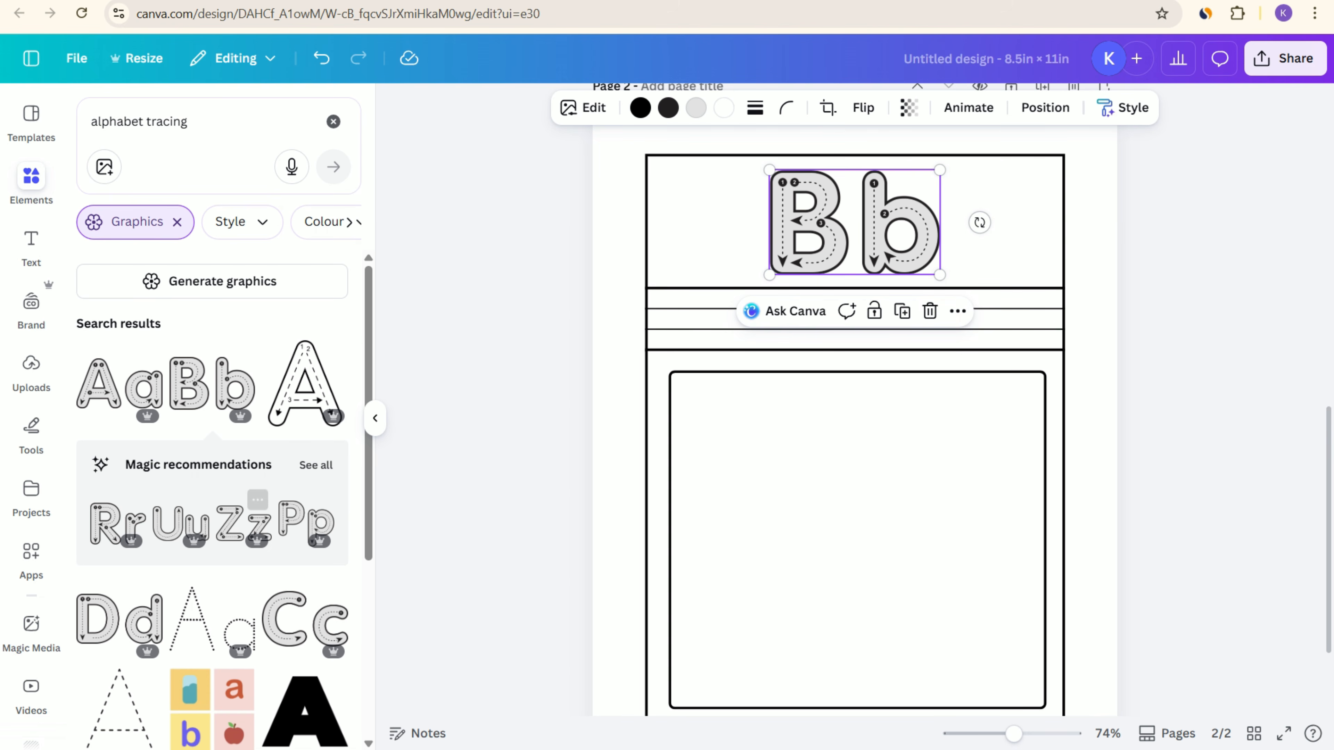
Step: Add the dotted Aa graphic to bring up similar graphics, remove it from the page and show all its Magic recommendations
{"action": "scroll", "coordinate": [247, 494], "scroll_direction": "down", "scroll_amount": 3}
{"action": "left_click", "coordinate": [239, 420]}
{"action": "scroll", "coordinate": [239, 421], "scroll_direction": "down", "scroll_amount": 3}
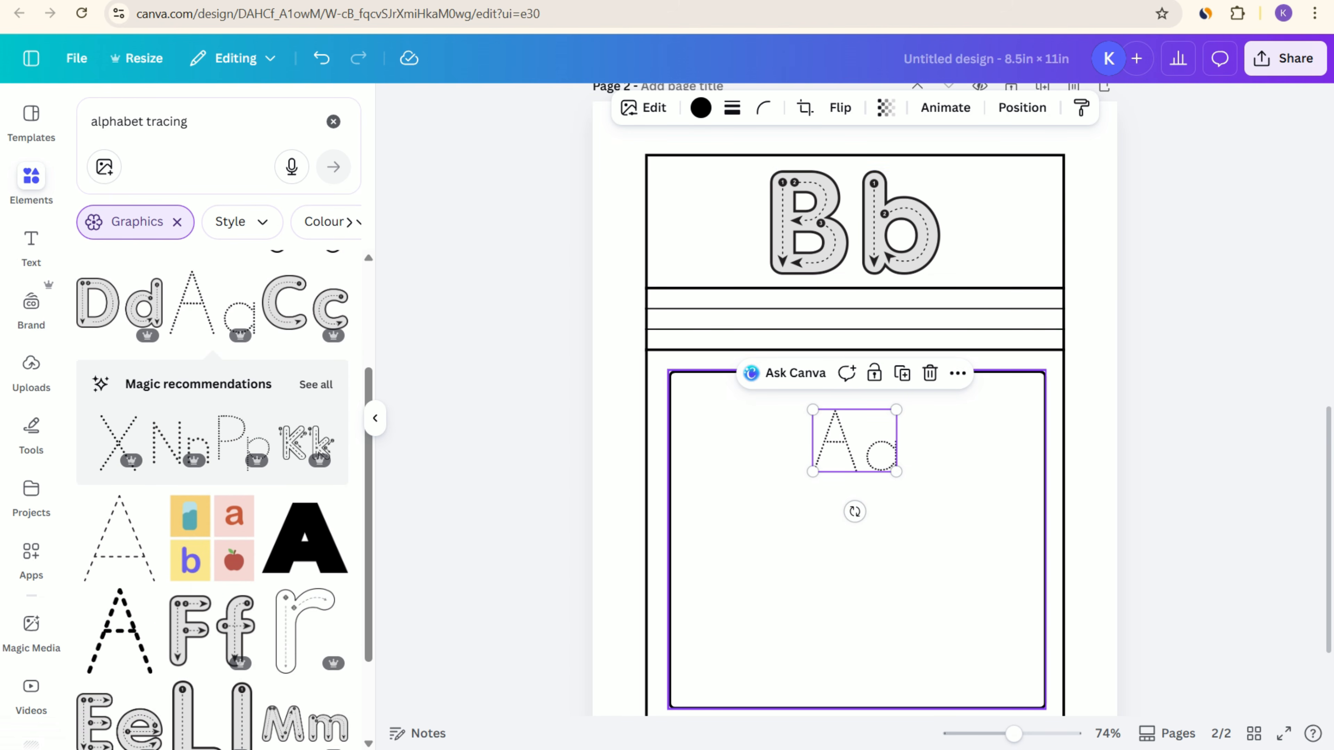
{"action": "left_click", "coordinate": [930, 373]}
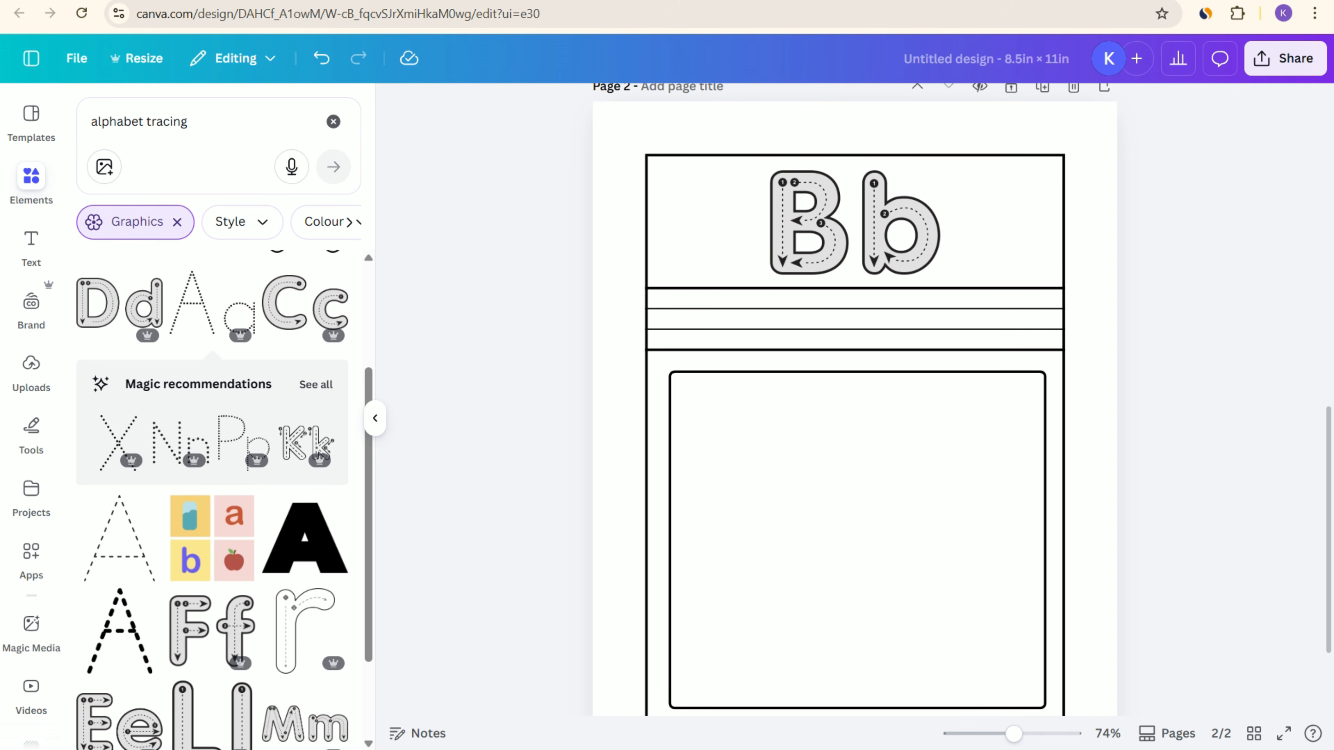
{"action": "left_click", "coordinate": [316, 384]}
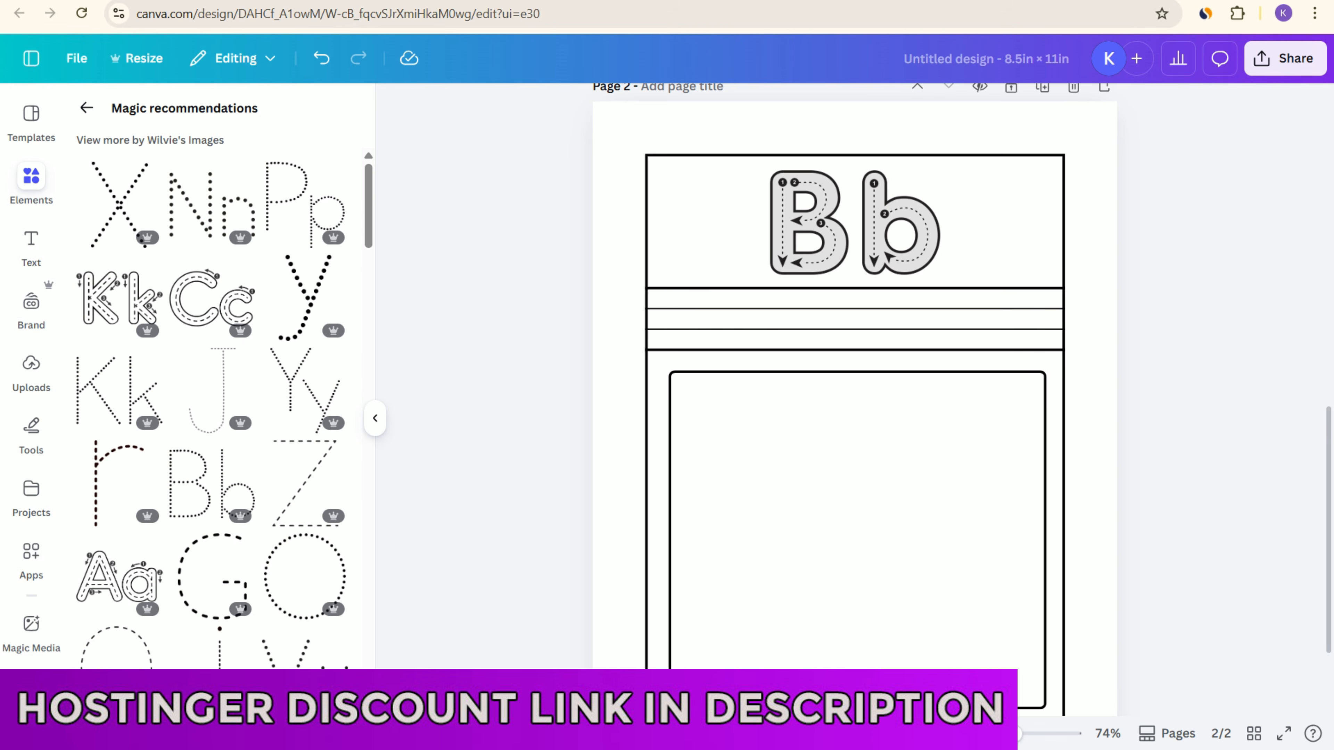
Step: Find the matching dotted Bb graphic among the recommendations and add it to page 2
{"action": "scroll", "coordinate": [220, 407], "scroll_direction": "down", "scroll_amount": 2}
{"action": "scroll", "coordinate": [221, 407], "scroll_direction": "down", "scroll_amount": 4}
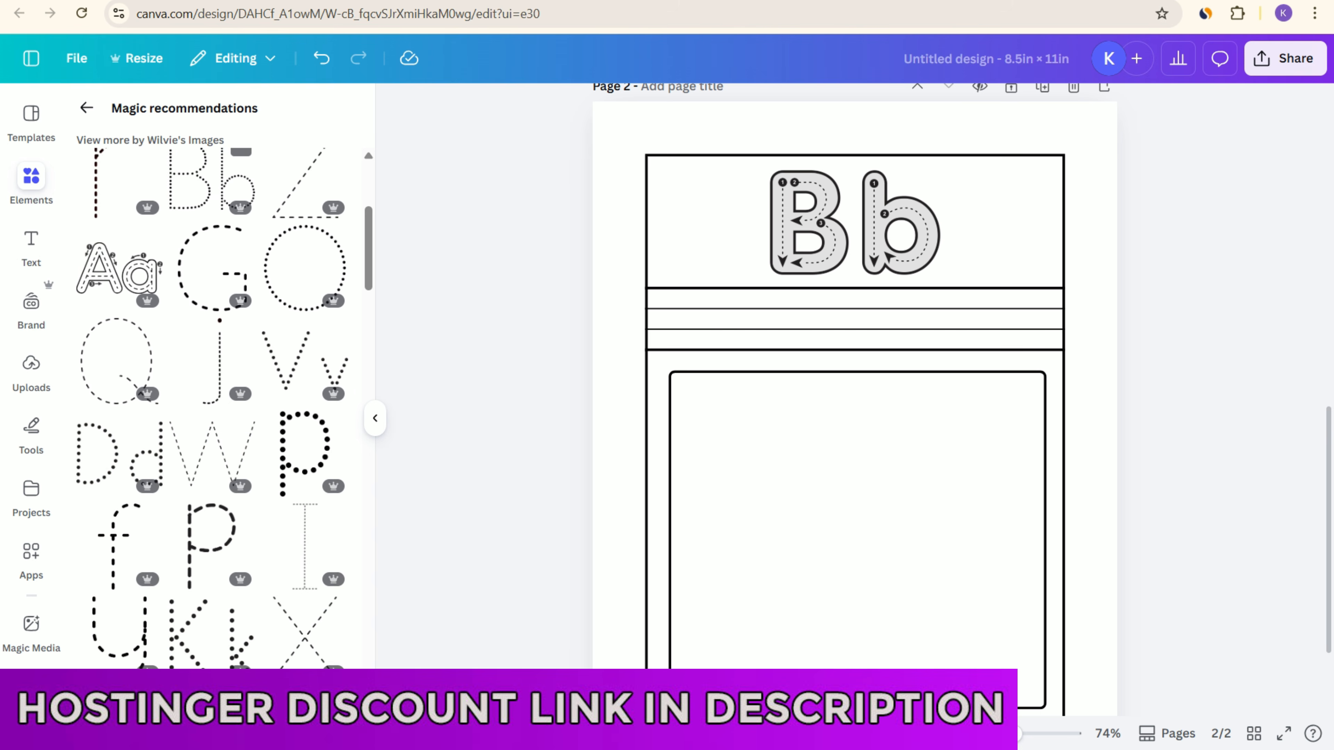
{"action": "scroll", "coordinate": [310, 378], "scroll_direction": "down", "scroll_amount": 6}
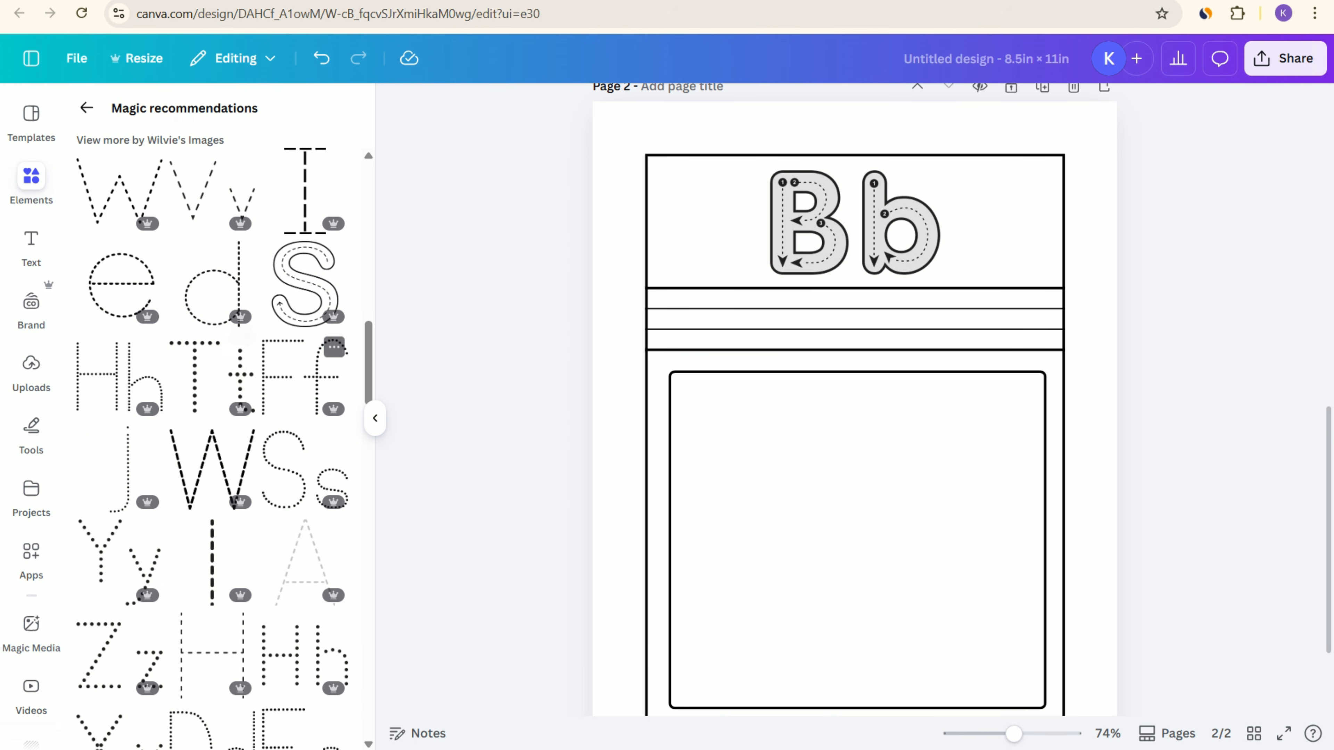
{"action": "scroll", "coordinate": [305, 379], "scroll_direction": "up", "scroll_amount": 8}
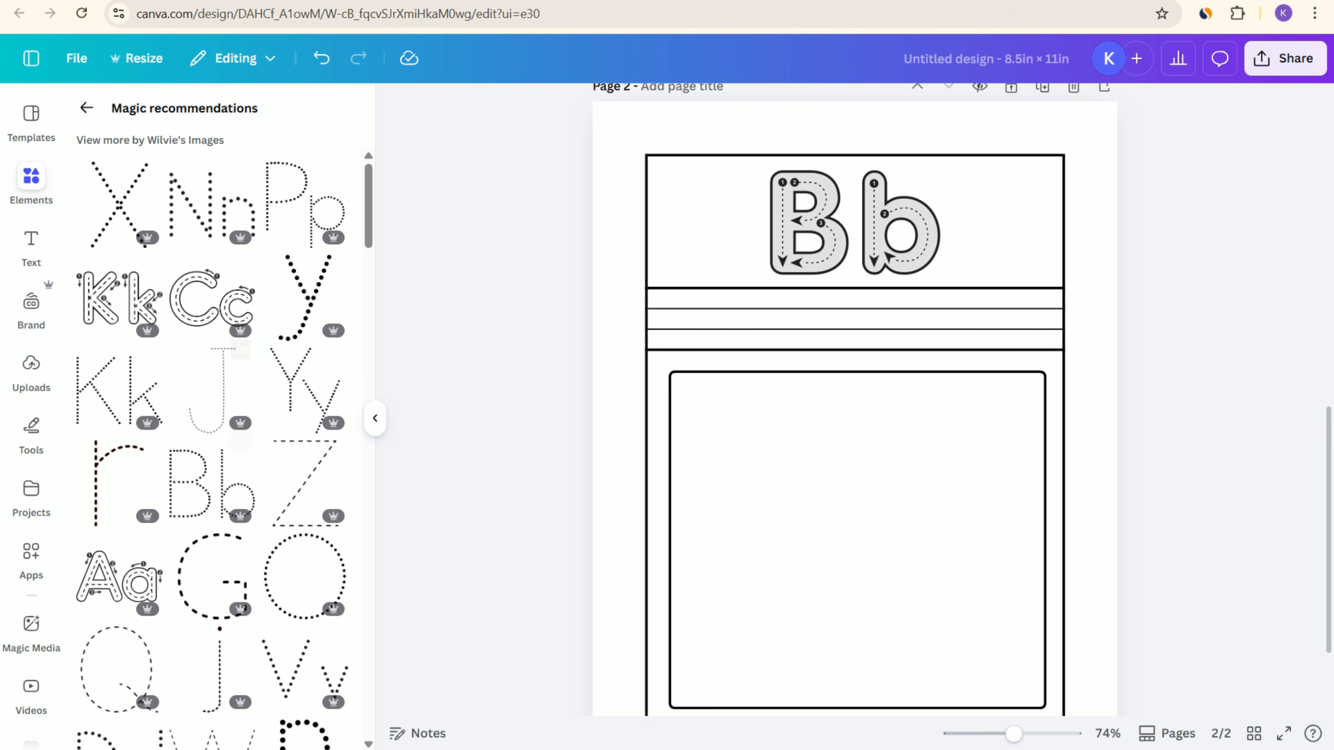
{"action": "left_click", "coordinate": [210, 484]}
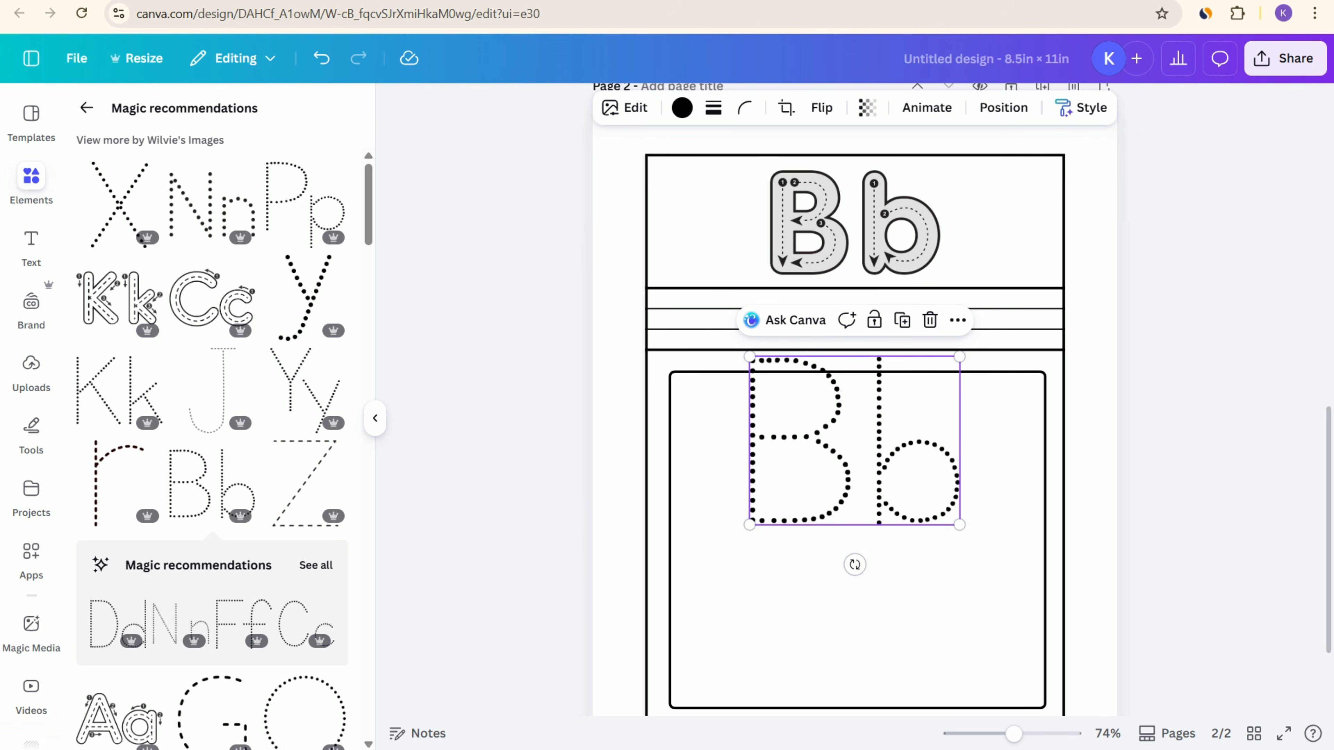
Step: Look through the full set of recommended tracing graphics related to the dotted Bb
{"action": "left_click", "coordinate": [316, 565]}
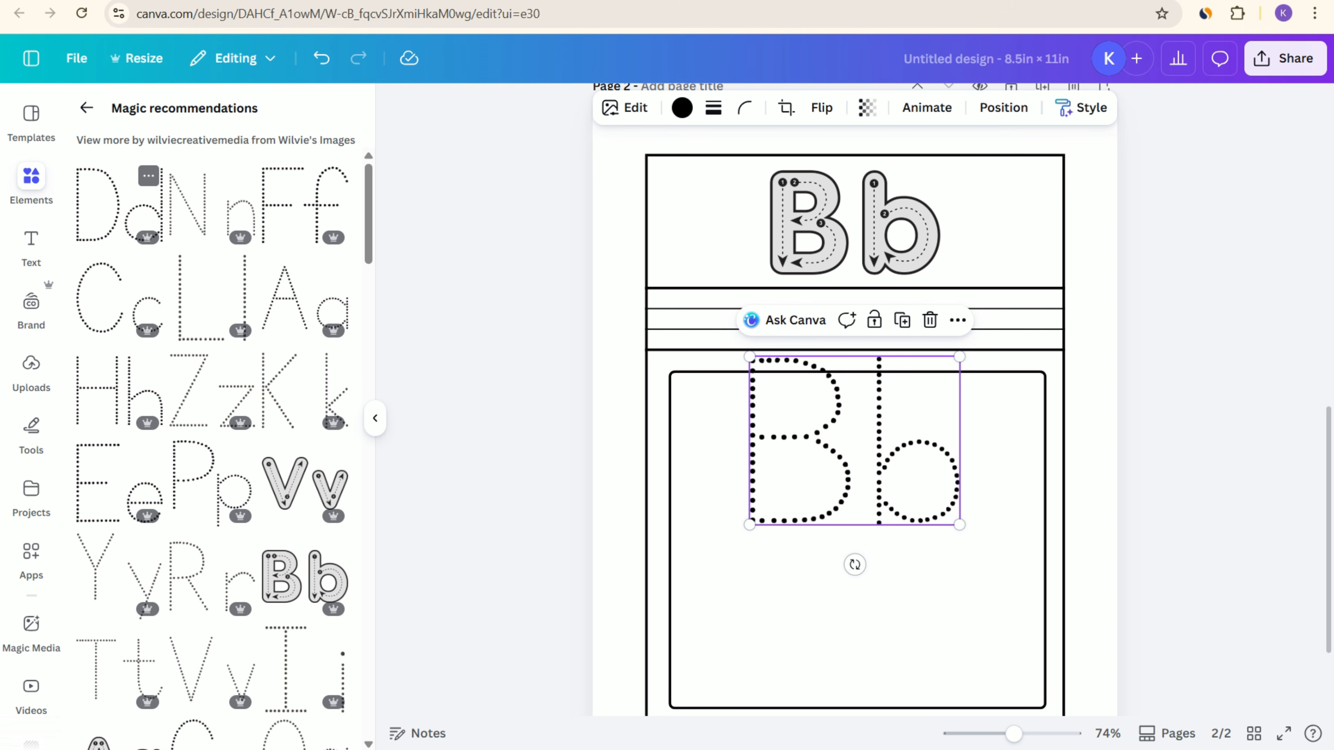
{"action": "scroll", "coordinate": [305, 295], "scroll_direction": "down", "scroll_amount": 10}
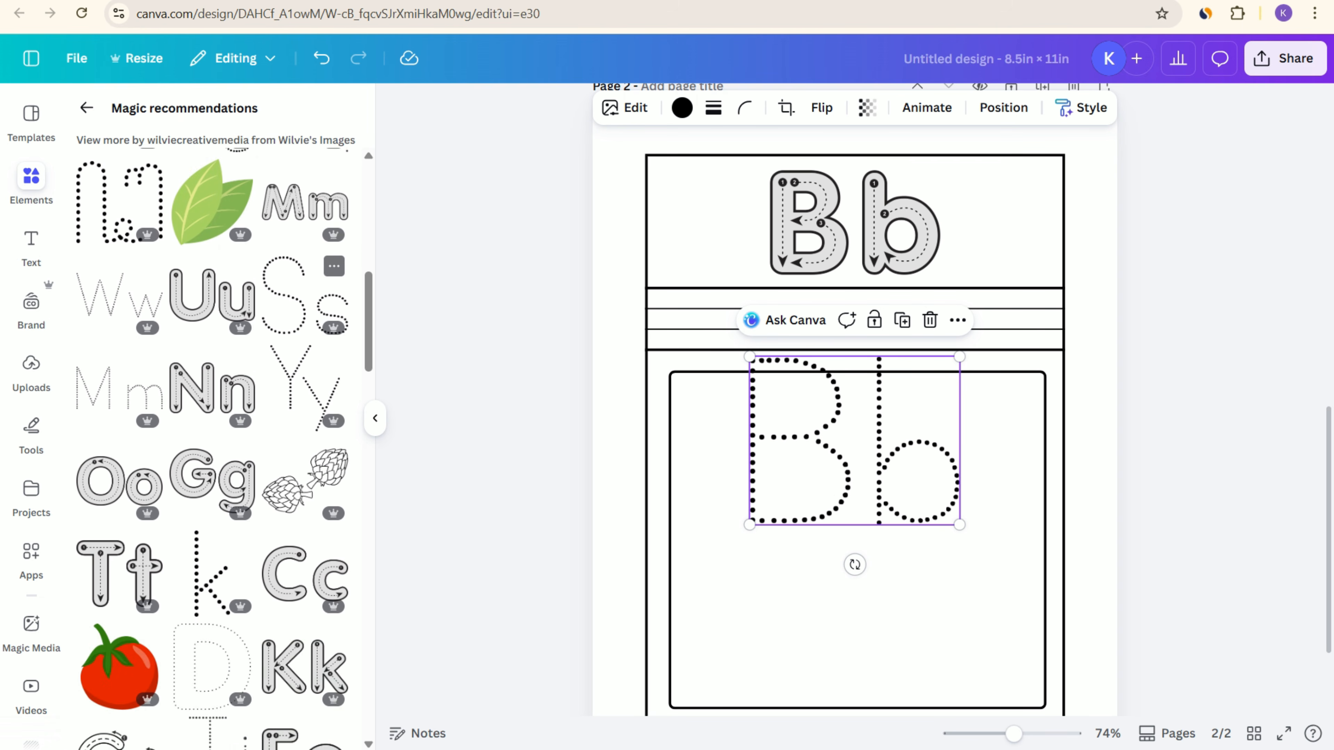
{"action": "scroll", "coordinate": [305, 320], "scroll_direction": "down", "scroll_amount": 3}
{"action": "scroll", "coordinate": [305, 321], "scroll_direction": "up", "scroll_amount": 12}
{"action": "scroll", "coordinate": [855, 400], "scroll_direction": "up", "scroll_amount": 5}
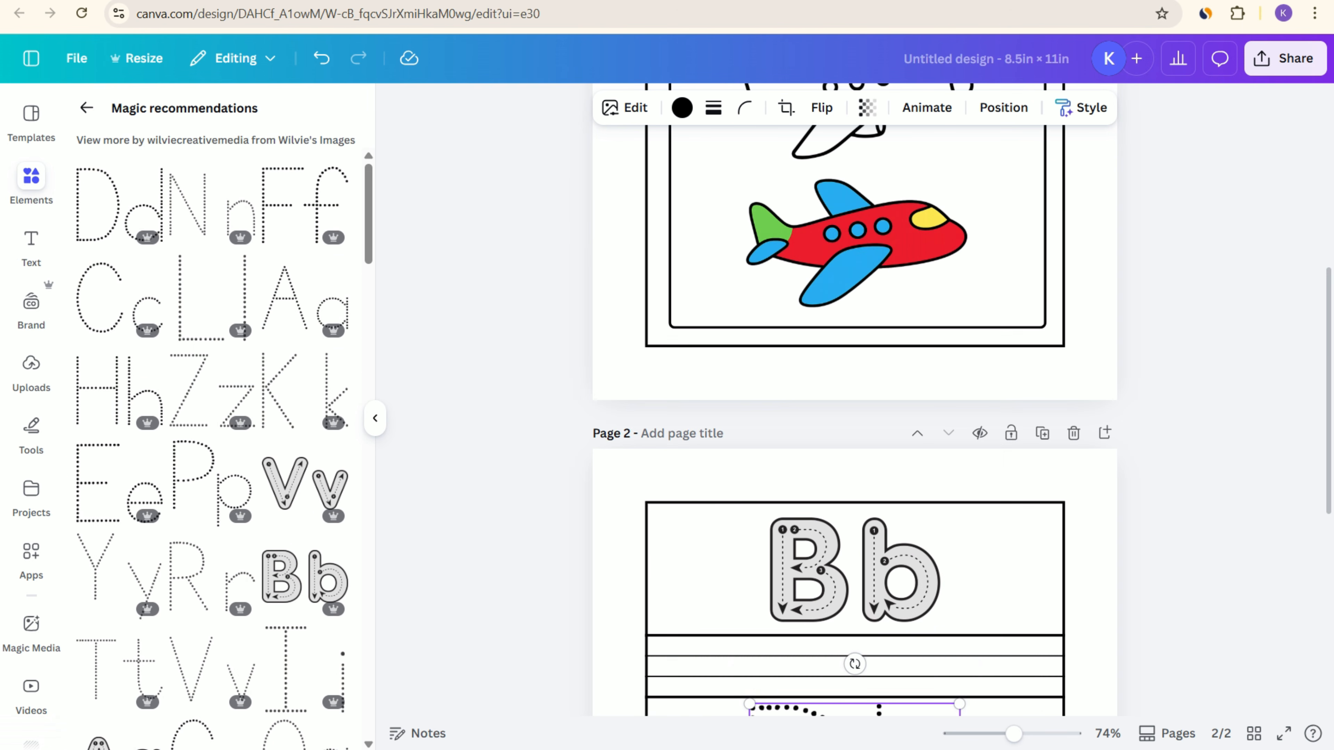
Step: Move the dotted Bb to the left end of the ruled practice lines and shrink it to the height of the band
{"action": "scroll", "coordinate": [855, 400], "scroll_direction": "down", "scroll_amount": 9}
{"action": "scroll", "coordinate": [855, 399], "scroll_direction": "up", "scroll_amount": 3}
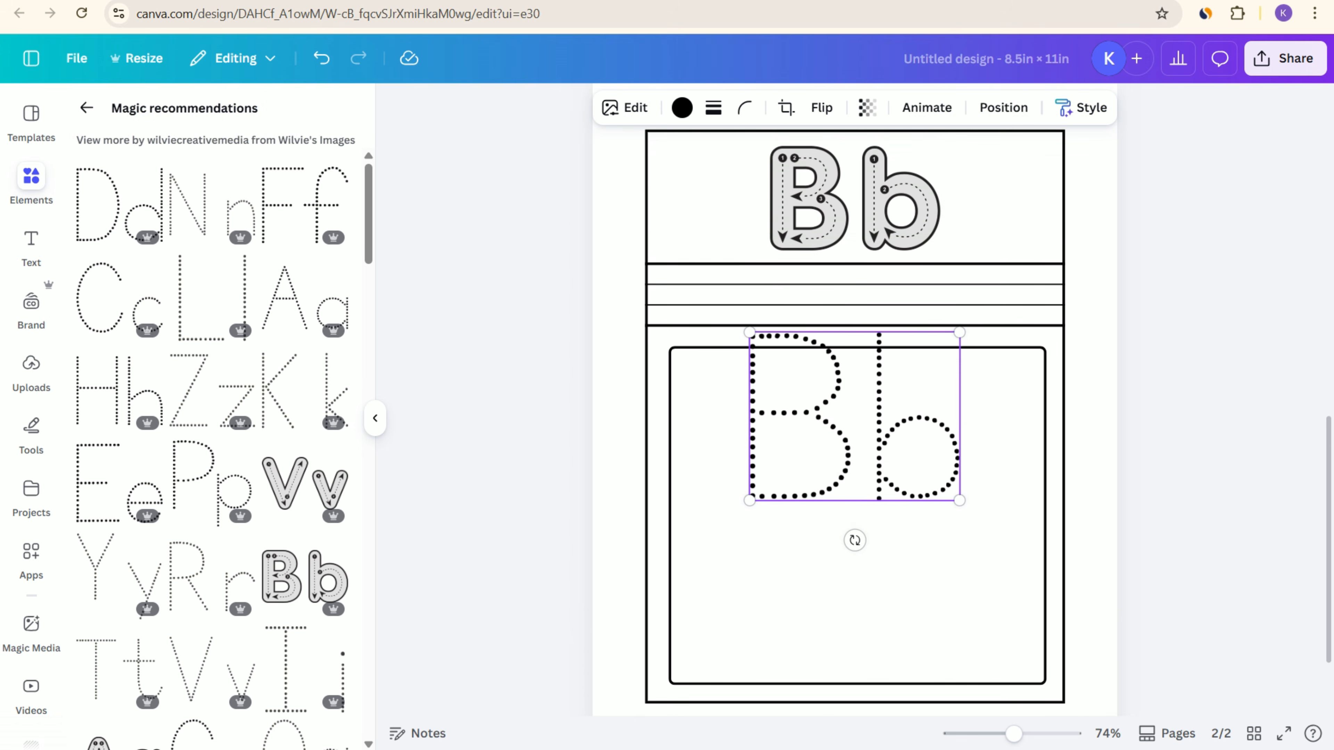
{"action": "left_click_drag", "start_coordinate": [855, 483], "coordinate": [770, 414]}
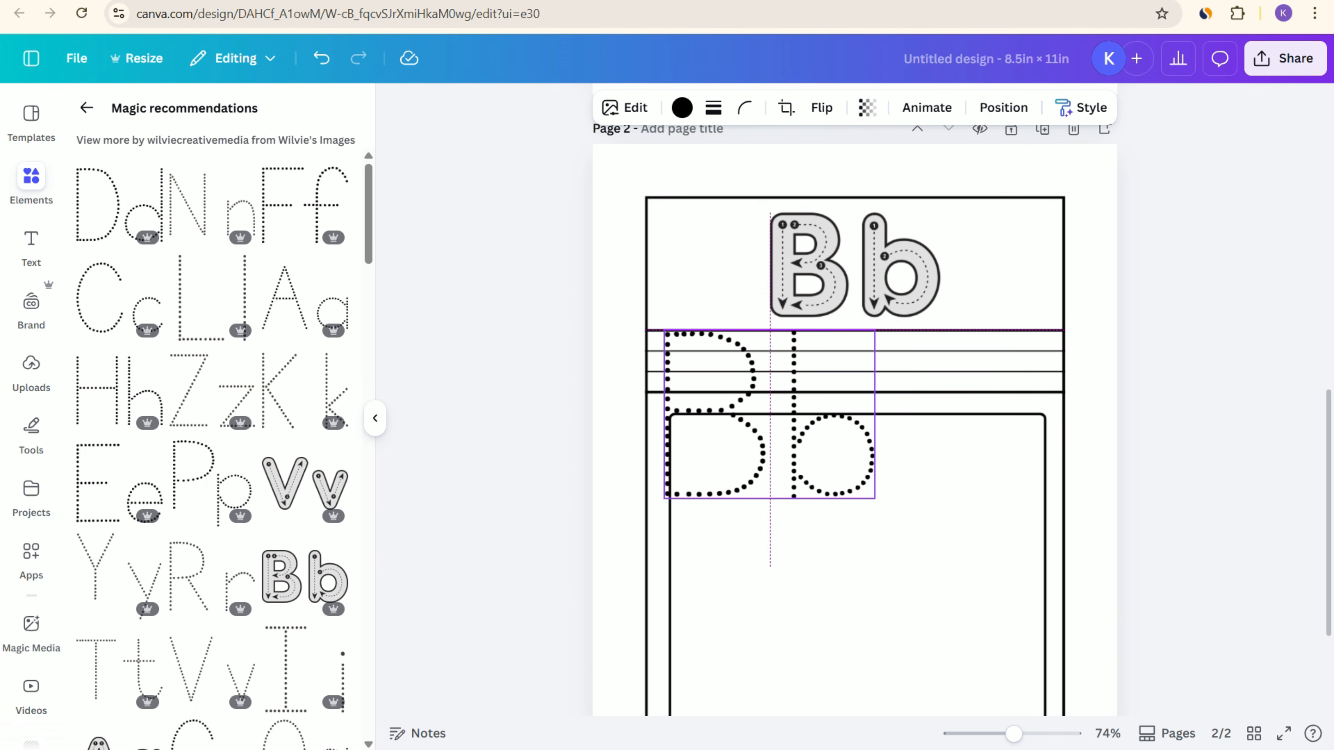
{"action": "left_click_drag", "start_coordinate": [875, 497], "coordinate": [741, 391]}
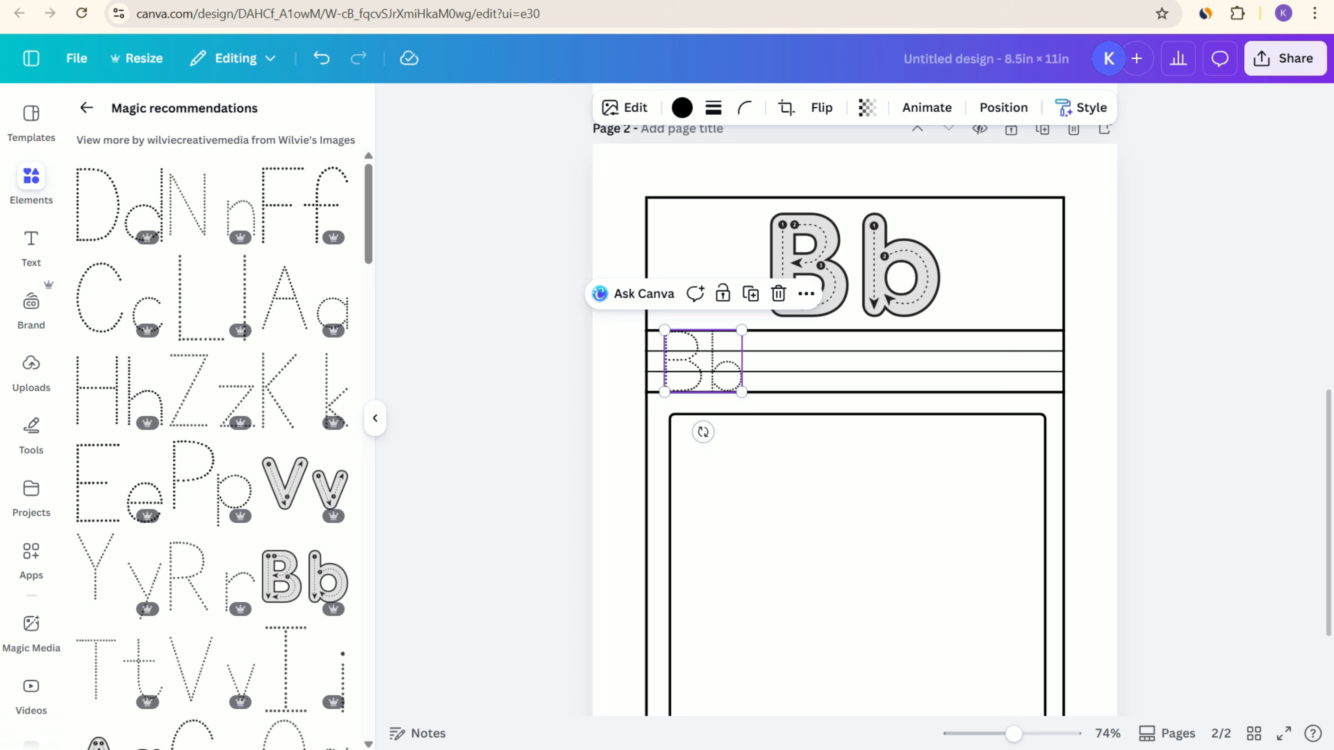
Step: Duplicate the dotted Bb three times and space the copies evenly along the ruled practice lines
{"action": "left_click", "coordinate": [751, 293]}
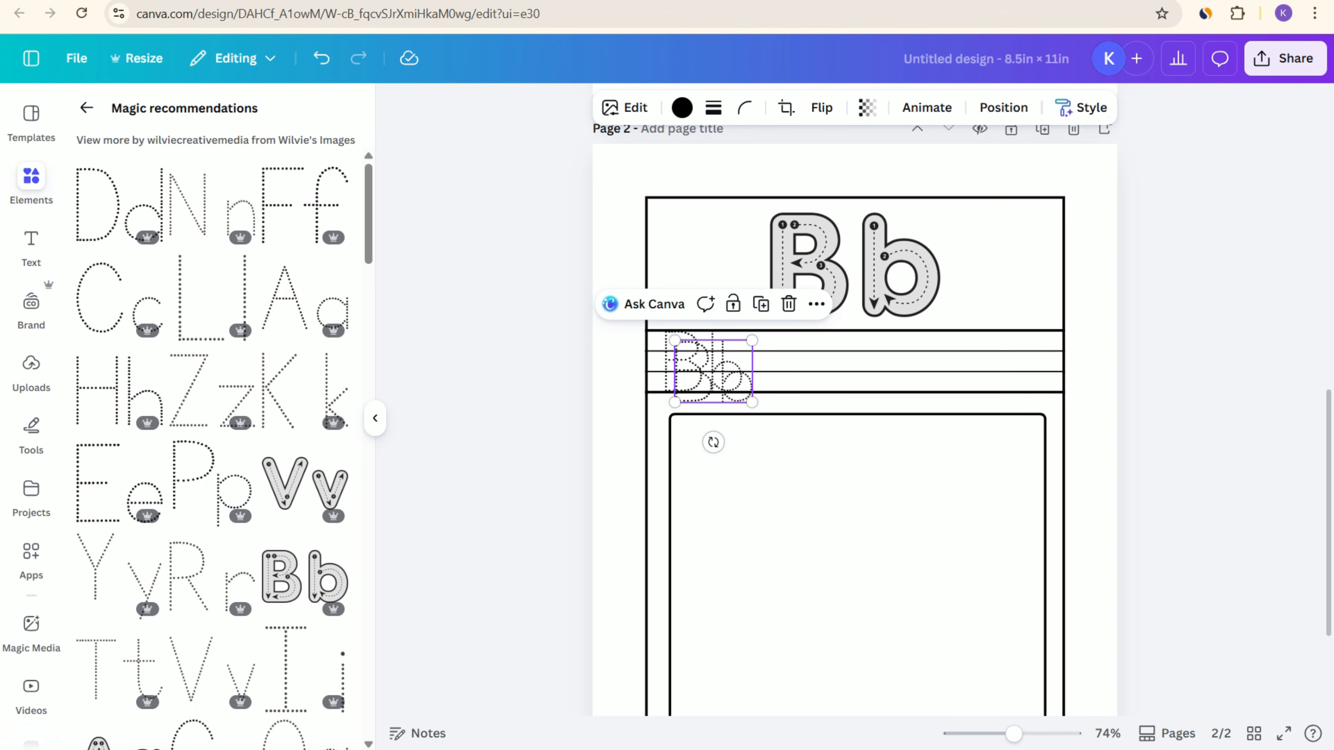
{"action": "left_click_drag", "start_coordinate": [722, 374], "coordinate": [805, 363]}
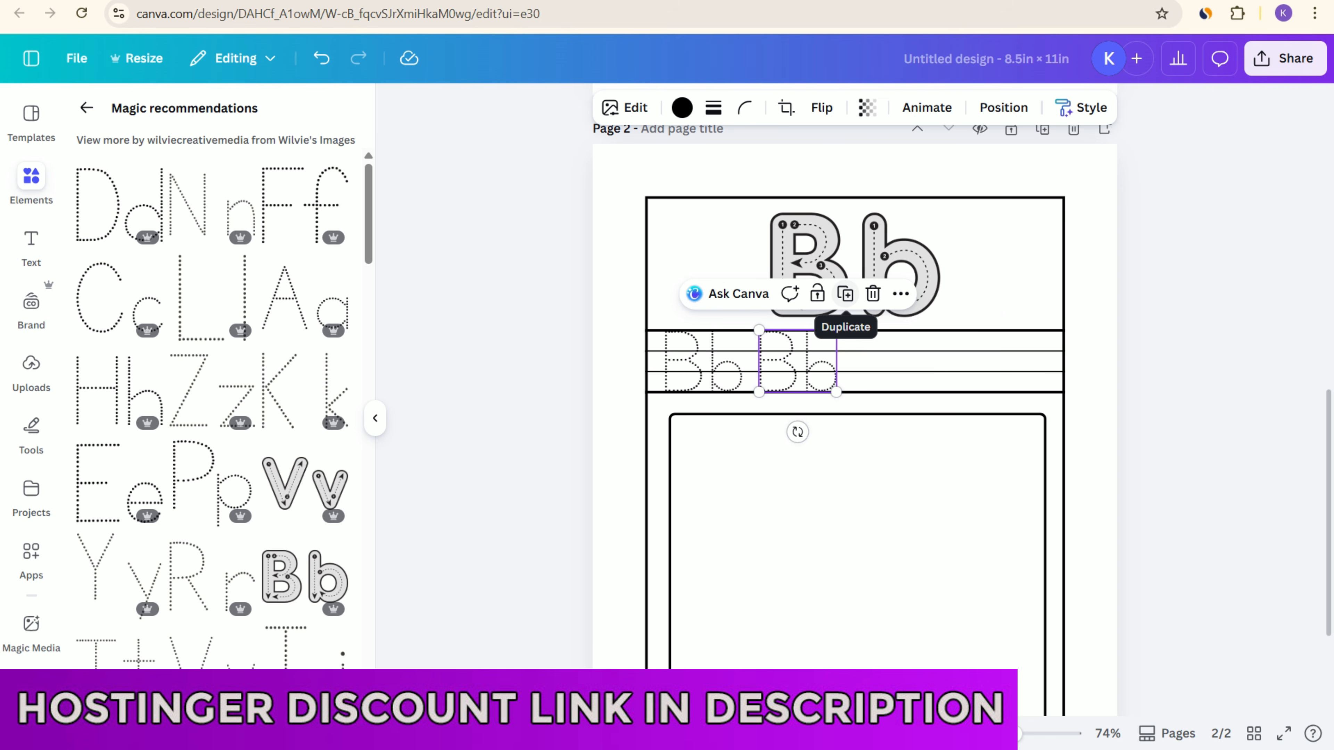
{"action": "left_click", "coordinate": [846, 294]}
{"action": "left_click", "coordinate": [940, 294]}
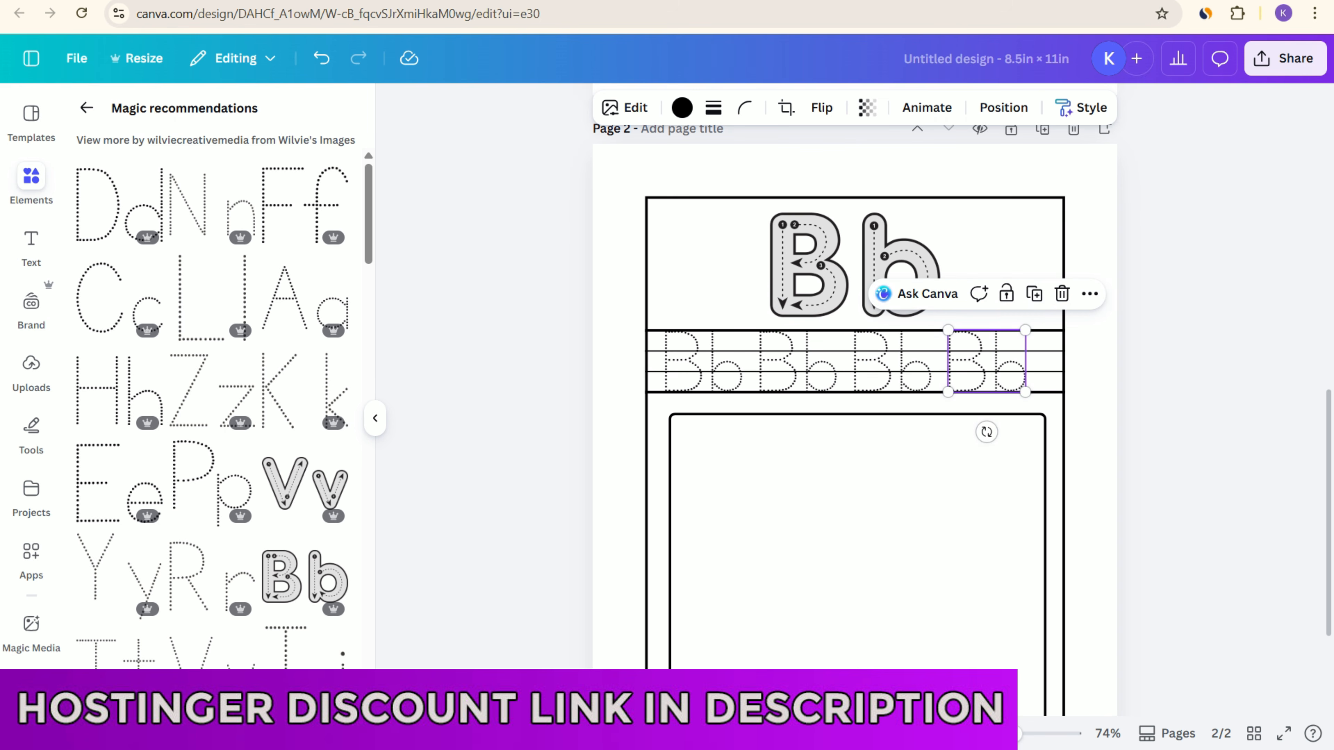
{"action": "key", "text": "Escape"}
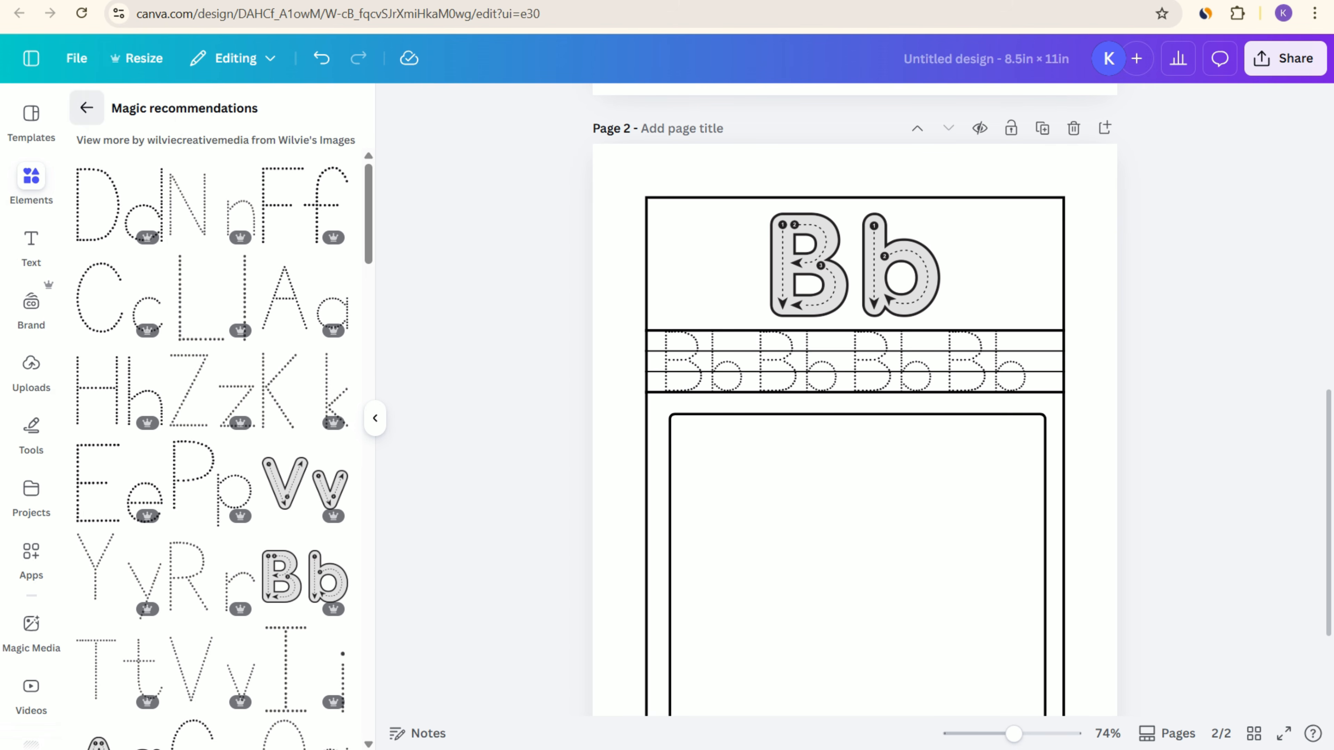
Step: Search the graphics for "ball" and refine the search to "ball outline"
{"action": "left_click", "coordinate": [86, 108]}
{"action": "left_click_drag", "start_coordinate": [192, 122], "coordinate": [89, 121]}
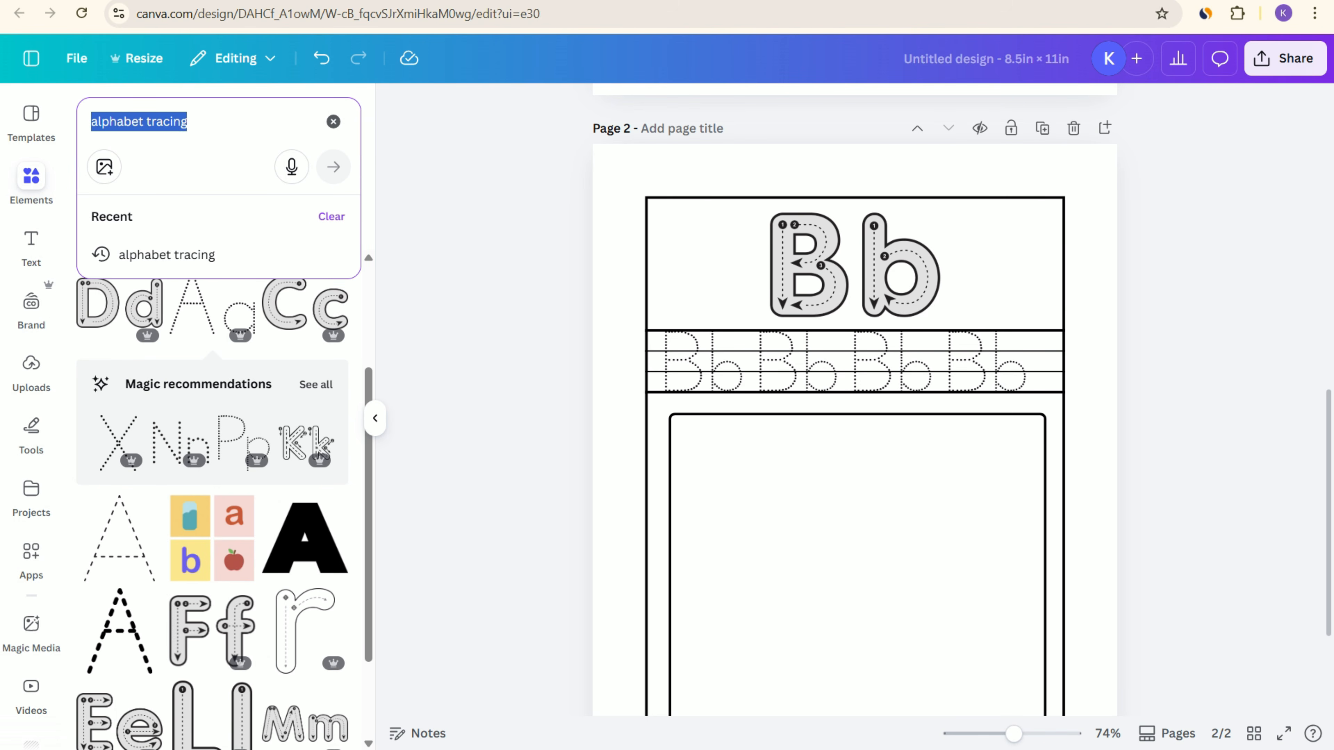
{"action": "type", "text": "ball"}
{"action": "key", "text": "Return"}
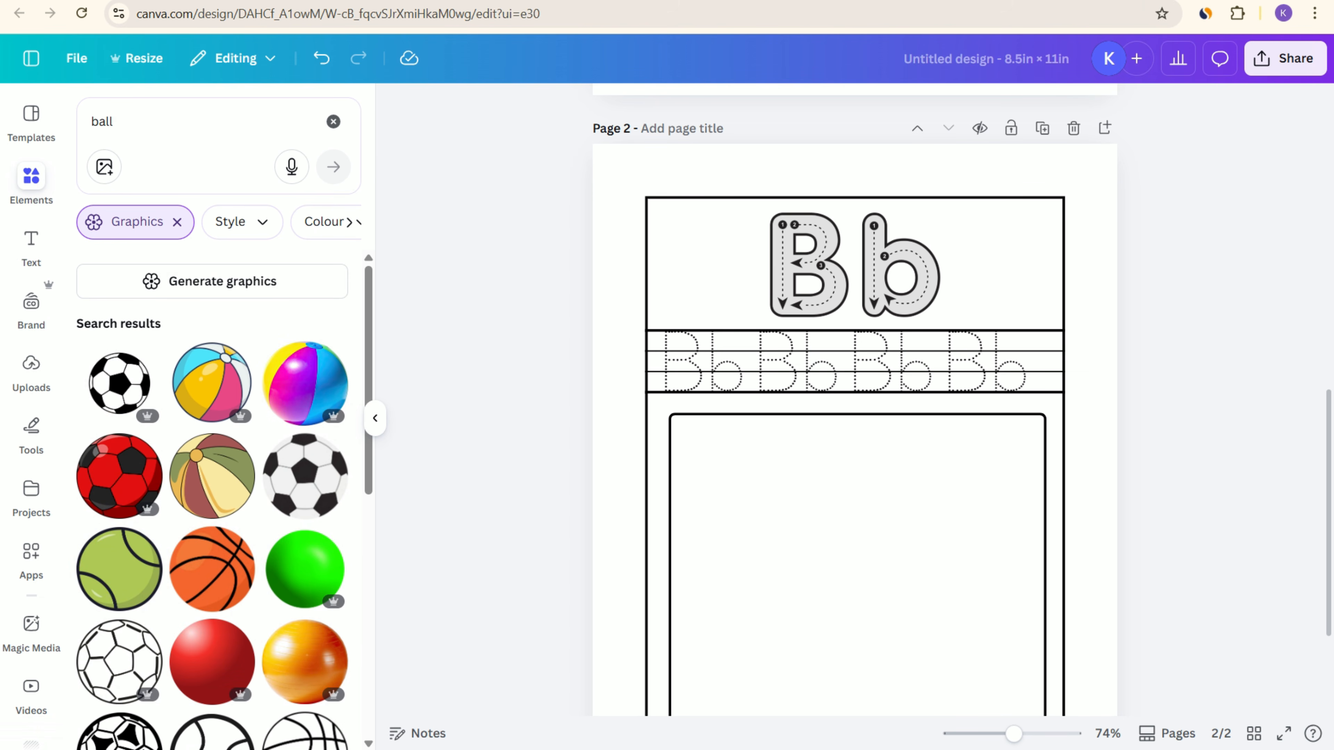
{"action": "left_click", "coordinate": [117, 122]}
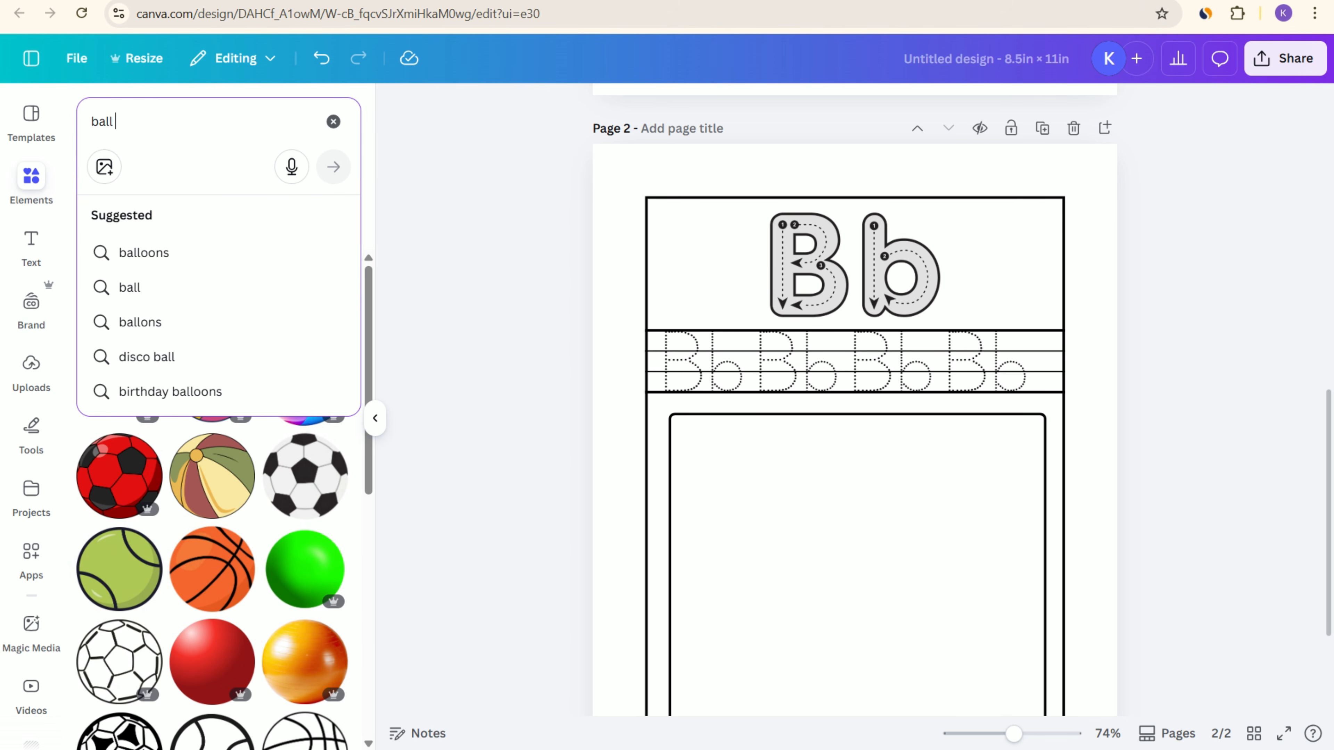
{"action": "type", "text": "outlin"}
{"action": "type", "text": "e"}
{"action": "key", "text": "Return"}
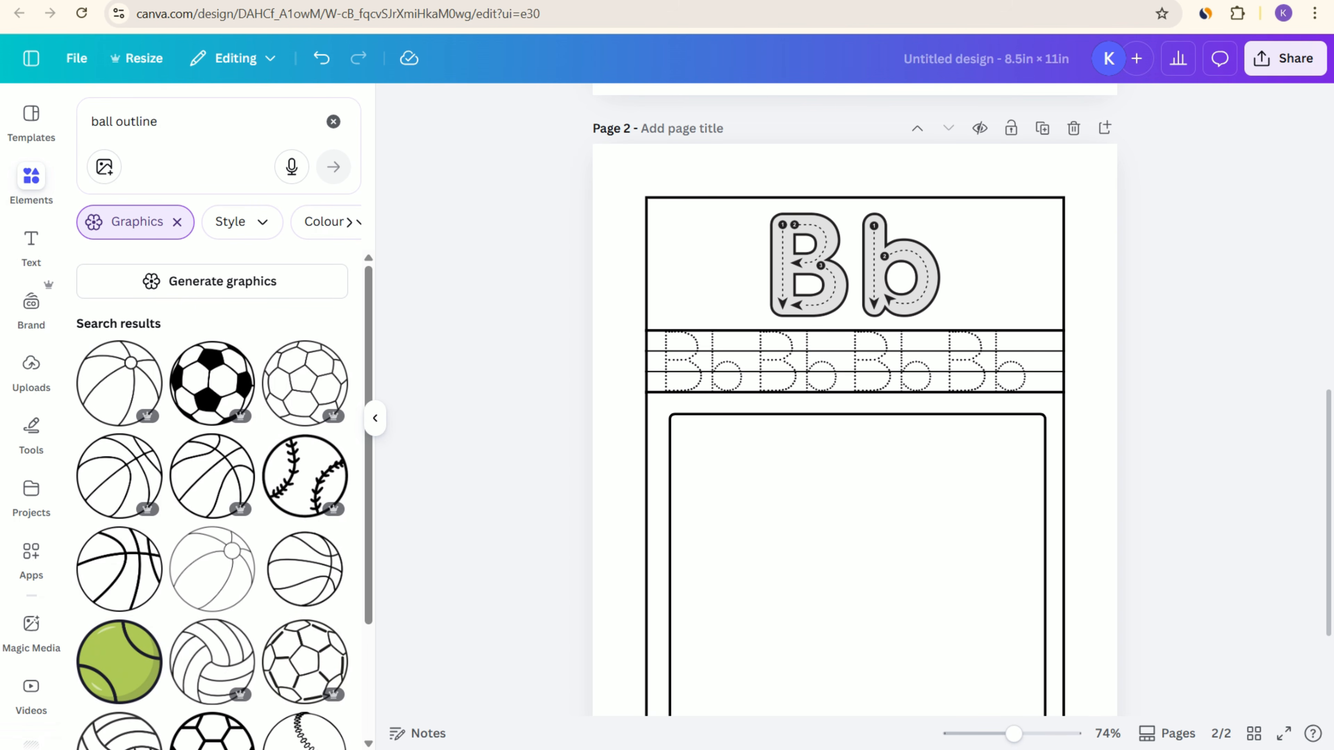
Step: Add the basketball outline with dashed highlights to page 2, shrink it and centre it in the upper part of the picture frame
{"action": "scroll", "coordinate": [304, 505], "scroll_direction": "down", "scroll_amount": 3}
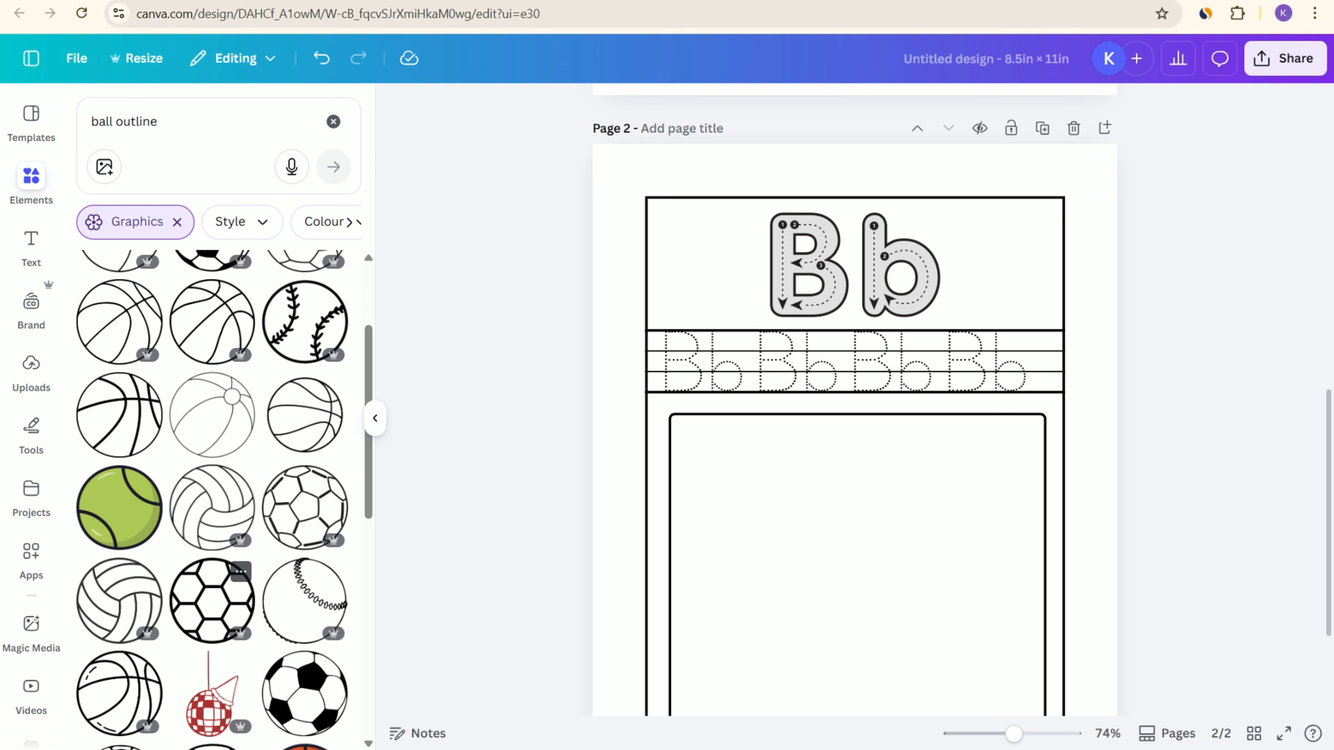
{"action": "scroll", "coordinate": [305, 578], "scroll_direction": "down", "scroll_amount": 2}
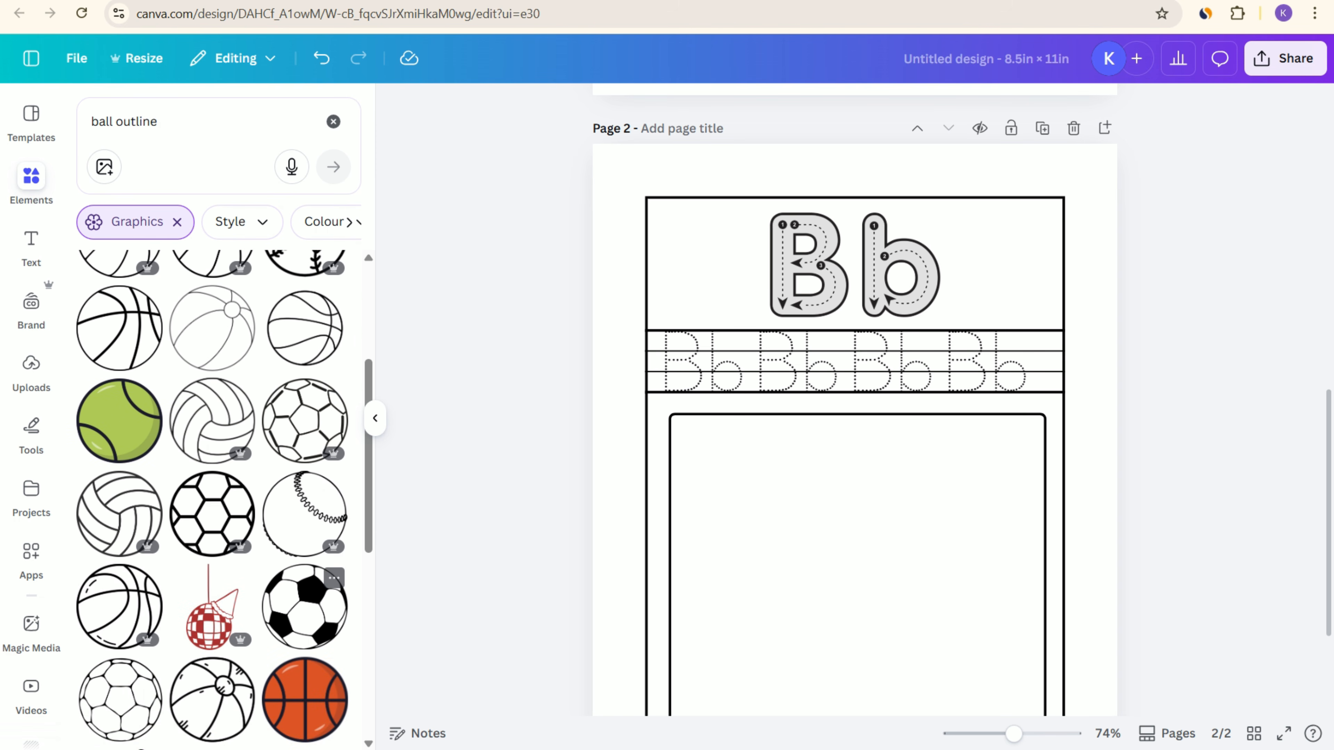
{"action": "left_click", "coordinate": [120, 607]}
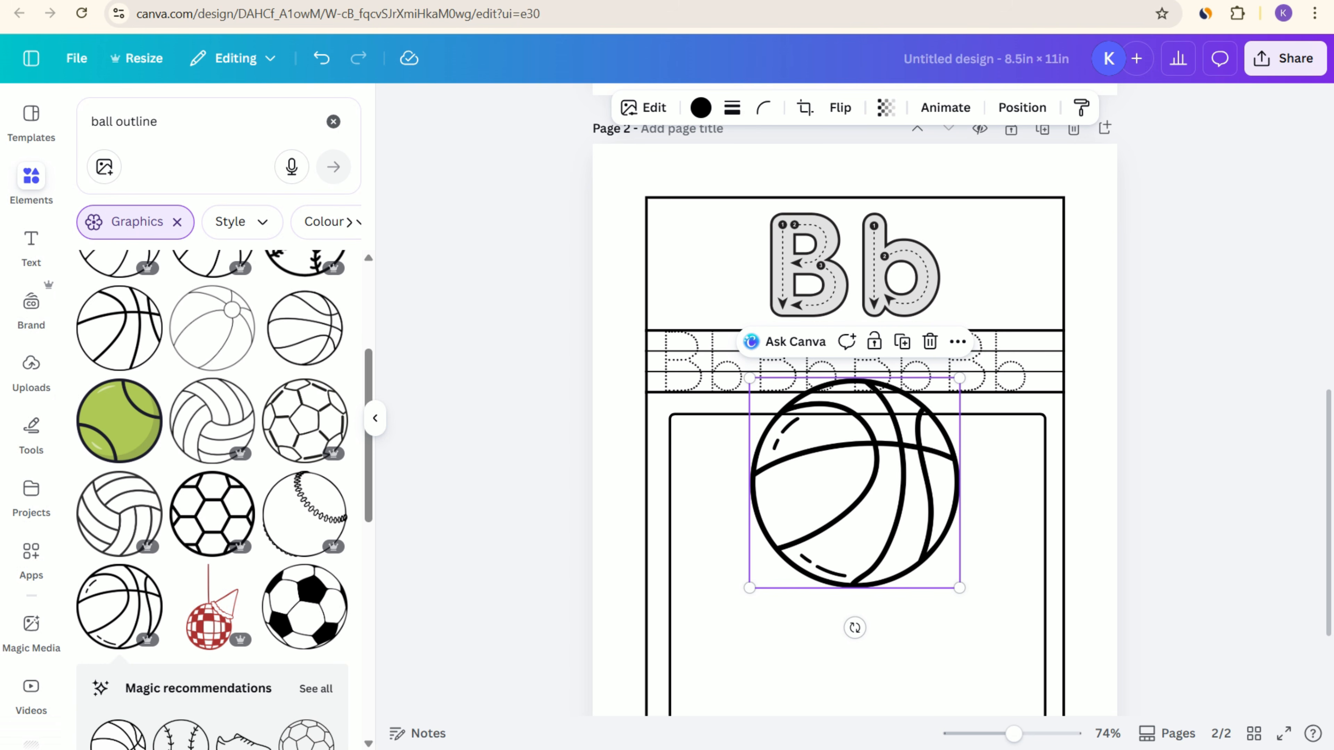
{"action": "left_click_drag", "start_coordinate": [854, 483], "coordinate": [843, 557]}
{"action": "scroll", "coordinate": [844, 557], "scroll_direction": "down", "scroll_amount": 3}
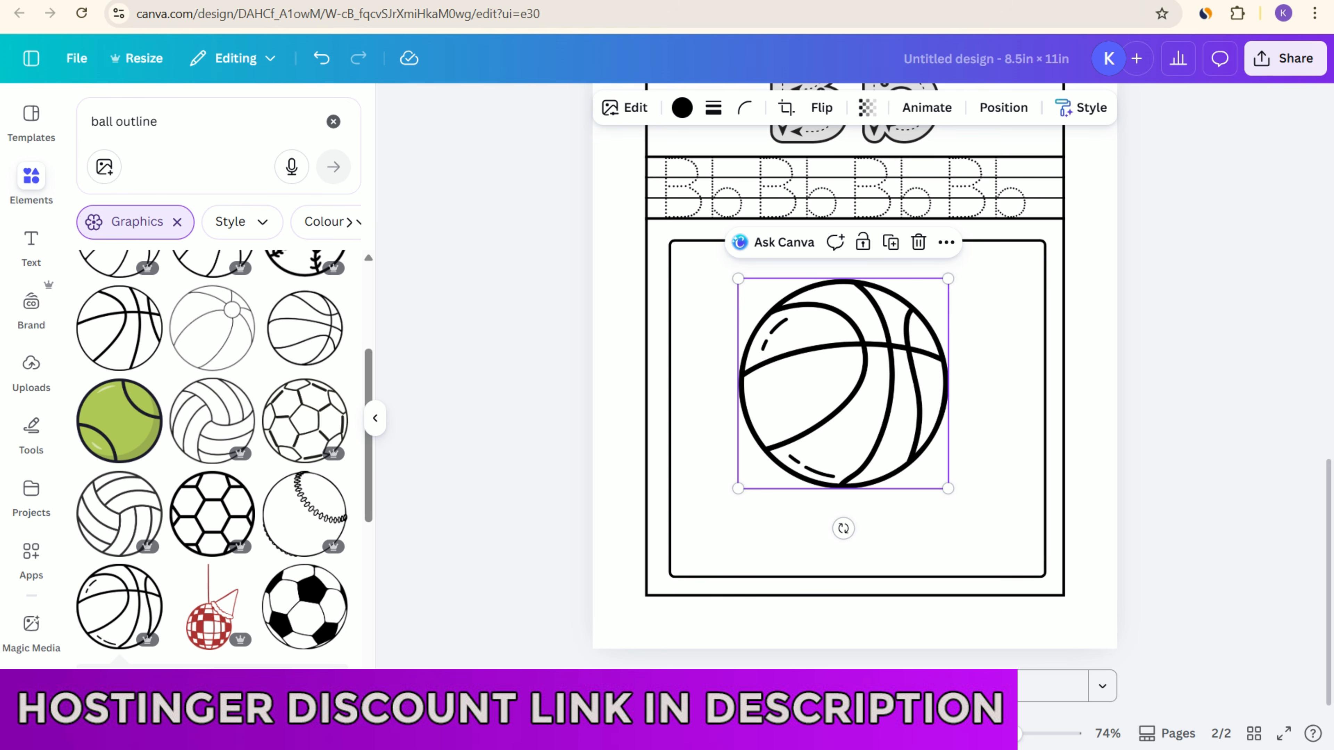
{"action": "left_click_drag", "start_coordinate": [948, 488], "coordinate": [887, 428]}
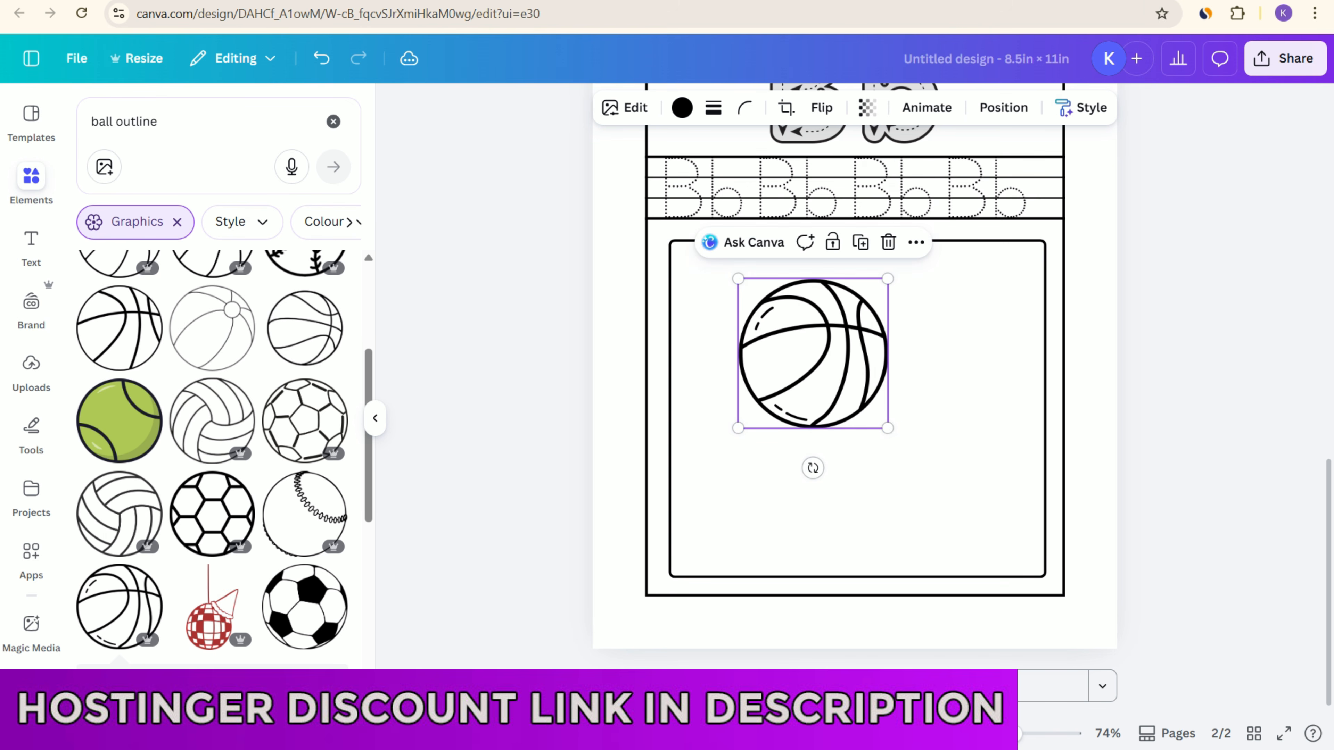
{"action": "left_click_drag", "start_coordinate": [813, 353], "coordinate": [854, 341]}
Step: Copy the prompt "change style and fill this aeroplane with color for coloring book" from the aeroplane's comment on page 1
{"action": "scroll", "coordinate": [792, 231], "scroll_direction": "up", "scroll_amount": 2}
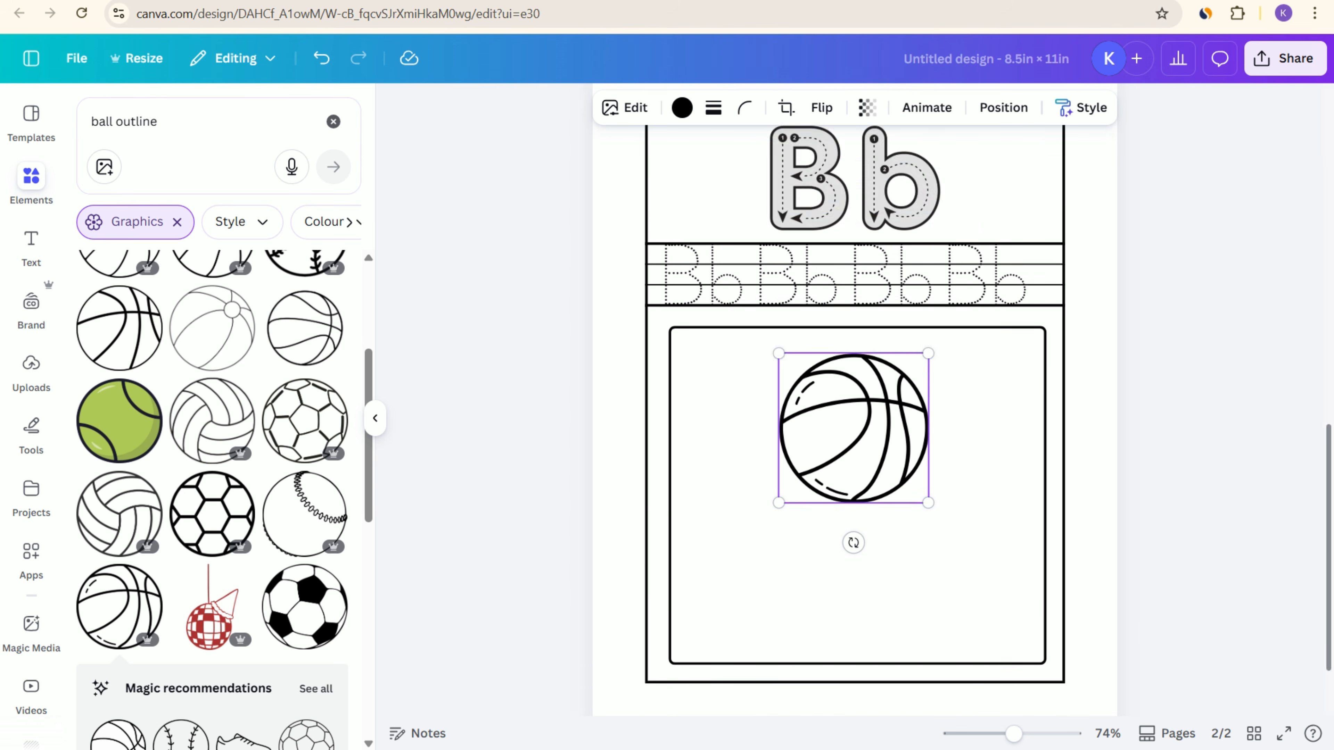
{"action": "scroll", "coordinate": [855, 399], "scroll_direction": "up", "scroll_amount": 12}
{"action": "left_click", "coordinate": [996, 492]}
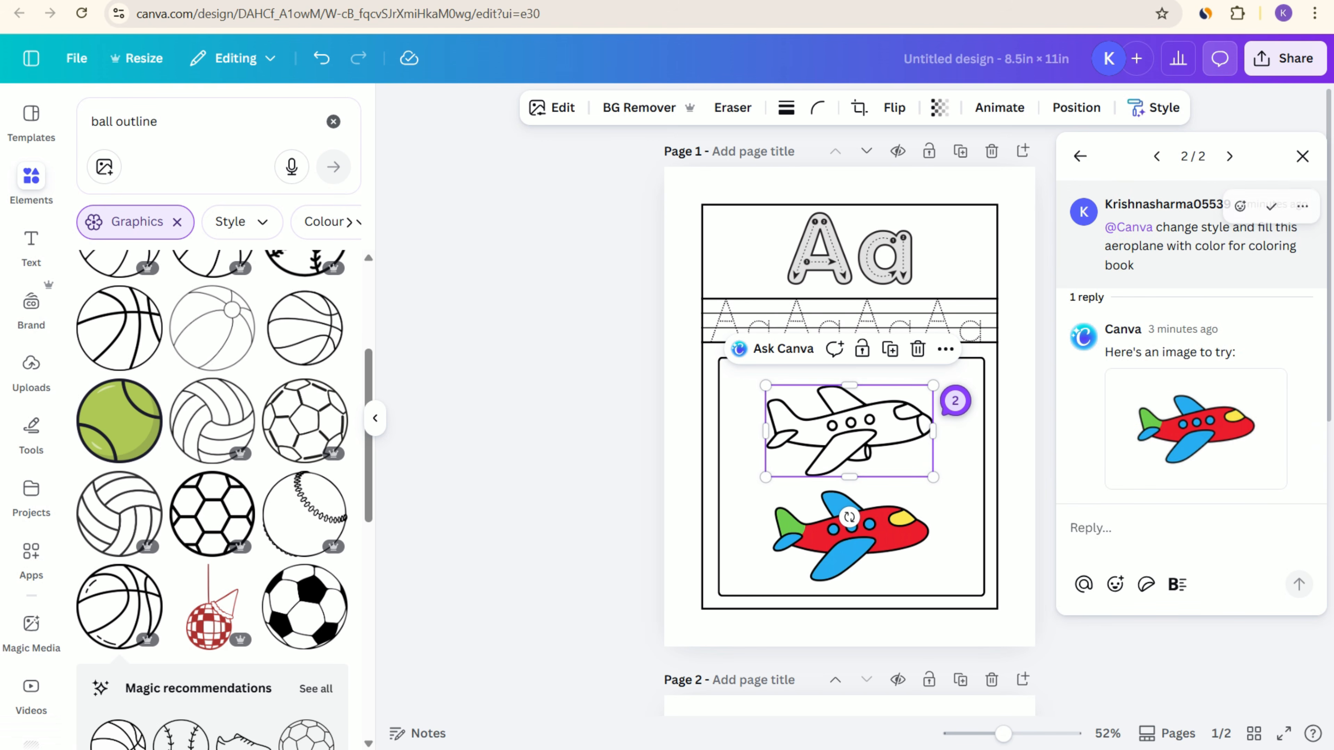
{"action": "left_click_drag", "start_coordinate": [1156, 228], "coordinate": [1139, 267]}
{"action": "key", "text": "ctrl+c"}
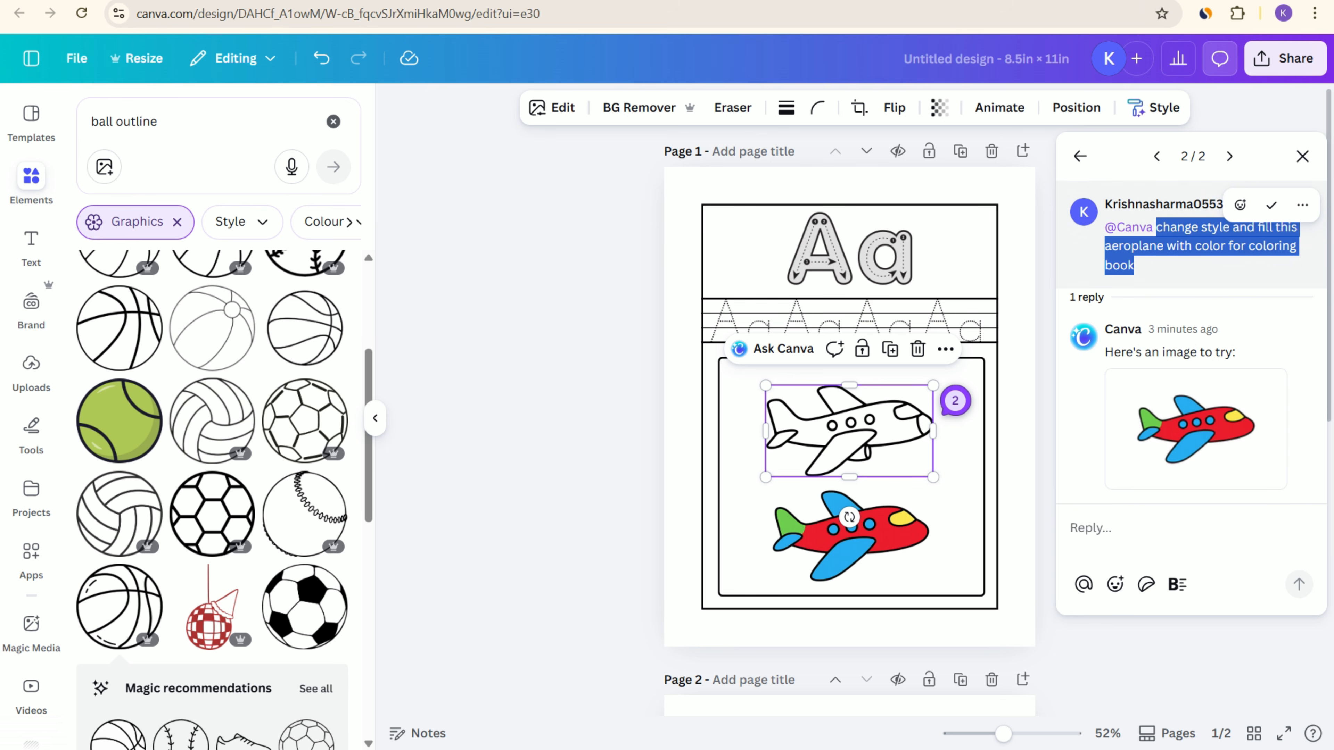
{"action": "left_click", "coordinate": [1302, 155]}
Step: Ask Canva about the page 2 ball with the copied prompt reworded as "change style and fill this ball with color for coloring book"
{"action": "scroll", "coordinate": [903, 452], "scroll_direction": "down", "scroll_amount": 6}
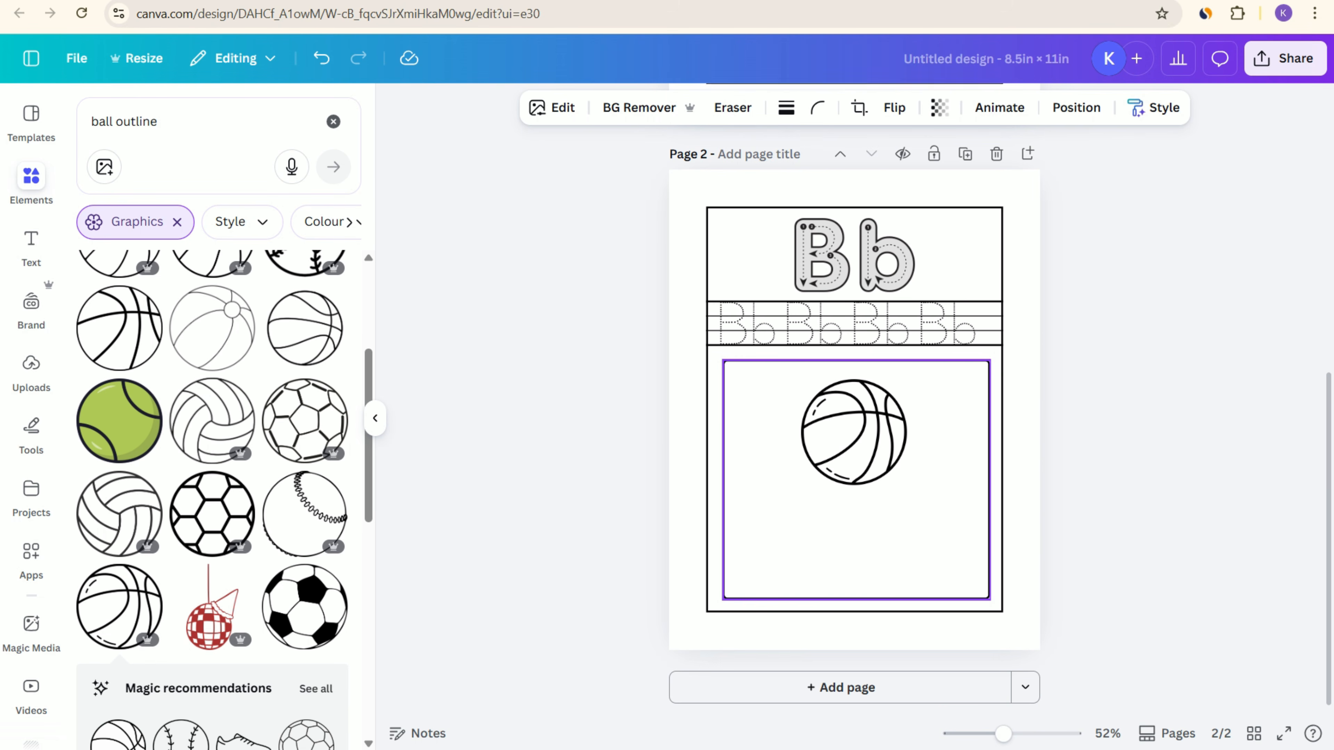
{"action": "left_click", "coordinate": [861, 436]}
{"action": "left_click", "coordinate": [788, 342]}
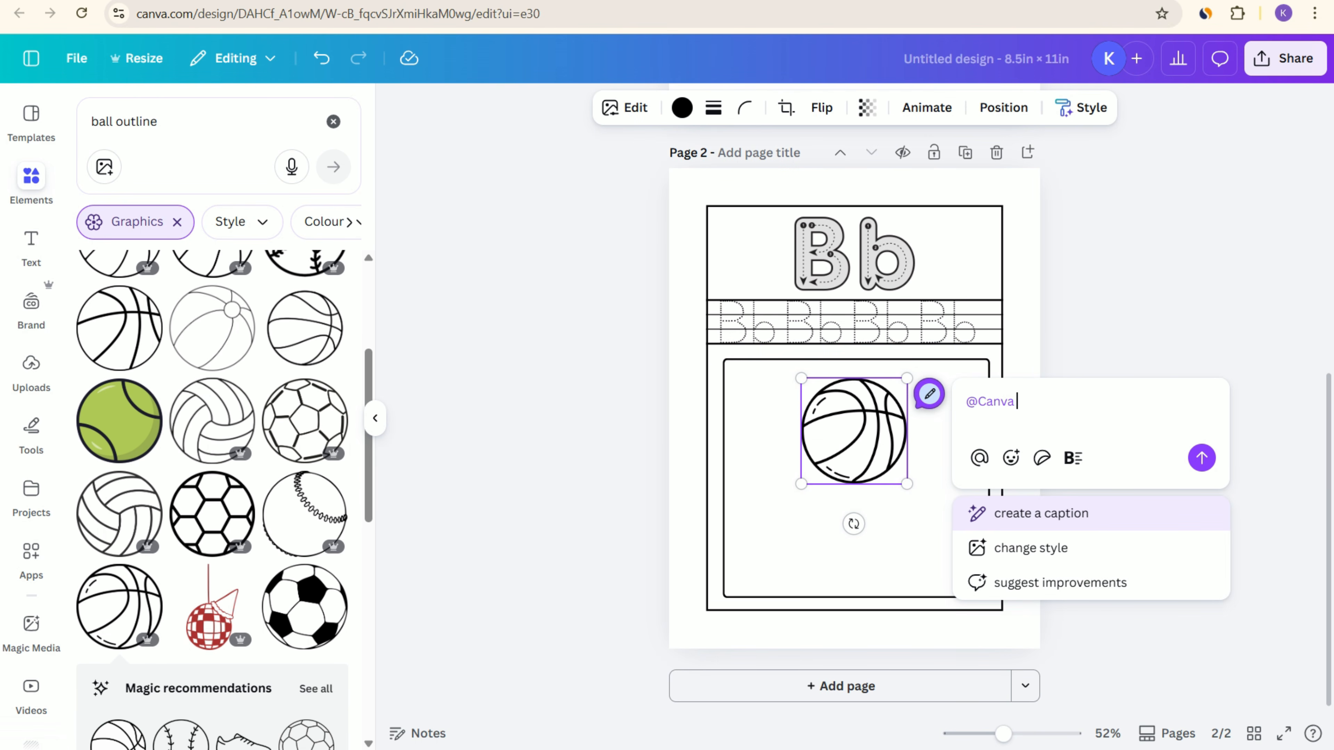
{"action": "key", "text": "ctrl+v"}
{"action": "key", "text": "shift+Left"}
{"action": "key", "text": "shift+Left"}
{"action": "key", "text": "shift+Left"}
{"action": "key", "text": "shift+Left"}
{"action": "key", "text": "shift+Left"}
{"action": "key", "text": "shift+Left"}
{"action": "key", "text": "shift+Left"}
{"action": "key", "text": "shift+Left"}
{"action": "key", "text": "shift+Left"}
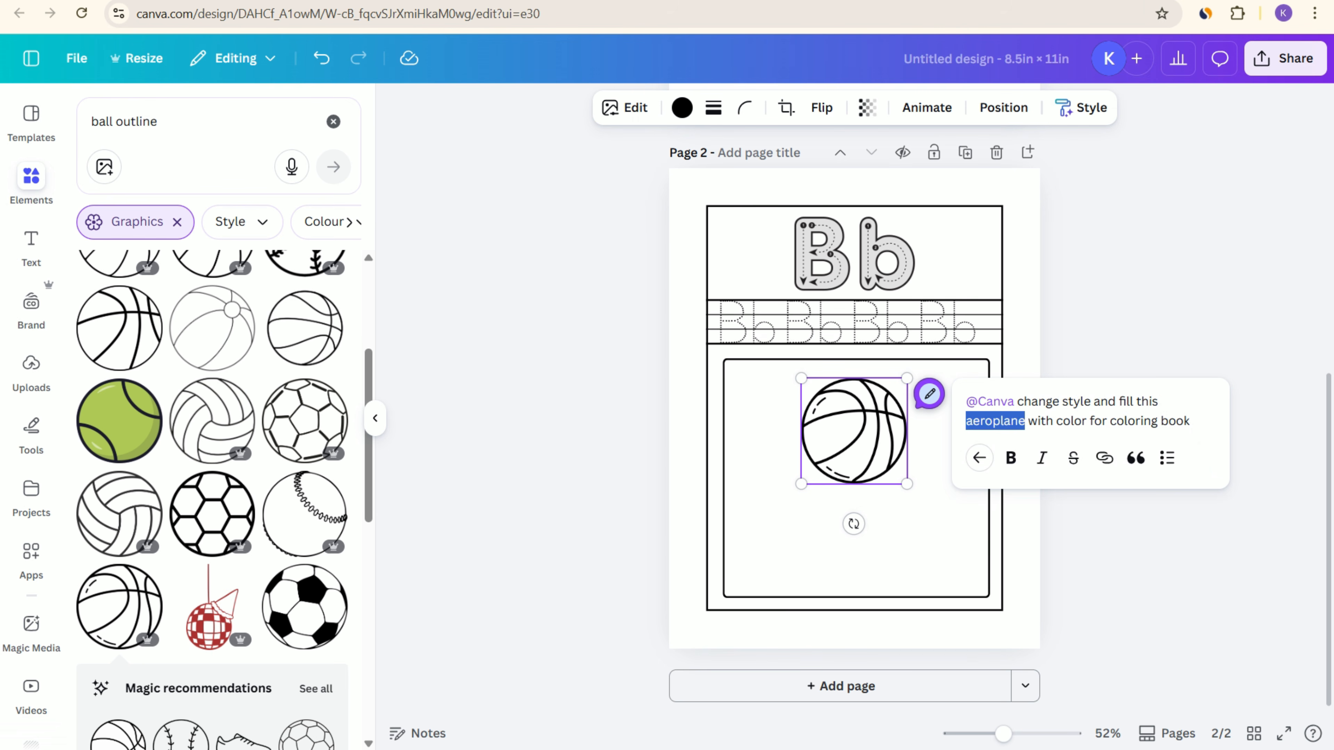
{"action": "key", "text": "BackSpace"}
{"action": "type", "text": "ball"}
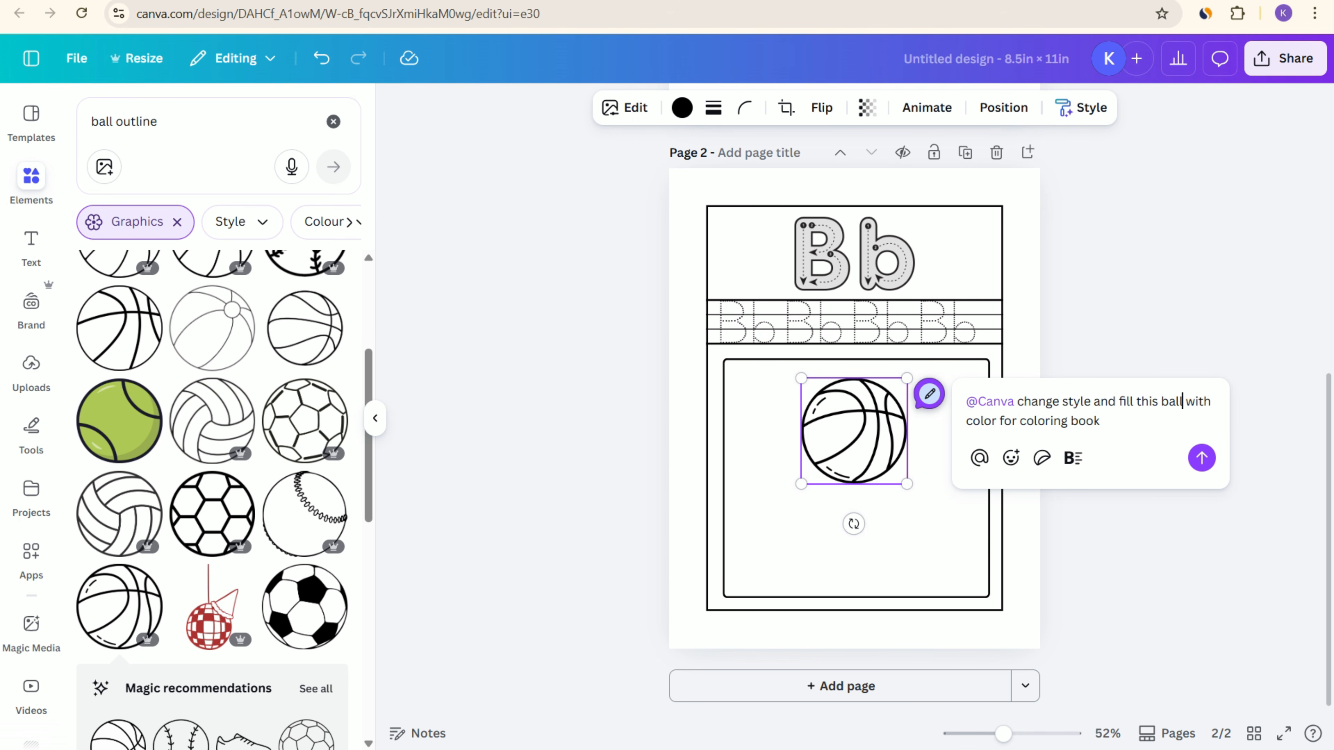
{"action": "left_click", "coordinate": [1202, 458]}
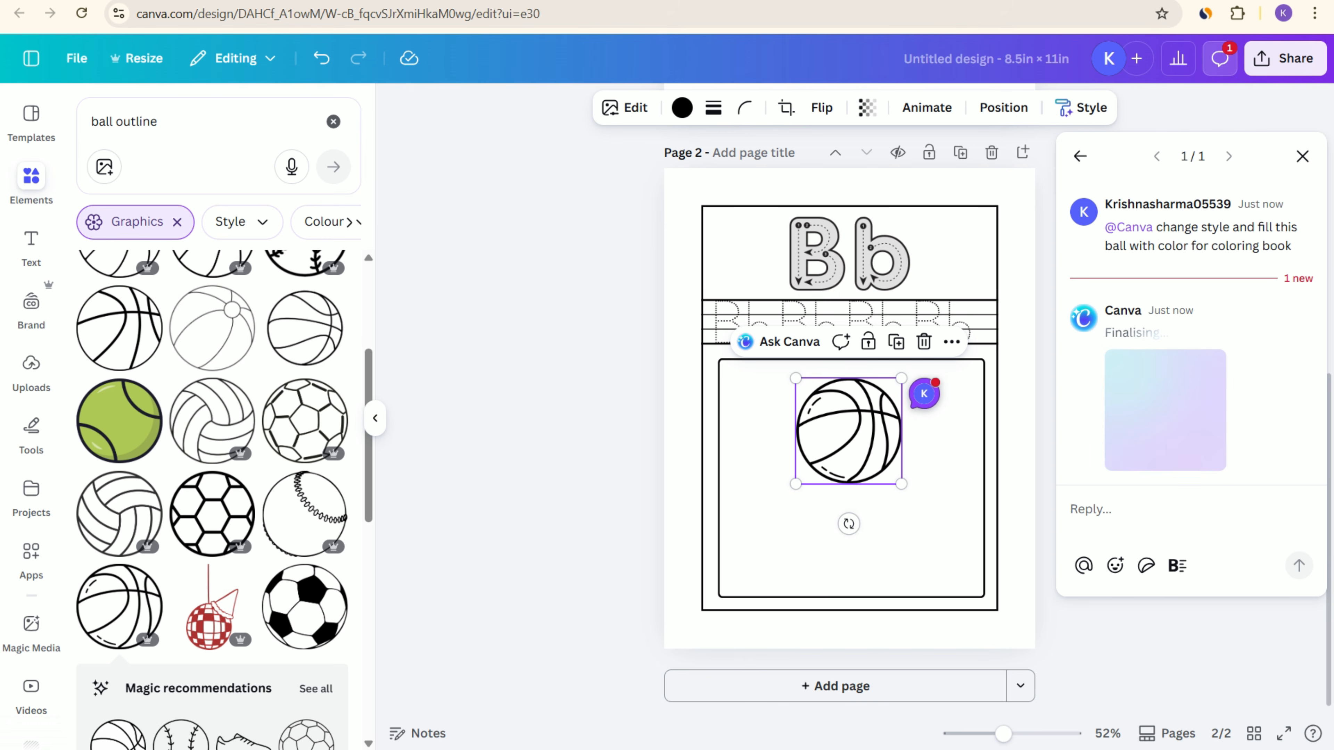
Step: Add the generated coloured ball to page 2, shrink it and place it in the lower left of the picture frame
{"action": "scroll", "coordinate": [851, 298], "scroll_direction": "up", "scroll_amount": 1}
{"action": "scroll", "coordinate": [851, 297], "scroll_direction": "up", "scroll_amount": 1}
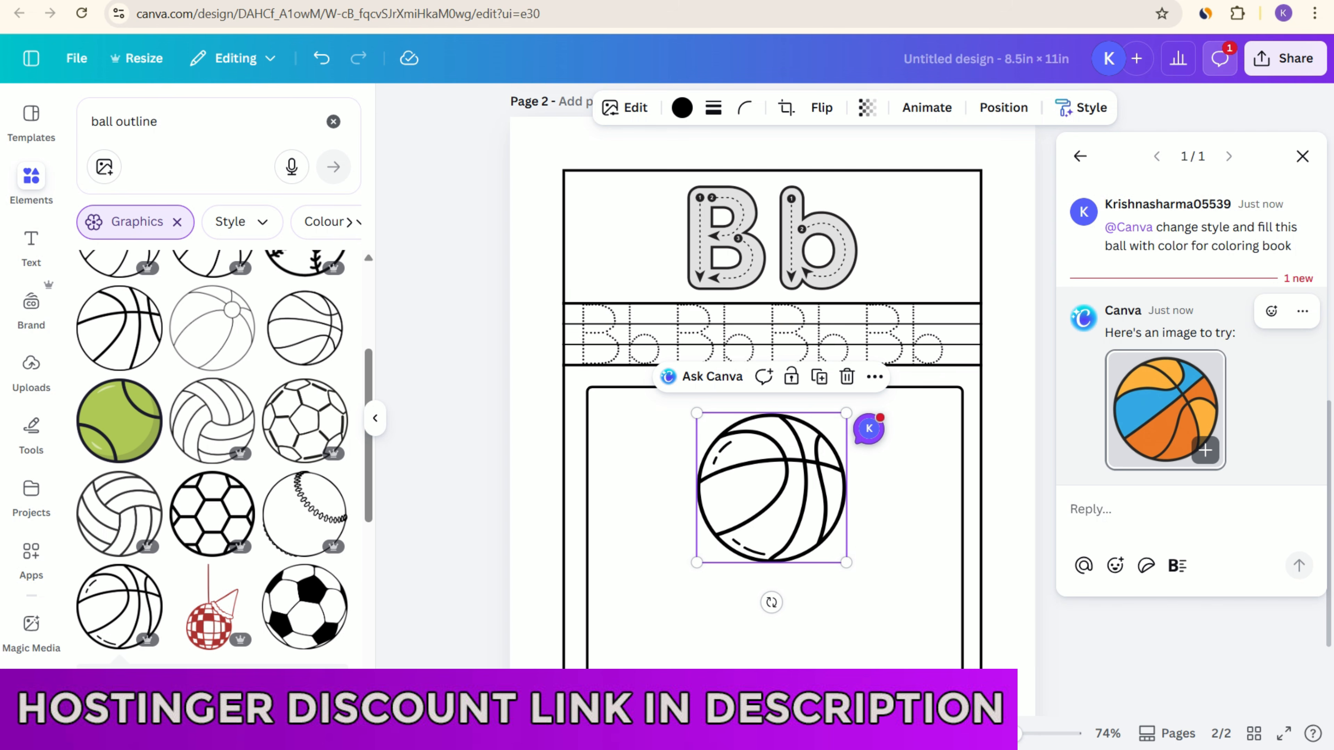
{"action": "left_click", "coordinate": [1205, 450]}
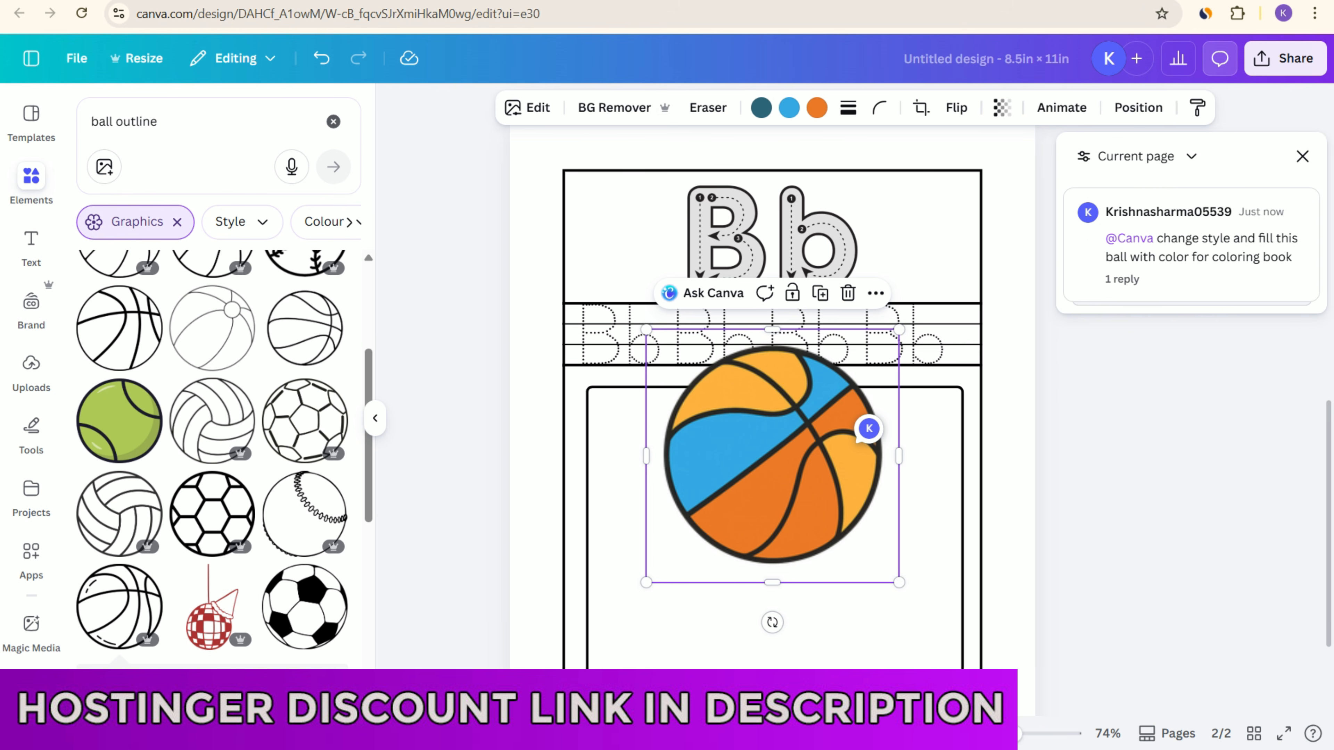
{"action": "left_click_drag", "start_coordinate": [772, 310], "coordinate": [754, 468]}
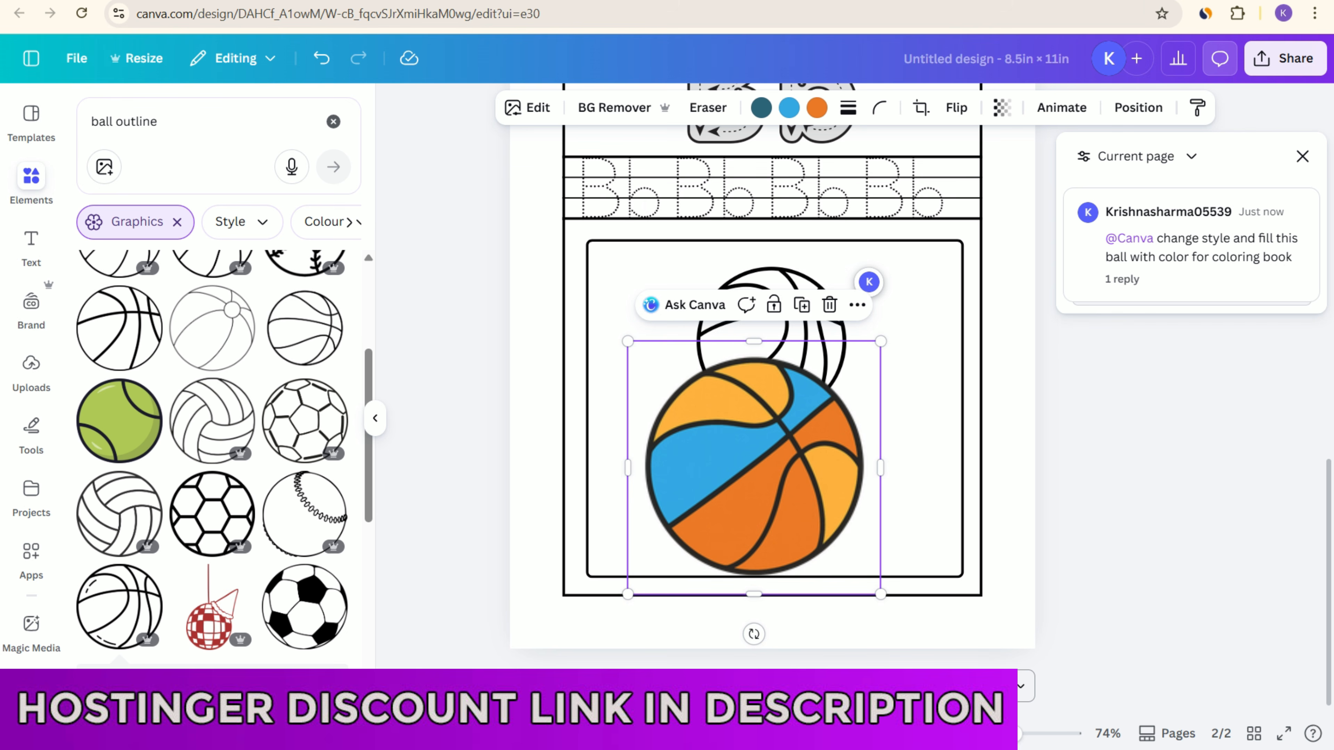
{"action": "left_click_drag", "start_coordinate": [880, 594], "coordinate": [771, 485]}
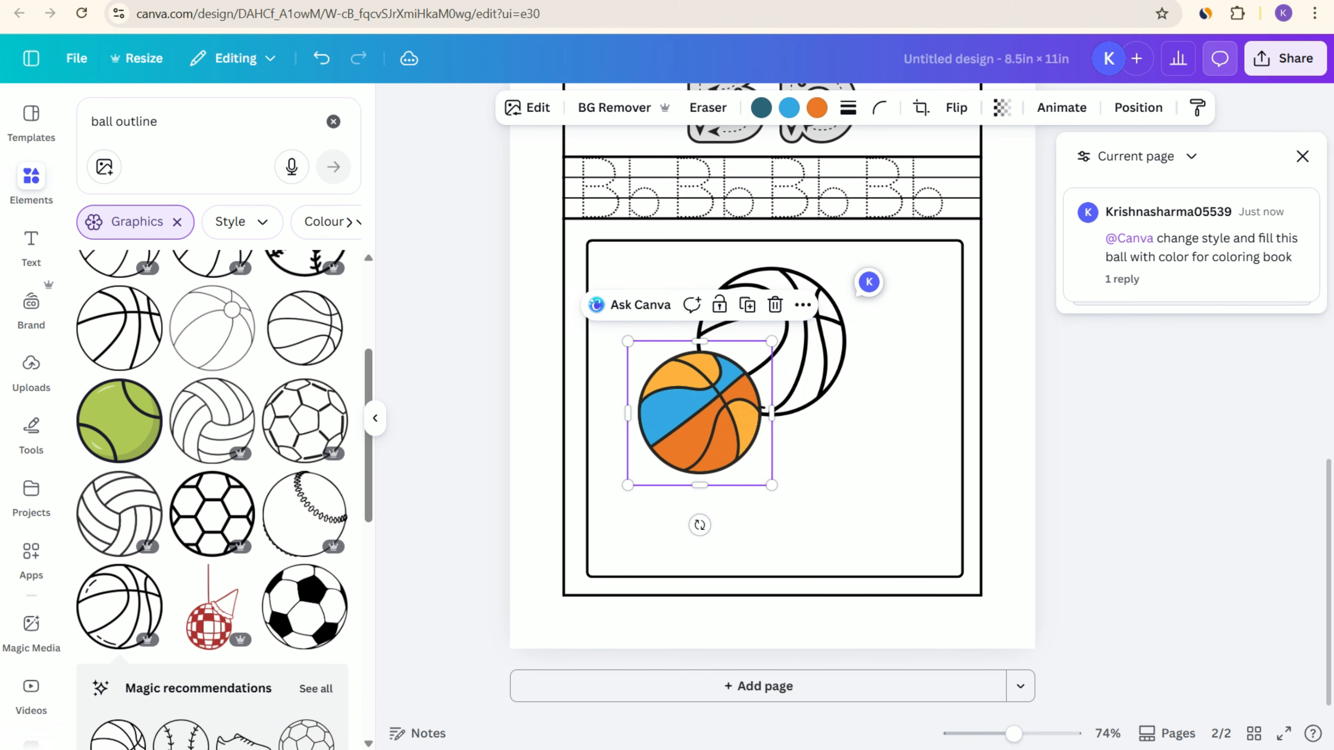
{"action": "left_click_drag", "start_coordinate": [700, 413], "coordinate": [677, 474]}
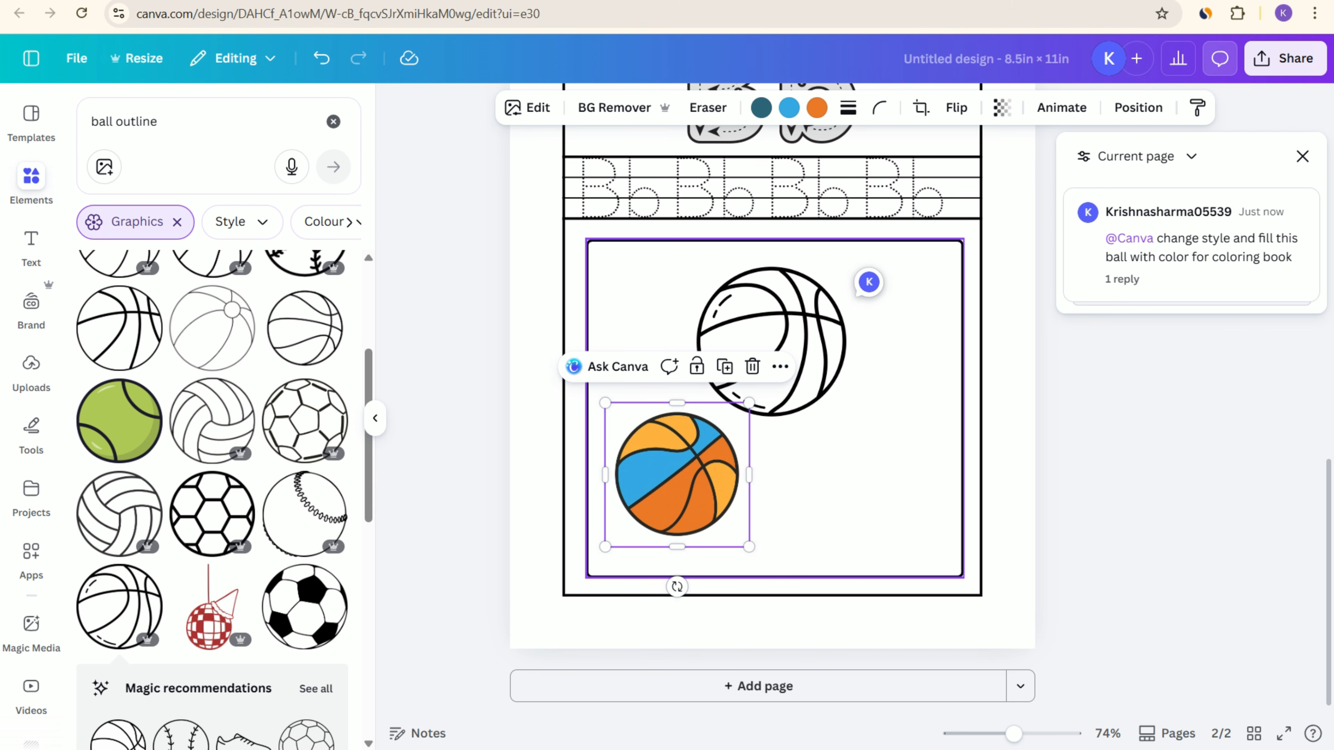
Step: Rotate the coloured ball, and move the outlined ball to the frame's upper right and enlarge it
{"action": "left_click_drag", "start_coordinate": [677, 586], "coordinate": [595, 490]}
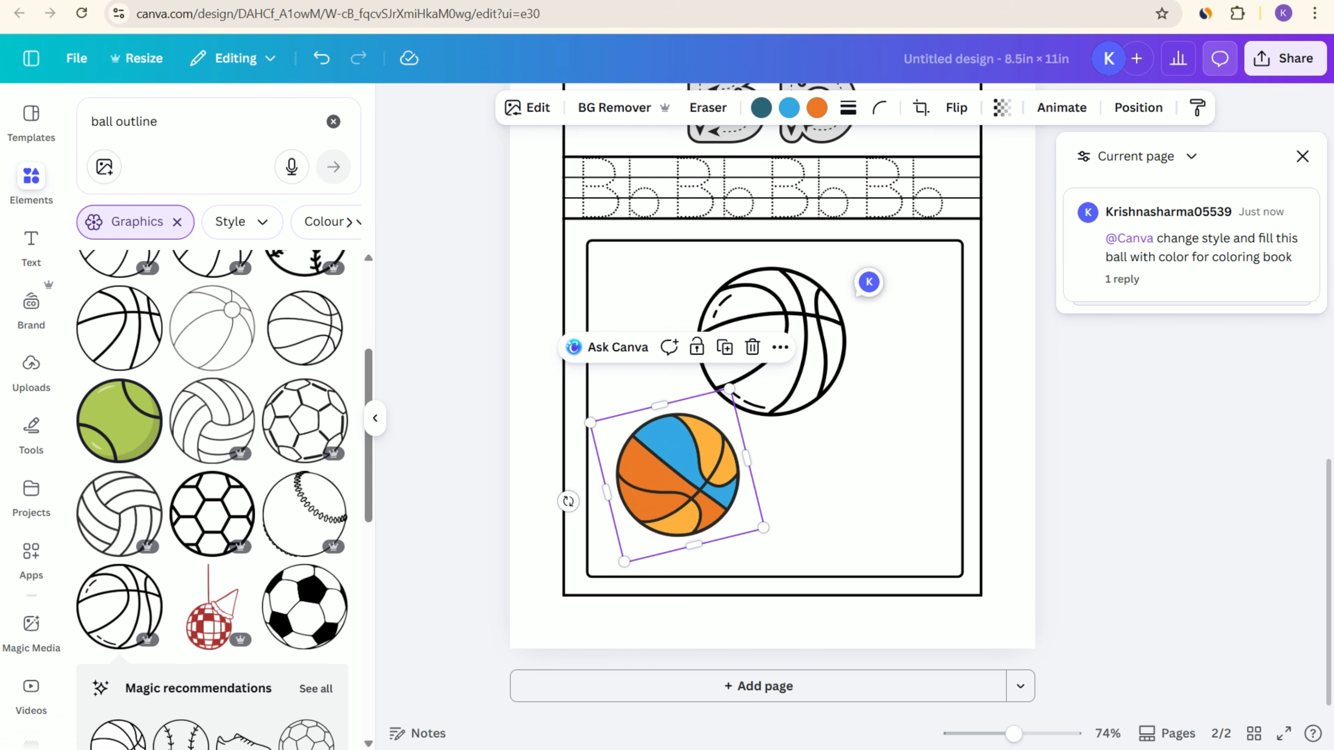
{"action": "key", "text": "Escape"}
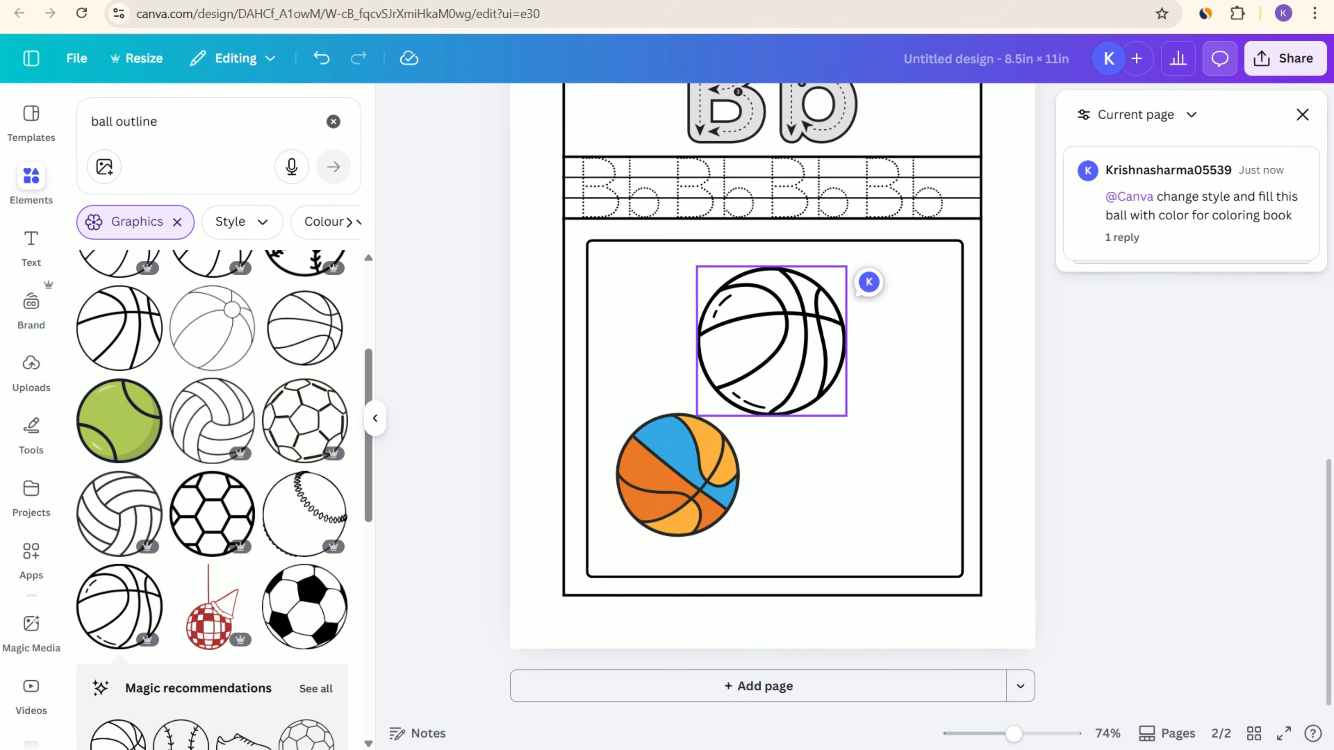
{"action": "left_click_drag", "start_coordinate": [678, 475], "coordinate": [670, 482]}
{"action": "left_click_drag", "start_coordinate": [766, 350], "coordinate": [853, 341]}
{"action": "left_click_drag", "start_coordinate": [783, 408], "coordinate": [761, 431]}
{"action": "left_click_drag", "start_coordinate": [681, 477], "coordinate": [690, 477]}
{"action": "left_click", "coordinate": [462, 473]}
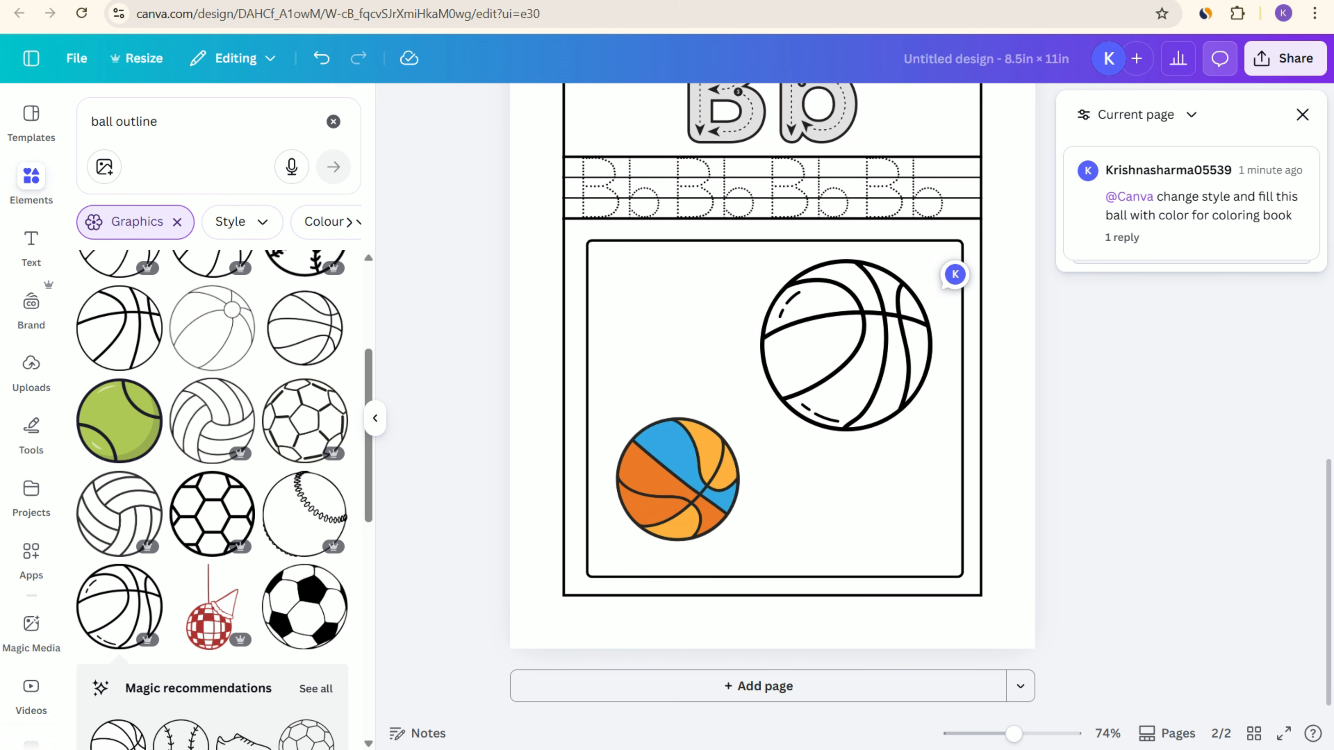
Step: Ask Canva about the outlined ball with the copied prompt "change style and fill this aeroplane with color for coloring book"
{"action": "left_click", "coordinate": [847, 347]}
{"action": "left_click", "coordinate": [682, 479]}
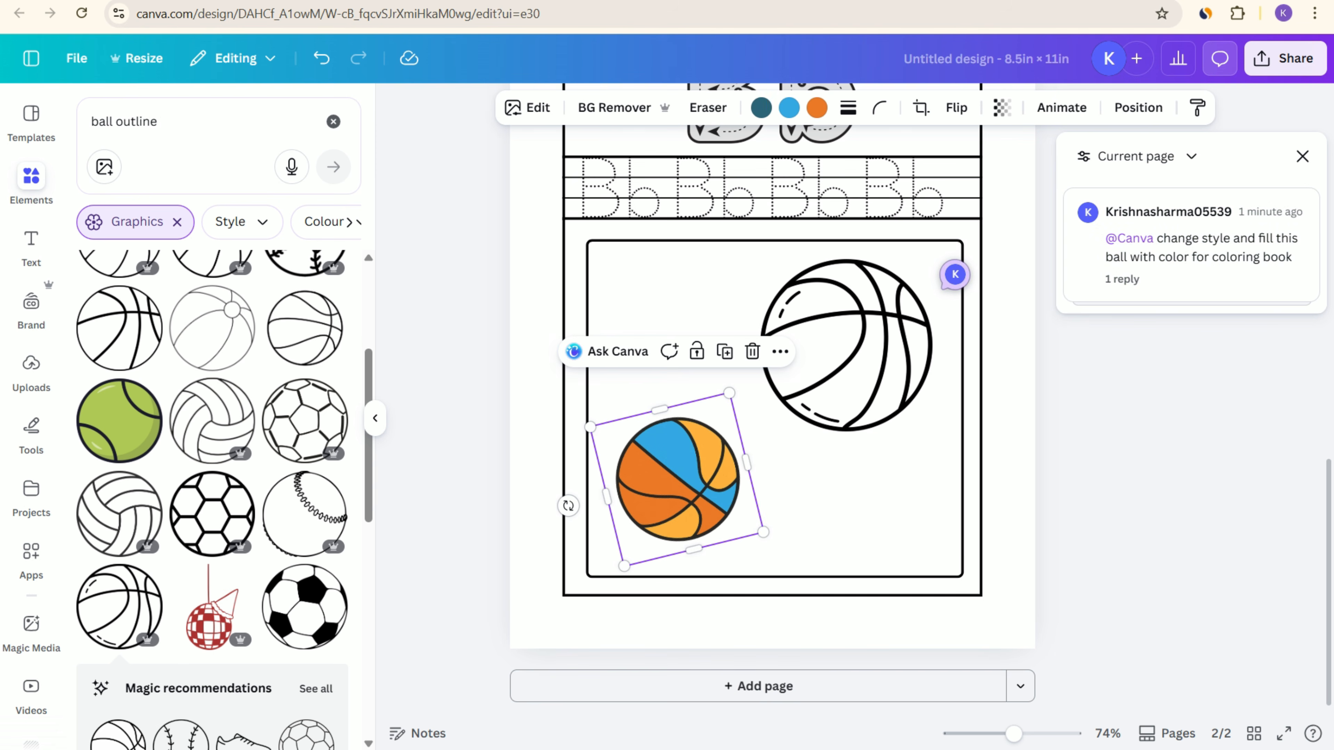
{"action": "left_click", "coordinate": [847, 347]}
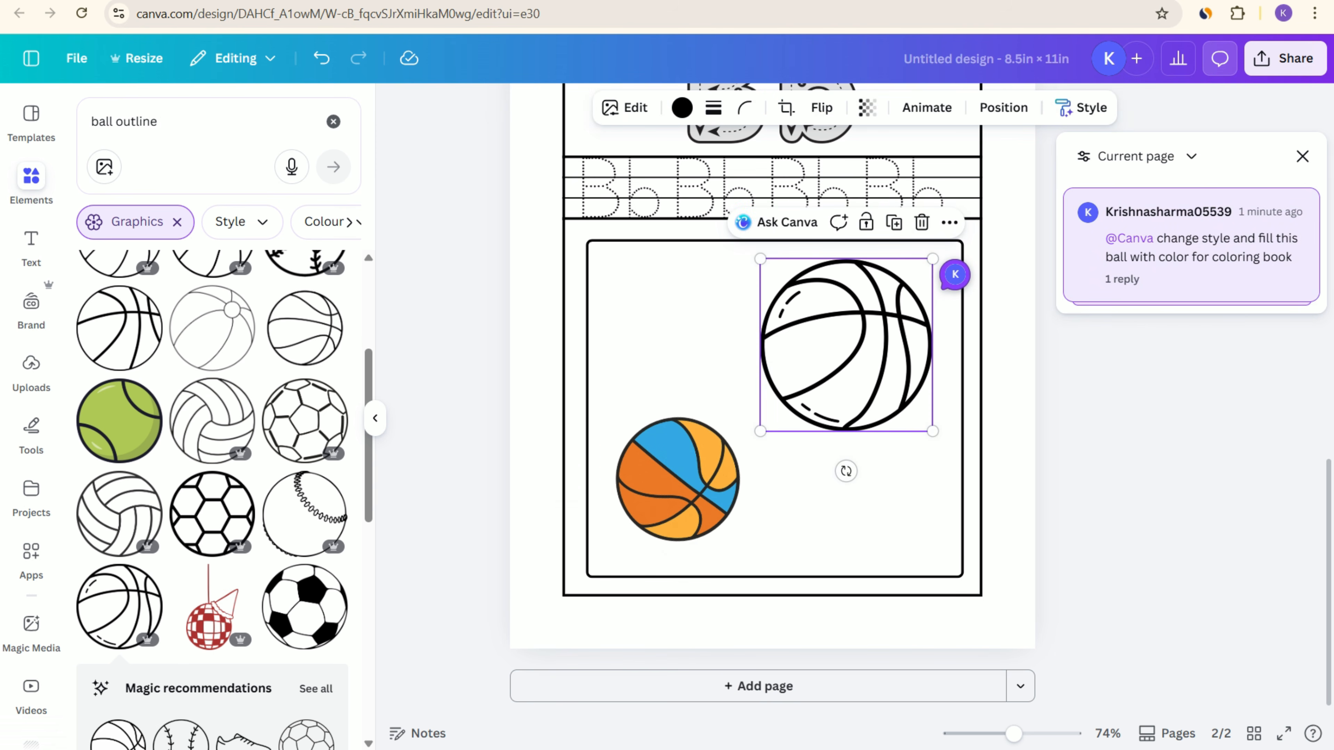
{"action": "left_click", "coordinate": [682, 479]}
{"action": "left_click", "coordinate": [846, 346]}
{"action": "left_click", "coordinate": [782, 222]}
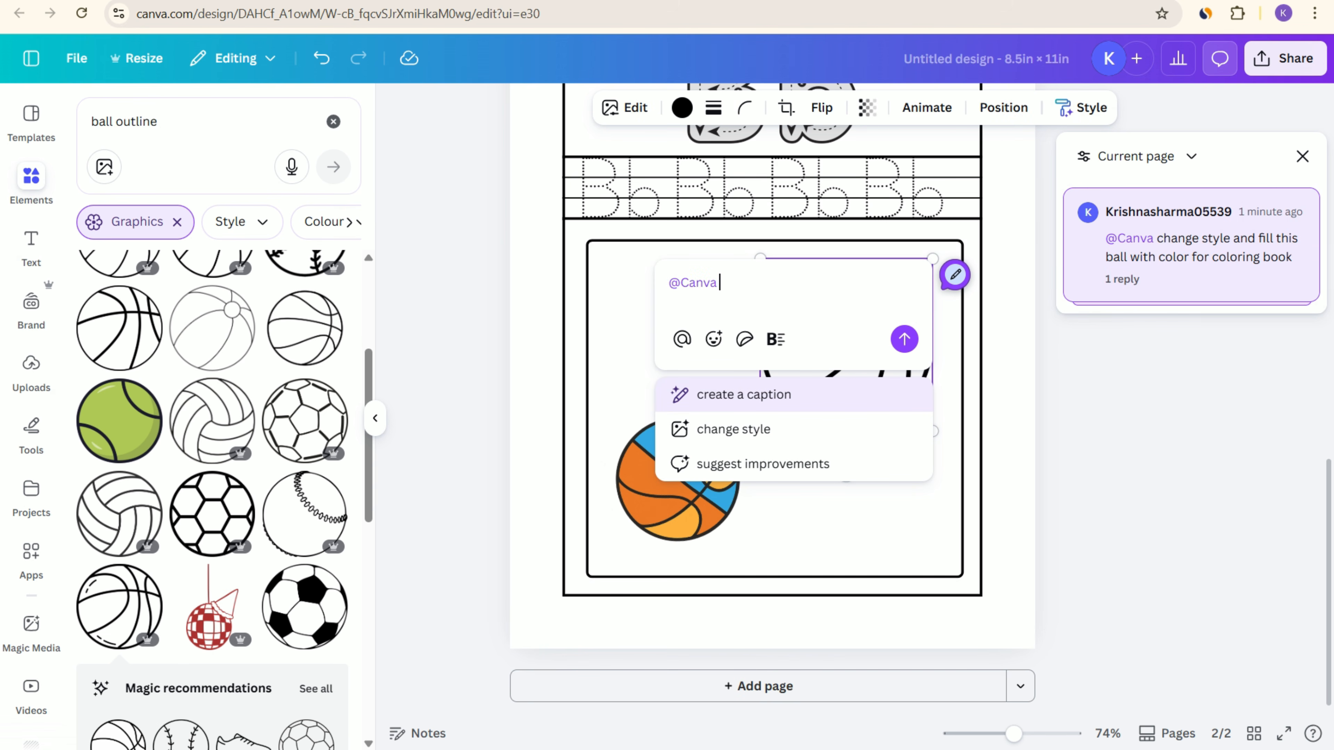
{"action": "type", "text": "change style and fill this aeroplane with color for coloring book"}
{"action": "key", "text": "Return"}
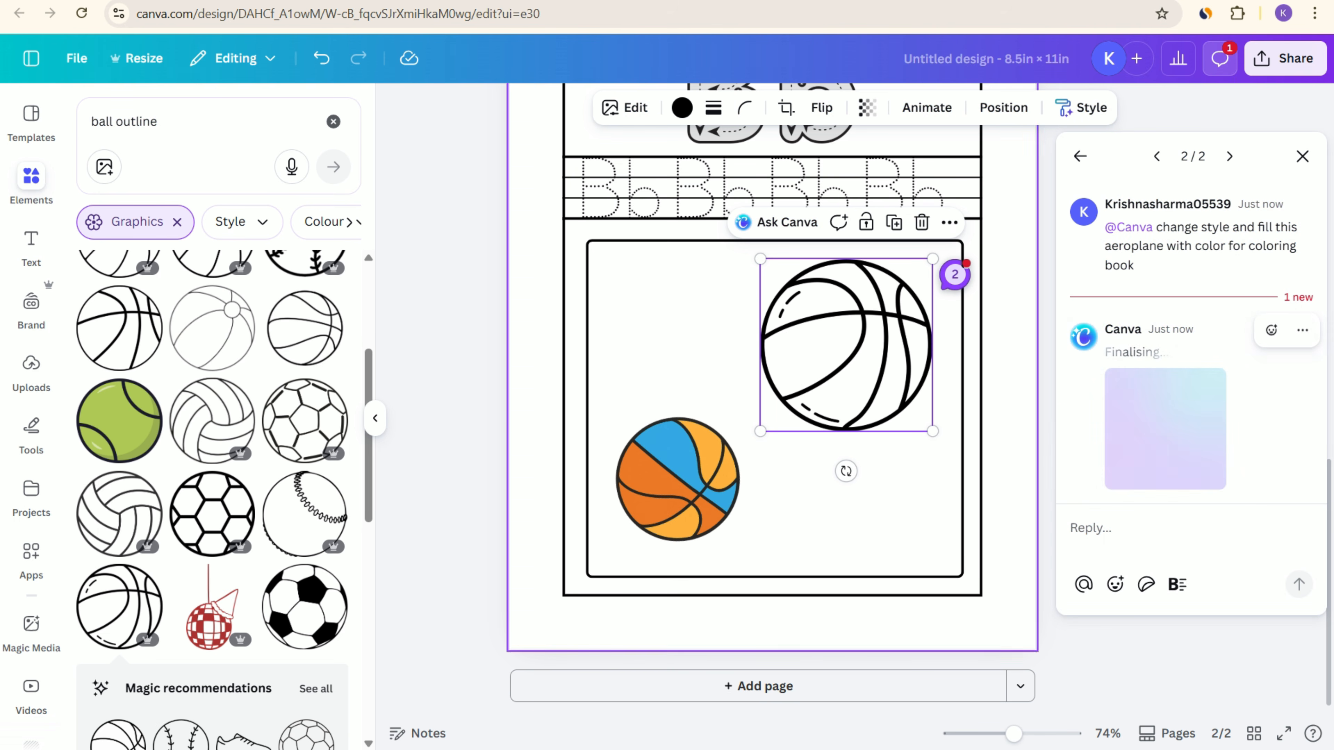
Step: Duplicate the finished Bb page as page 3
{"action": "scroll", "coordinate": [960, 303], "scroll_direction": "up", "scroll_amount": 6}
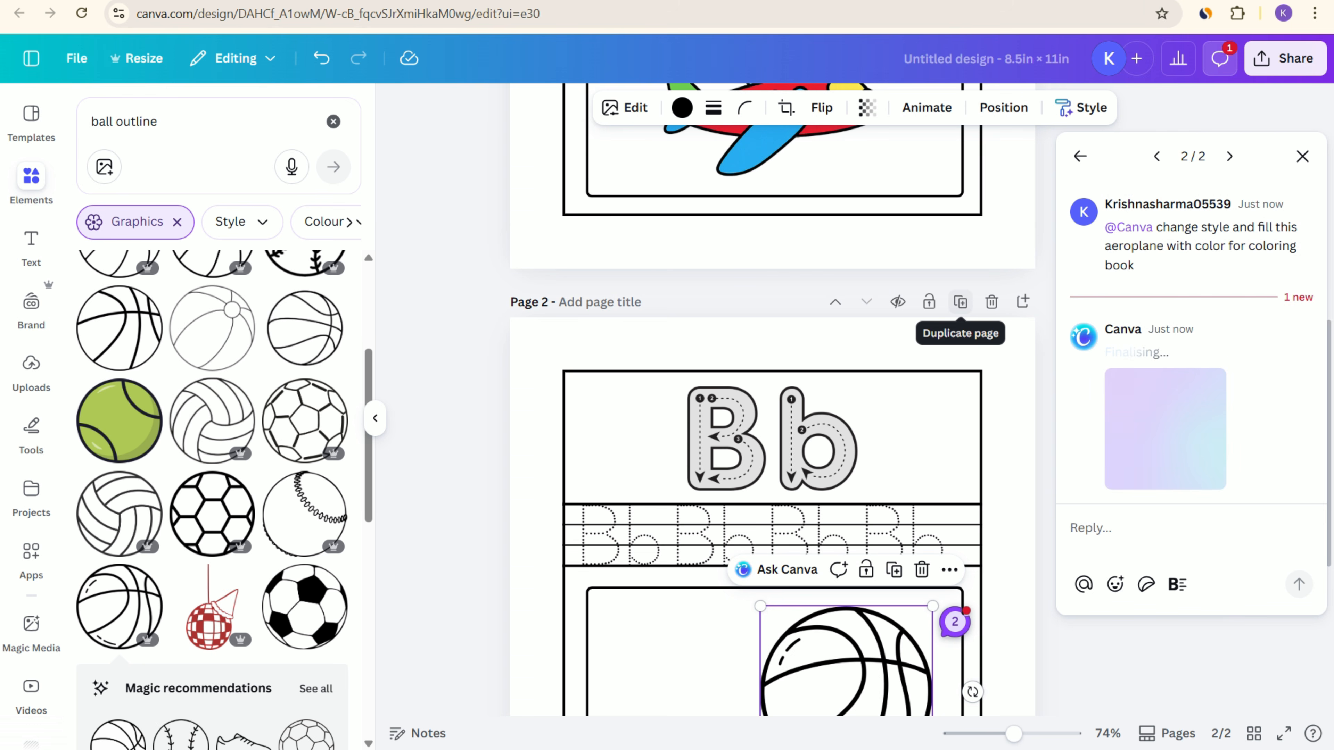
{"action": "left_click", "coordinate": [960, 302]}
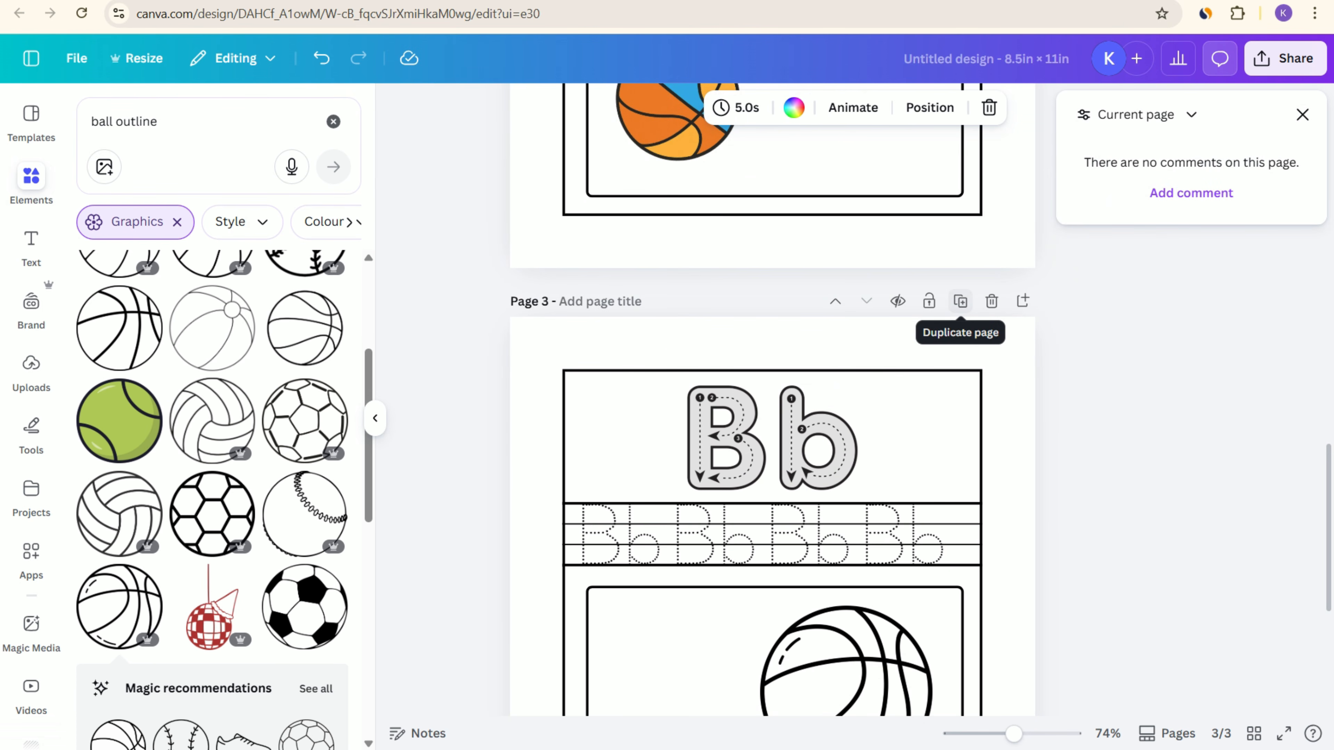
Step: Try replacing page 2's outlined ball with the image from Canva's aeroplane reply, and undo the replacement
{"action": "scroll", "coordinate": [961, 302], "scroll_direction": "up", "scroll_amount": 7}
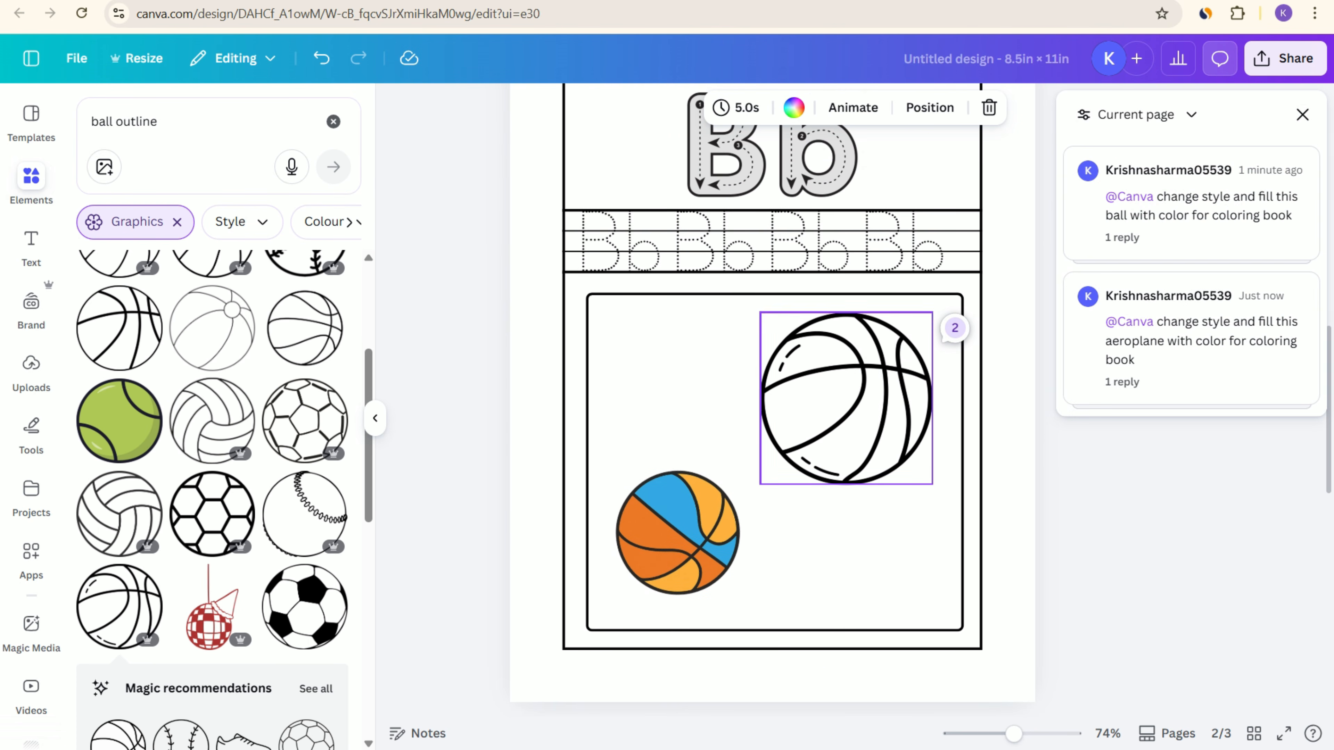
{"action": "left_click", "coordinate": [955, 327]}
{"action": "left_click", "coordinate": [1191, 382]}
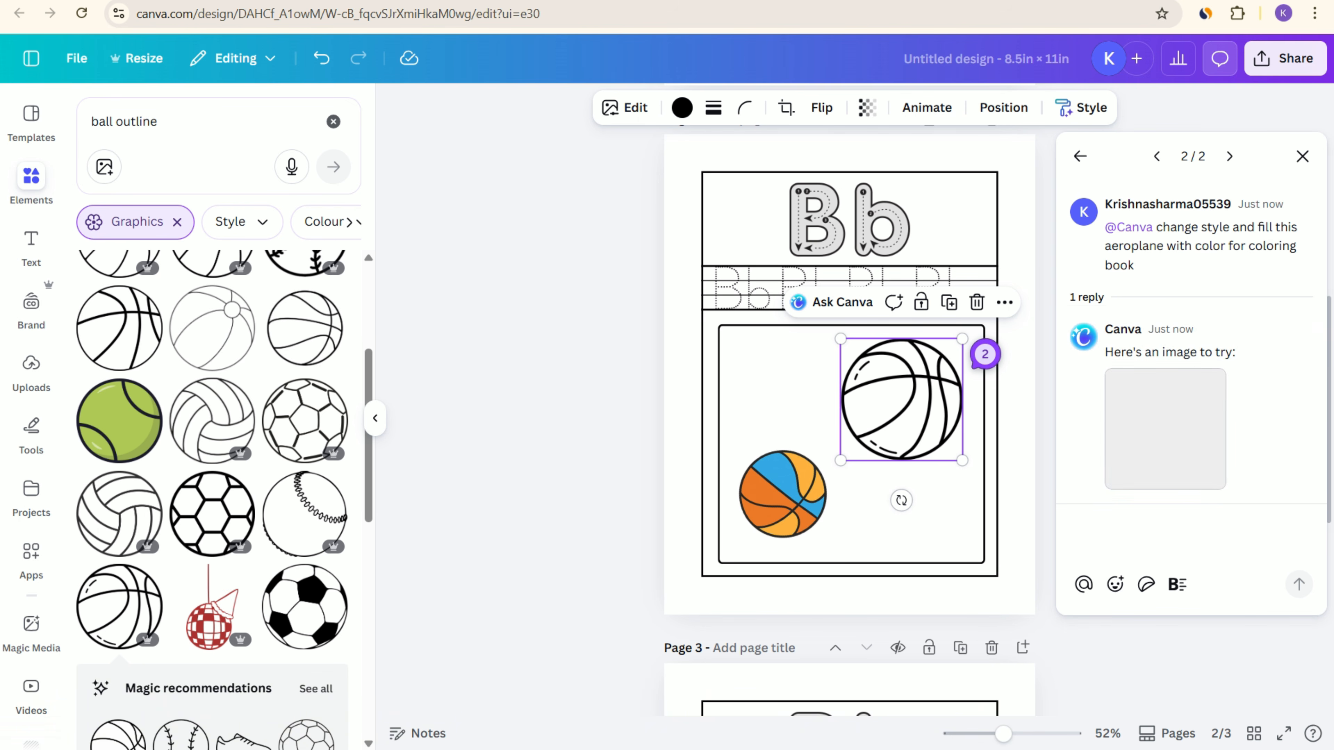
{"action": "left_click", "coordinate": [1205, 471]}
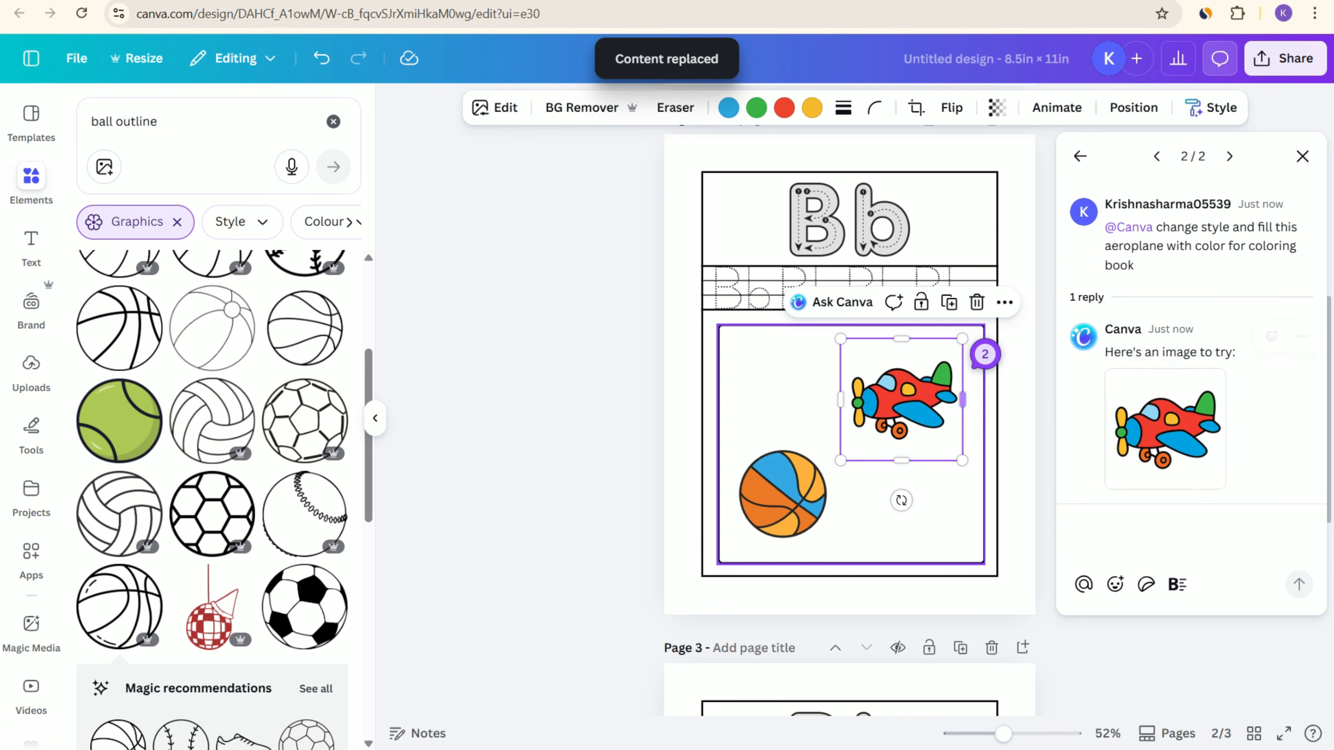
{"action": "mouse_move", "coordinate": [1204, 467]}
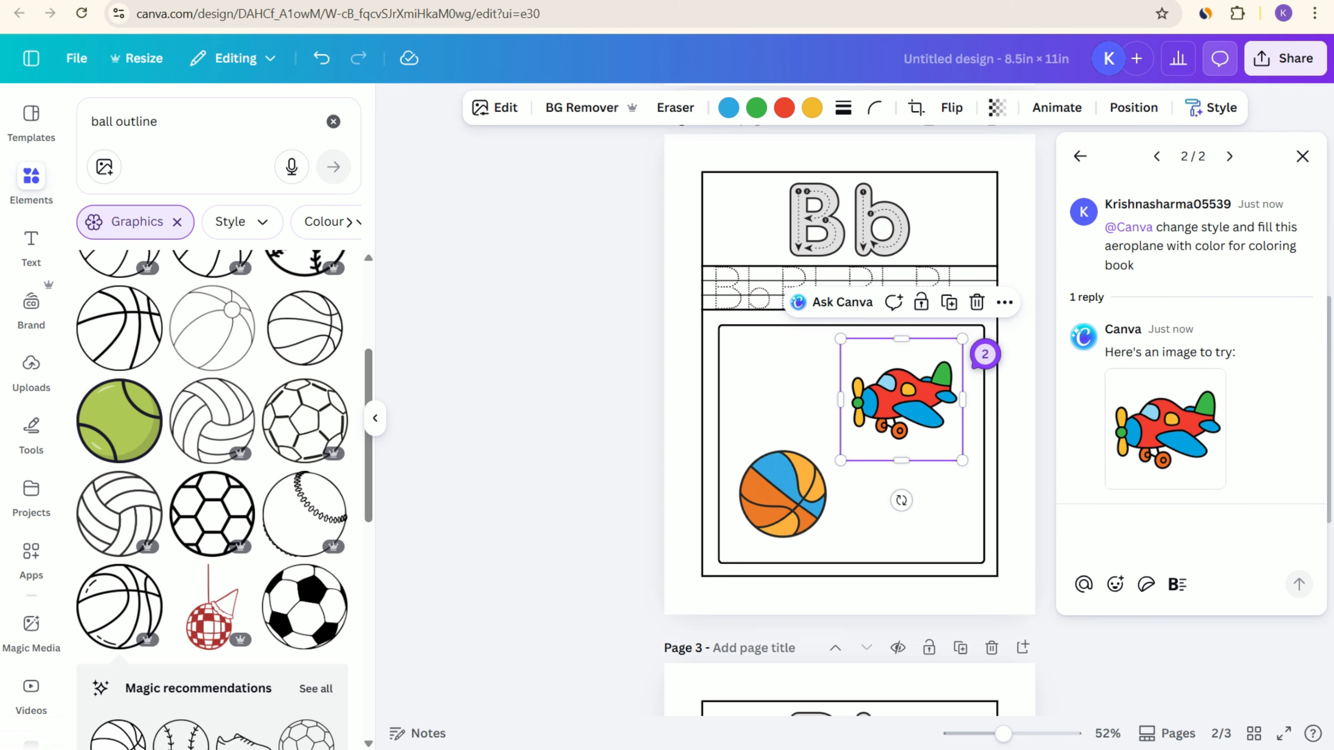
{"action": "key", "text": "ctrl+z"}
{"action": "left_click", "coordinate": [1015, 463]}
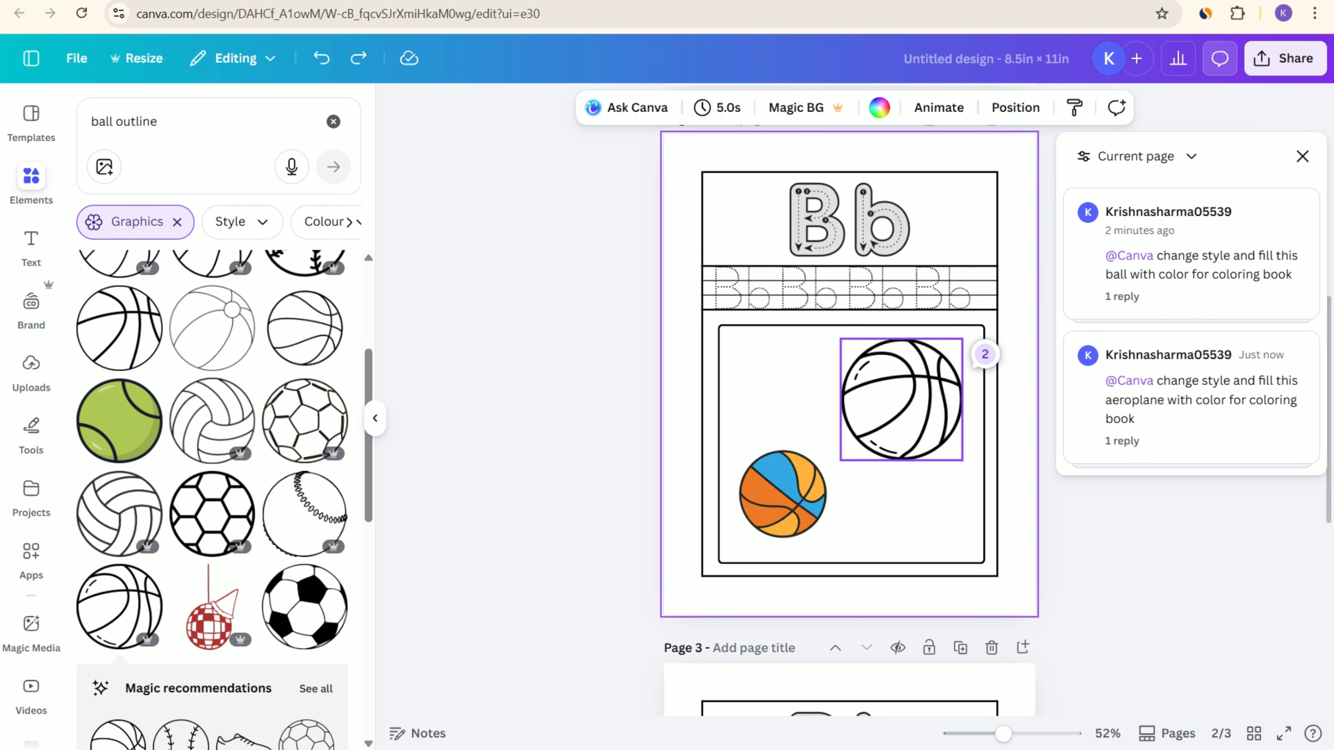
Step: Ask Canva about page 2's outlined ball with the prompt "change style and fill this basket ball with color for coloring book"
{"action": "left_click", "coordinate": [901, 401]}
{"action": "left_click", "coordinate": [840, 302]}
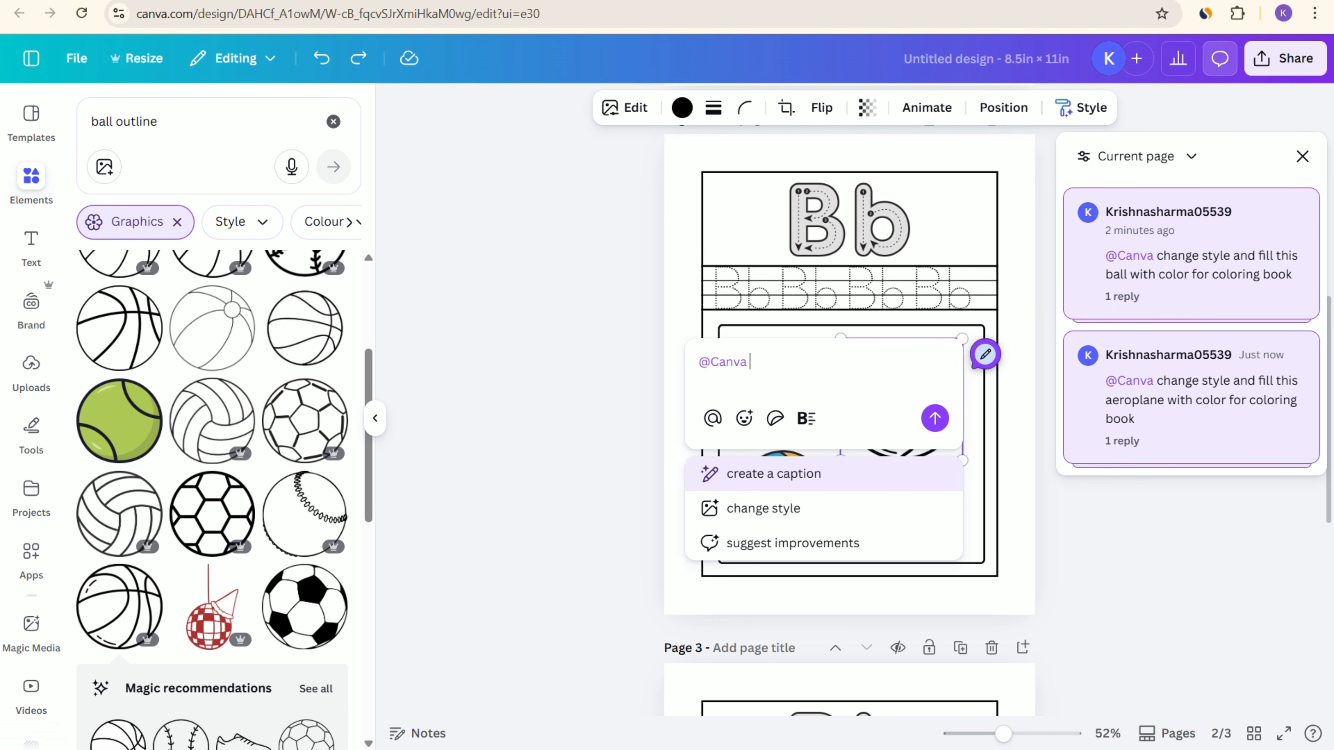
{"action": "type", "text": "change style and fill this aeroplane with color for coloring book"}
{"action": "left_click_drag", "start_coordinate": [757, 381], "coordinate": [699, 381]}
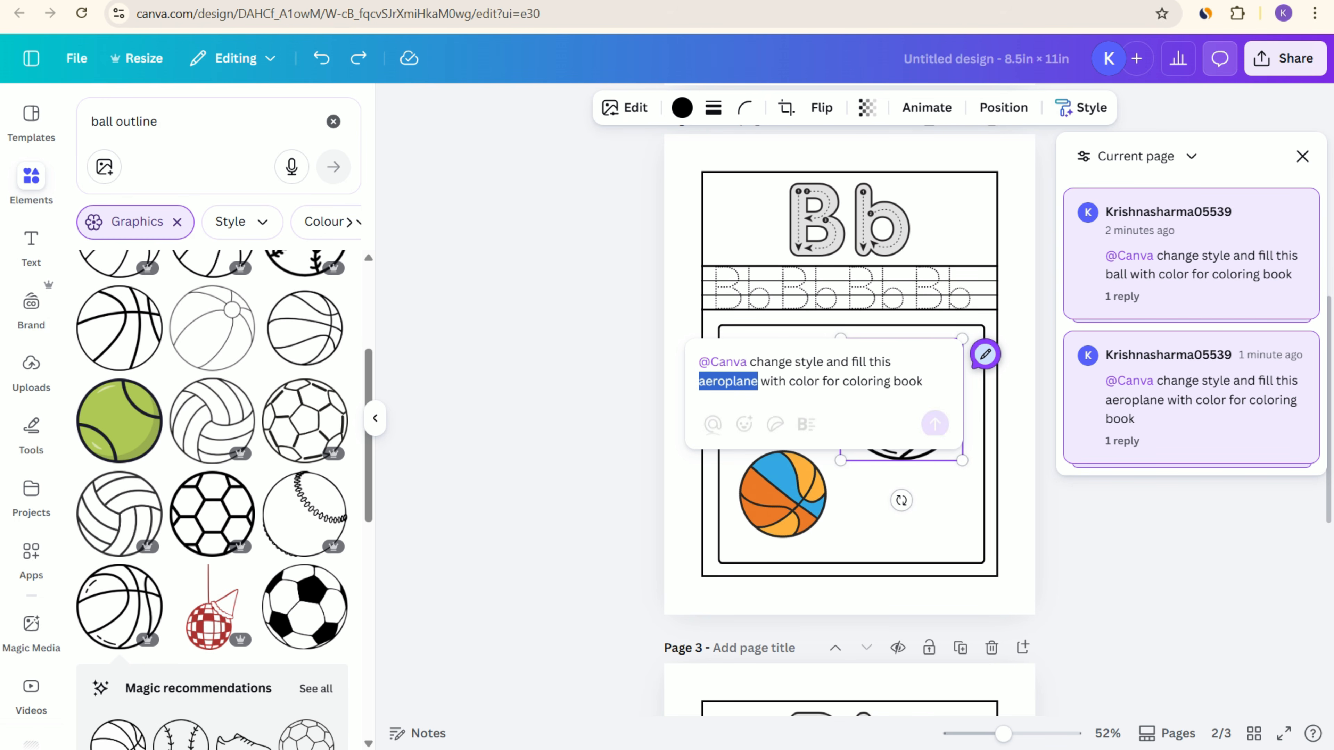
{"action": "type", "text": "basket"}
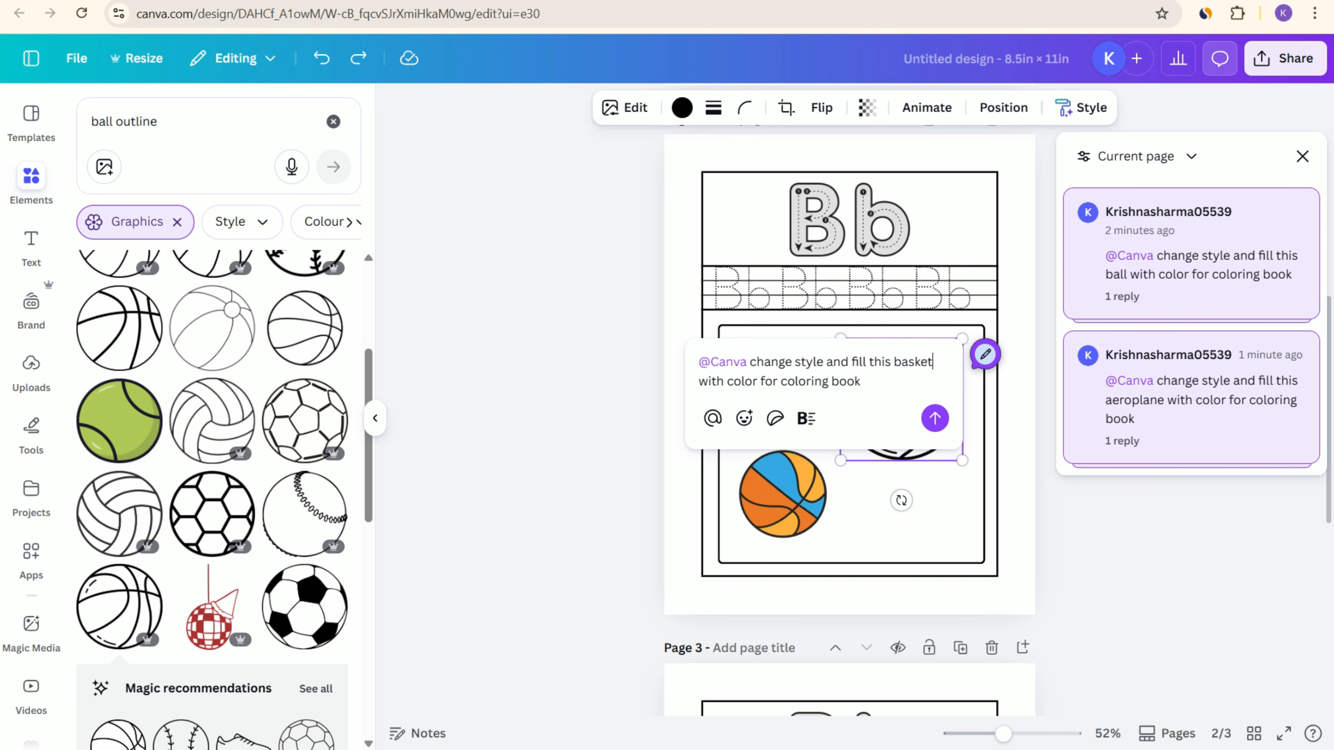
{"action": "type", "text": " ball"}
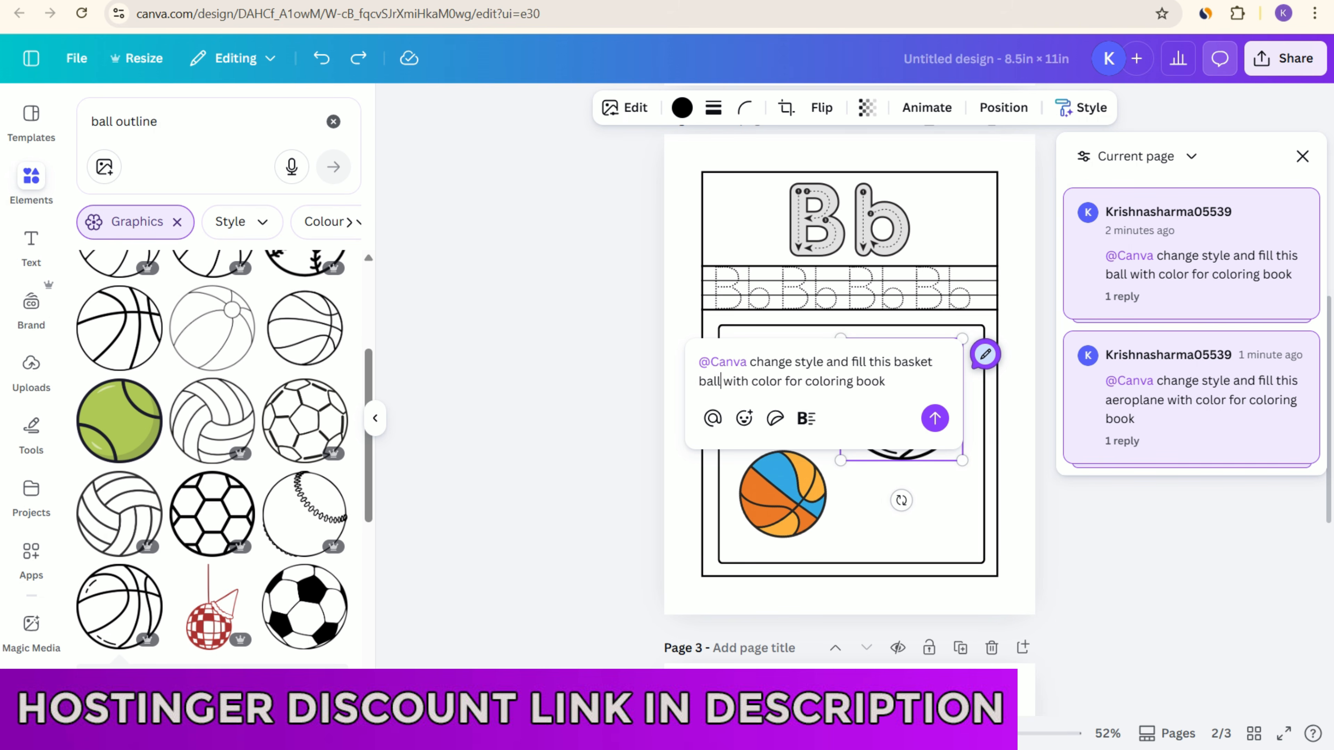
{"action": "left_click", "coordinate": [935, 418]}
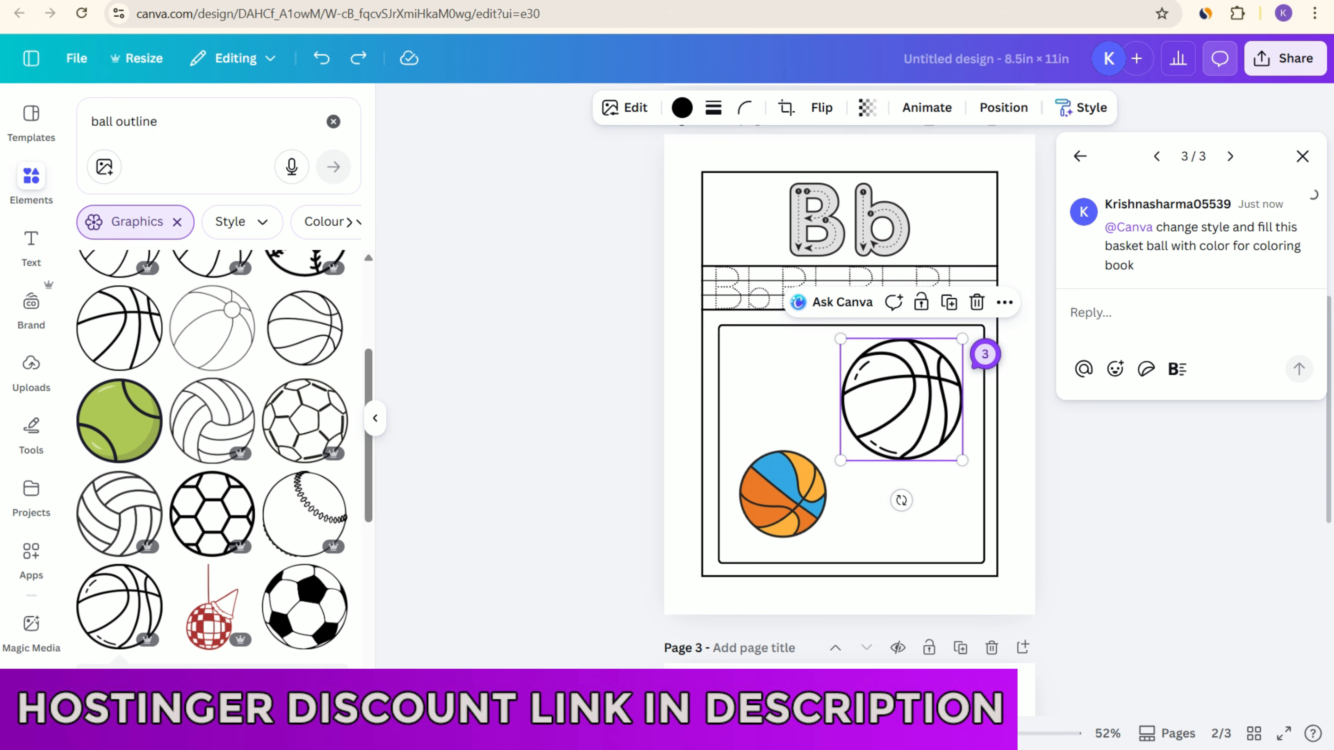
Step: Delete the large Bb tracing letters and all four dotted Bb pairs from page 3
{"action": "scroll", "coordinate": [893, 420], "scroll_direction": "down", "scroll_amount": 5}
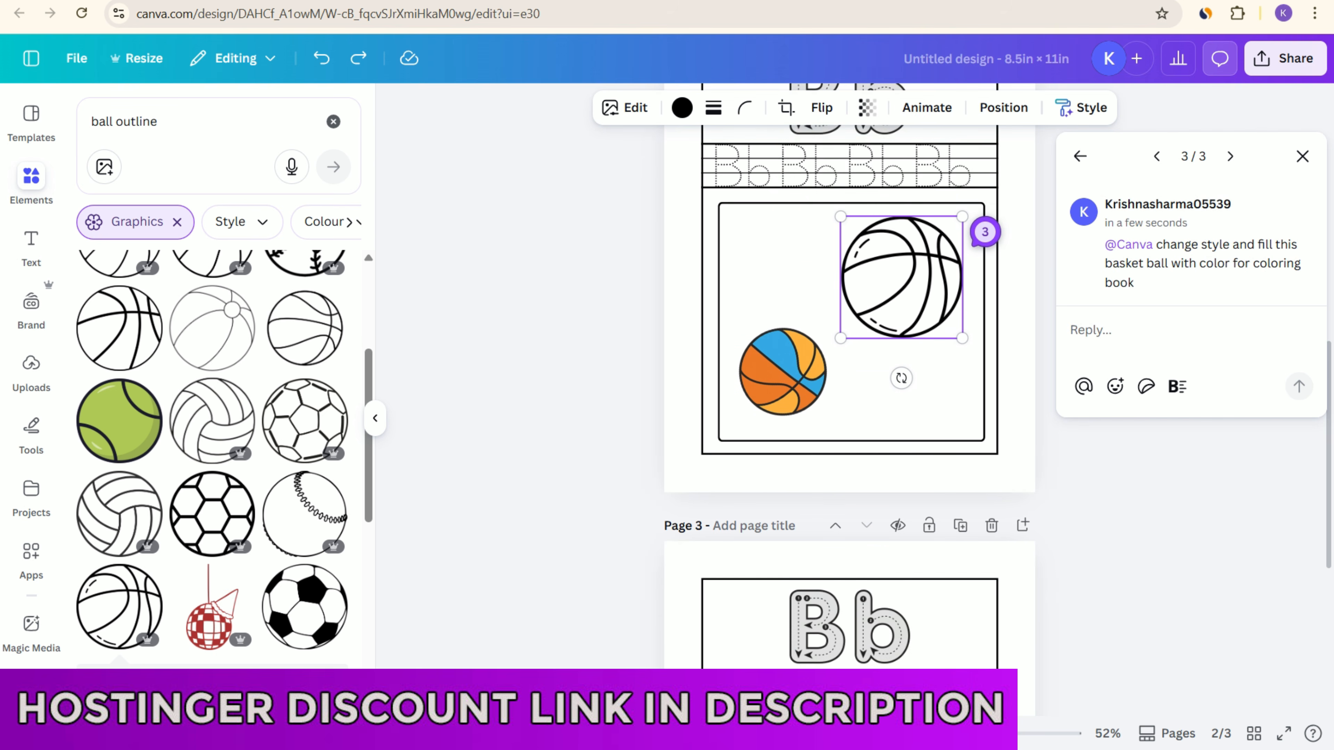
{"action": "scroll", "coordinate": [850, 436], "scroll_direction": "up", "scroll_amount": 2}
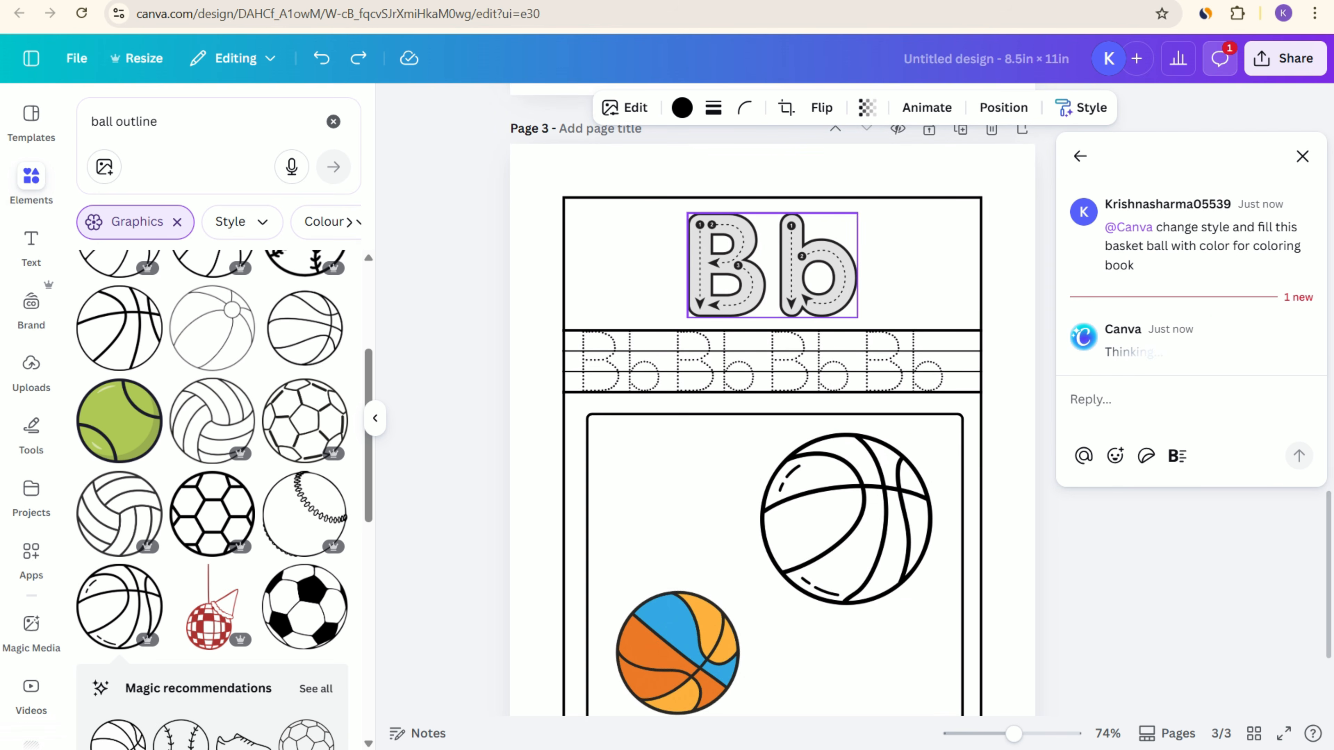
{"action": "left_click", "coordinate": [772, 266]}
{"action": "left_click", "coordinate": [848, 177]}
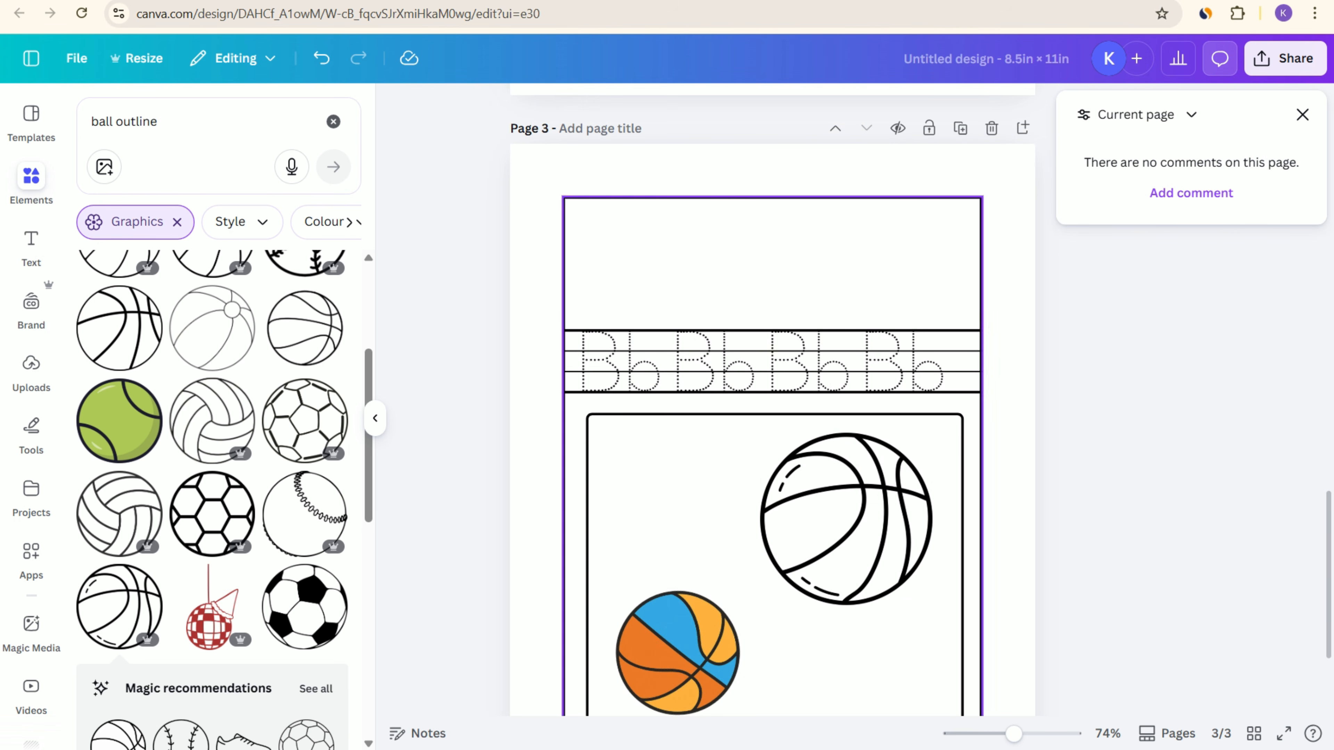
{"action": "left_click", "coordinate": [809, 362]}
{"action": "left_click", "coordinate": [885, 294]}
{"action": "left_click", "coordinate": [715, 362]}
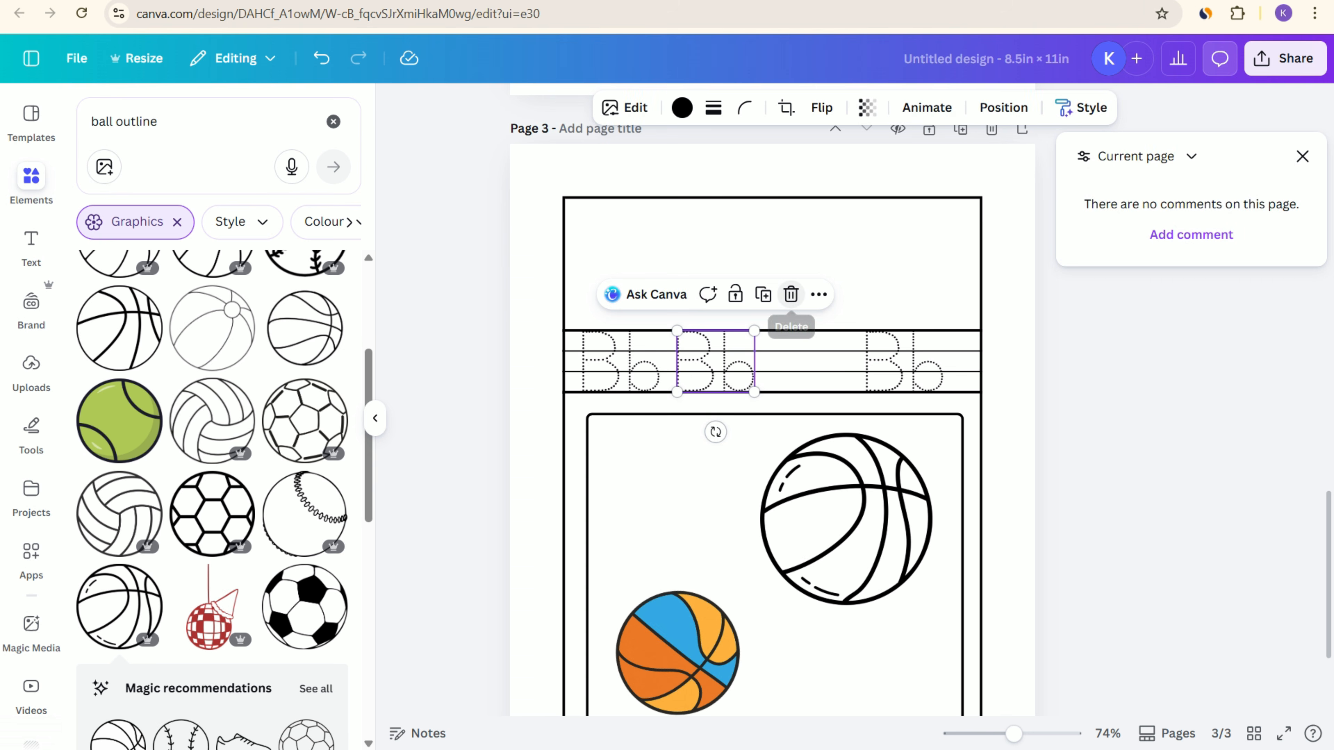
{"action": "left_click", "coordinate": [791, 294]}
{"action": "left_click", "coordinate": [621, 361]}
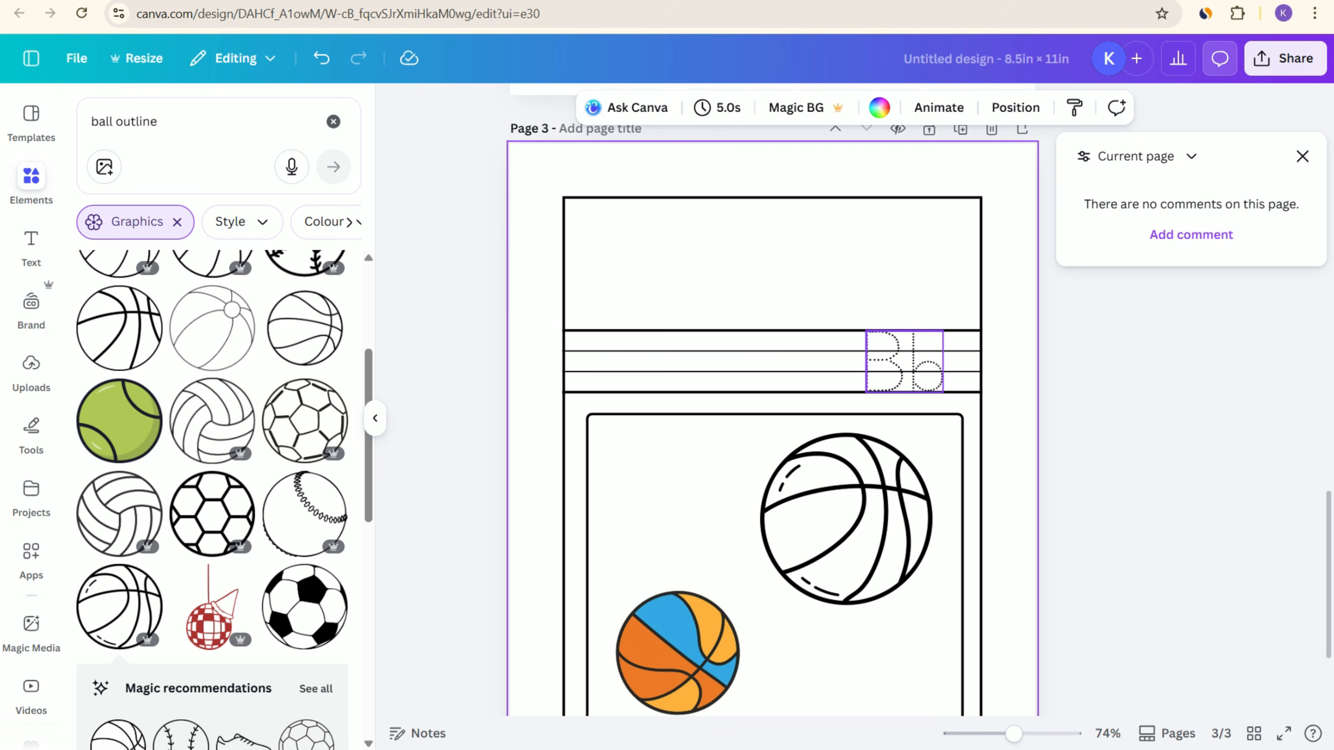
{"action": "left_click", "coordinate": [903, 363]}
{"action": "key", "text": "Delete"}
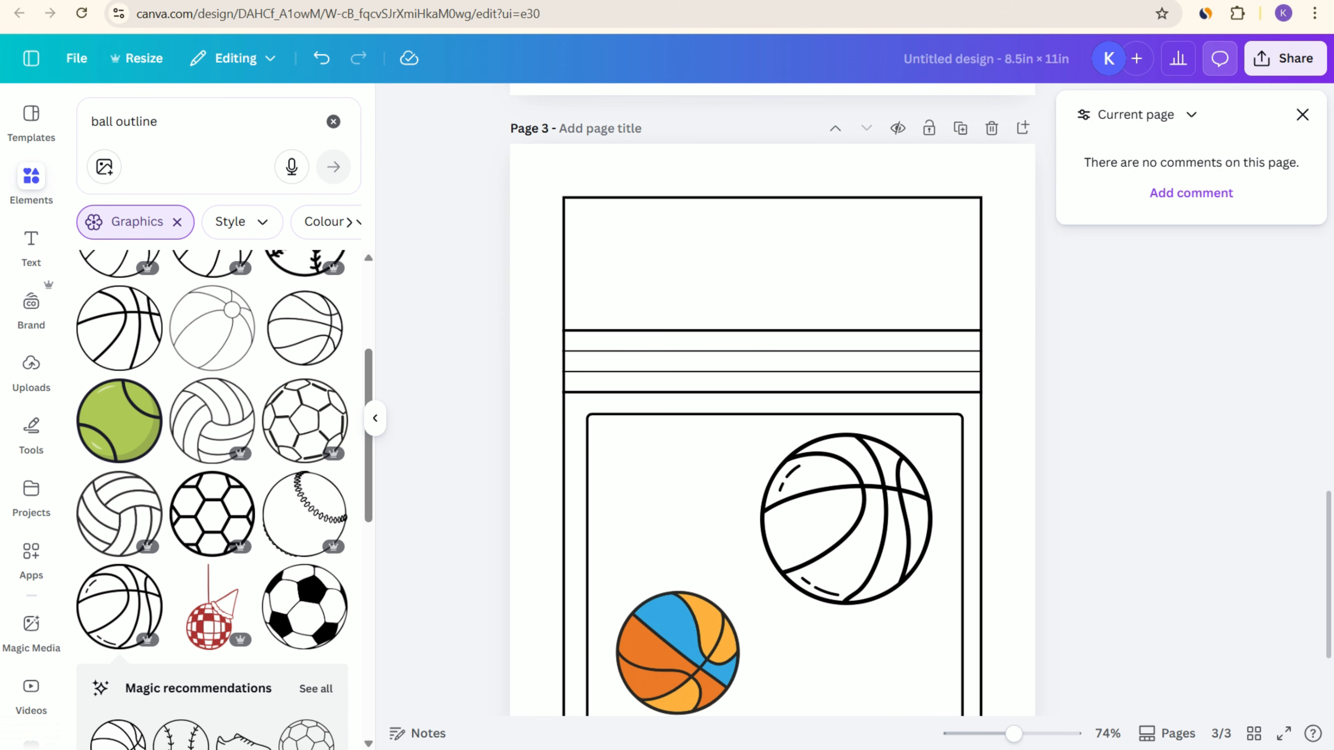
Step: Search the graphics for "alphabet tracing", add the grey Cc tracing letters to page 3's heading box and shrink them to fit
{"action": "left_click", "coordinate": [157, 121]}
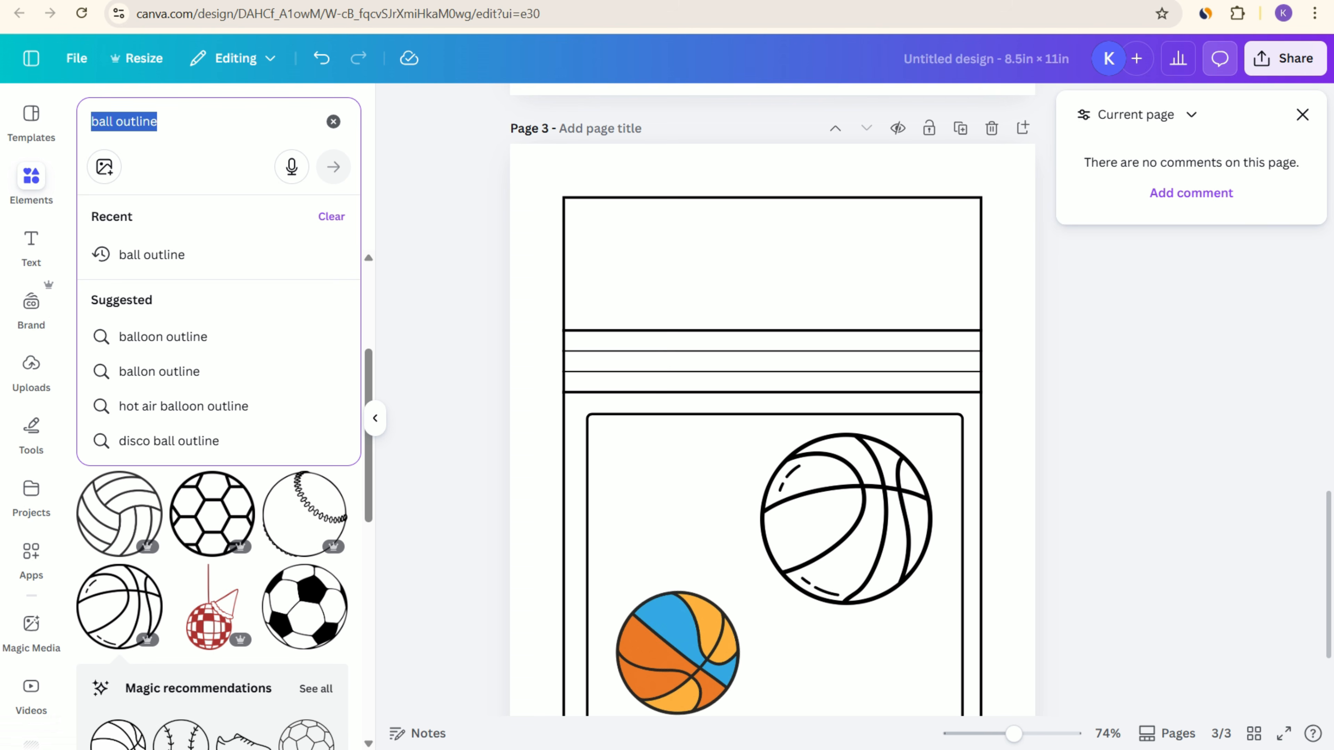
{"action": "type", "text": "al"}
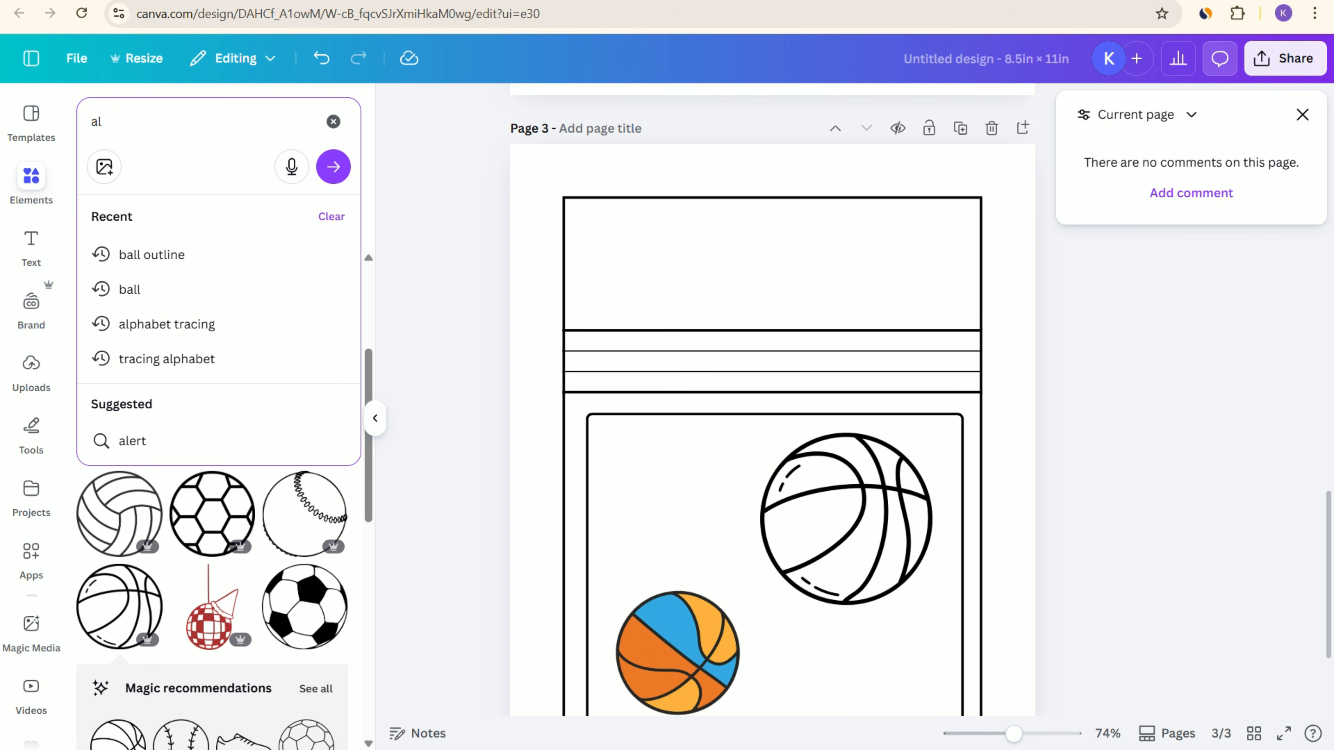
{"action": "left_click", "coordinate": [167, 323]}
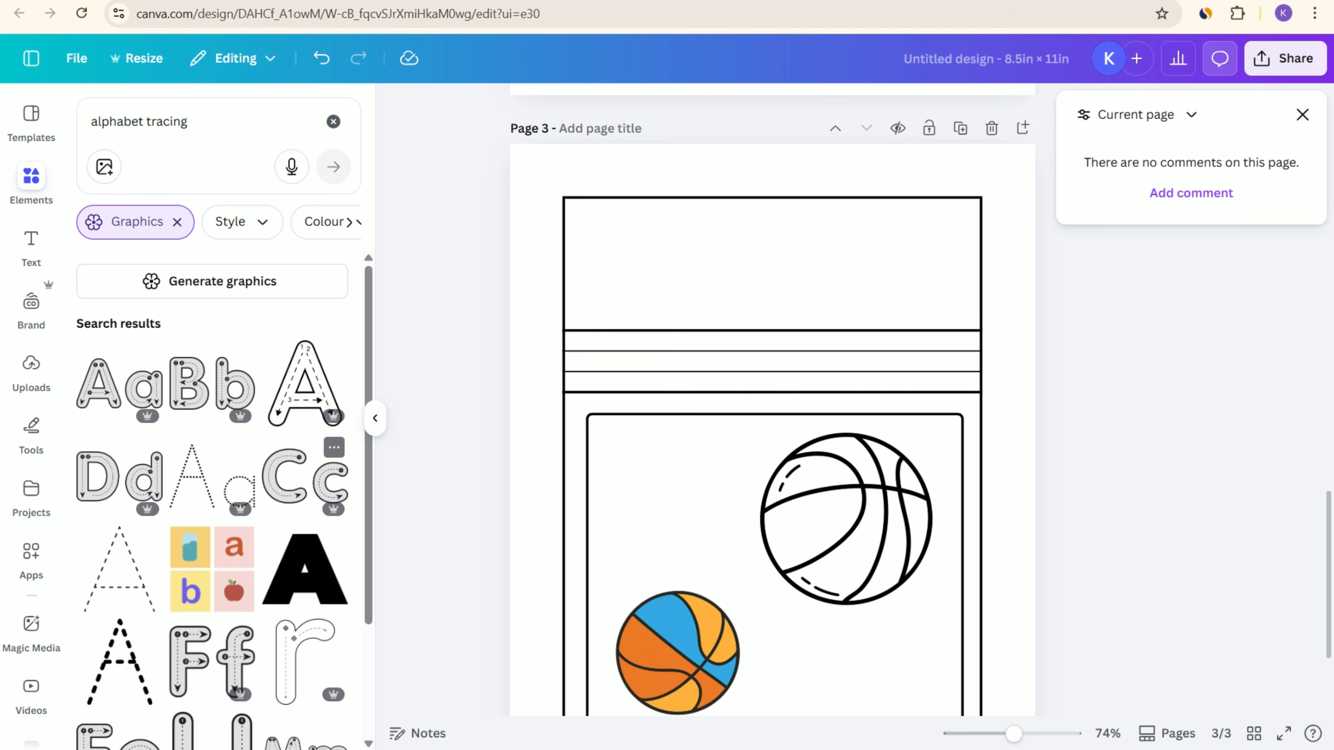
{"action": "left_click", "coordinate": [305, 476]}
{"action": "left_click_drag", "start_coordinate": [772, 492], "coordinate": [772, 266]}
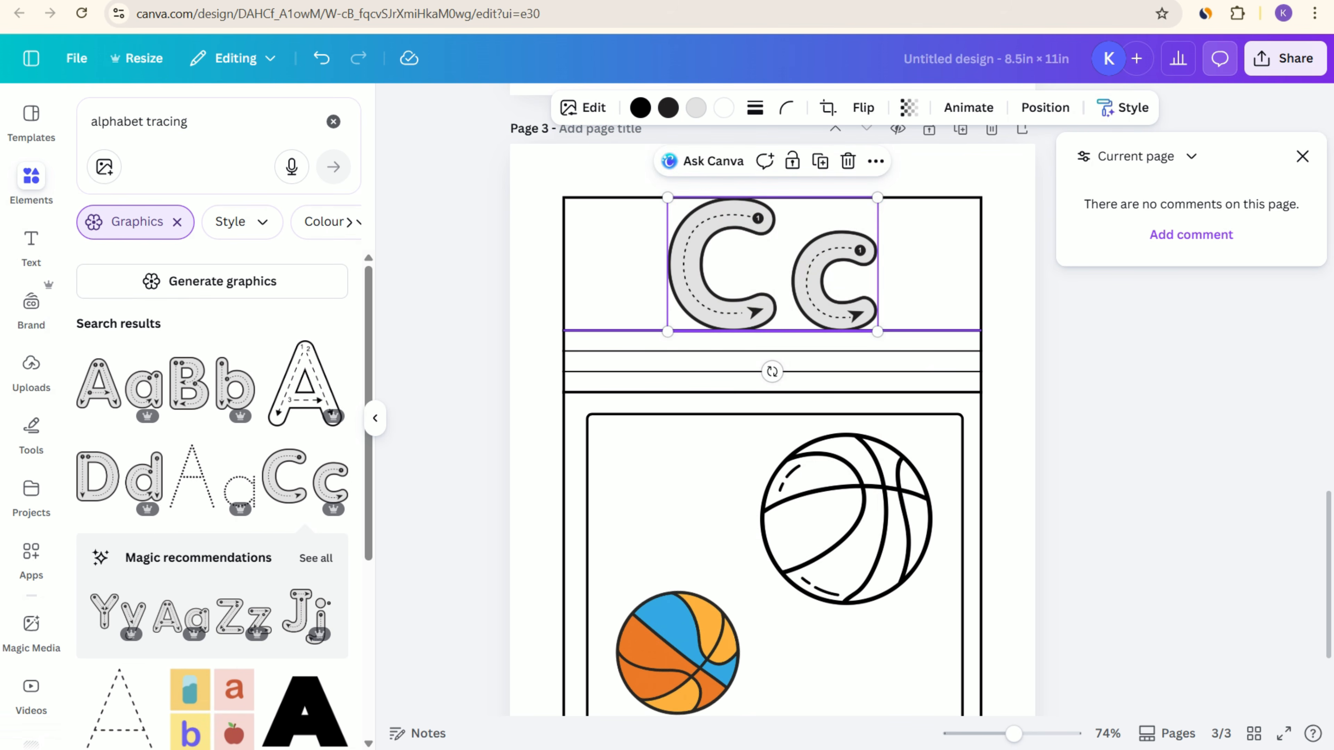
{"action": "left_click_drag", "start_coordinate": [878, 331], "coordinate": [810, 273]}
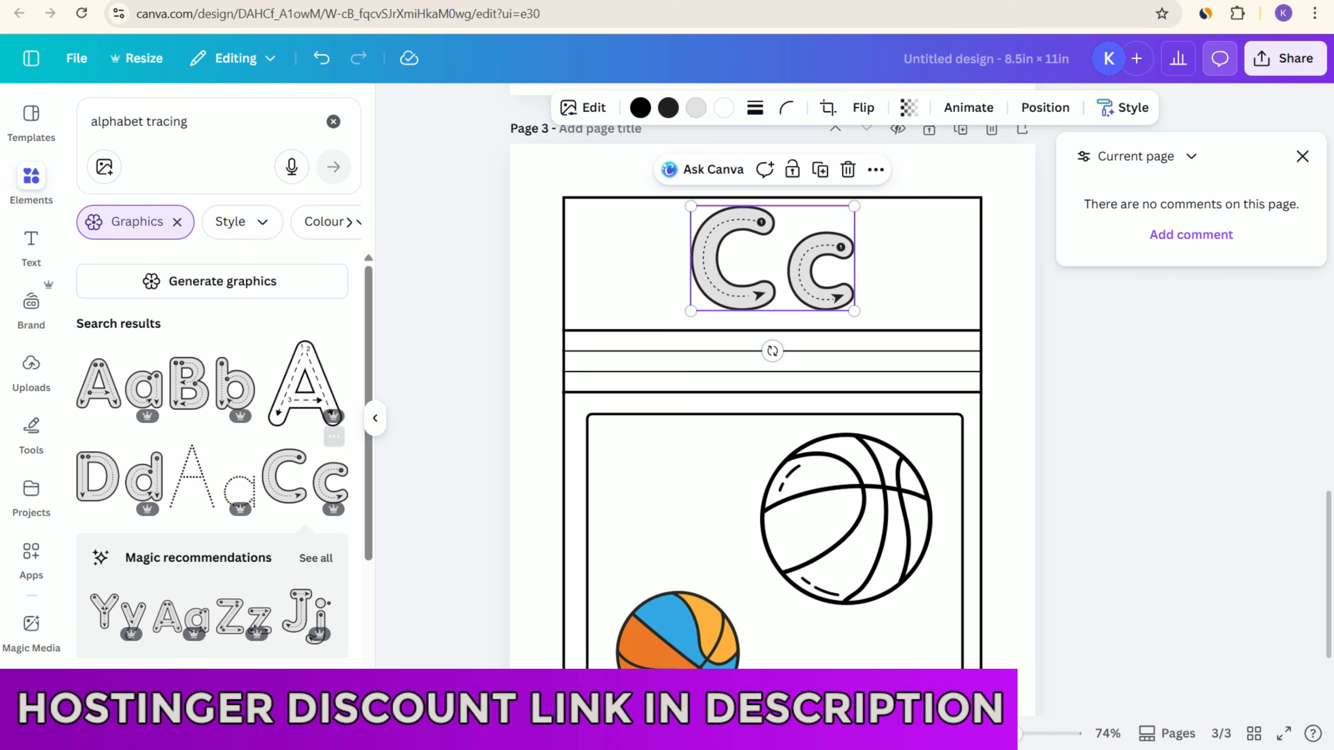
Step: Add the dotted Aa graphic to bring up similar ones, delete it from page 3 and browse all its recommendations
{"action": "scroll", "coordinate": [210, 446], "scroll_direction": "down", "scroll_amount": 3}
{"action": "left_click", "coordinate": [210, 305]}
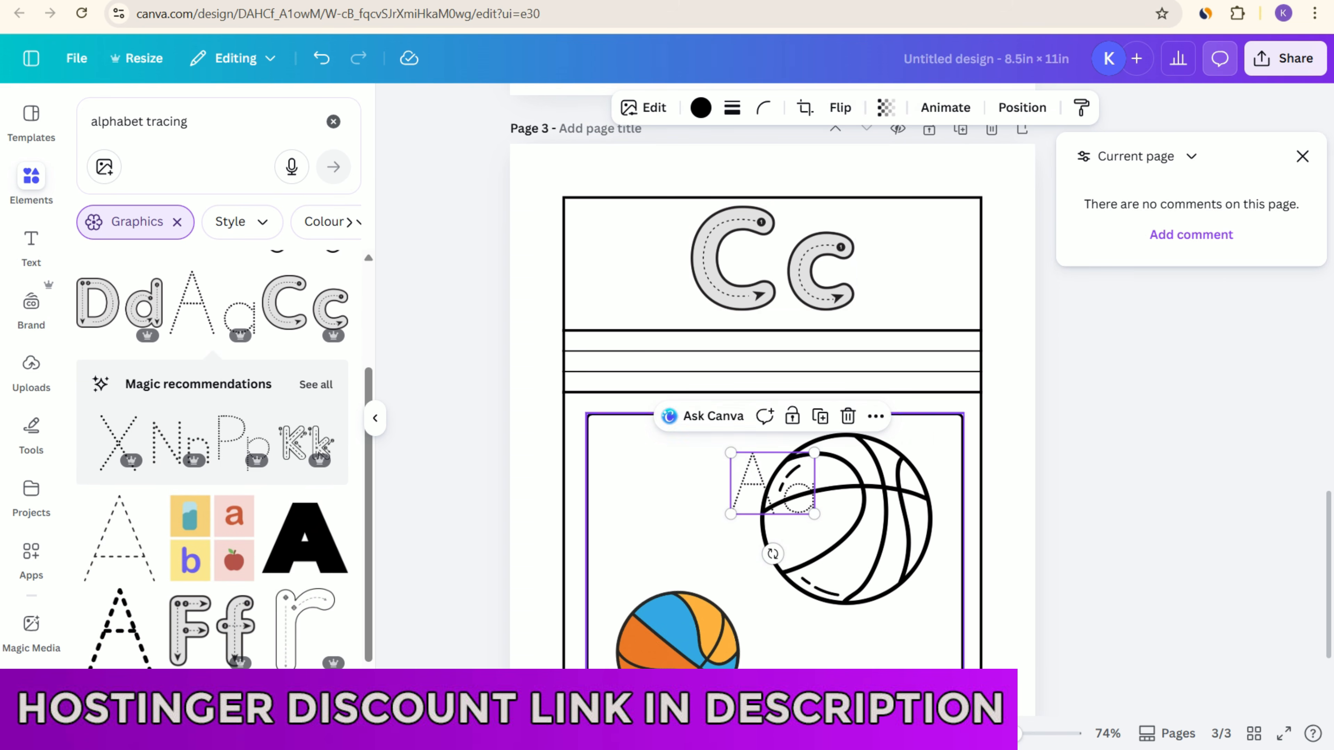
{"action": "left_click", "coordinate": [848, 415]}
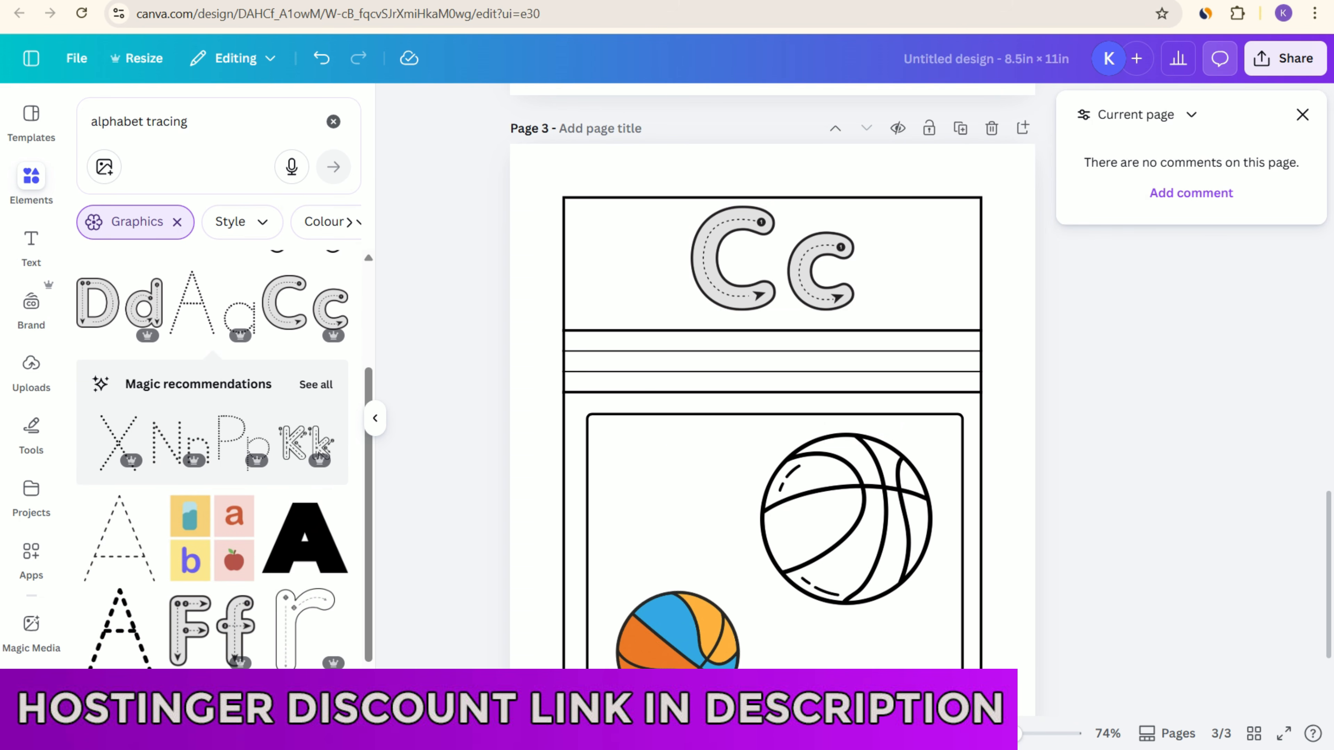
{"action": "left_click", "coordinate": [316, 384]}
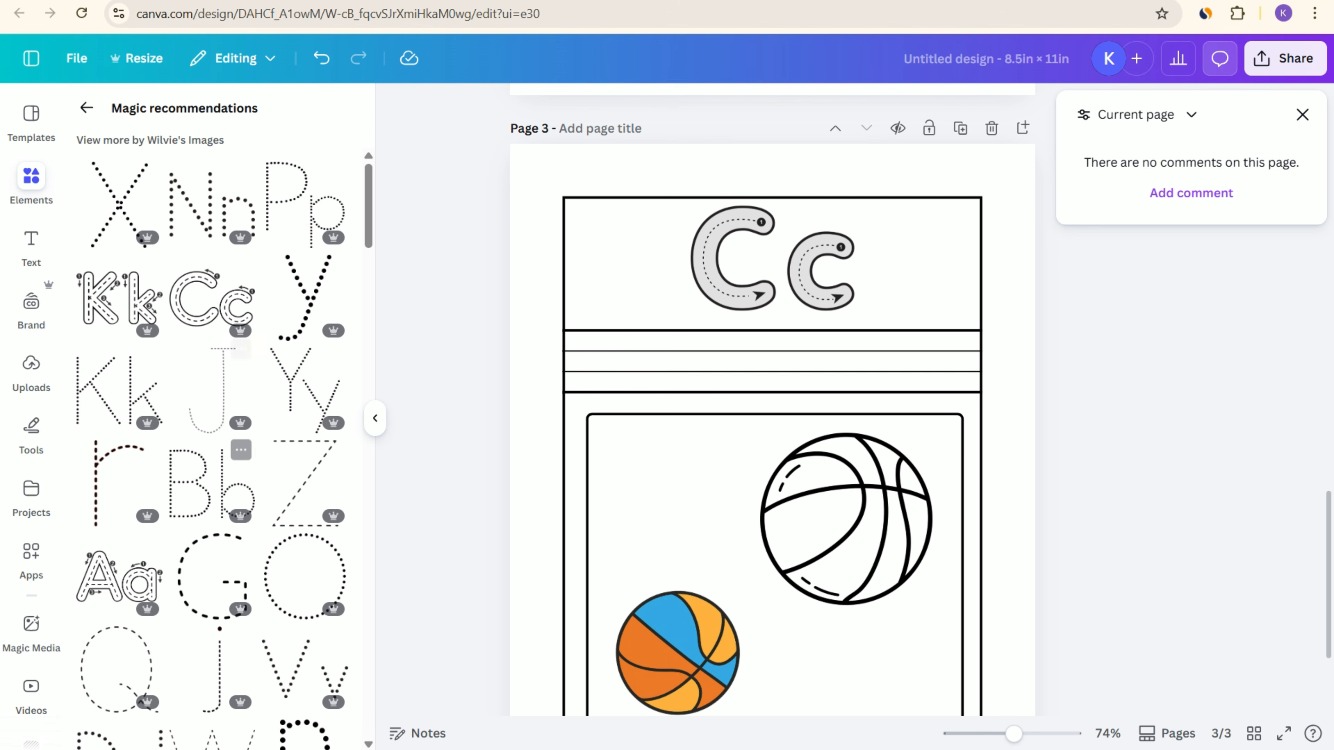
{"action": "scroll", "coordinate": [210, 446], "scroll_direction": "down", "scroll_amount": 15}
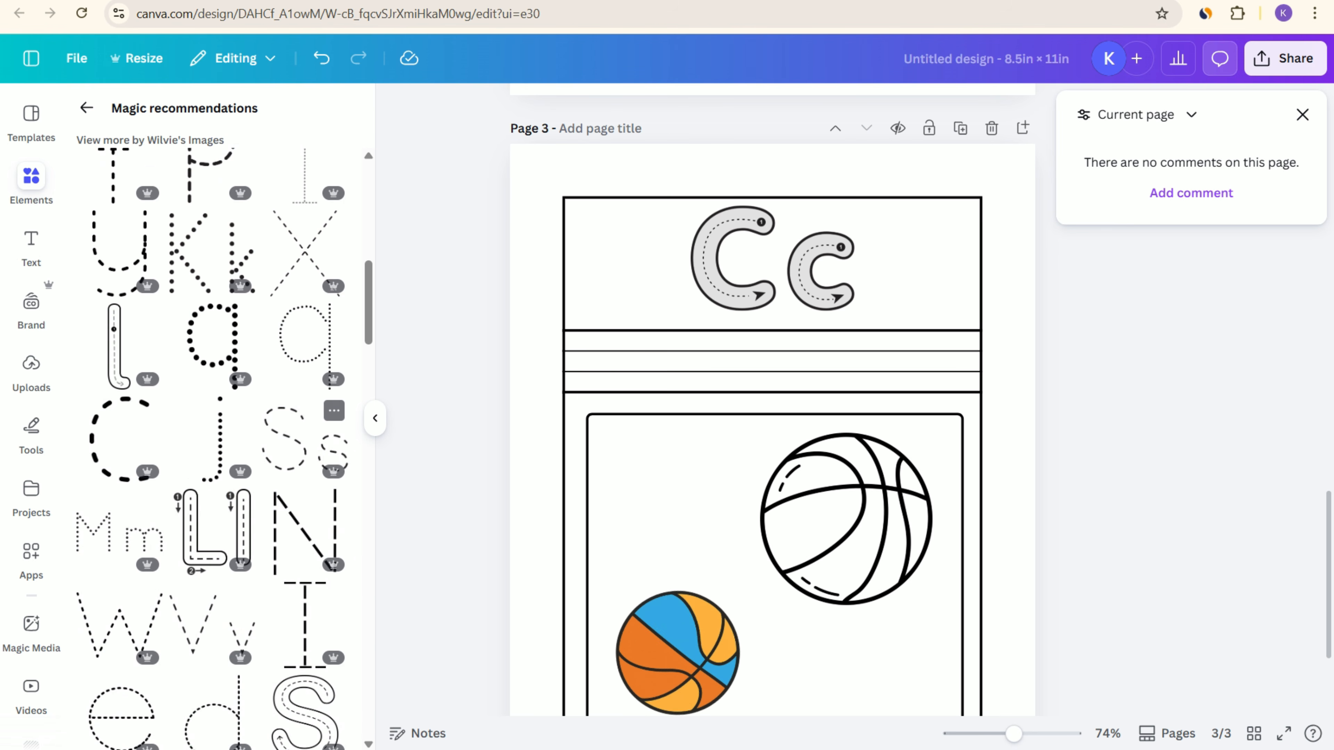
{"action": "scroll", "coordinate": [221, 399], "scroll_direction": "up", "scroll_amount": 9}
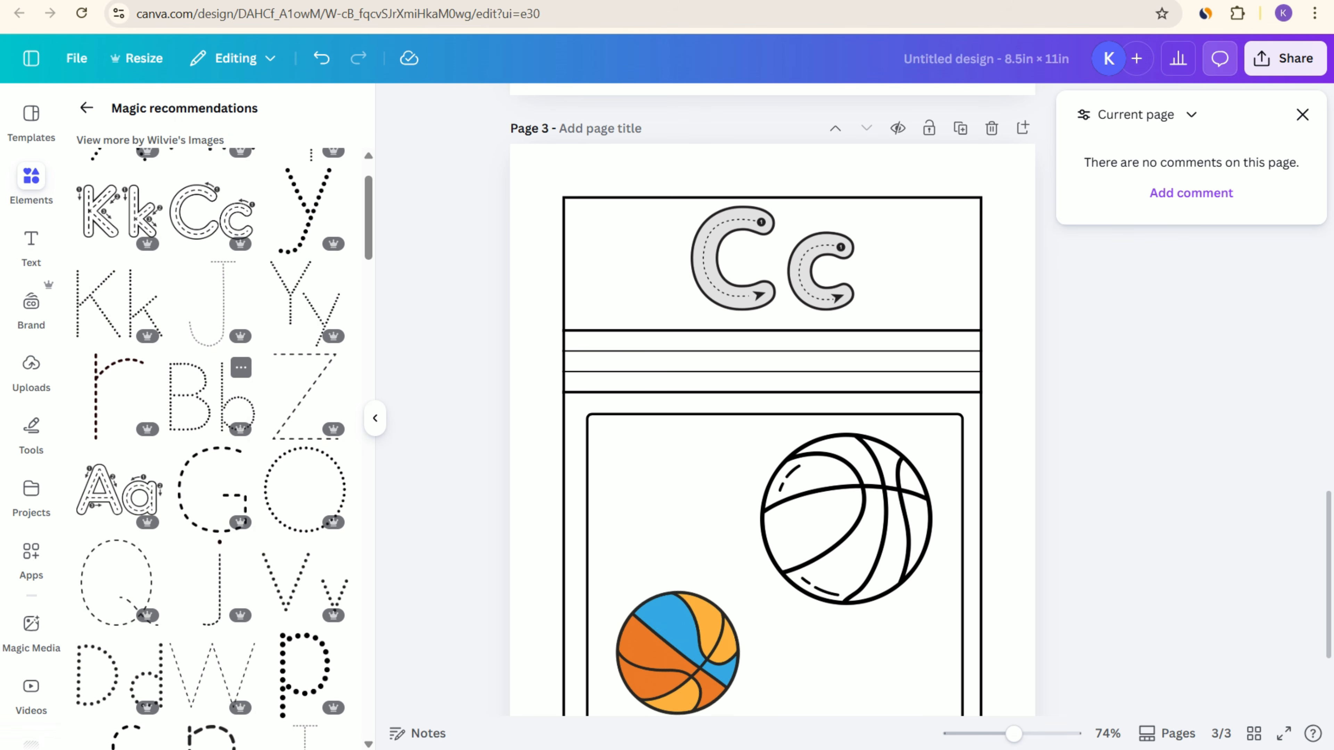
Step: Add the dotted Bb graphic, delete it from page 3 and show all of its recommended graphics
{"action": "left_click", "coordinate": [211, 396]}
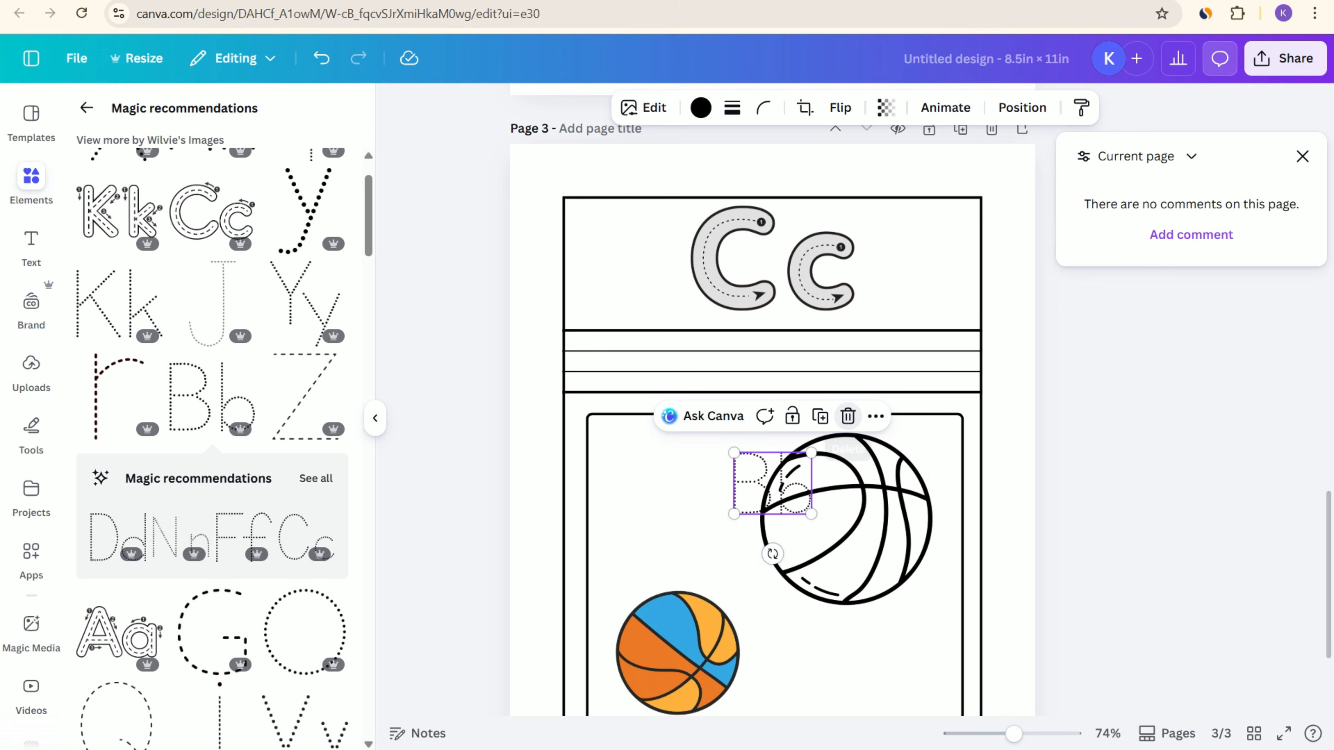
{"action": "left_click", "coordinate": [848, 416]}
{"action": "left_click", "coordinate": [316, 478]}
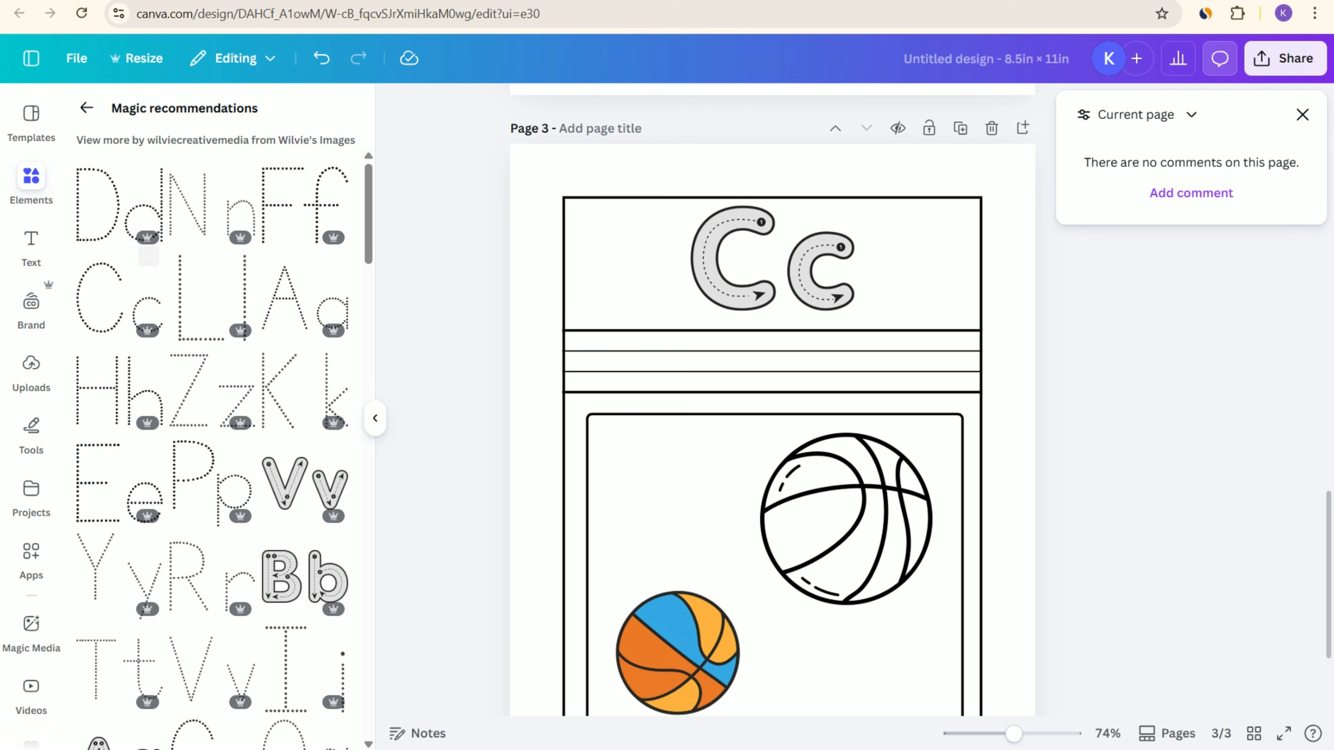
Step: Add the dotted Cc graphic at the start of page 3's writing lines and duplicate it into a row of four
{"action": "left_click", "coordinate": [116, 299]}
{"action": "left_click_drag", "start_coordinate": [757, 488], "coordinate": [660, 390]}
{"action": "left_click_drag", "start_coordinate": [782, 471], "coordinate": [619, 365]}
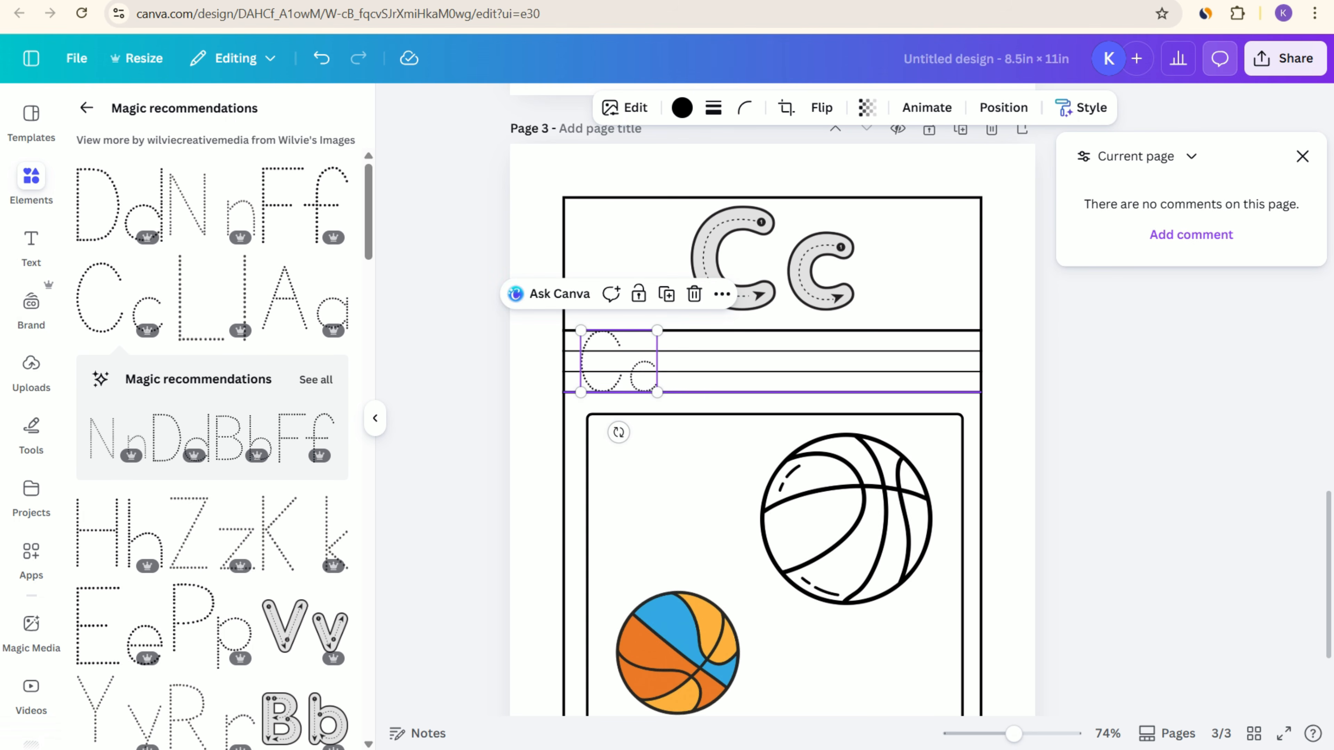
{"action": "left_click", "coordinate": [666, 294]}
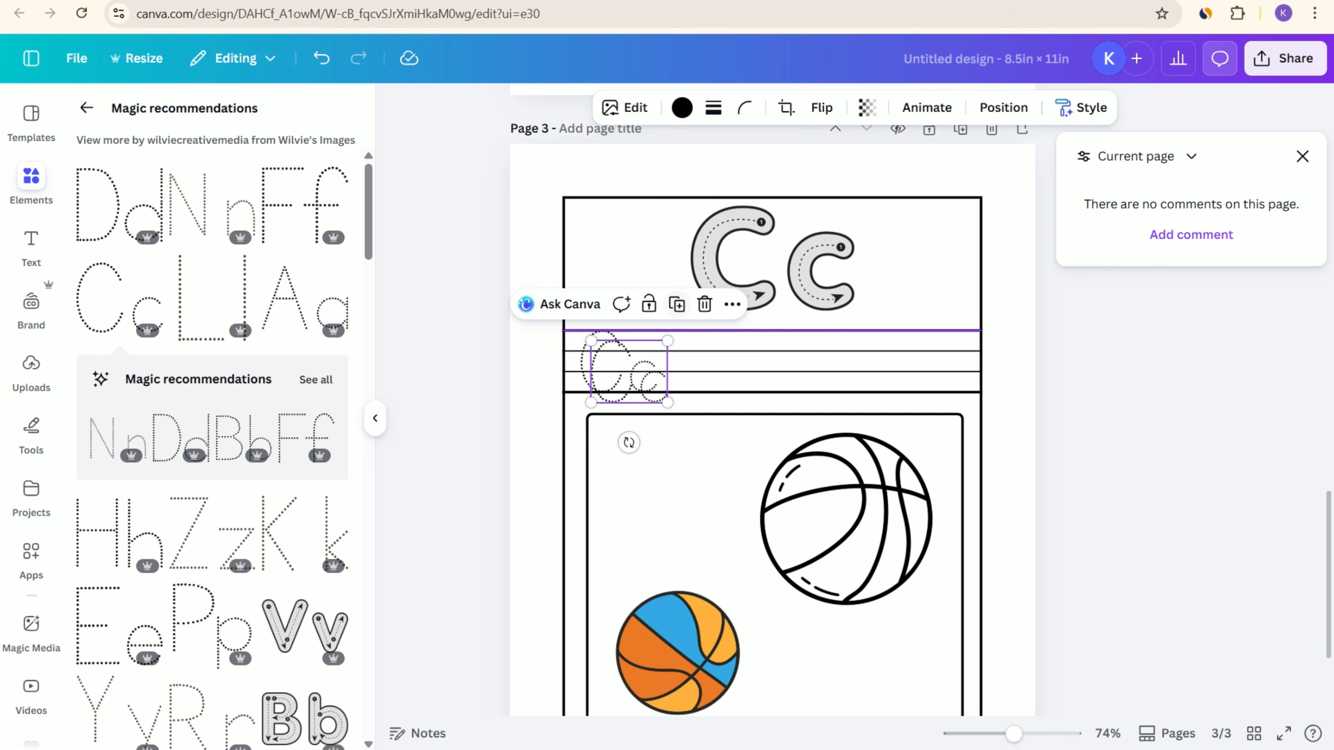
{"action": "left_click_drag", "start_coordinate": [620, 363], "coordinate": [714, 362]}
{"action": "left_click", "coordinate": [763, 295]}
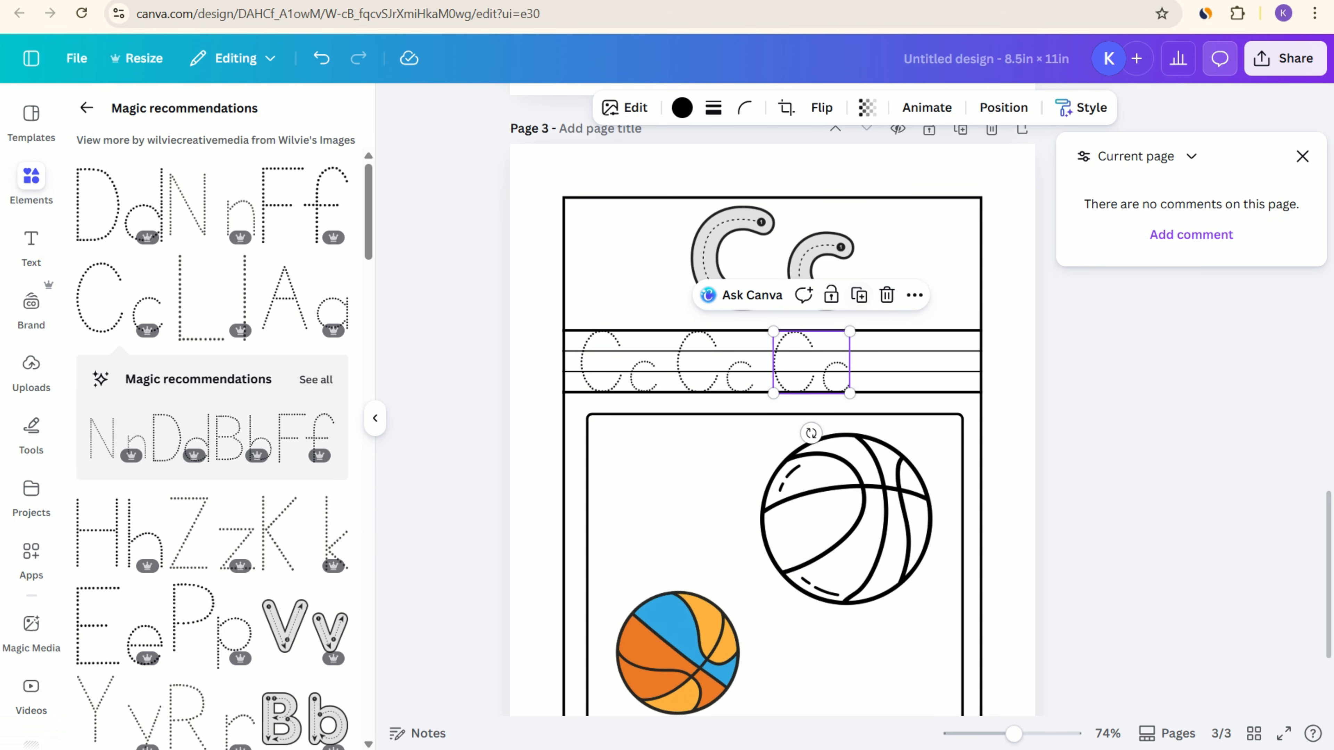
{"action": "left_click", "coordinate": [859, 295]}
{"action": "left_click", "coordinate": [846, 520]}
{"action": "left_click", "coordinate": [894, 397]}
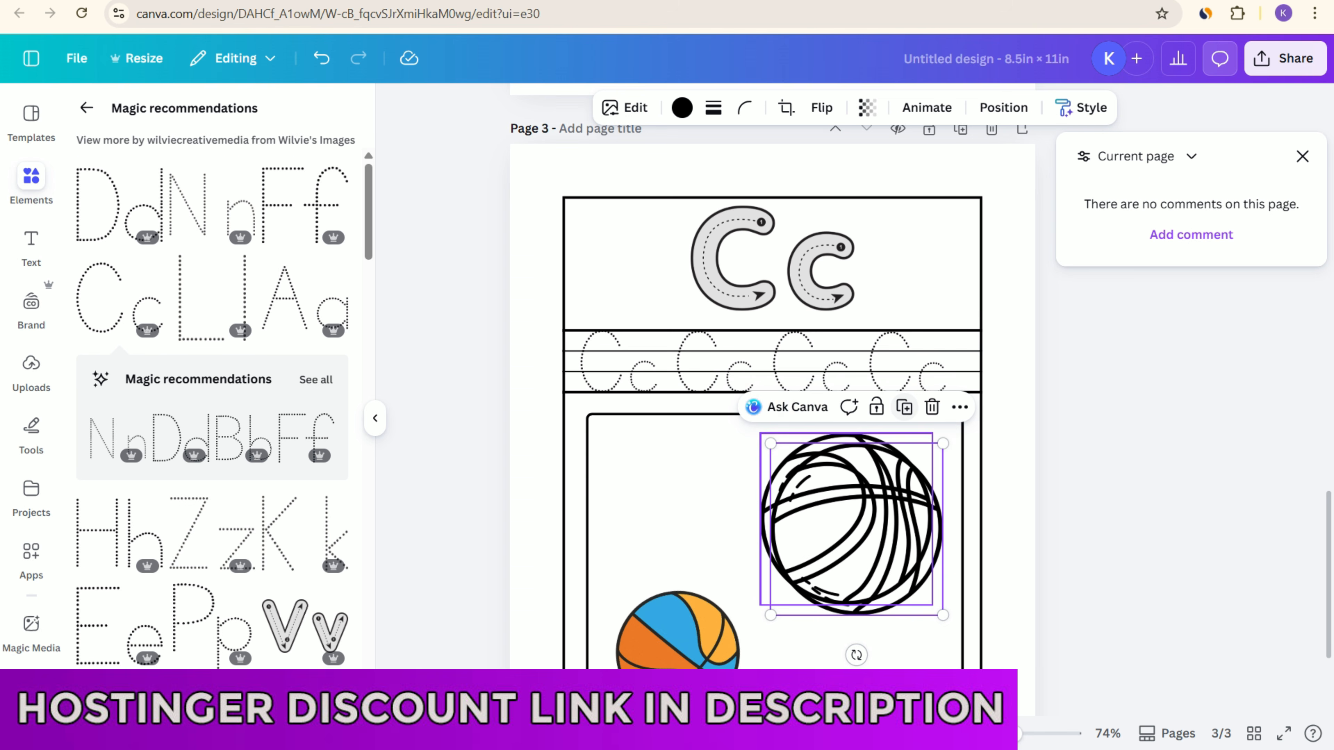
{"action": "left_click", "coordinate": [682, 628]}
{"action": "left_click", "coordinate": [836, 536]}
{"action": "left_click", "coordinate": [932, 407]}
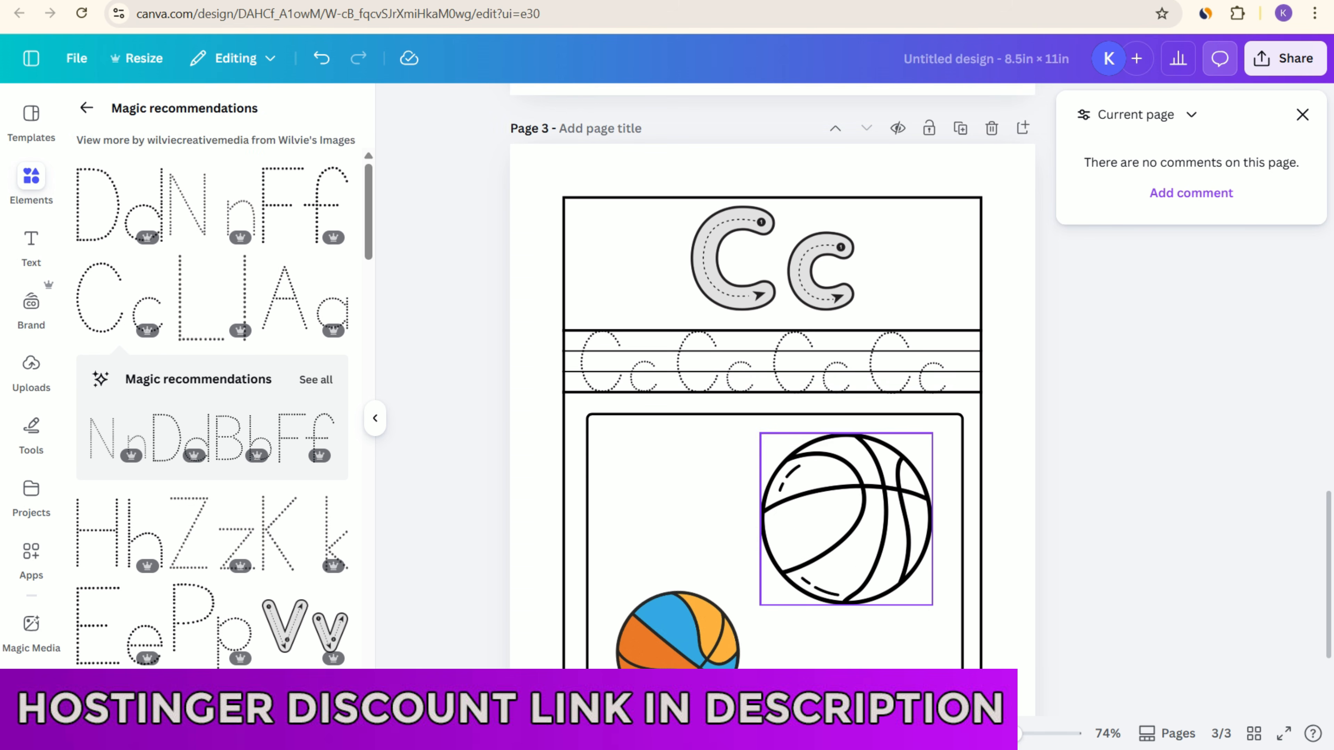
Step: Delete the outlined ball and the coloured ball from page 3's picture frame
{"action": "left_click", "coordinate": [861, 504]}
{"action": "left_click", "coordinate": [921, 397]}
{"action": "left_click", "coordinate": [688, 630]}
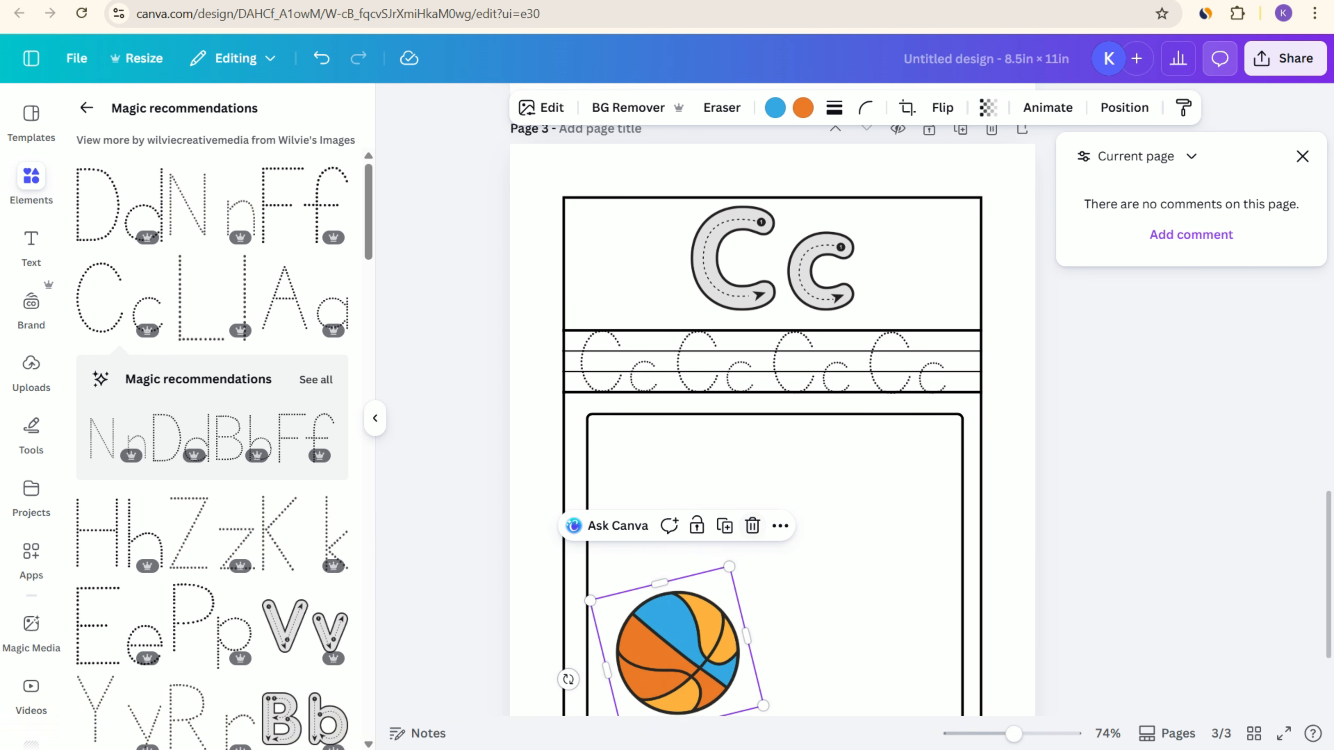
{"action": "left_click", "coordinate": [752, 527]}
{"action": "scroll", "coordinate": [777, 520], "scroll_direction": "up", "scroll_amount": 10}
{"action": "scroll", "coordinate": [777, 473], "scroll_direction": "down", "scroll_amount": 5}
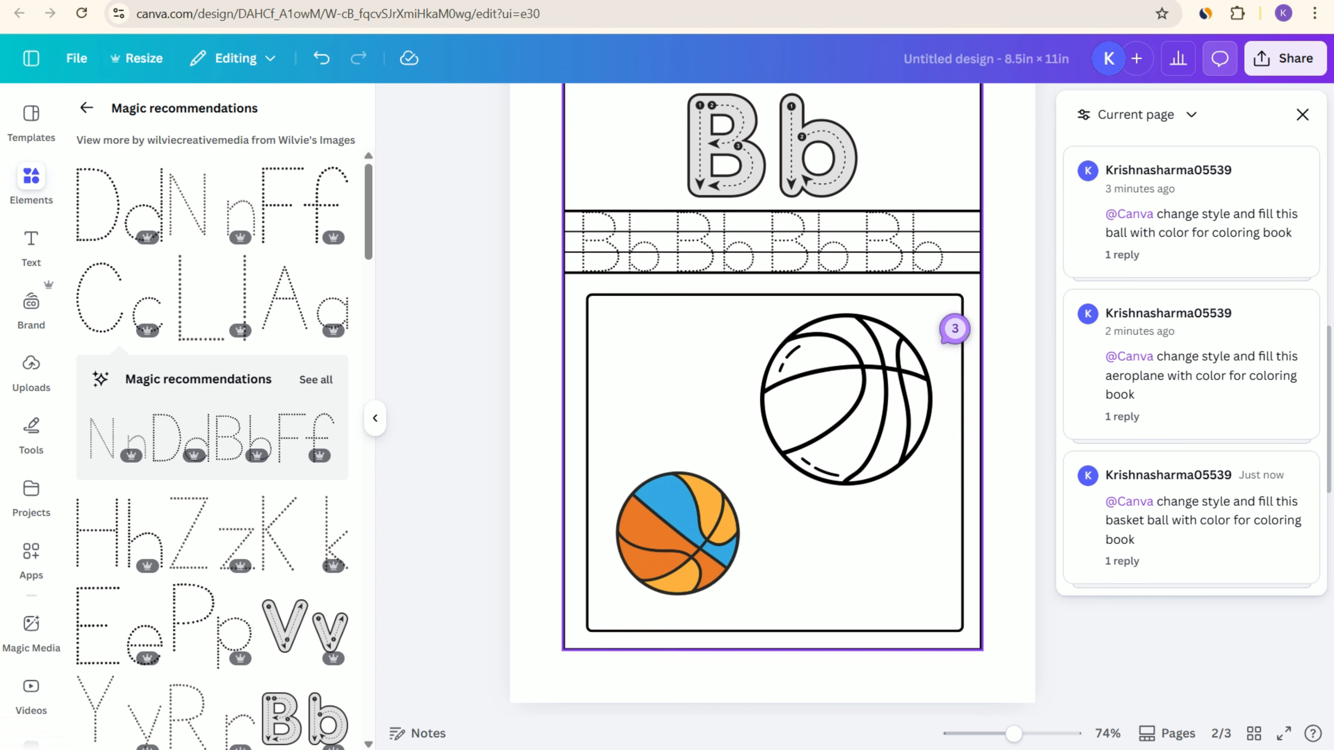
Step: Delete the existing coloured basketball from page 2's picture frame
{"action": "left_click", "coordinate": [1191, 520]}
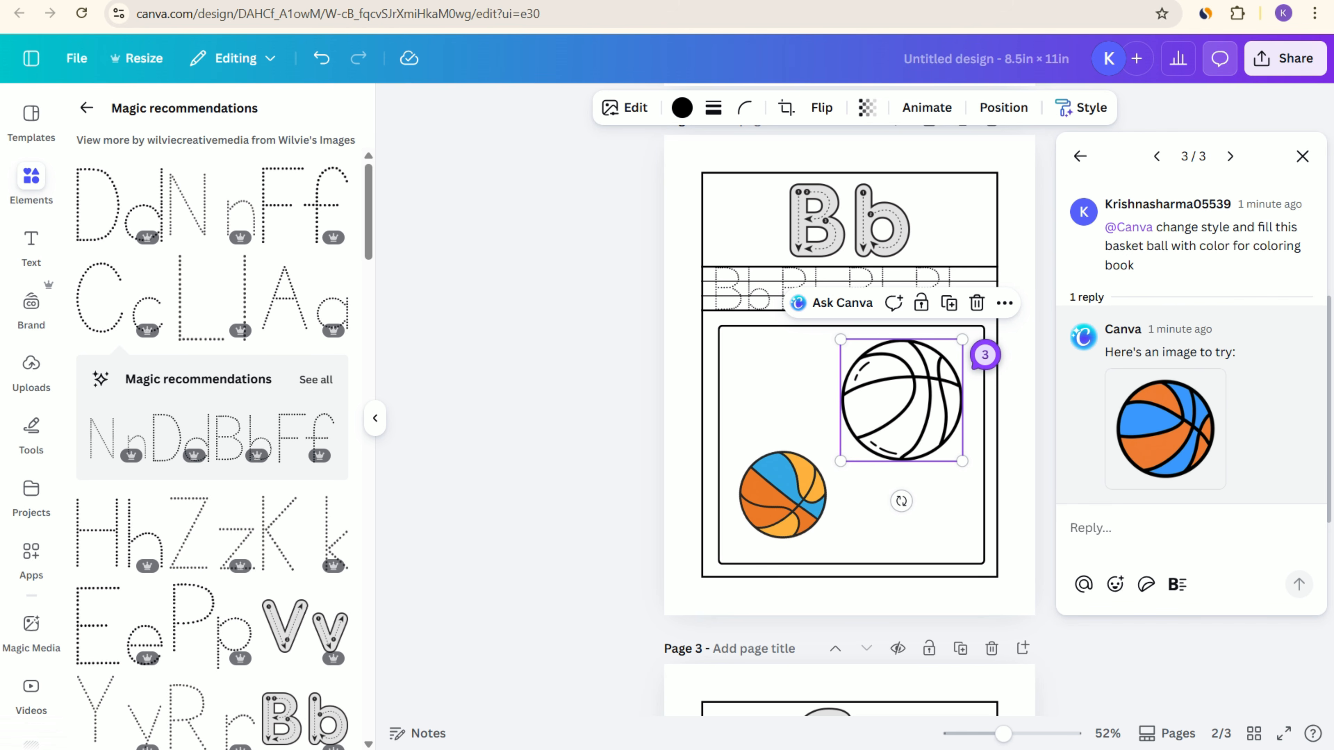
{"action": "left_click", "coordinate": [787, 493]}
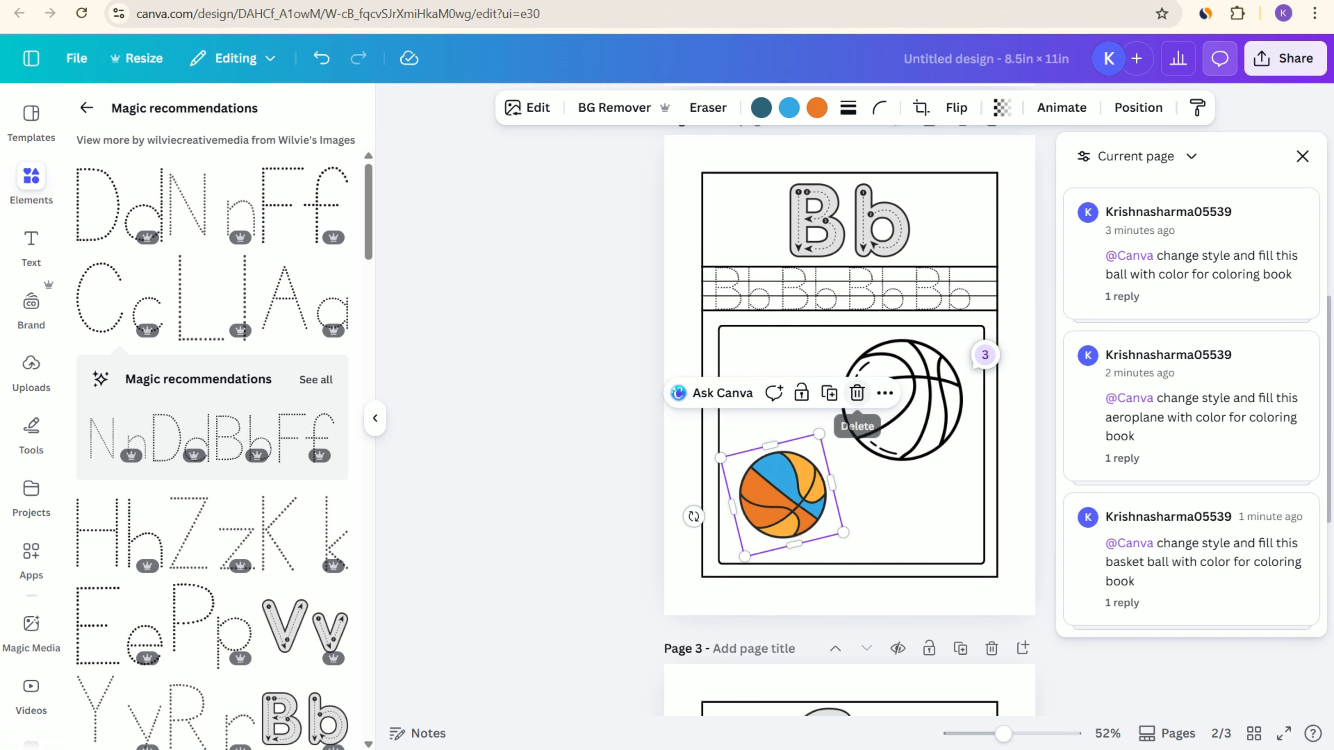
{"action": "left_click", "coordinate": [857, 393]}
Step: Add the AI-generated orange and blue basketball to page 2, shrink it and place it below and left of the outlined ball
{"action": "left_click", "coordinate": [1188, 507]}
{"action": "left_click", "coordinate": [1206, 469]}
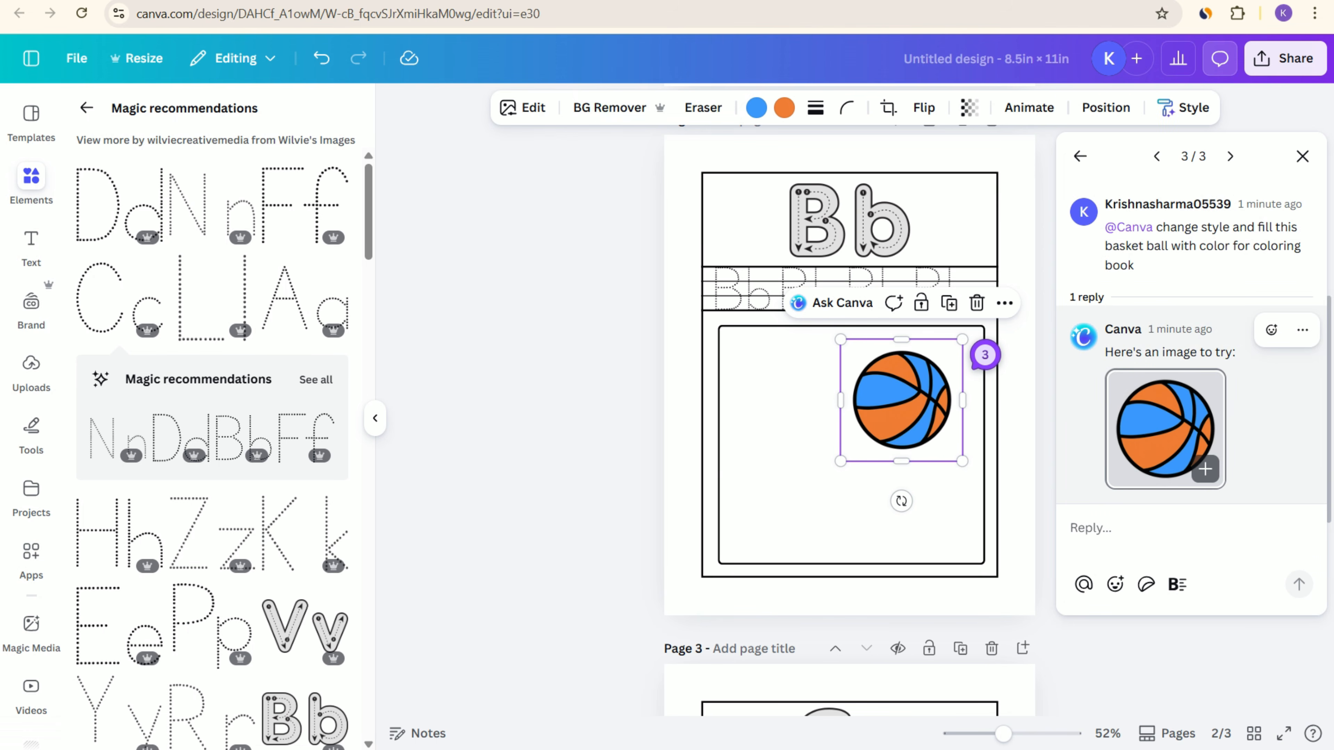
{"action": "key", "text": "ctrl+z"}
{"action": "left_click", "coordinate": [1206, 469]}
{"action": "left_click_drag", "start_coordinate": [856, 392], "coordinate": [821, 505]}
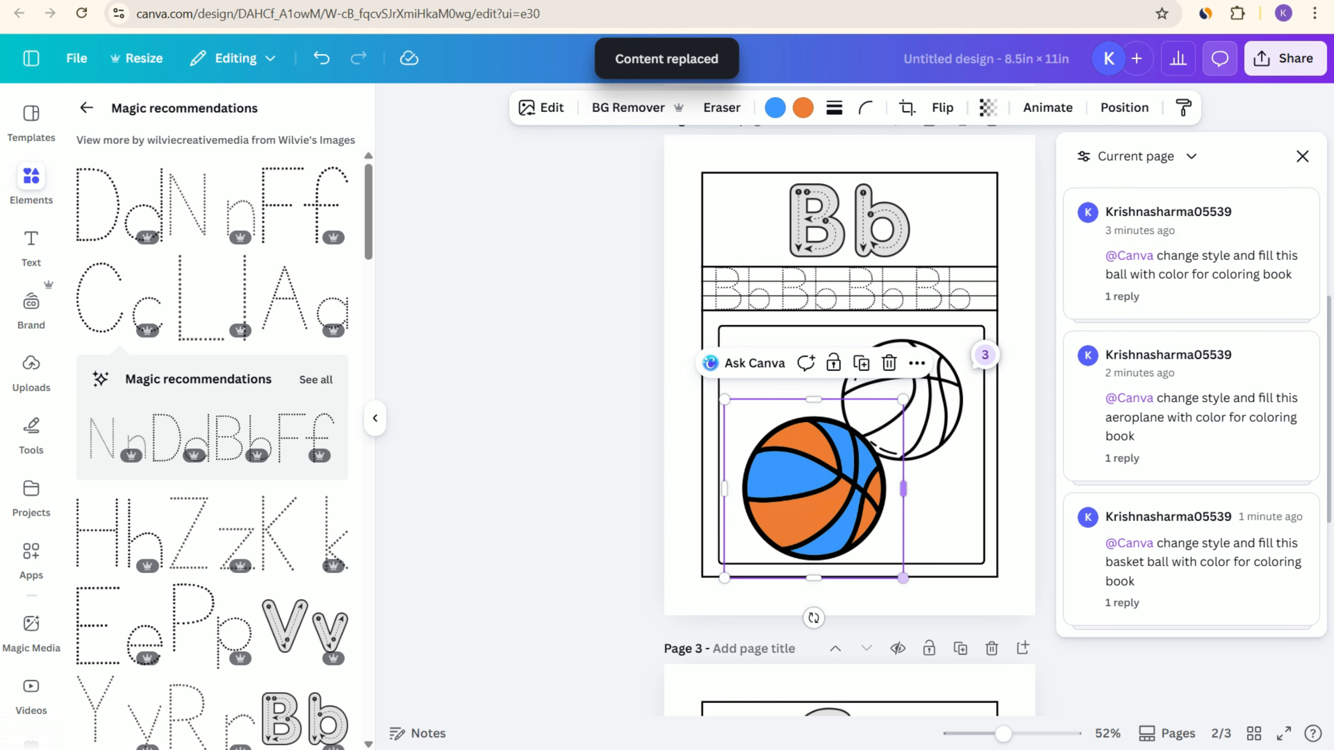
{"action": "left_click_drag", "start_coordinate": [903, 578], "coordinate": [865, 540]}
{"action": "left_click_drag", "start_coordinate": [795, 471], "coordinate": [795, 490]}
{"action": "left_click", "coordinate": [1119, 672]}
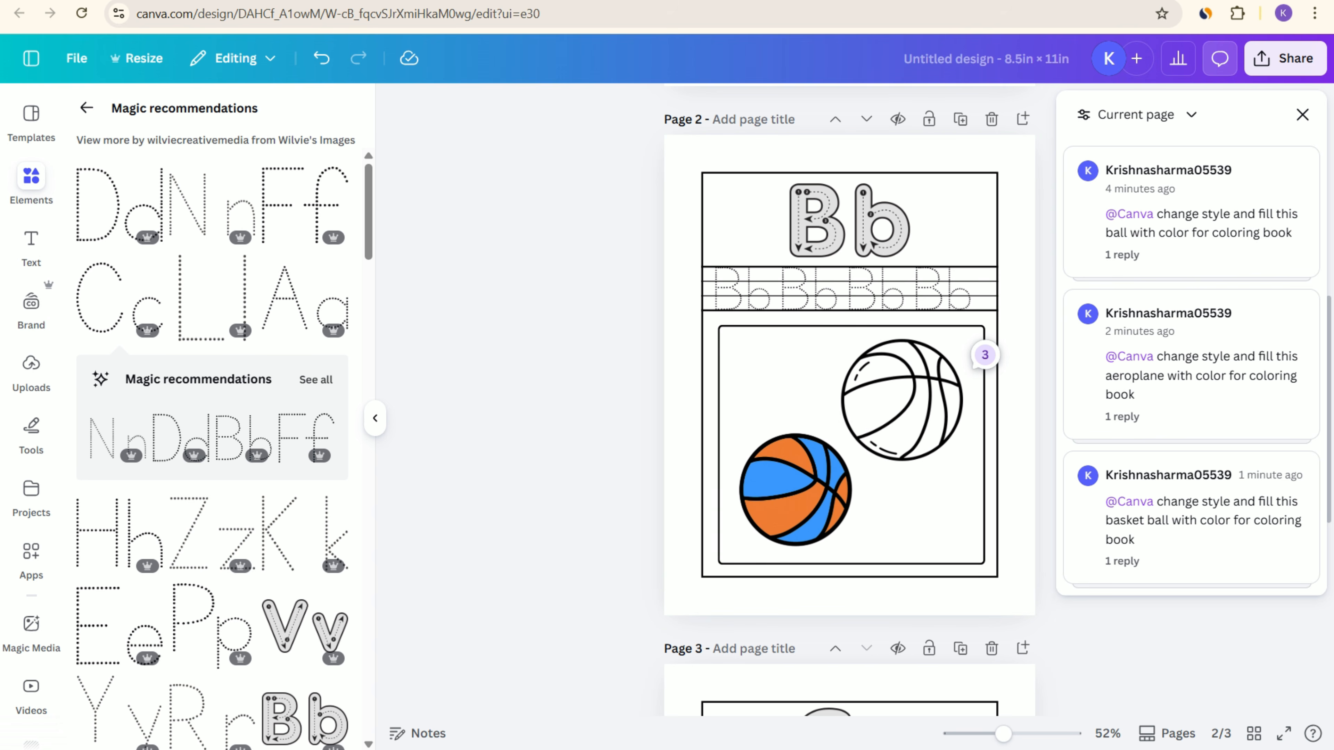
Step: Search the graphics for "cat outline" to find a picture for page 3's empty frame
{"action": "scroll", "coordinate": [849, 400], "scroll_direction": "down", "scroll_amount": 6}
{"action": "scroll", "coordinate": [849, 399], "scroll_direction": "down", "scroll_amount": 3}
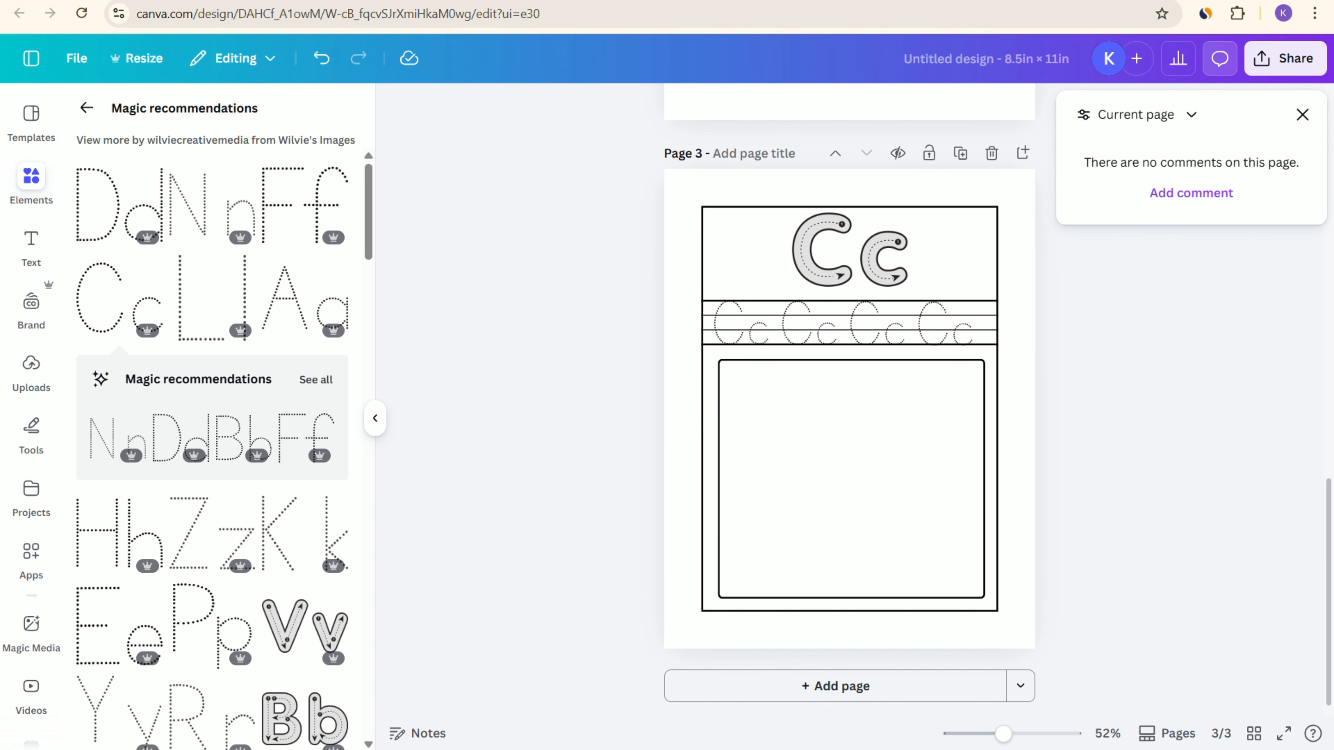
{"action": "left_click", "coordinate": [850, 478]}
{"action": "left_click", "coordinate": [86, 108]}
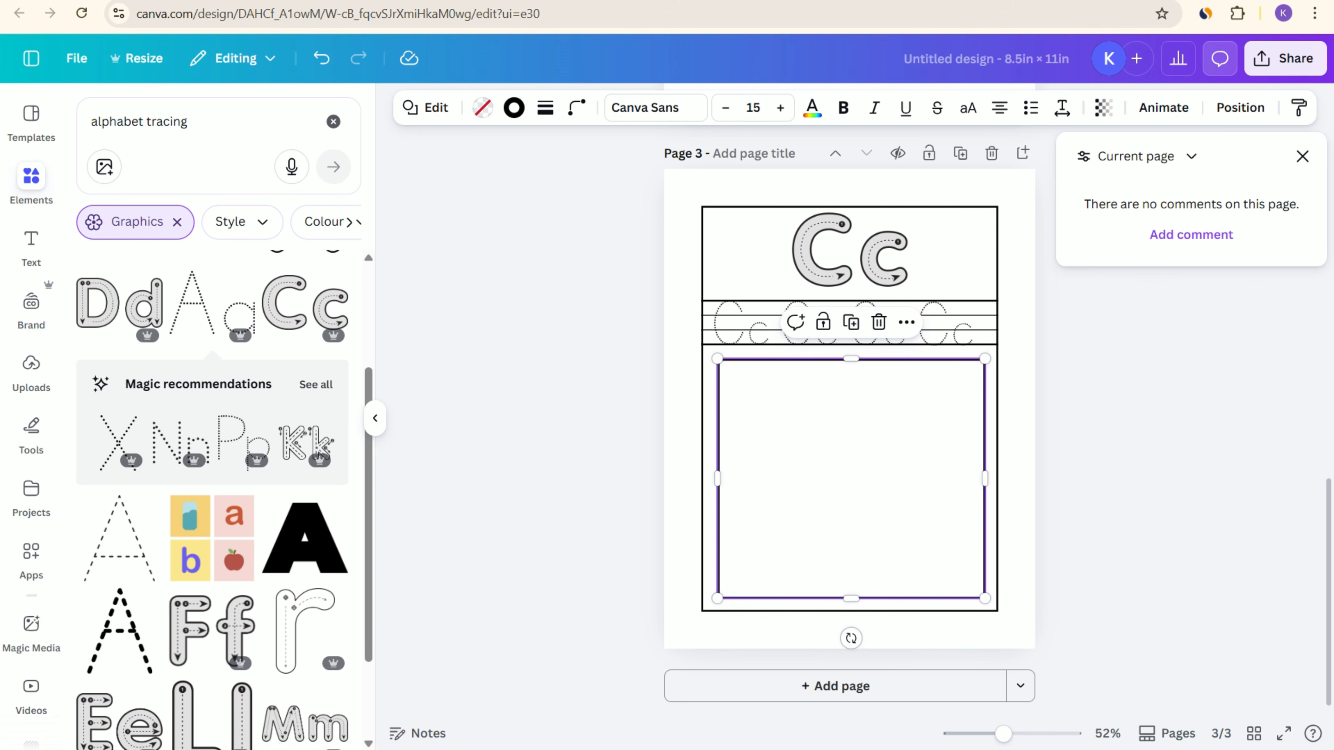
{"action": "left_click_drag", "start_coordinate": [193, 122], "coordinate": [87, 122]}
{"action": "type", "text": "cat "}
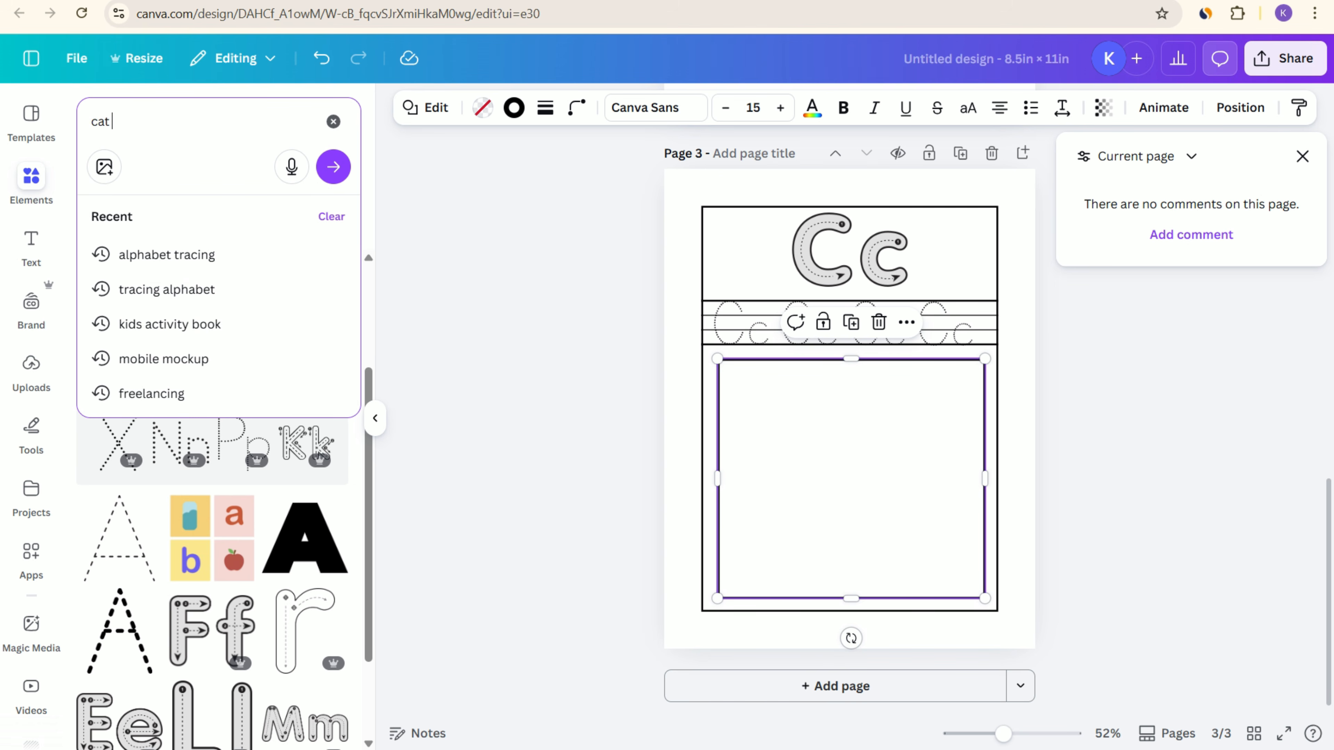
{"action": "type", "text": "out line"}
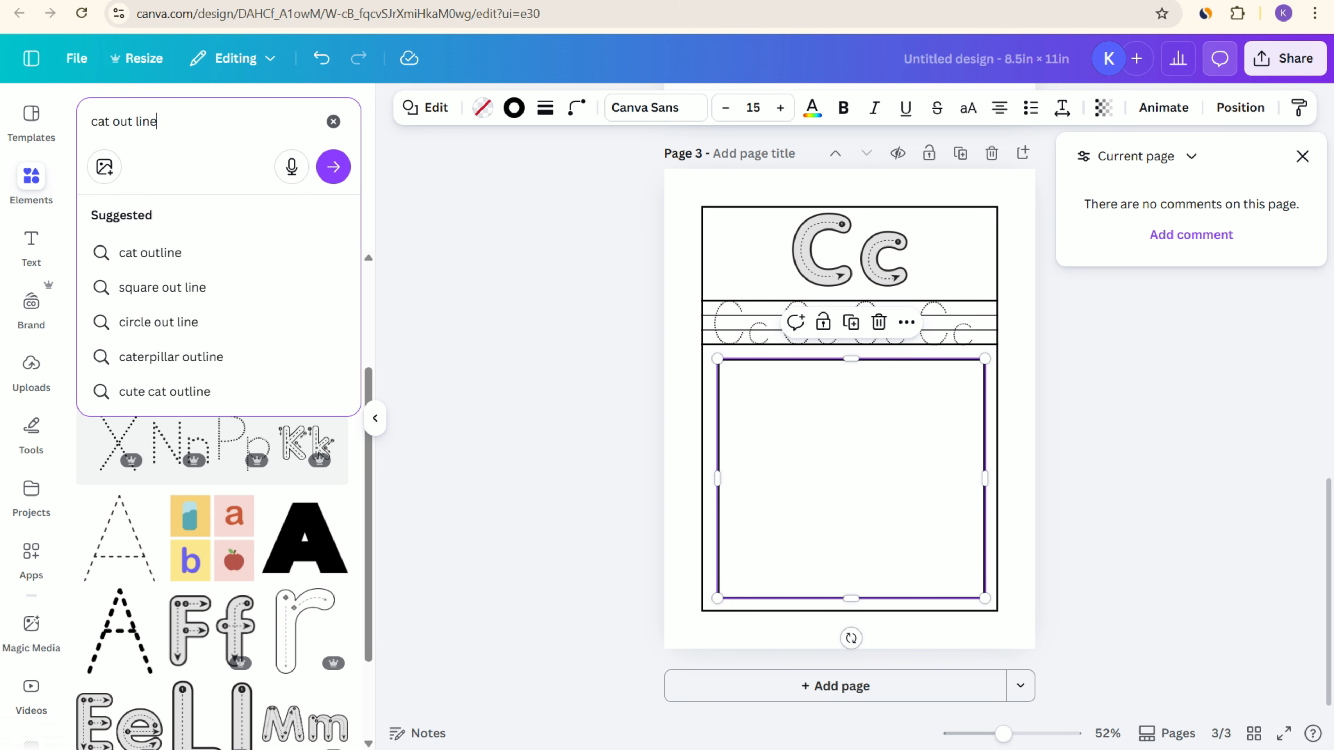
{"action": "key", "text": "BackSpace"}
{"action": "key", "text": "BackSpace"}
{"action": "key", "text": "BackSpace"}
{"action": "type", "text": "line"}
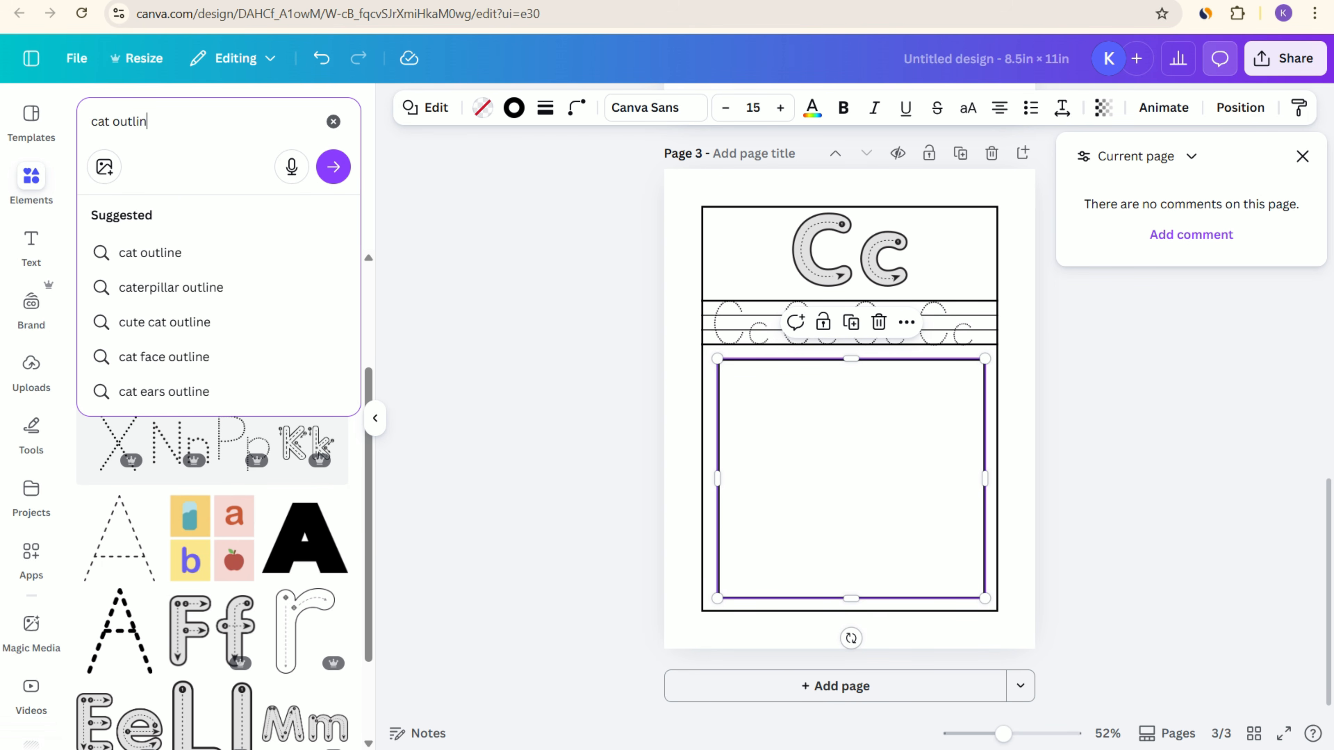
{"action": "key", "text": "Return"}
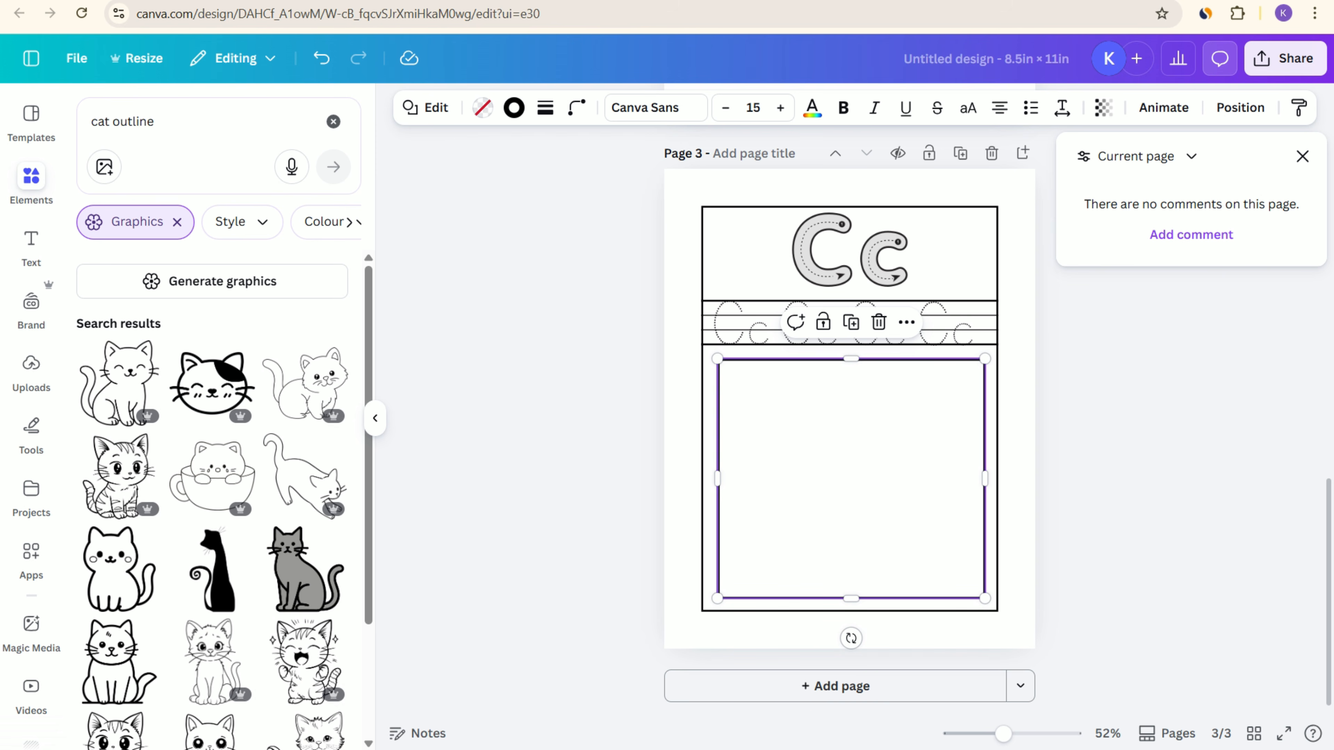
Step: Add the outlined cat in a cup to the upper right part of page 3's picture frame
{"action": "scroll", "coordinate": [221, 446], "scroll_direction": "down", "scroll_amount": 3}
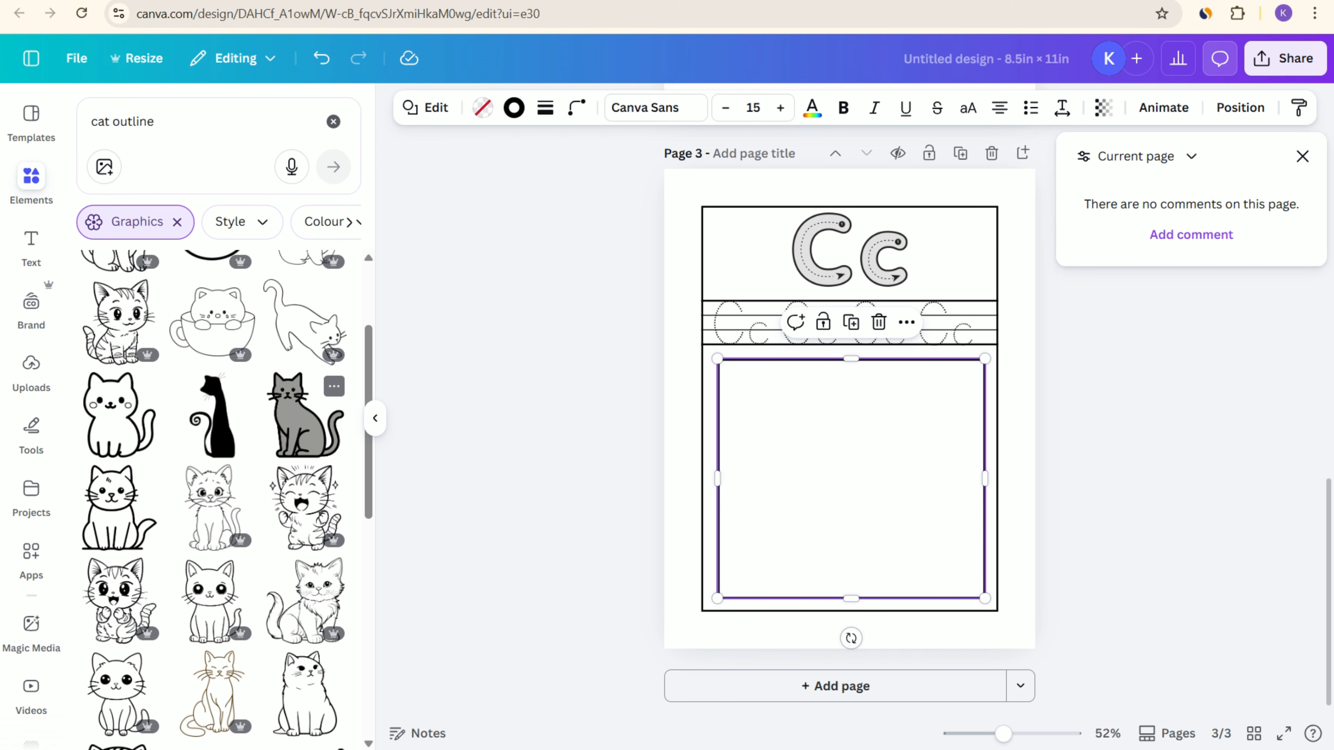
{"action": "left_click", "coordinate": [212, 320]}
{"action": "left_click_drag", "start_coordinate": [852, 410], "coordinate": [882, 432]}
{"action": "key", "text": "Escape"}
{"action": "left_click", "coordinate": [883, 433]}
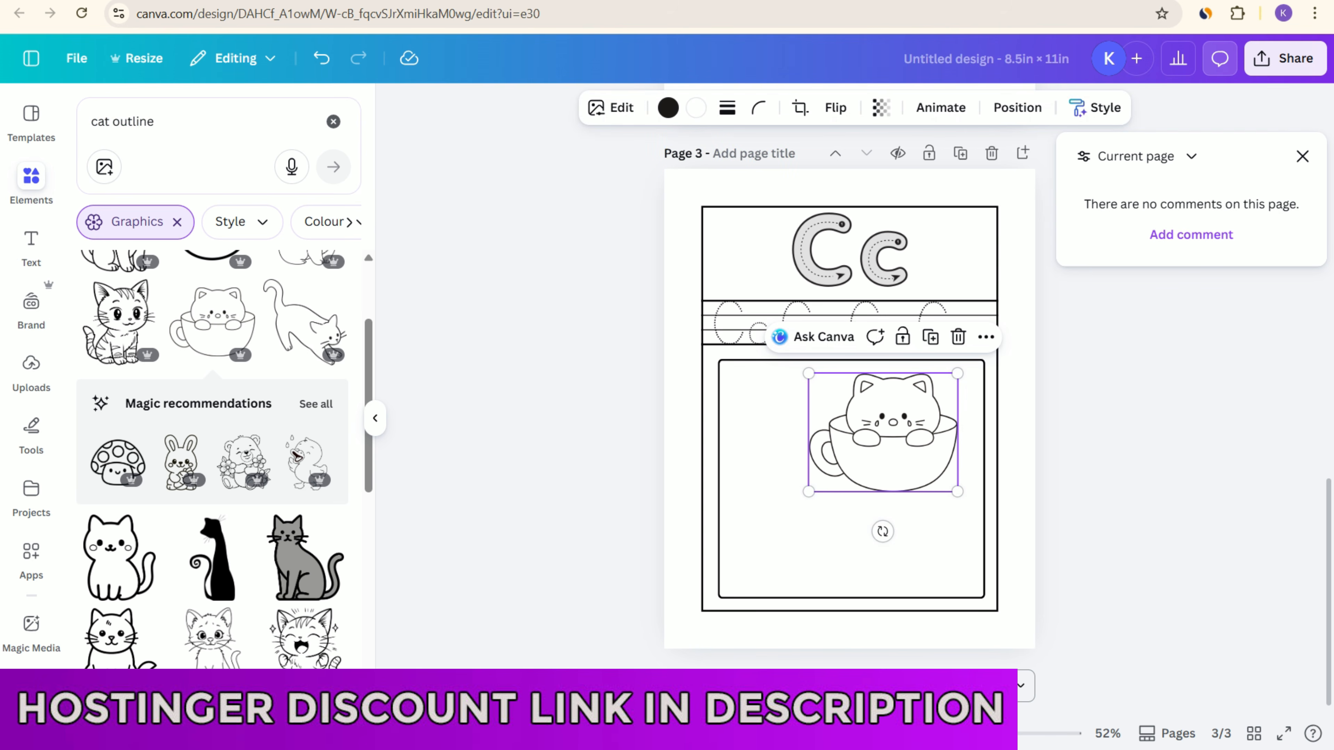
Step: Ask Canva to "change style and fill this cat image with color for coloring book" for the outlined cat
{"action": "left_click", "coordinate": [813, 337]}
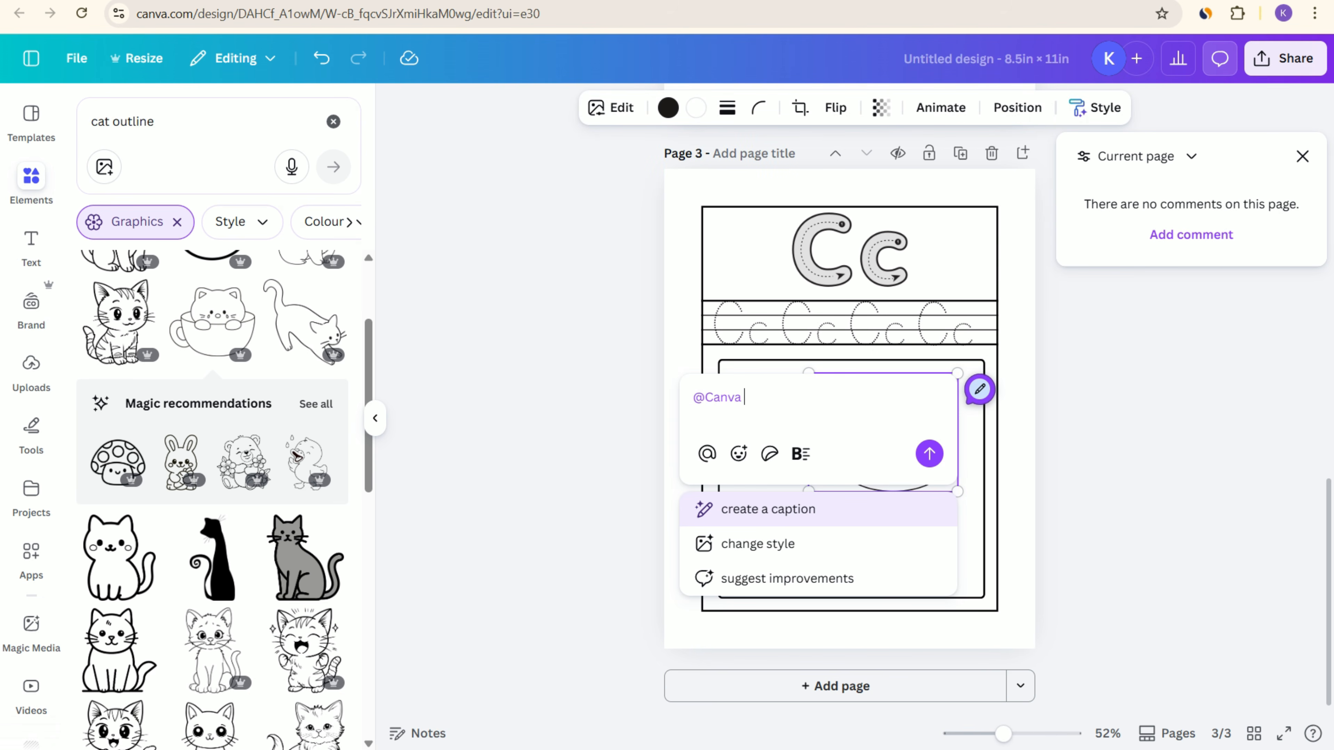
{"action": "type", "text": "change style and fill this aeroplane with color for coloring book"}
{"action": "left_click_drag", "start_coordinate": [752, 416], "coordinate": [693, 416]}
{"action": "type", "text": "cat imag"}
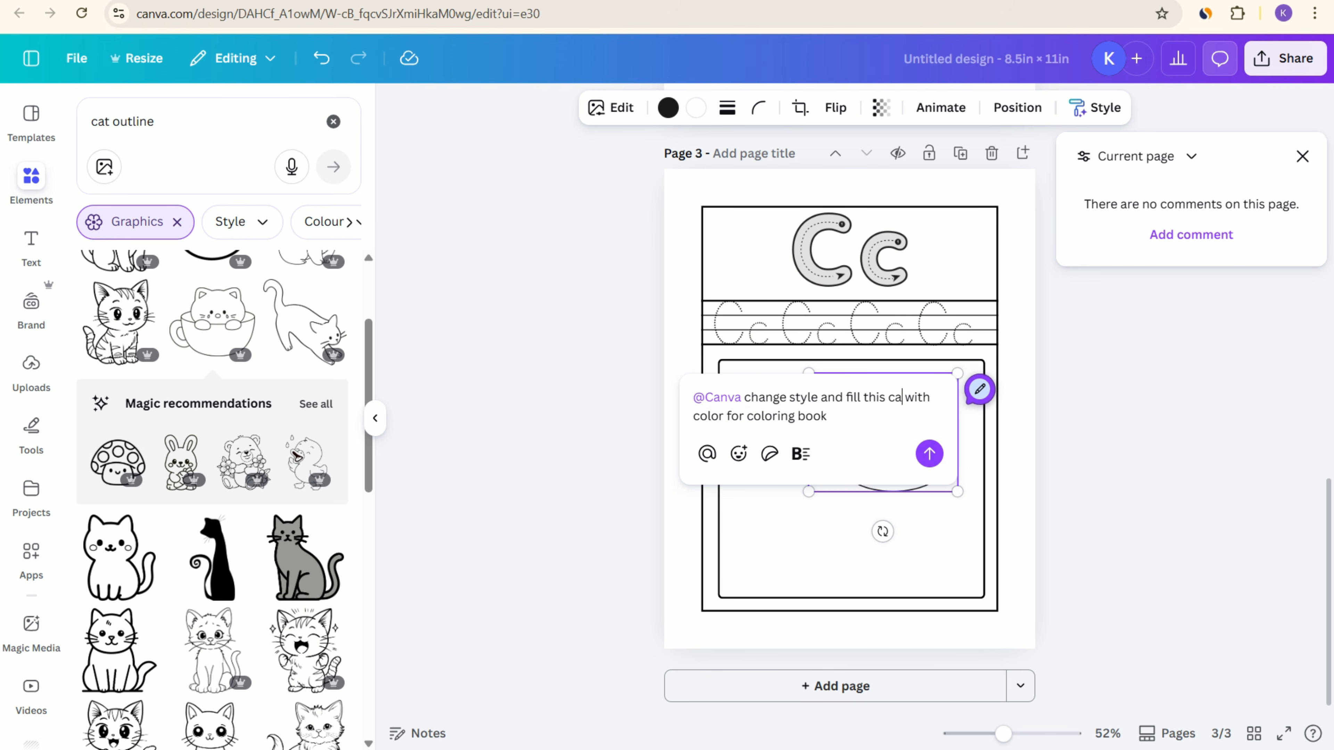
{"action": "type", "text": "e"}
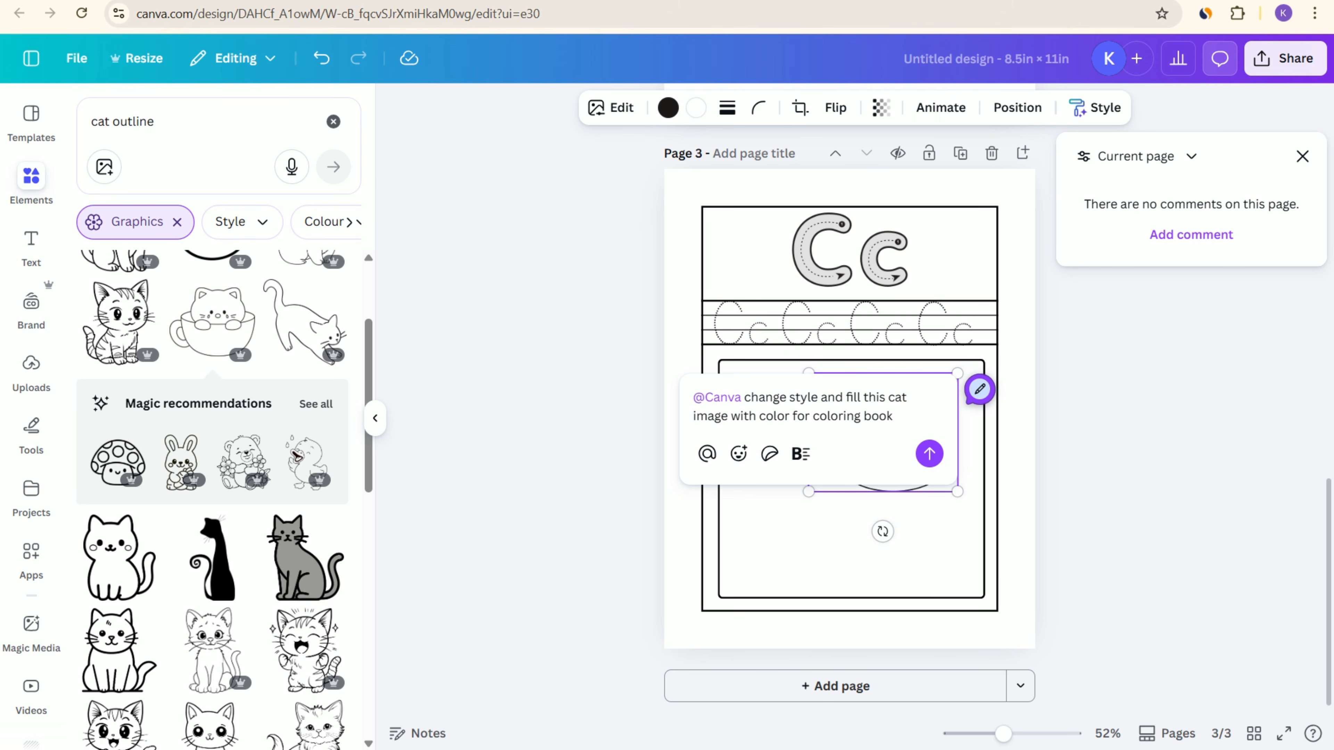
{"action": "left_click", "coordinate": [929, 453]}
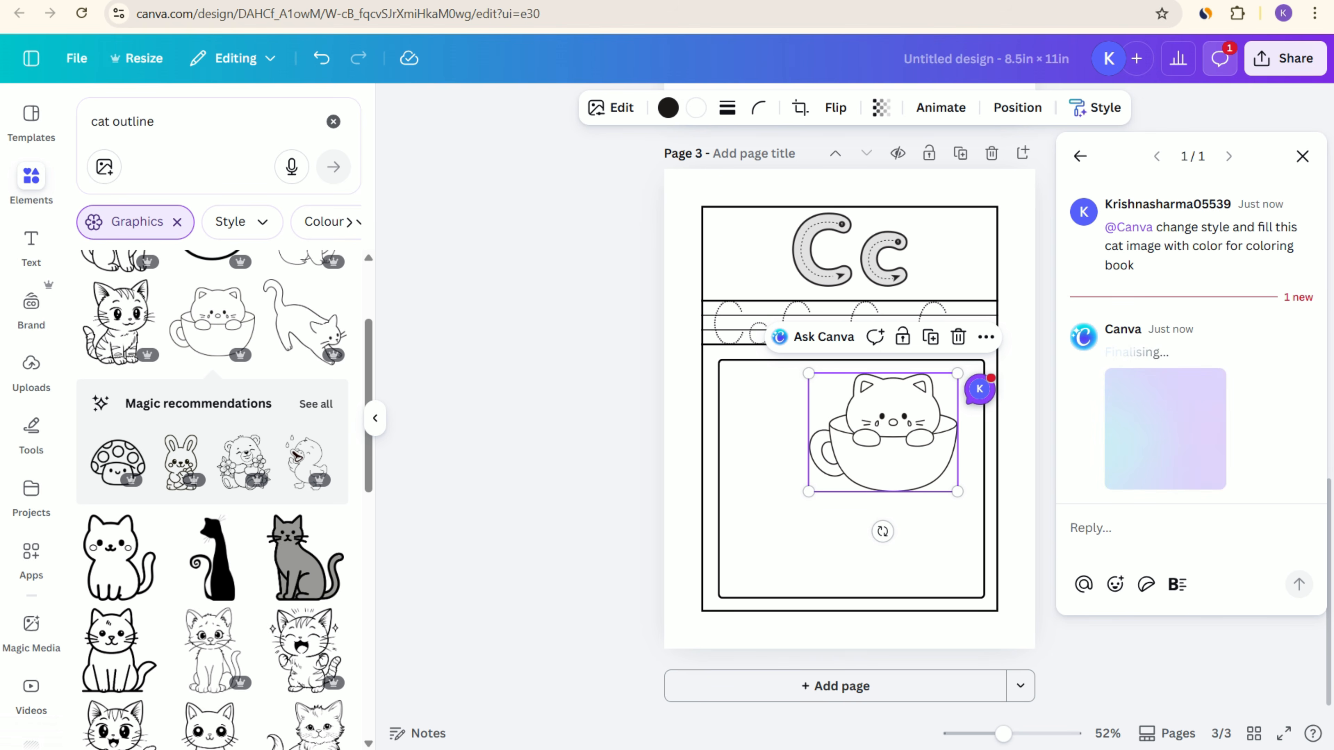
Step: Shift the outlined cat slightly right and add the generated coloured cat, shrunk, in the lower left corner of page 3's frame
{"action": "left_click_drag", "start_coordinate": [883, 442], "coordinate": [898, 441]}
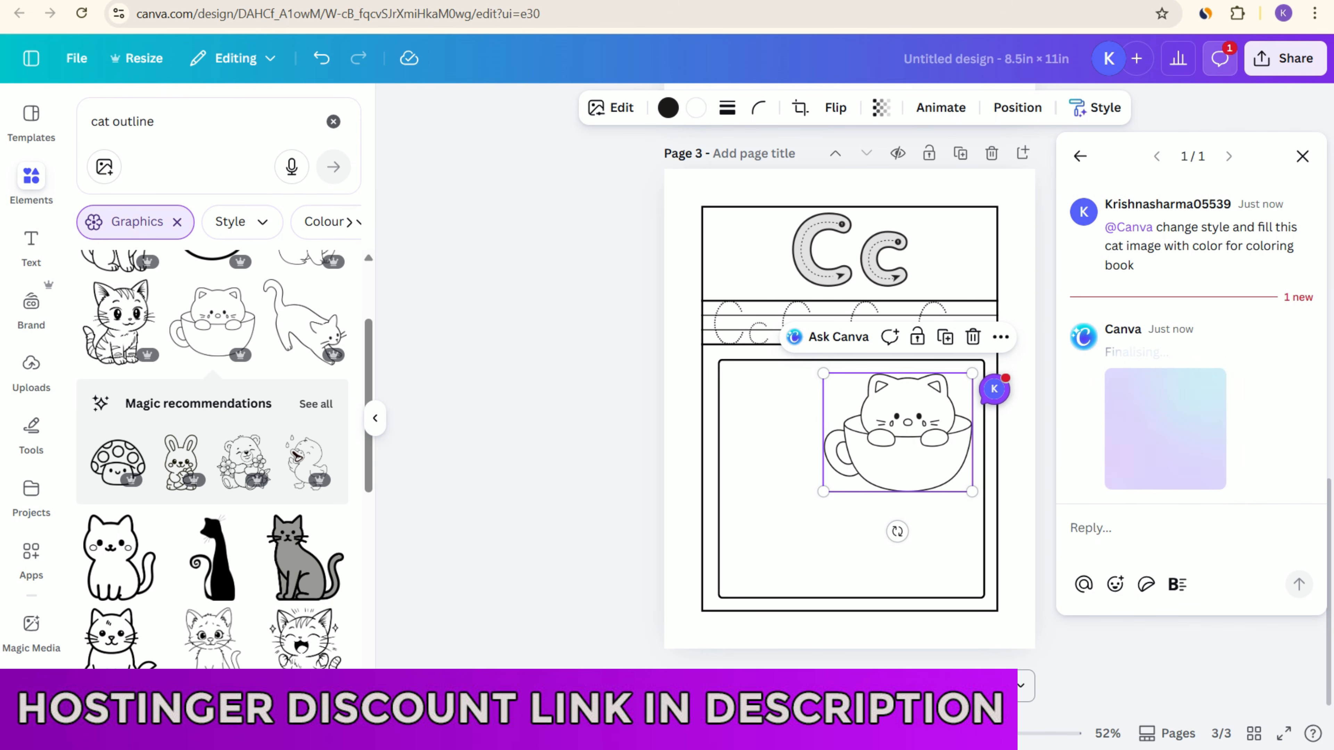
{"action": "scroll", "coordinate": [310, 478], "scroll_direction": "down", "scroll_amount": 3}
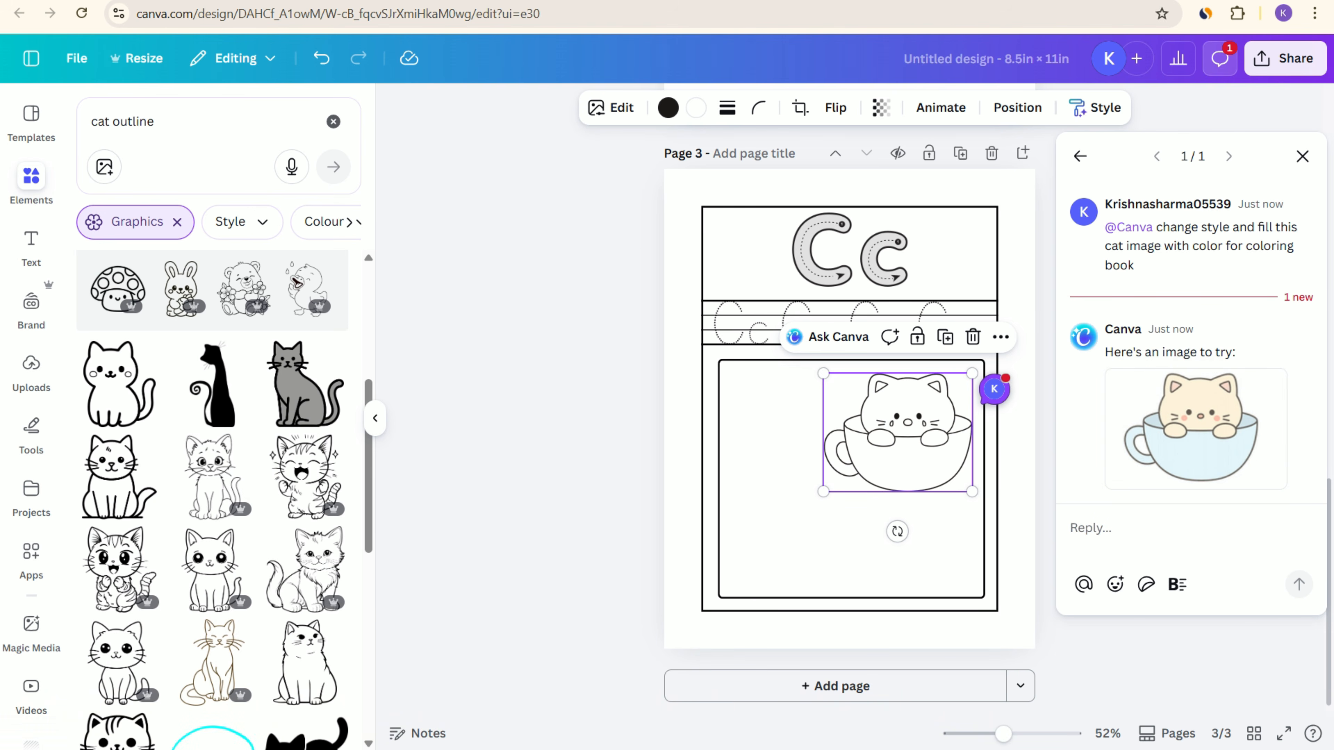
{"action": "left_click", "coordinate": [1266, 468]}
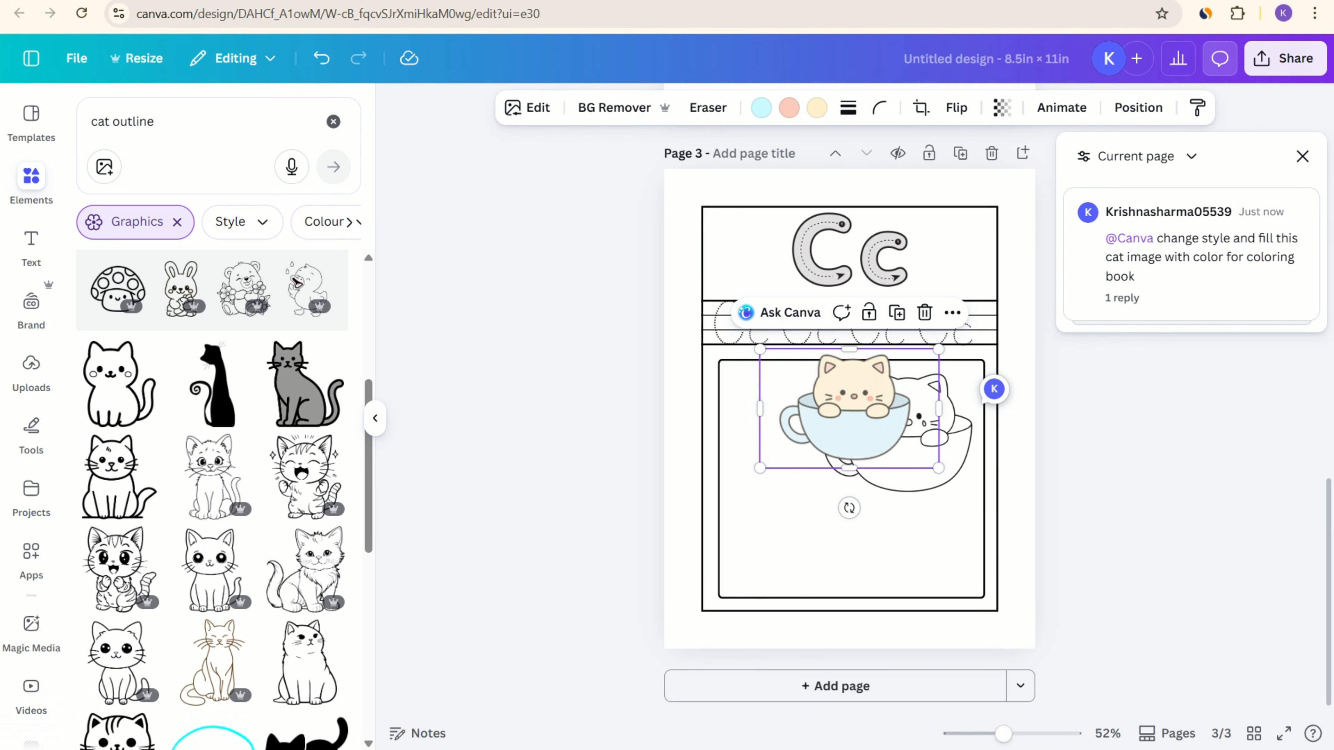
{"action": "left_click_drag", "start_coordinate": [854, 414], "coordinate": [806, 522]}
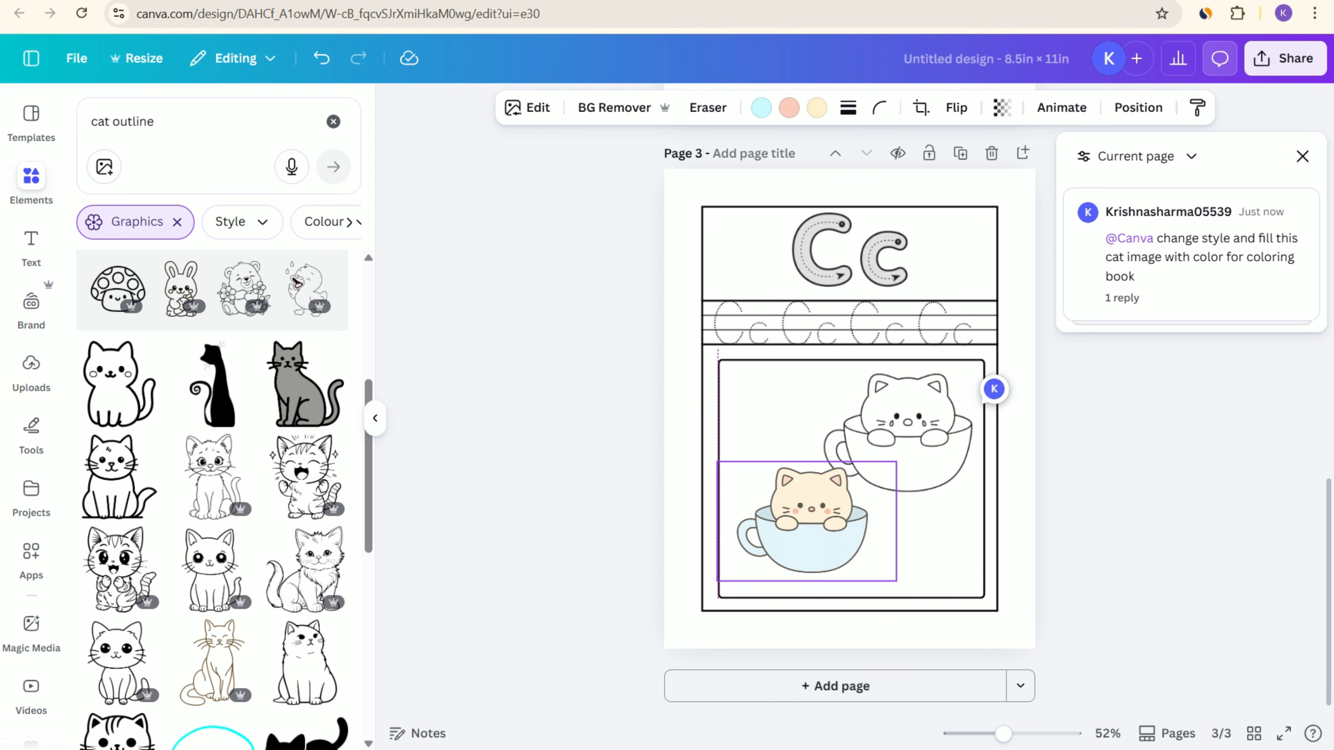
{"action": "left_click_drag", "start_coordinate": [896, 581], "coordinate": [872, 565]}
{"action": "left_click_drag", "start_coordinate": [803, 518], "coordinate": [809, 547]}
{"action": "key", "text": "Escape"}
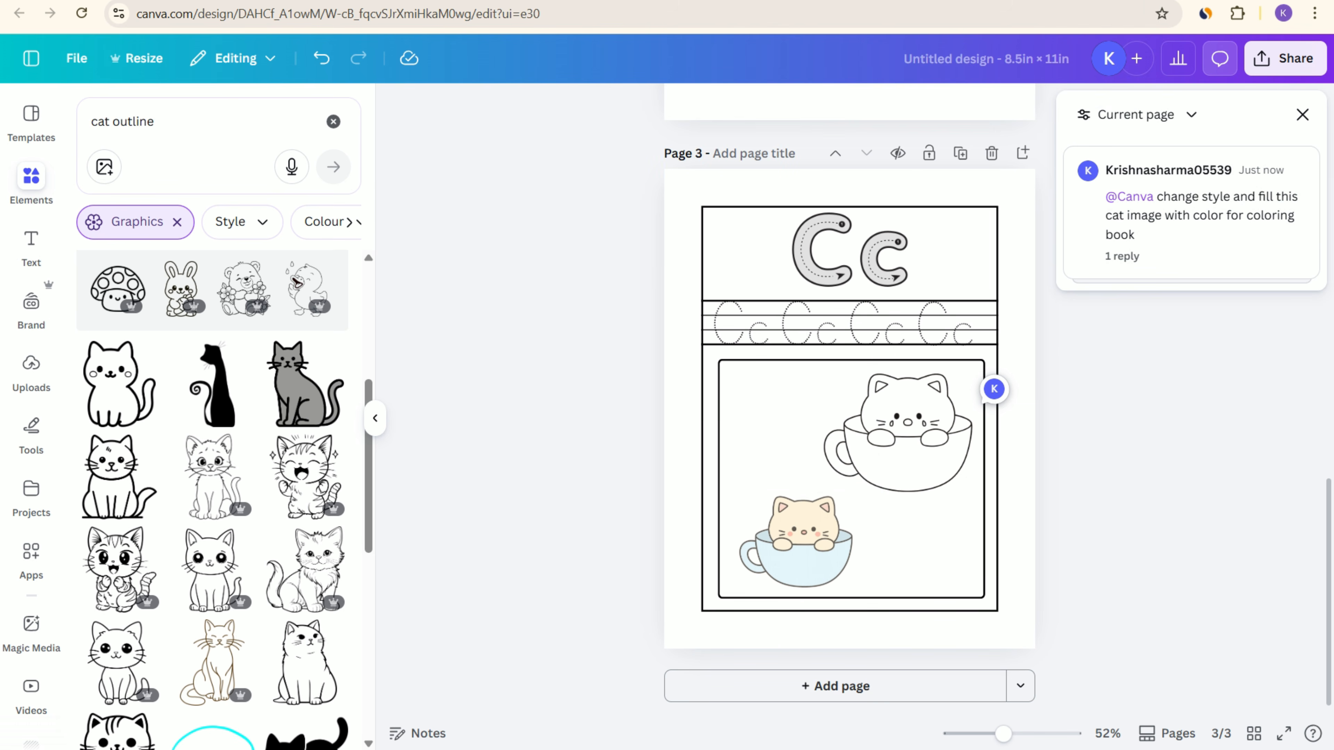
{"action": "left_click", "coordinate": [1302, 114]}
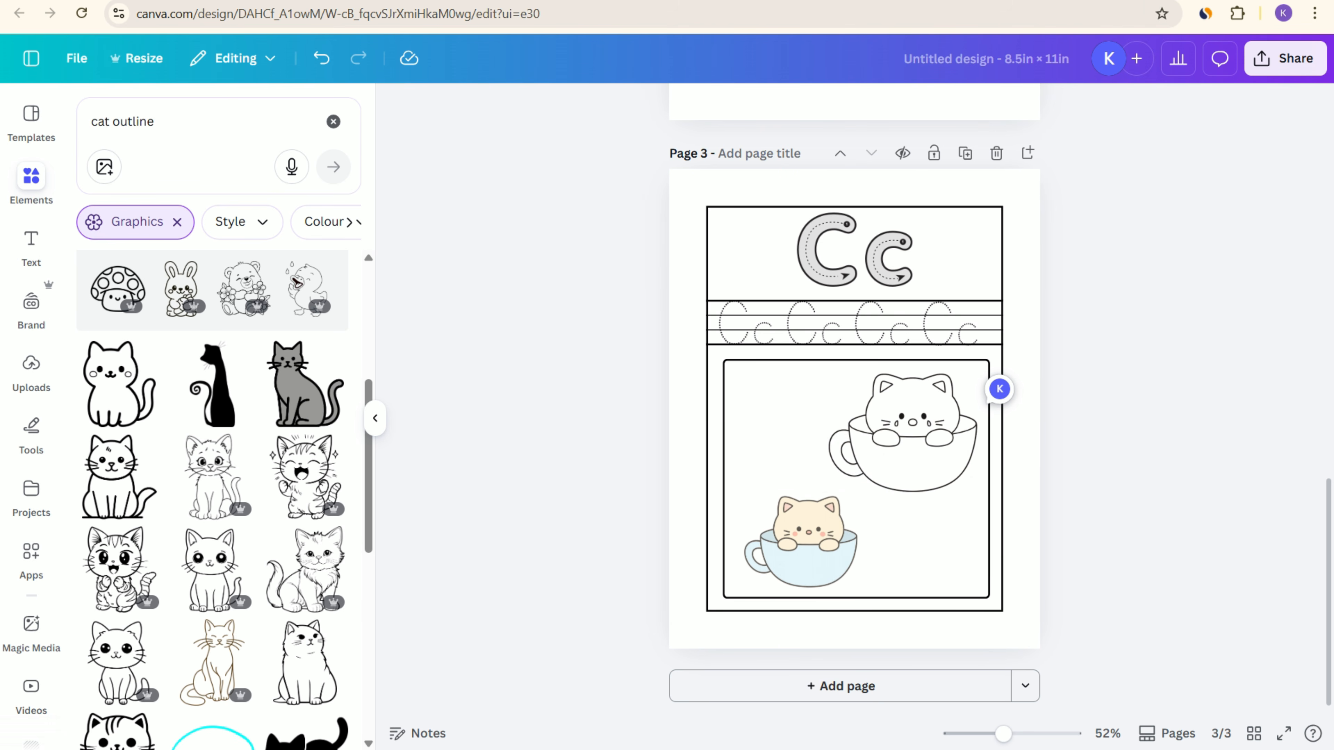
Step: Download pages 1–3 of the worksheet design as a PDF Standard file
{"action": "scroll", "coordinate": [854, 328], "scroll_direction": "up", "scroll_amount": 3}
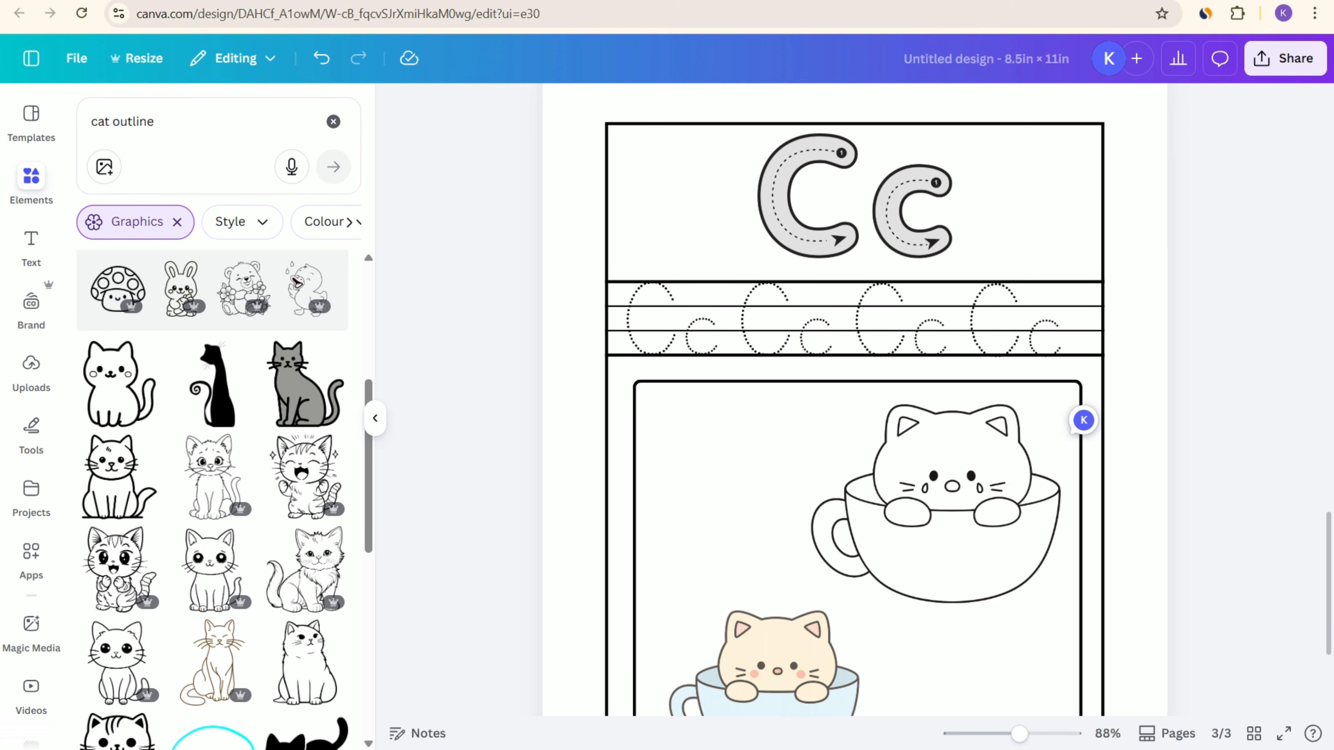
{"action": "scroll", "coordinate": [855, 400], "scroll_direction": "up", "scroll_amount": 20}
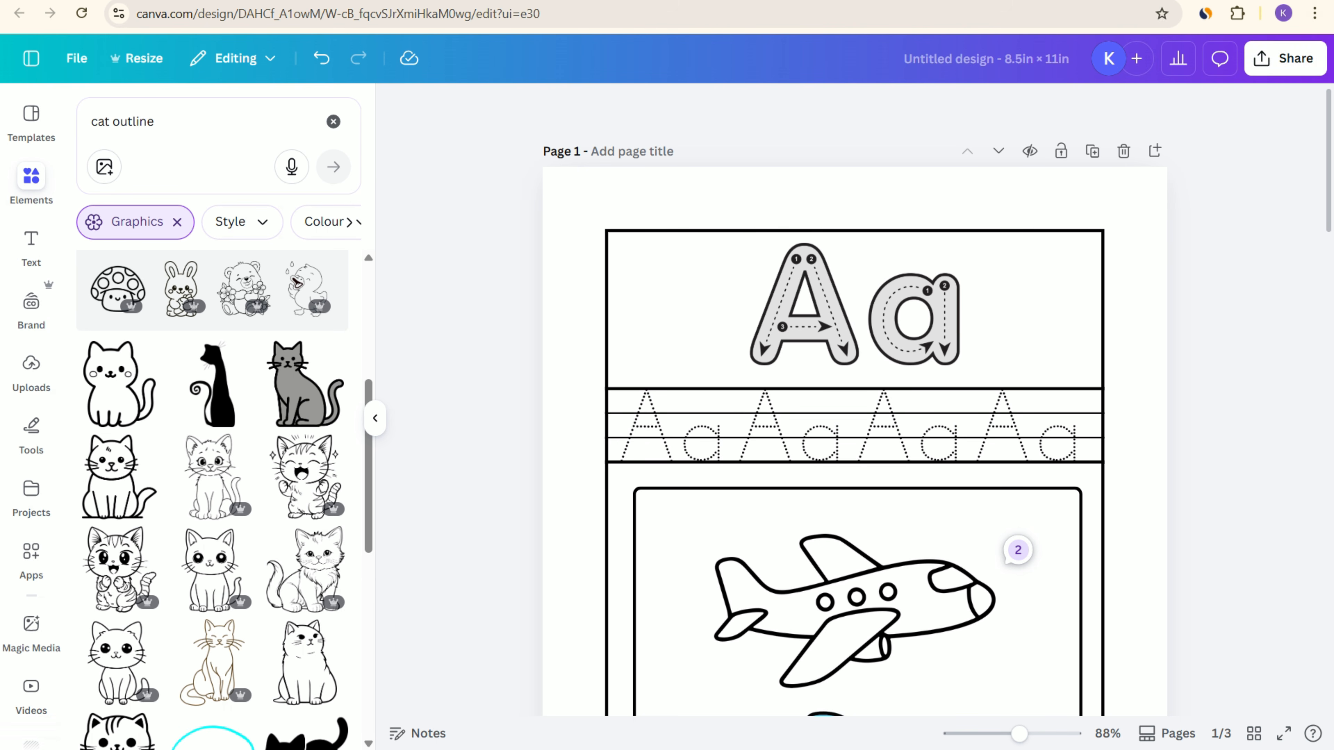
{"action": "left_click", "coordinate": [1285, 57]}
{"action": "left_click", "coordinate": [1018, 413]}
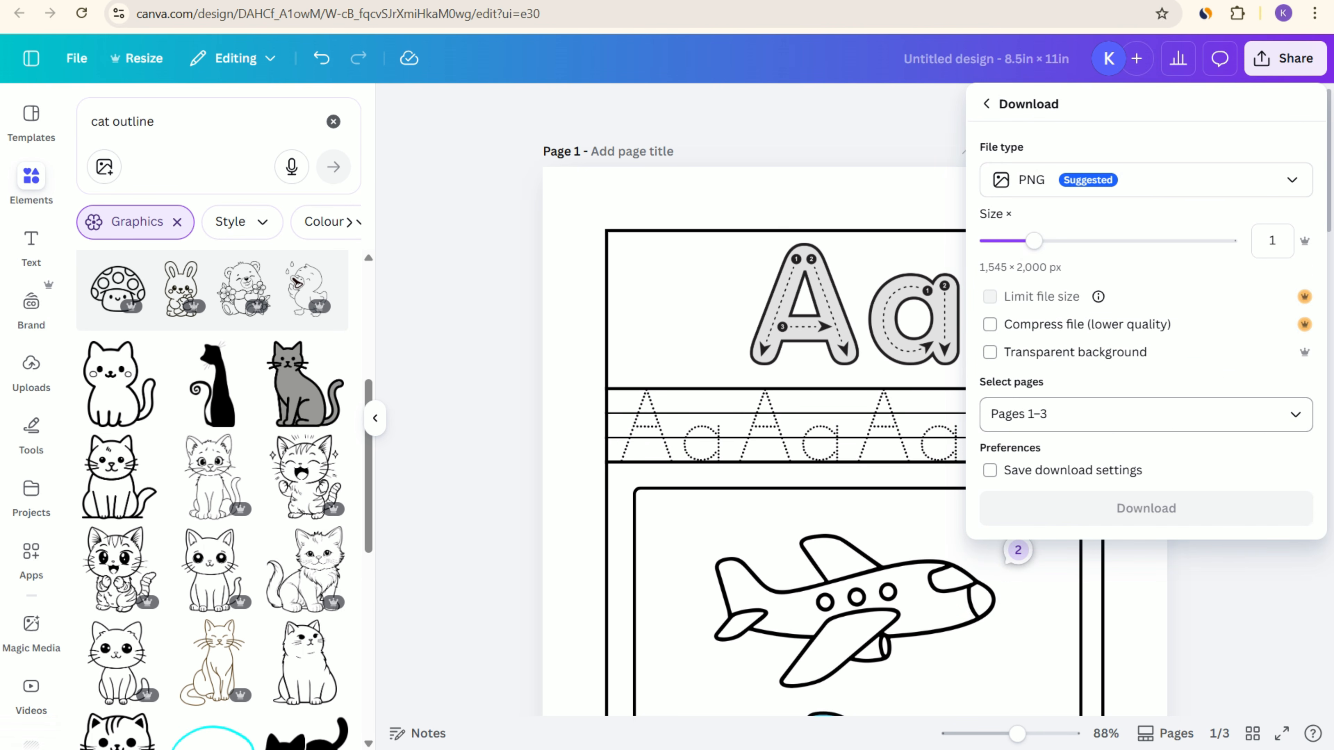
{"action": "left_click", "coordinate": [1145, 180]}
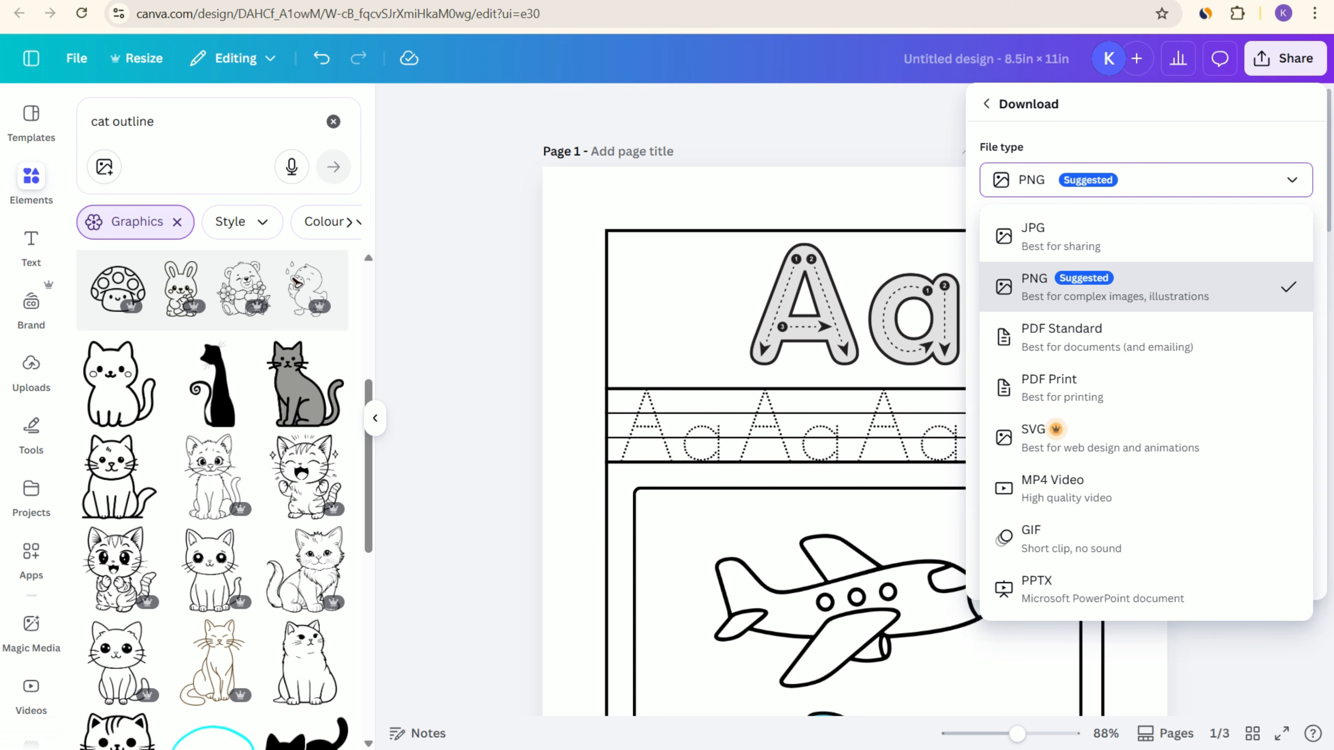
{"action": "left_click", "coordinate": [1061, 336]}
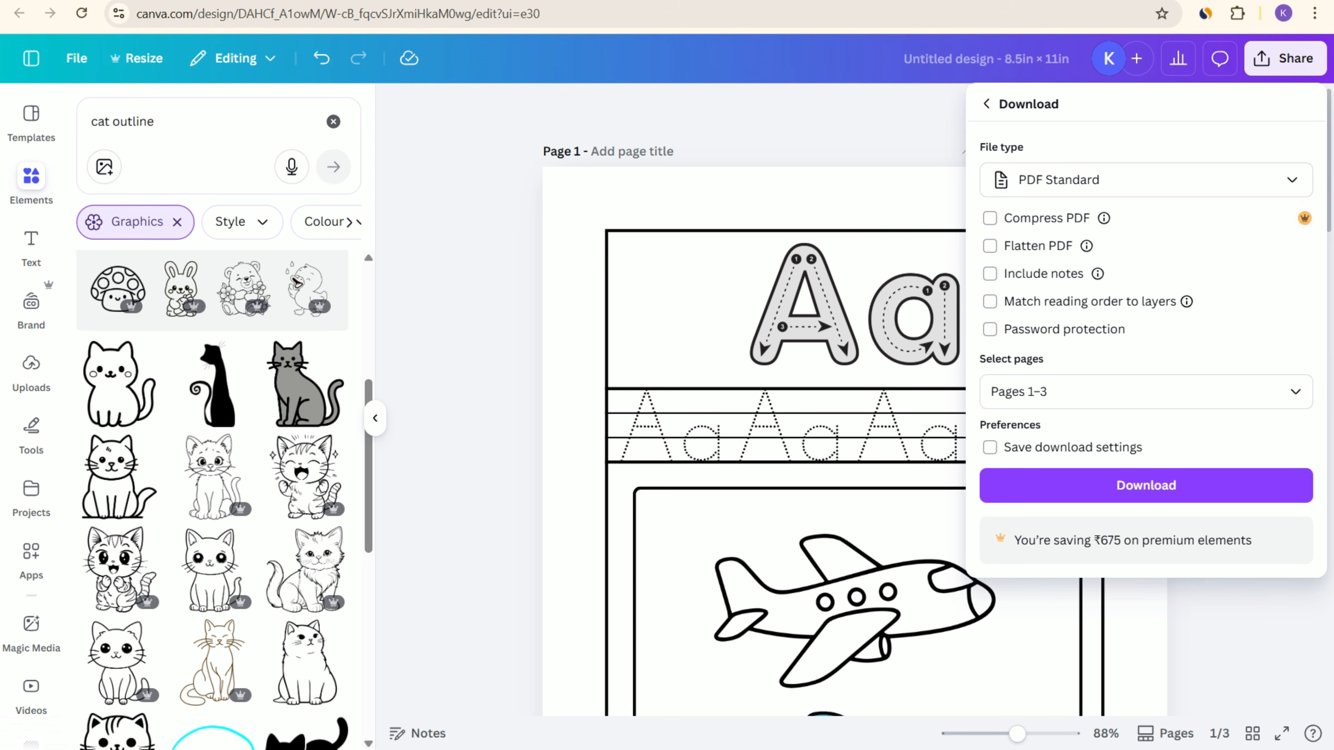
{"action": "left_click", "coordinate": [1146, 485]}
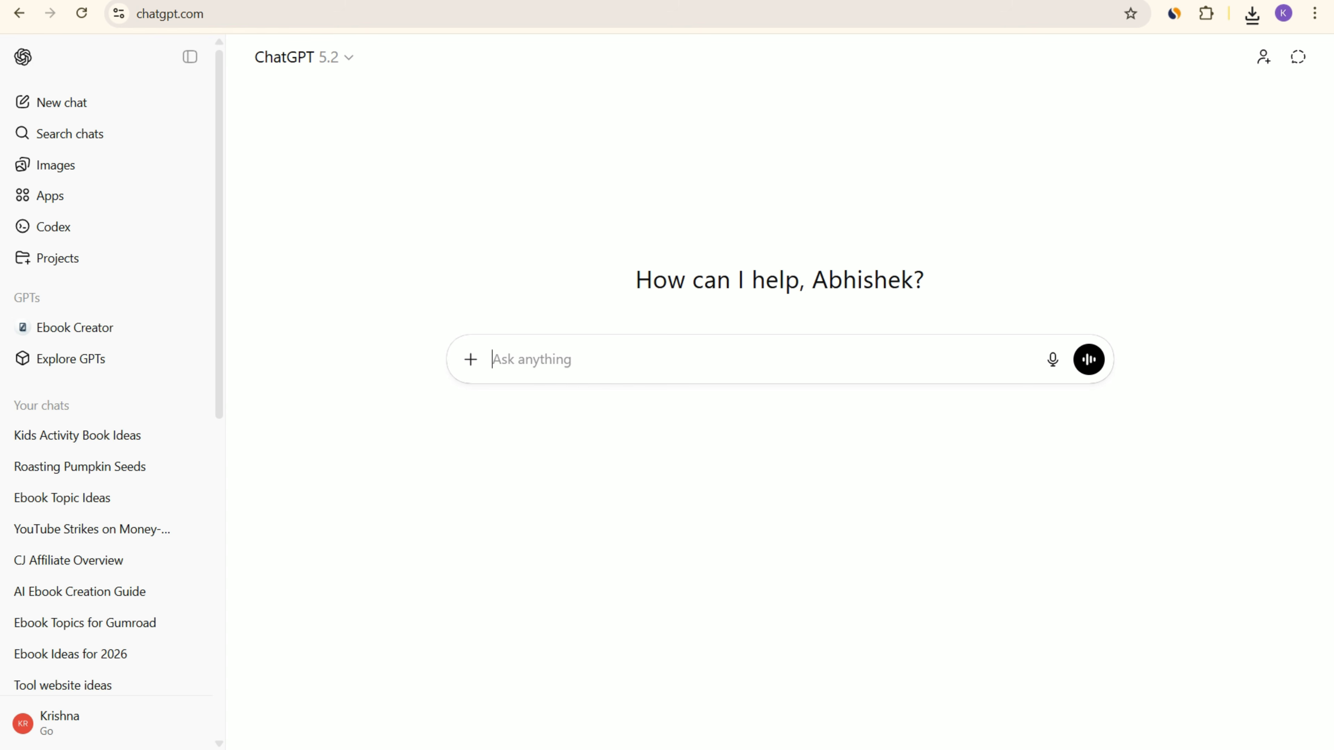
Step: Switch to ChatGPT and write a prompt beginning "I have created a kids activity book"
{"action": "type", "text": "I have created a kids"}
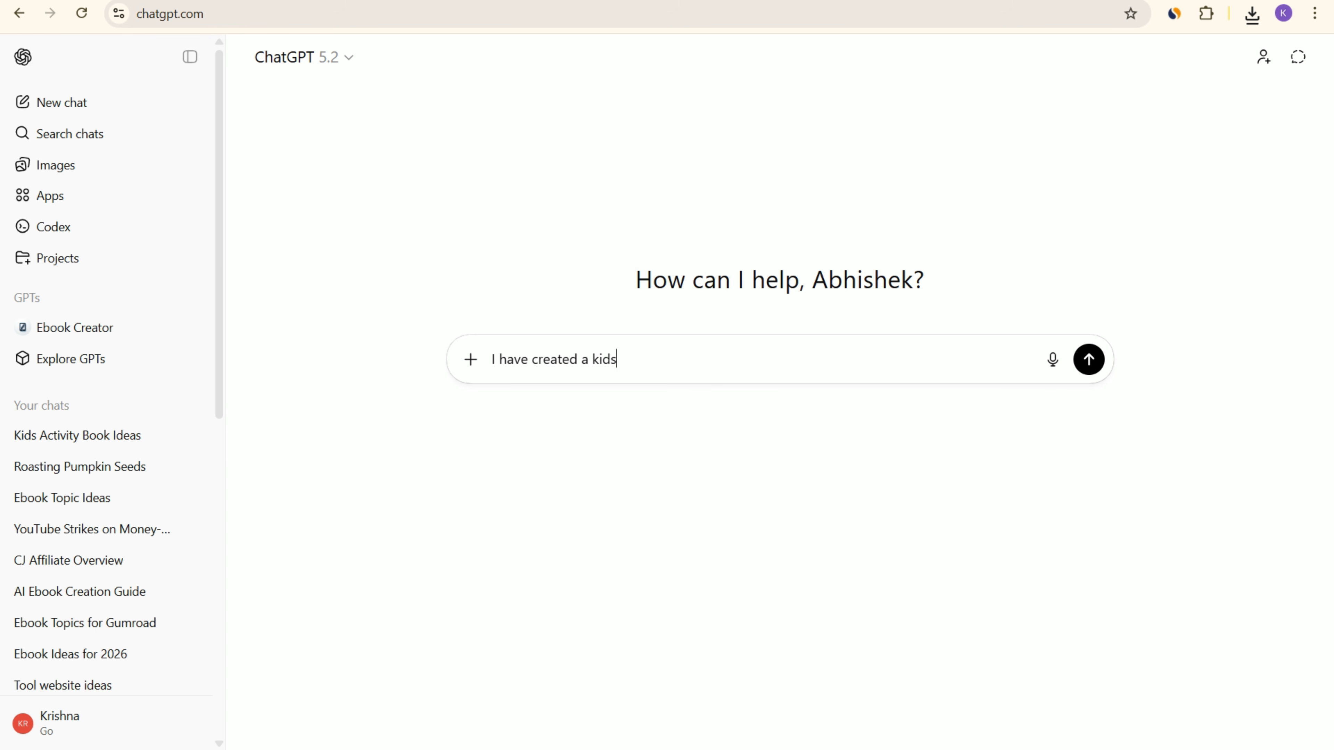
{"action": "type", "text": " activity book"}
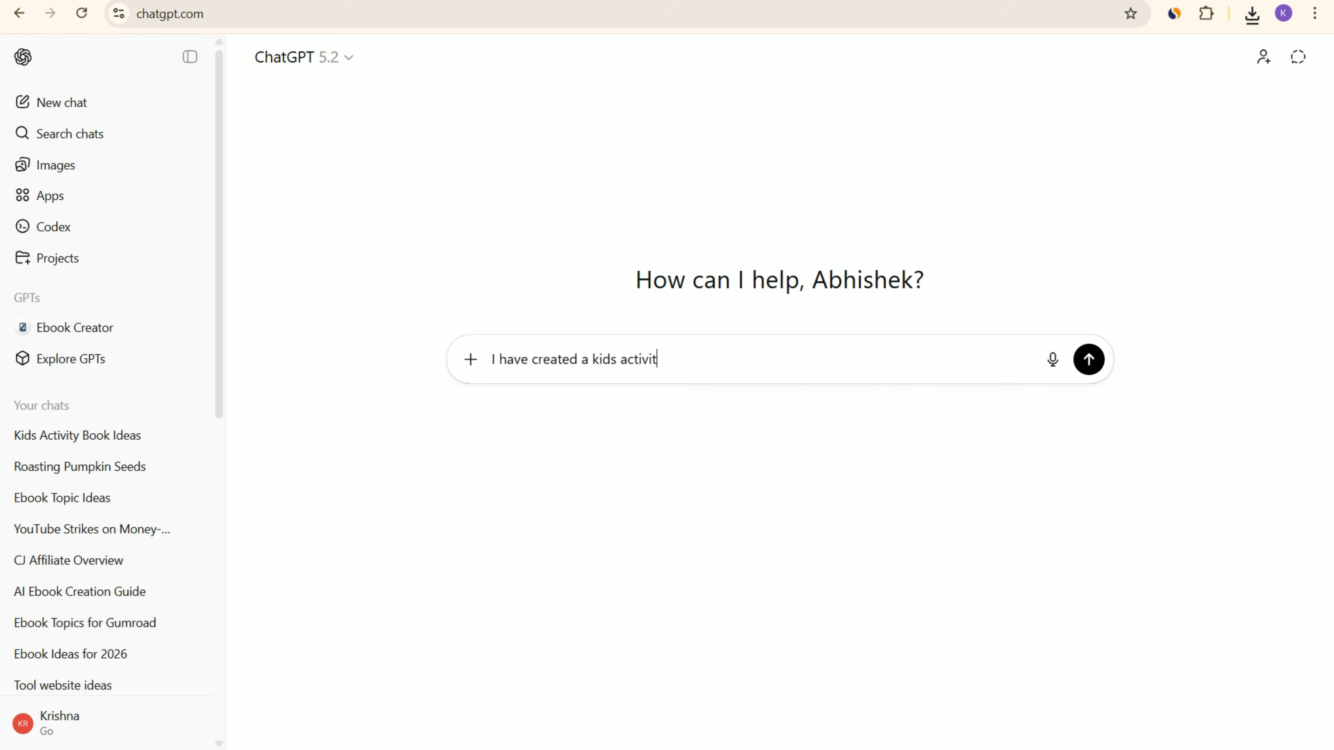
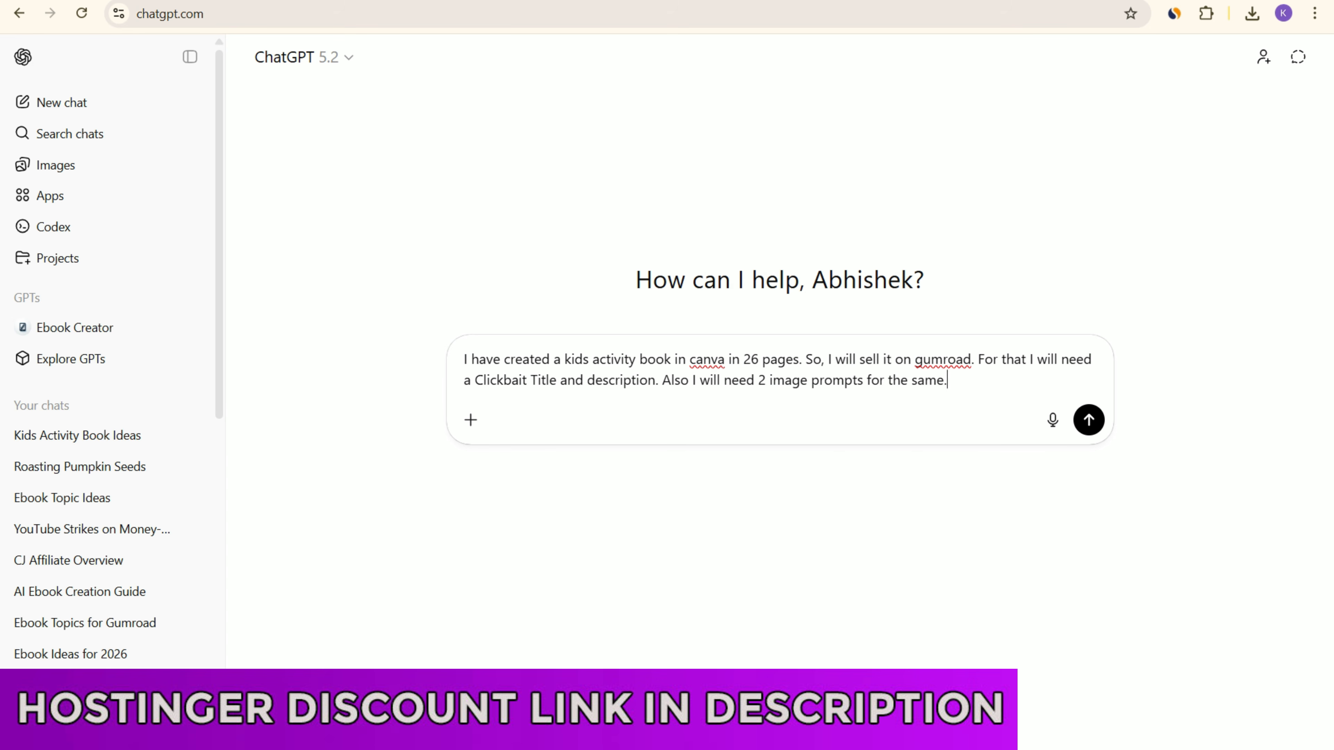
Step: Insert "This is a combination of Alphabet and coloring book training." after the first sentence of the prompt and send it
{"action": "left_click", "coordinate": [803, 359]}
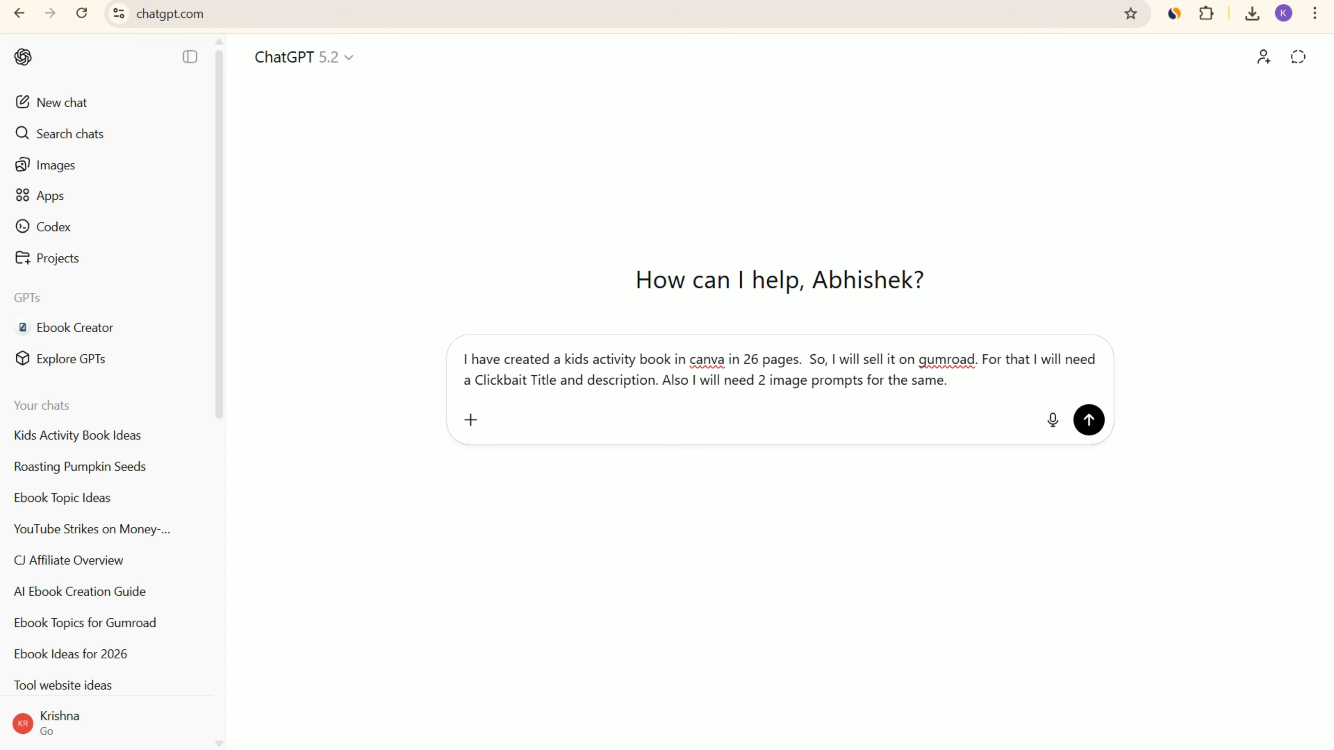
{"action": "type", "text": "This "}
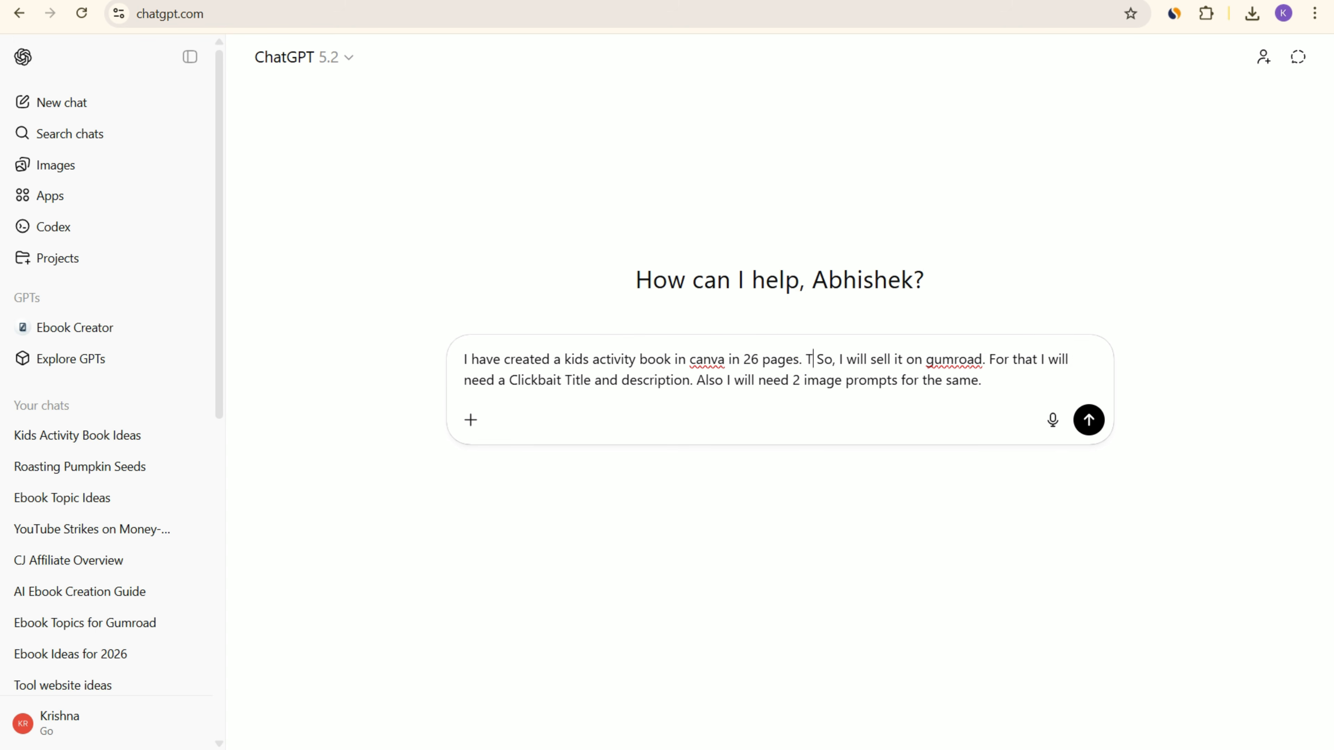
{"action": "type", "text": "is a "}
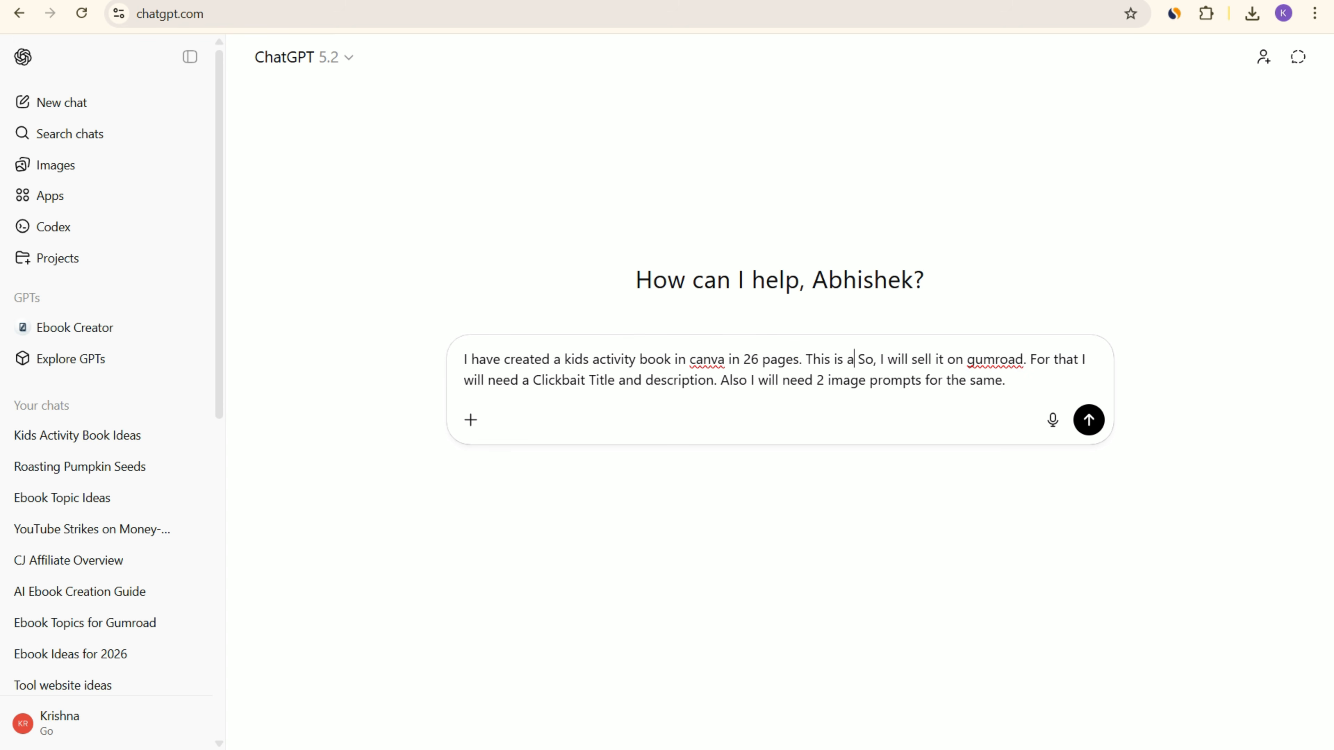
{"action": "type", "text": "comb "}
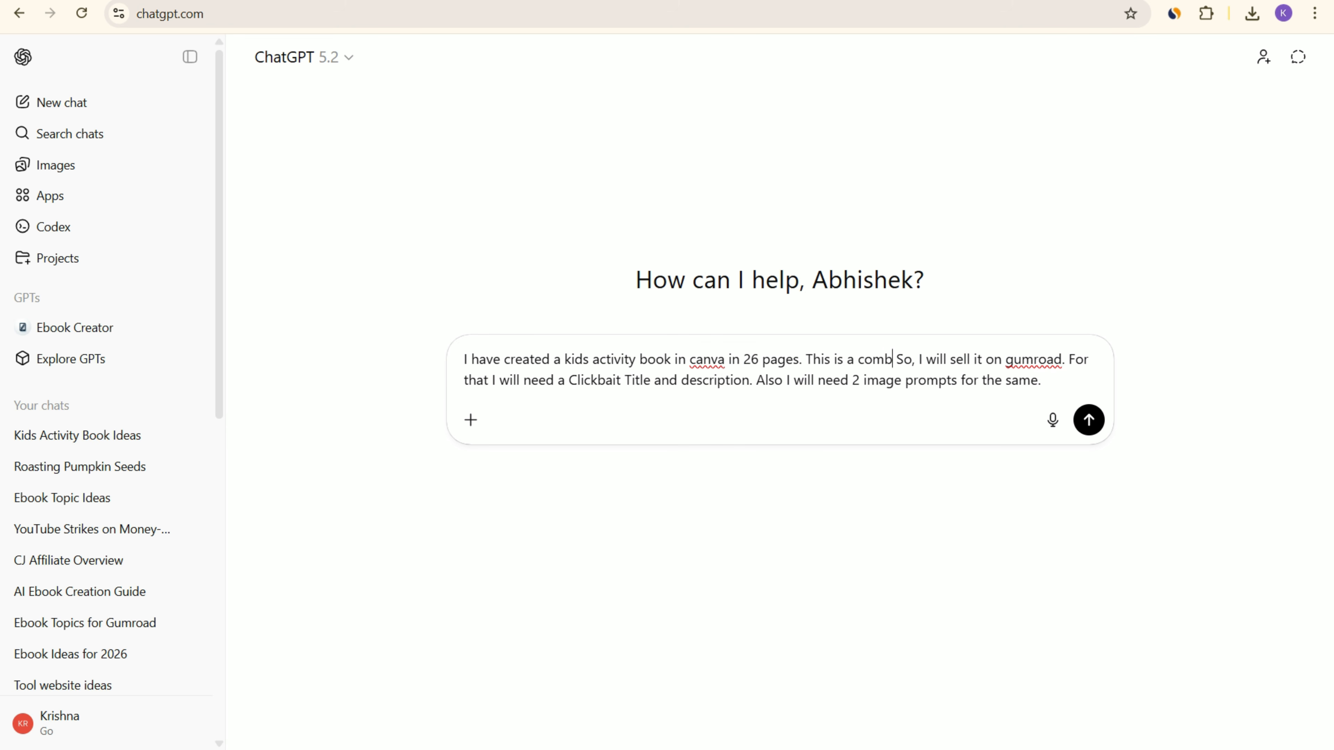
{"action": "type", "text": "ina"}
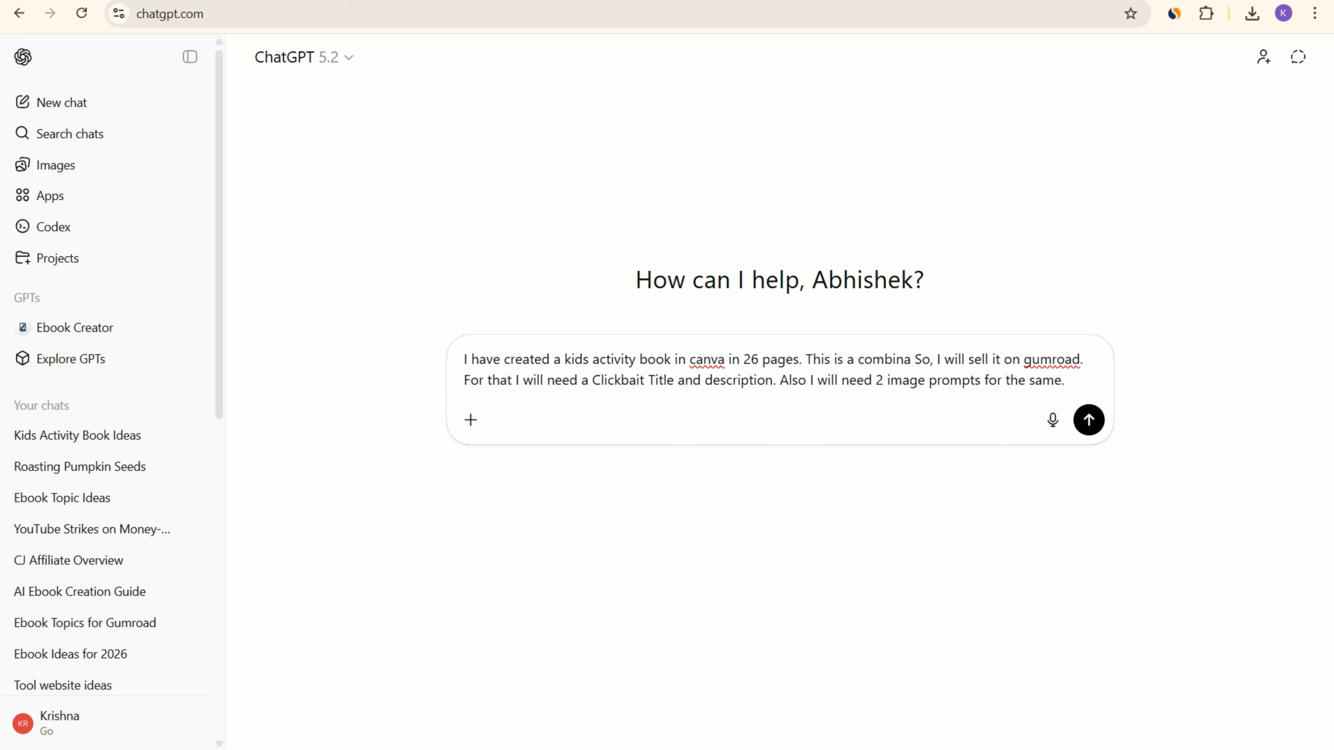
{"action": "type", "text": "tion fo"}
{"action": "key", "text": "BackSpace"}
{"action": "key", "text": "BackSpace"}
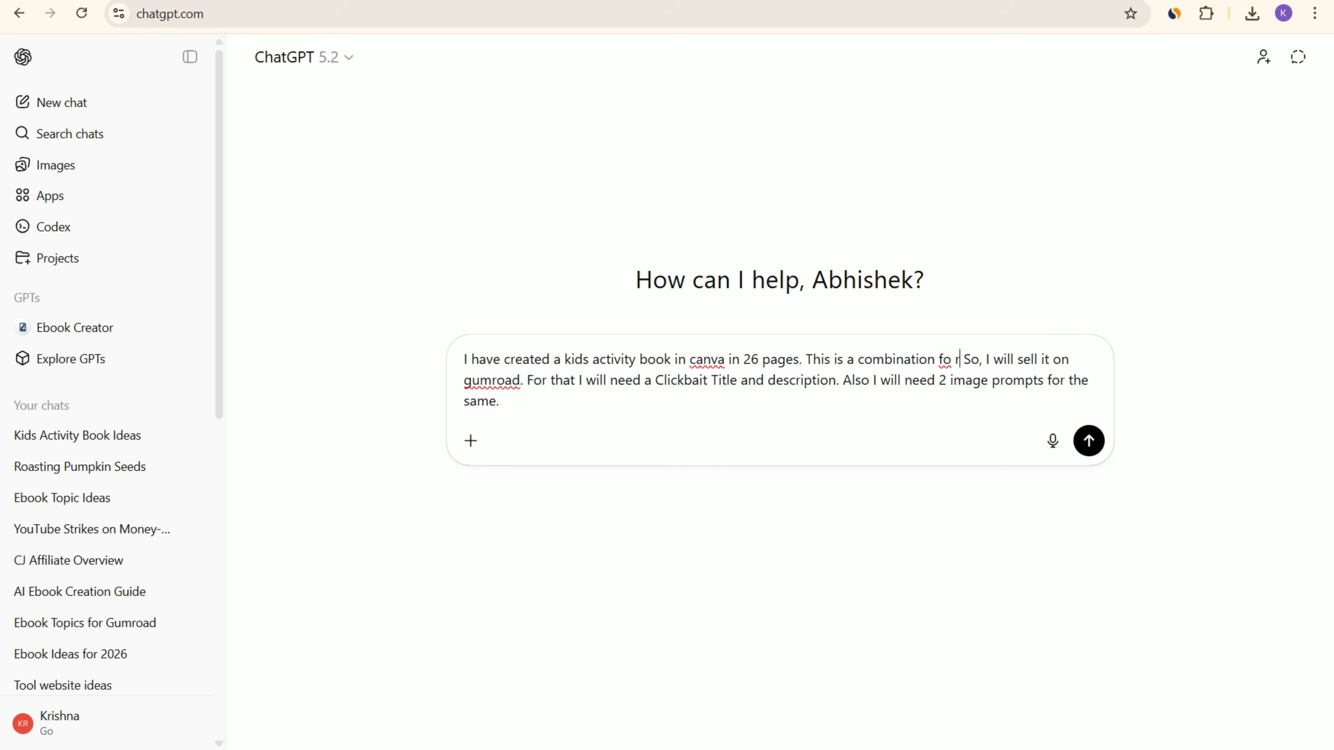
{"action": "type", "text": "of AI"}
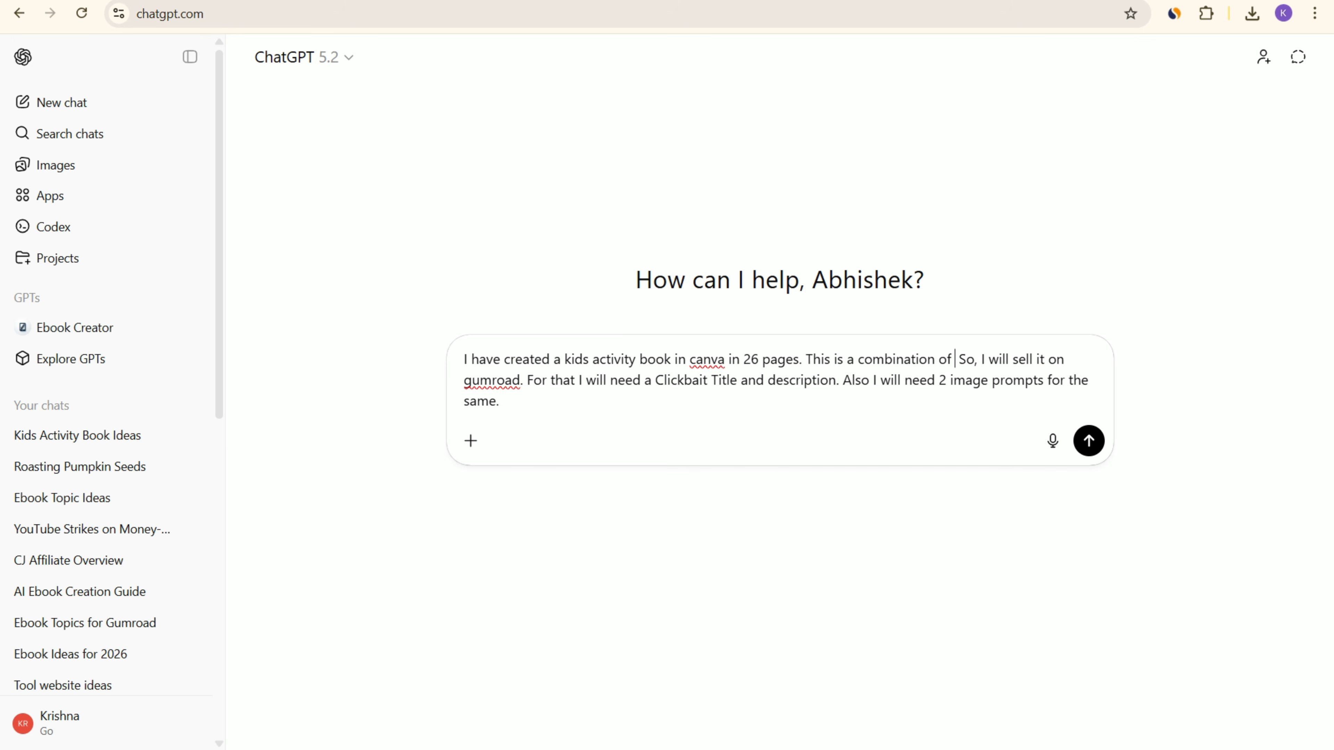
{"action": "type", "text": "phabet "}
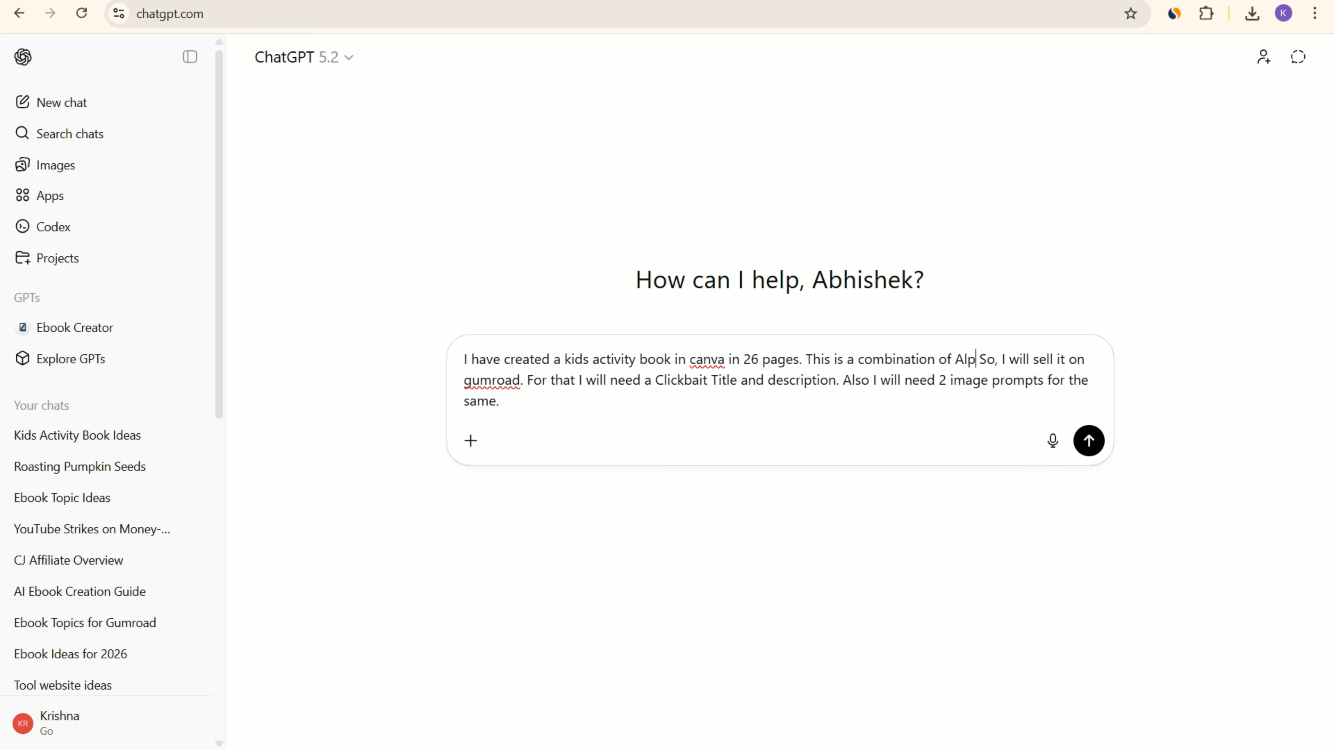
{"action": "type", "text": "and co"}
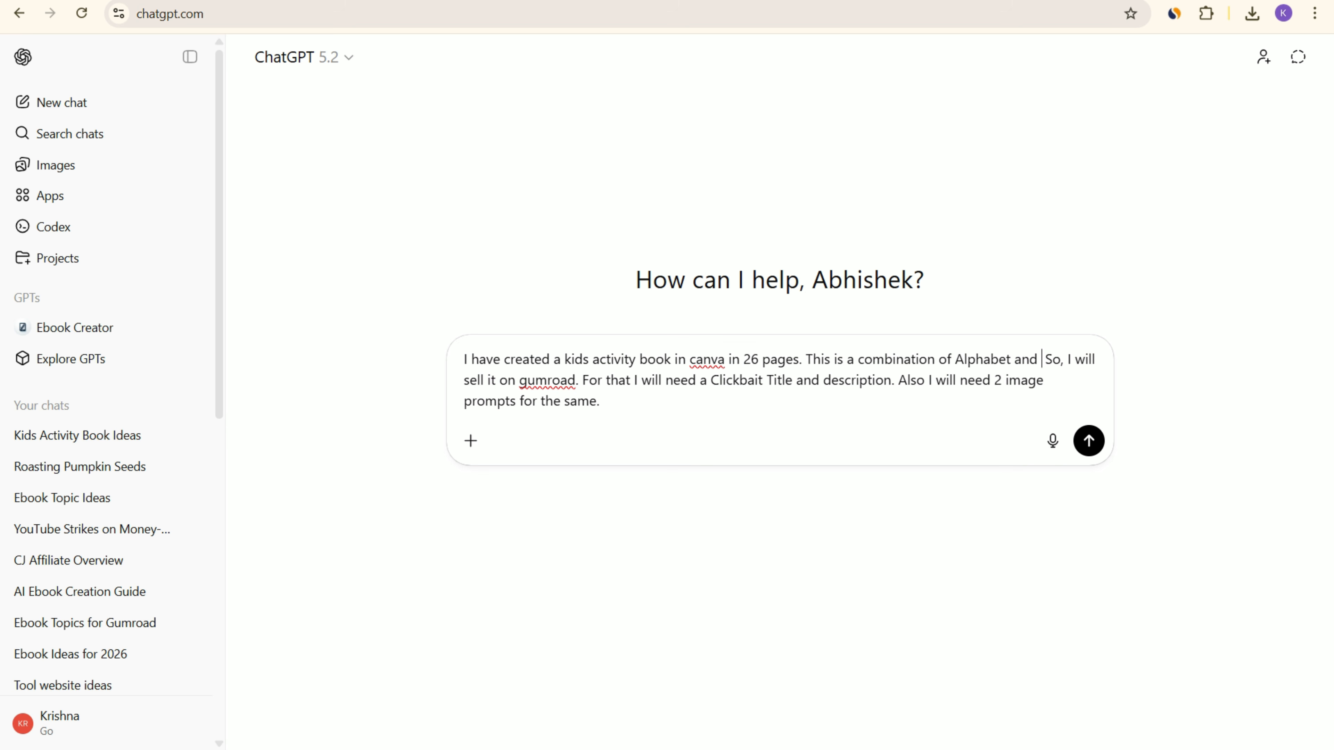
{"action": "type", "text": "loring "}
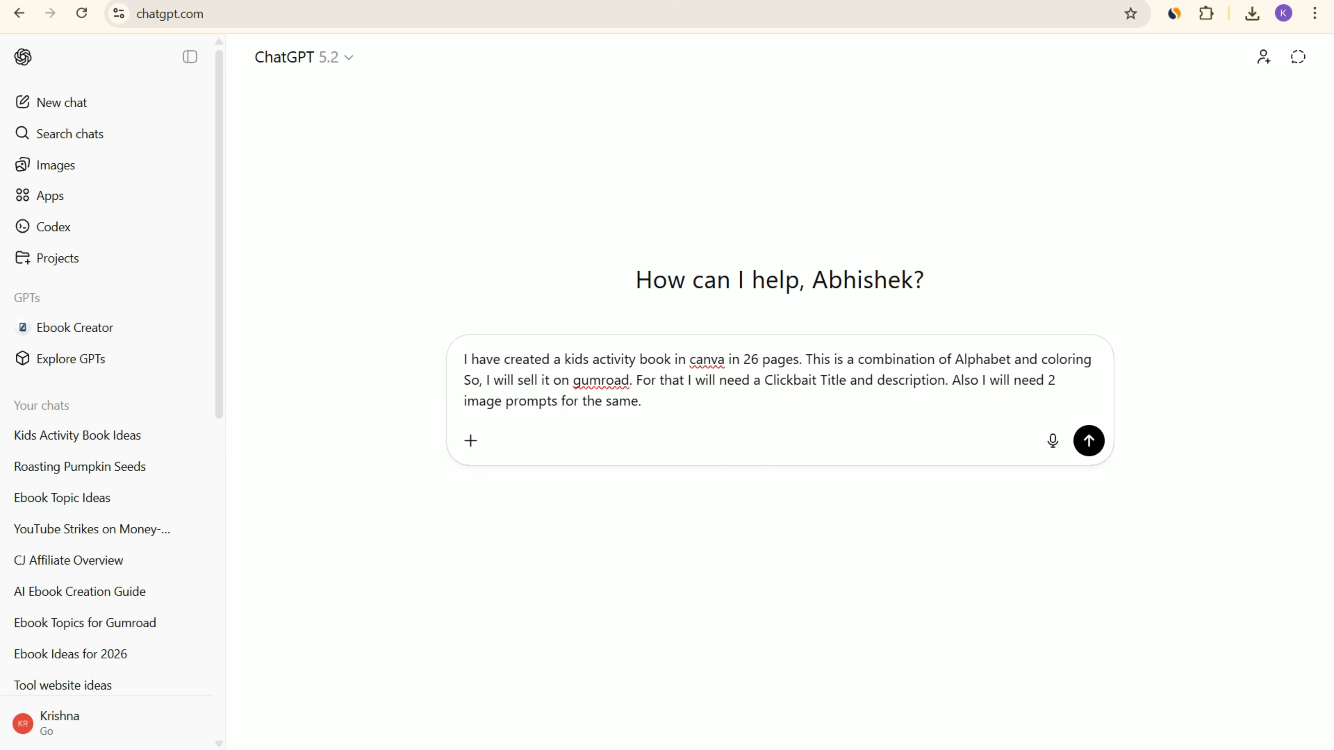
{"action": "type", "text": "book trai"}
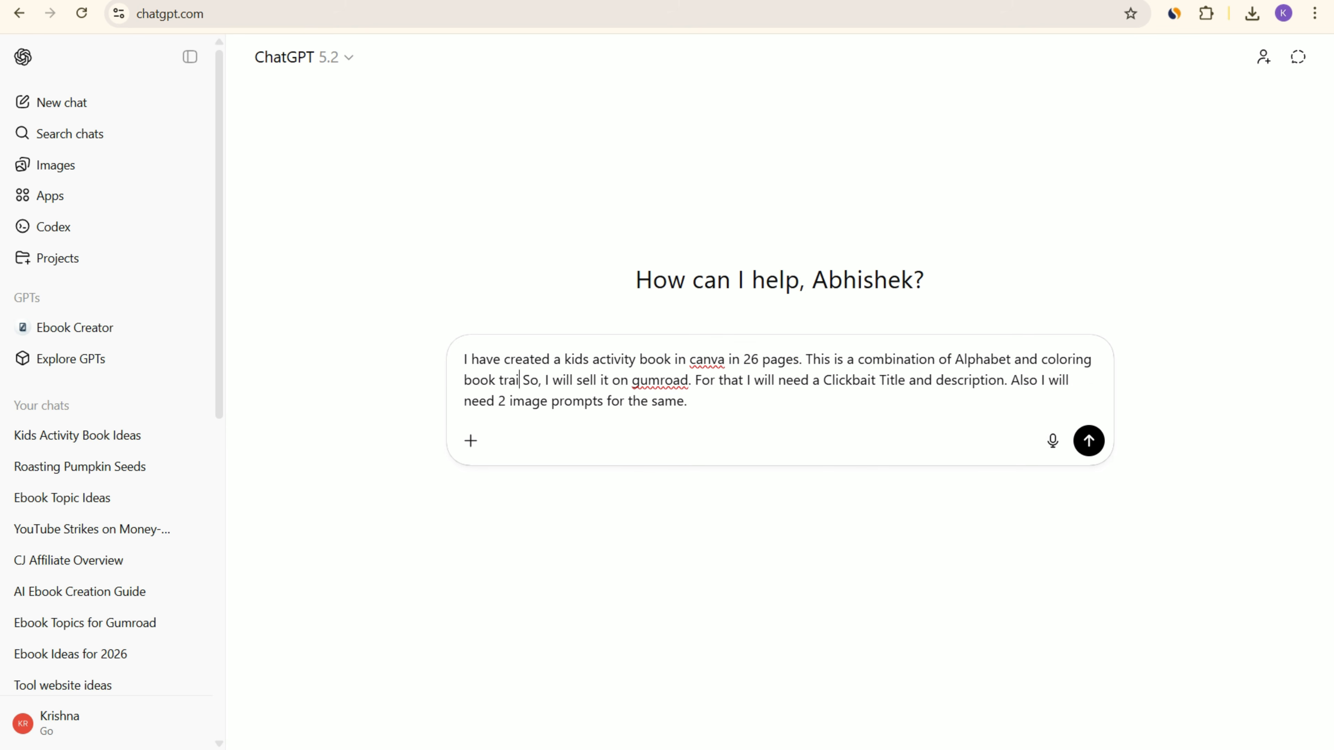
{"action": "type", "text": "ning."}
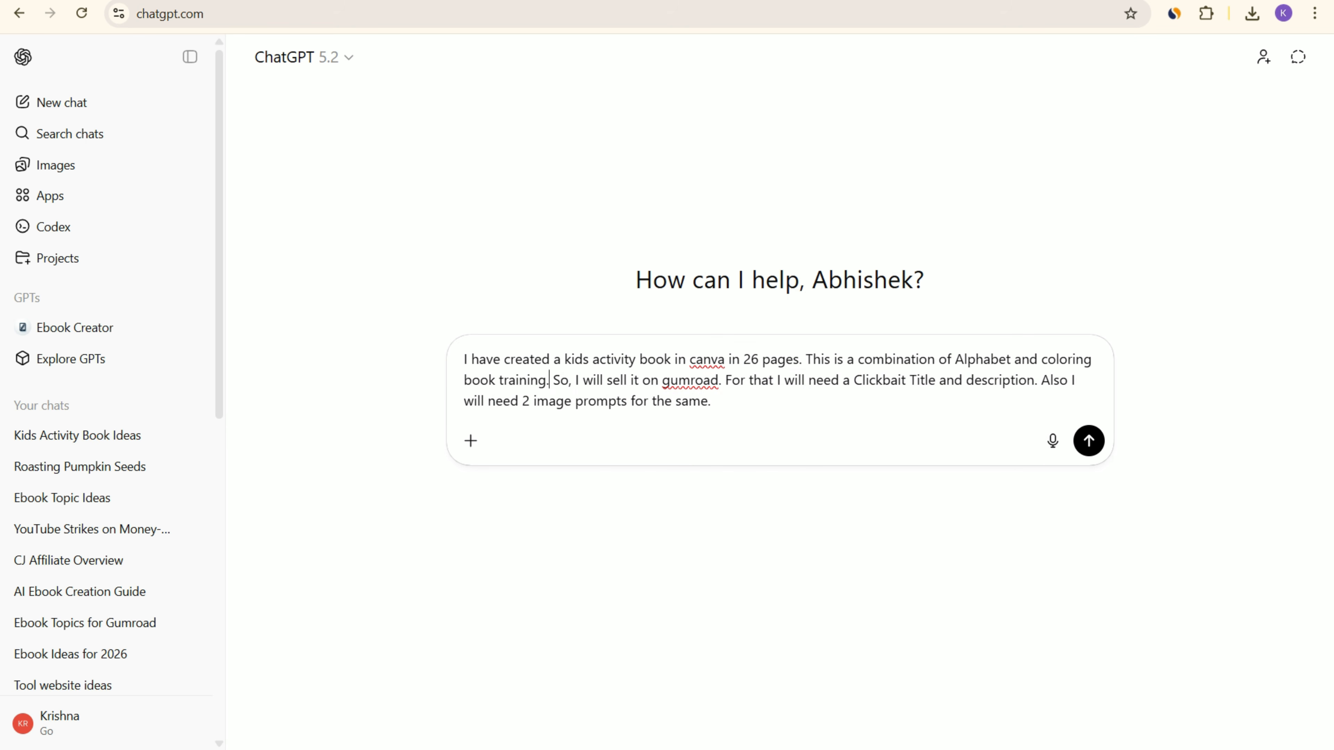
{"action": "key", "text": "Return"}
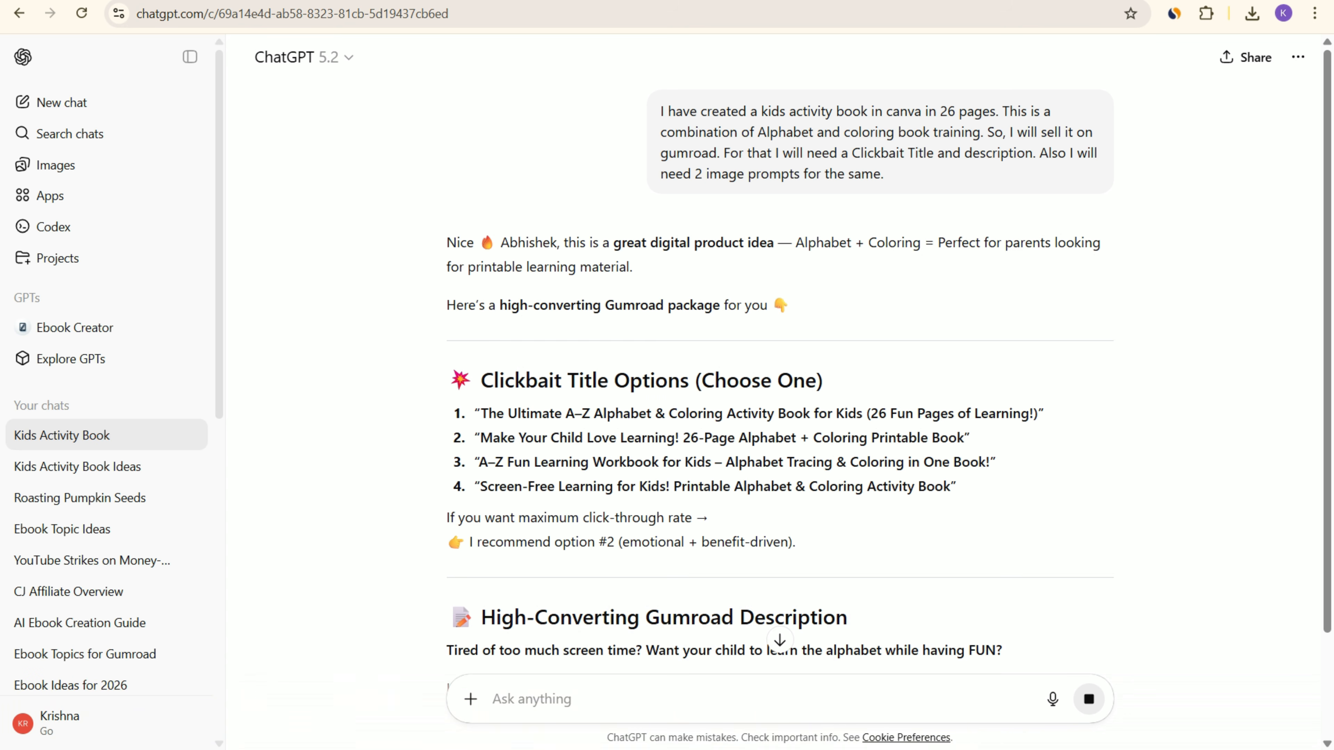
Step: Copy the Image Prompt 1 (Main Gumroad Cover – Landscape) text from the reply and send it to ChatGPT as a new message
{"action": "left_click_drag", "start_coordinate": [447, 382], "coordinate": [480, 413]}
{"action": "scroll", "coordinate": [780, 400], "scroll_direction": "down", "scroll_amount": 1}
{"action": "scroll", "coordinate": [780, 399], "scroll_direction": "down", "scroll_amount": 8}
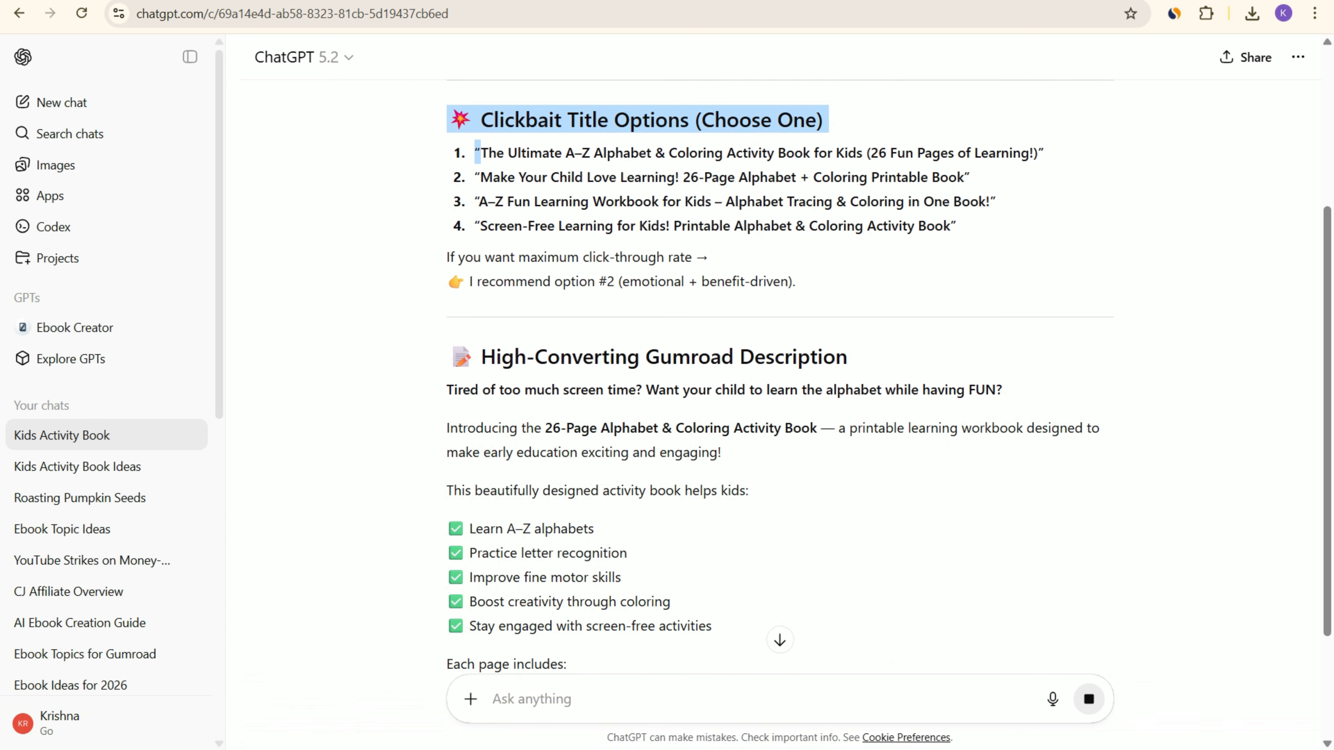
{"action": "scroll", "coordinate": [779, 399], "scroll_direction": "down", "scroll_amount": 8}
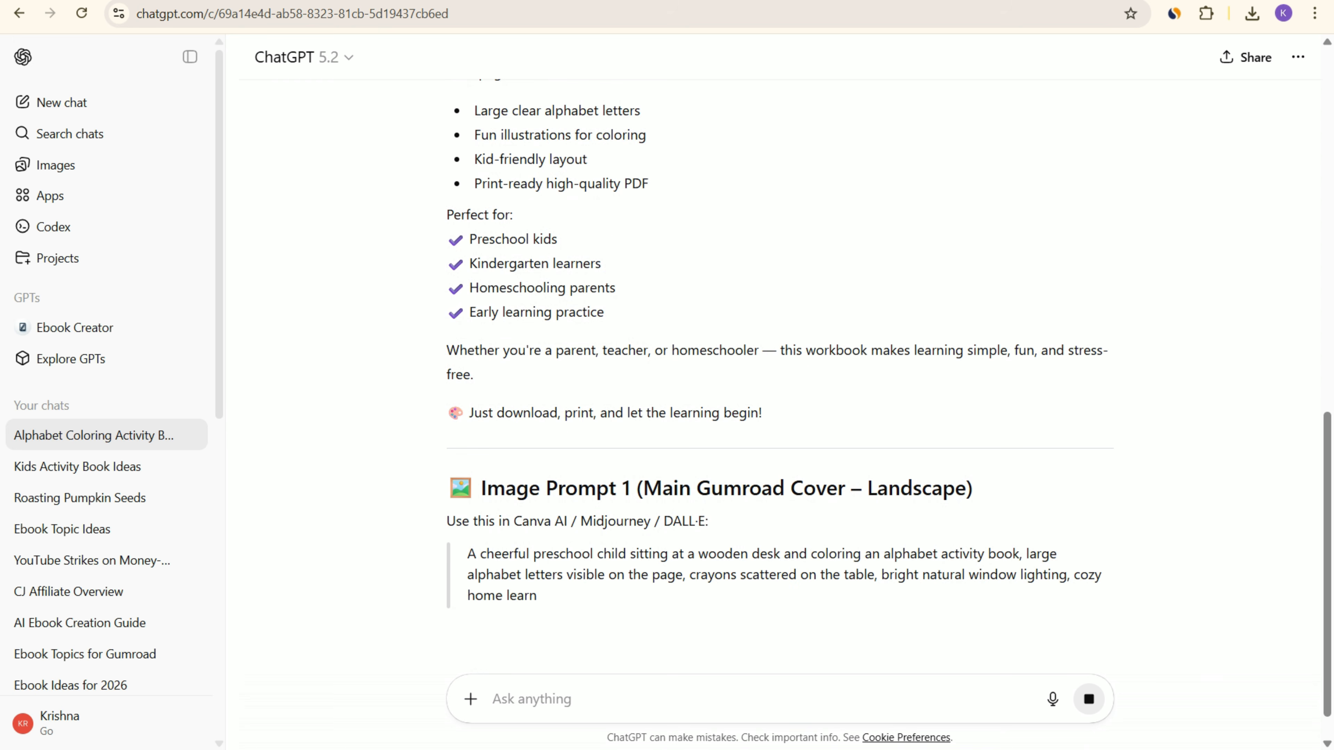
{"action": "scroll", "coordinate": [779, 400], "scroll_direction": "down", "scroll_amount": 3}
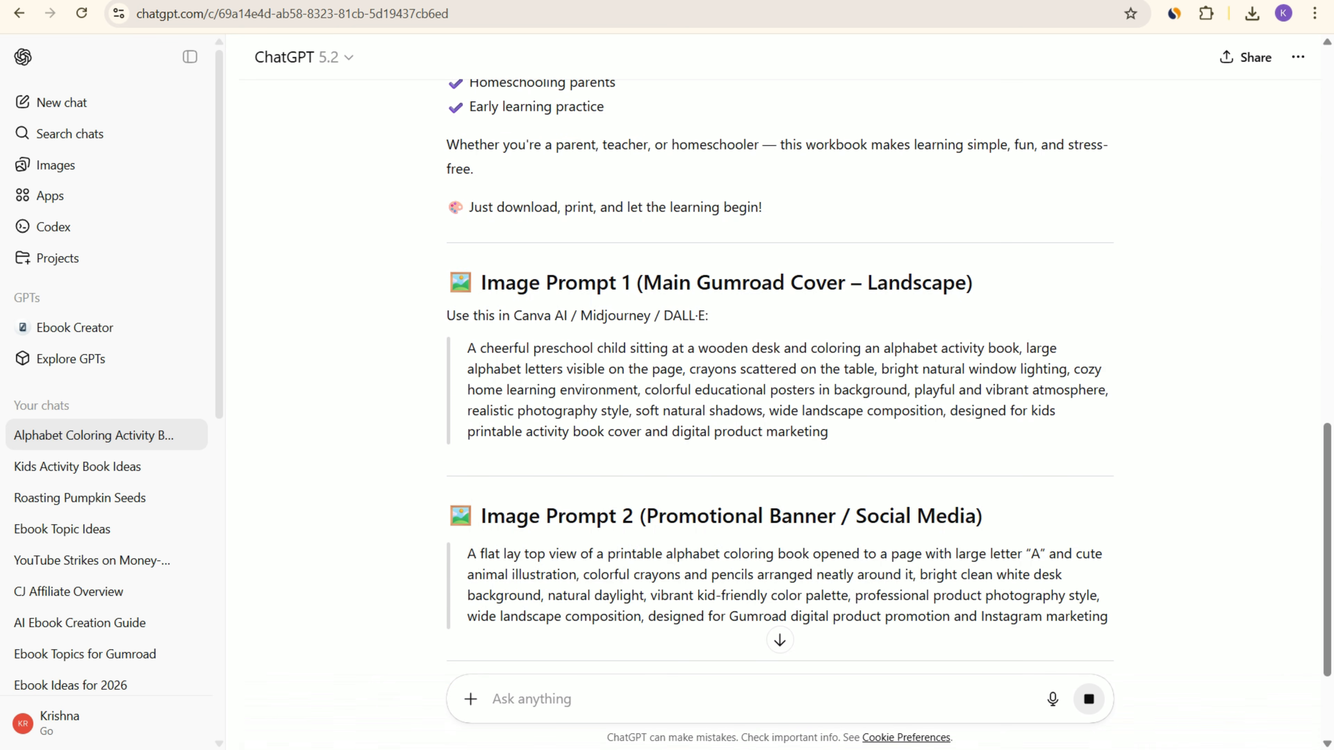
{"action": "left_click_drag", "start_coordinate": [467, 347], "coordinate": [829, 431]}
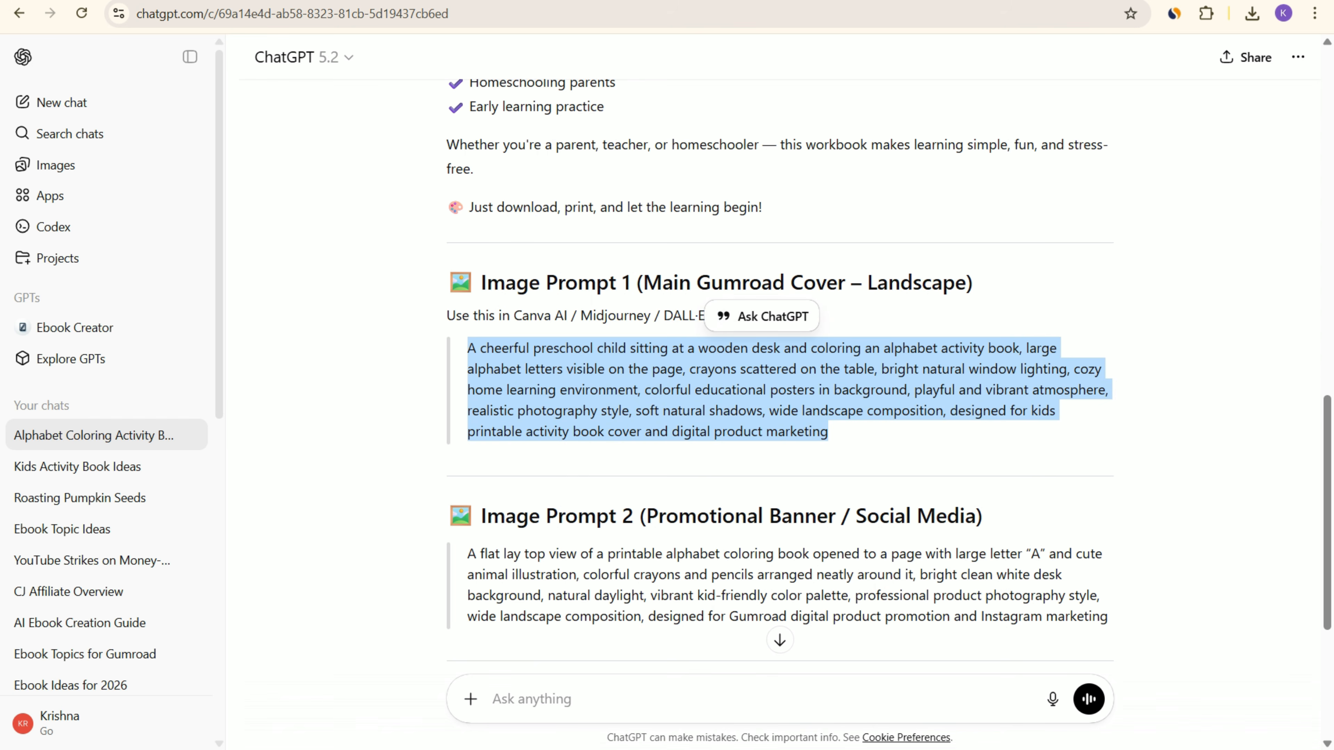
{"action": "left_click", "coordinate": [840, 434]}
{"action": "left_click_drag", "start_coordinate": [467, 348], "coordinate": [830, 433]}
{"action": "key", "text": "ctrl+c"}
{"action": "scroll", "coordinate": [779, 367], "scroll_direction": "down", "scroll_amount": 6}
{"action": "left_click", "coordinate": [630, 699]}
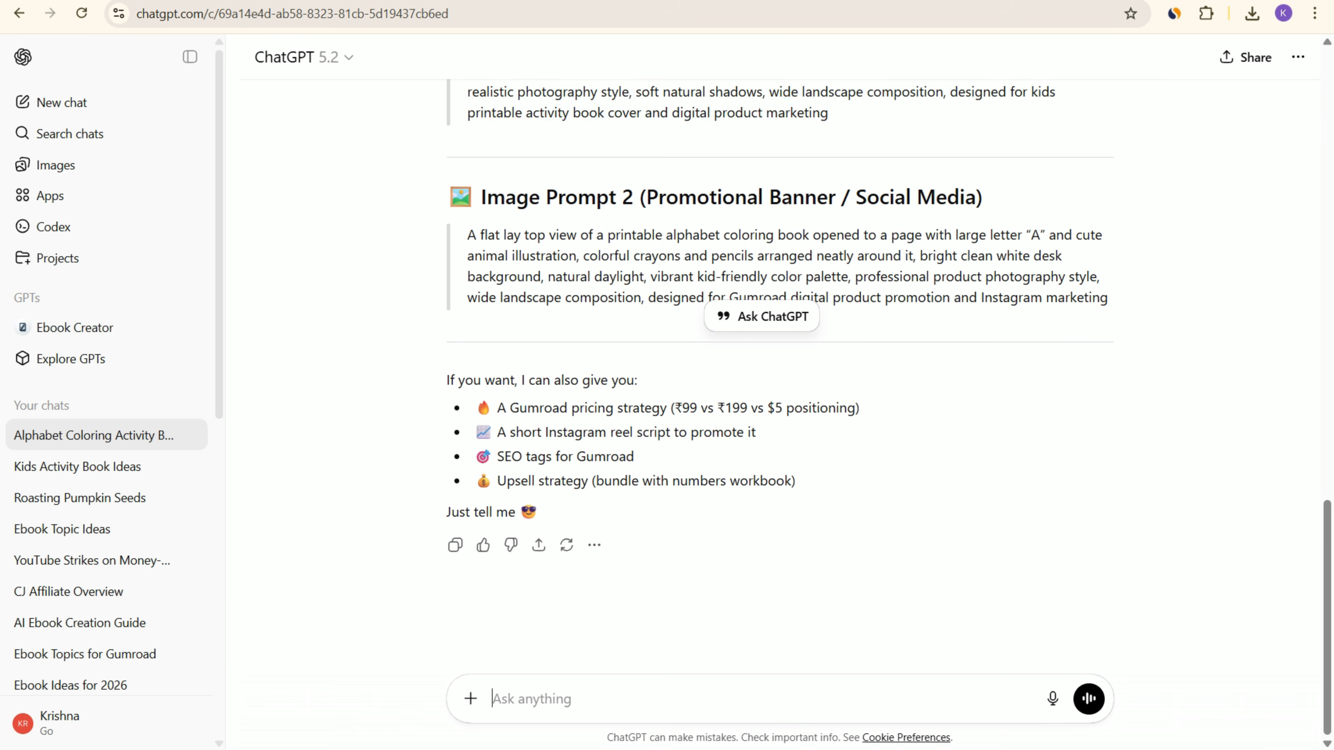
{"action": "key", "text": "ctrl+v"}
{"action": "key", "text": "Return"}
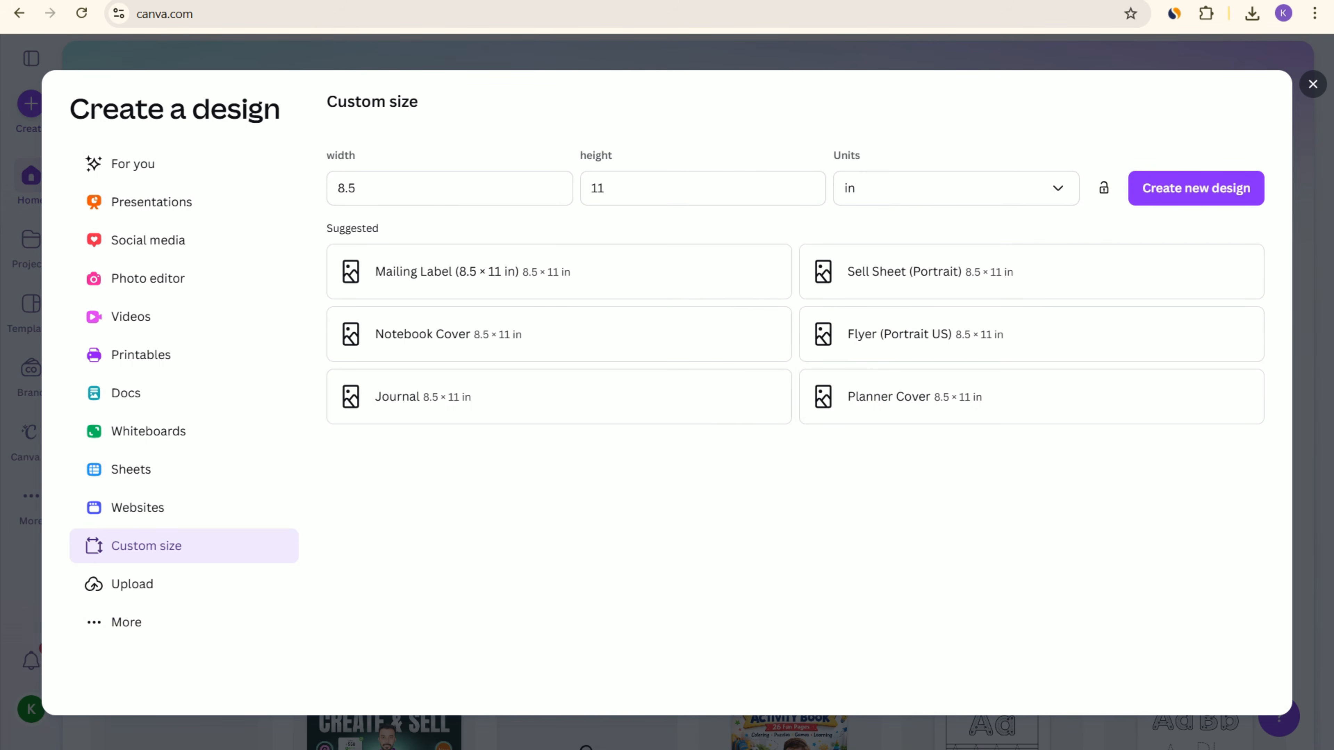
Step: Switch to Canva, dismiss the custom size dialog and generate images with Canva AI from the copied cover image prompt
{"action": "left_click", "coordinate": [1313, 84]}
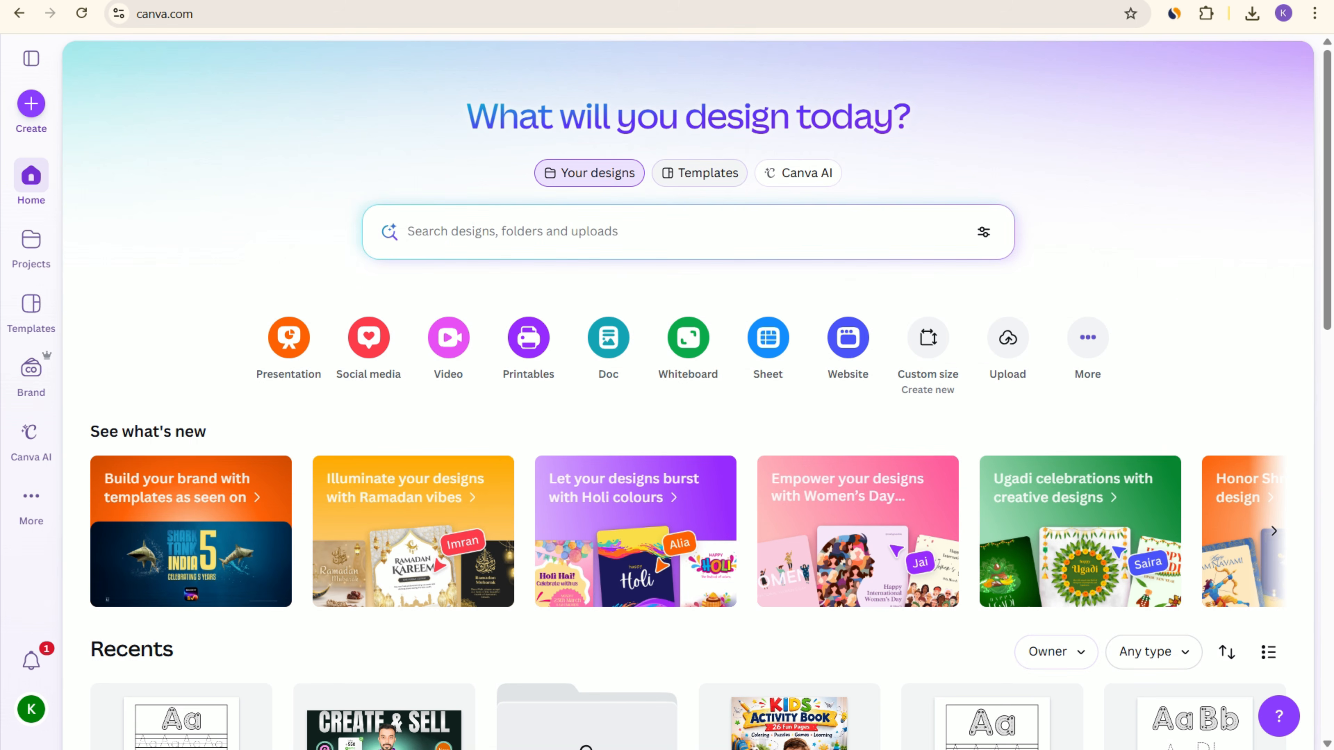
{"action": "left_click", "coordinate": [798, 173]}
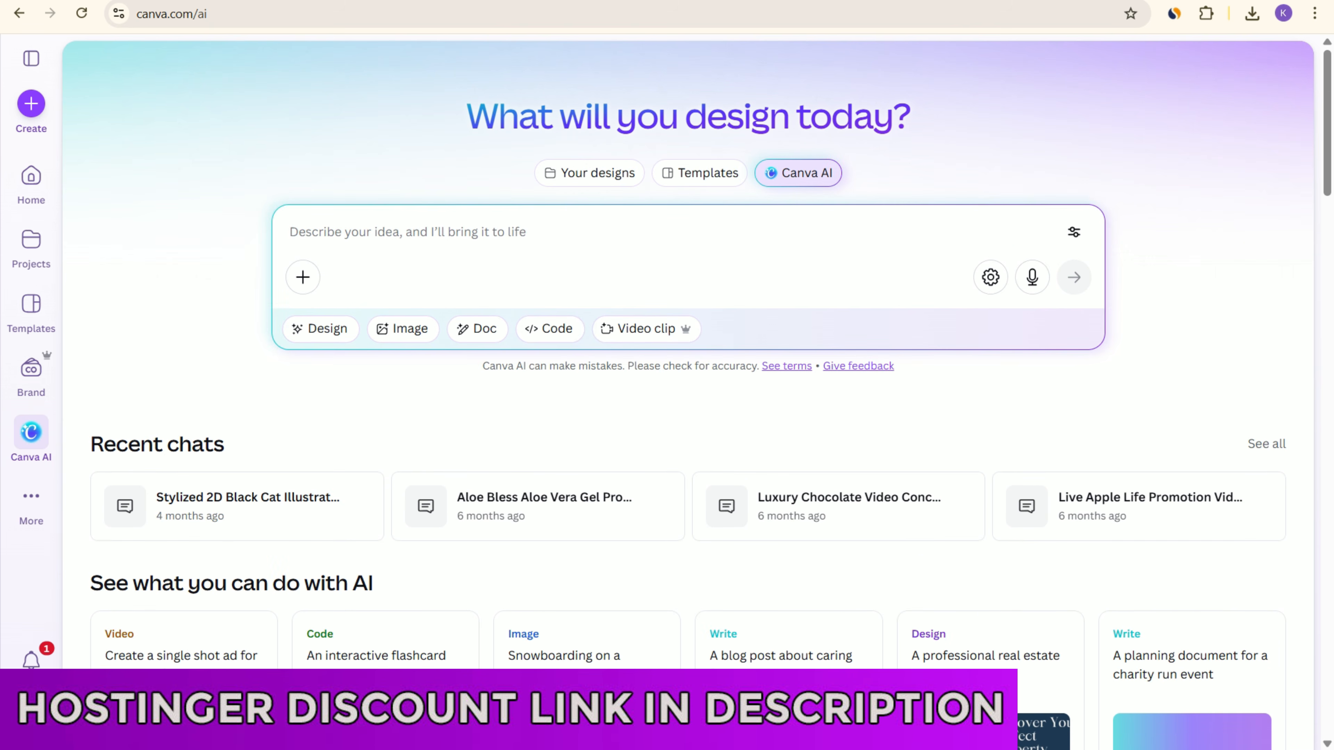
{"action": "key", "text": "ctrl+v"}
{"action": "key", "text": "Return"}
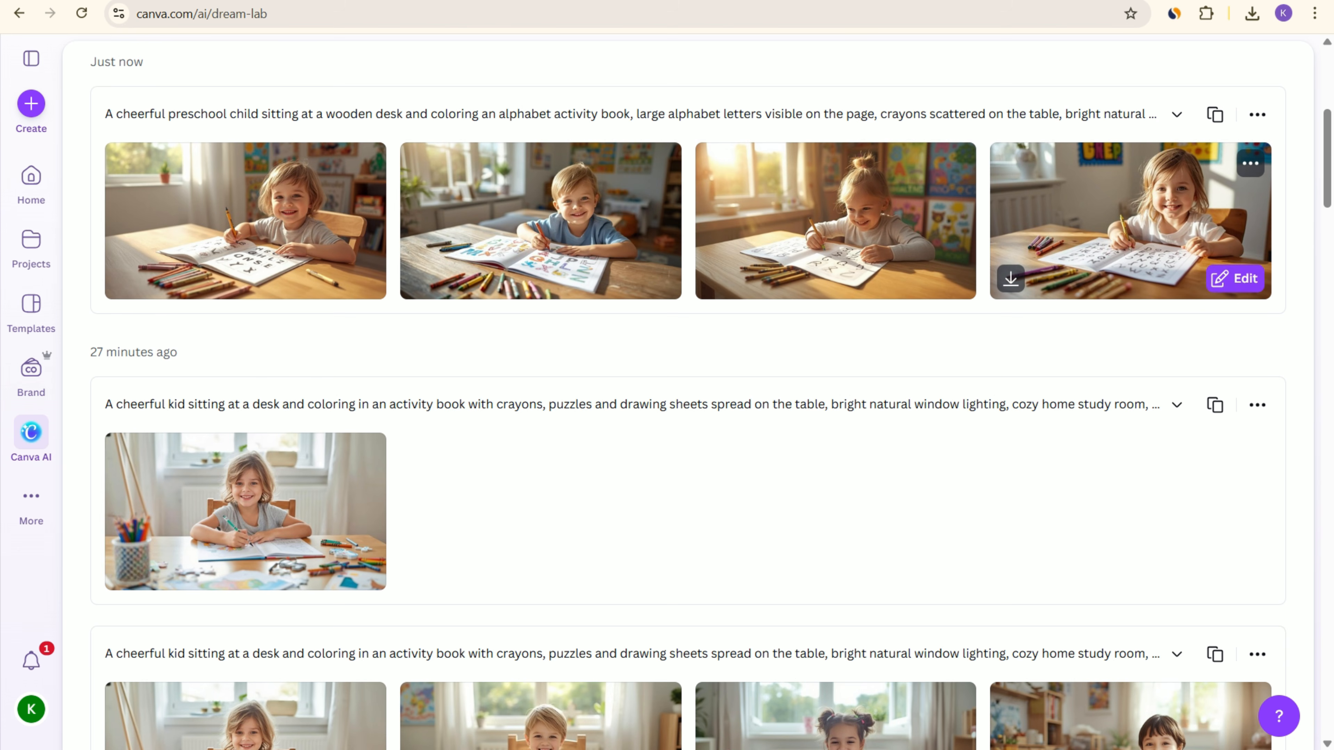
Step: Switch back to ChatGPT and check the progress of the cover image being generated
{"action": "key", "text": "ctrl+Tab"}
{"action": "scroll", "coordinate": [780, 378], "scroll_direction": "down", "scroll_amount": 5}
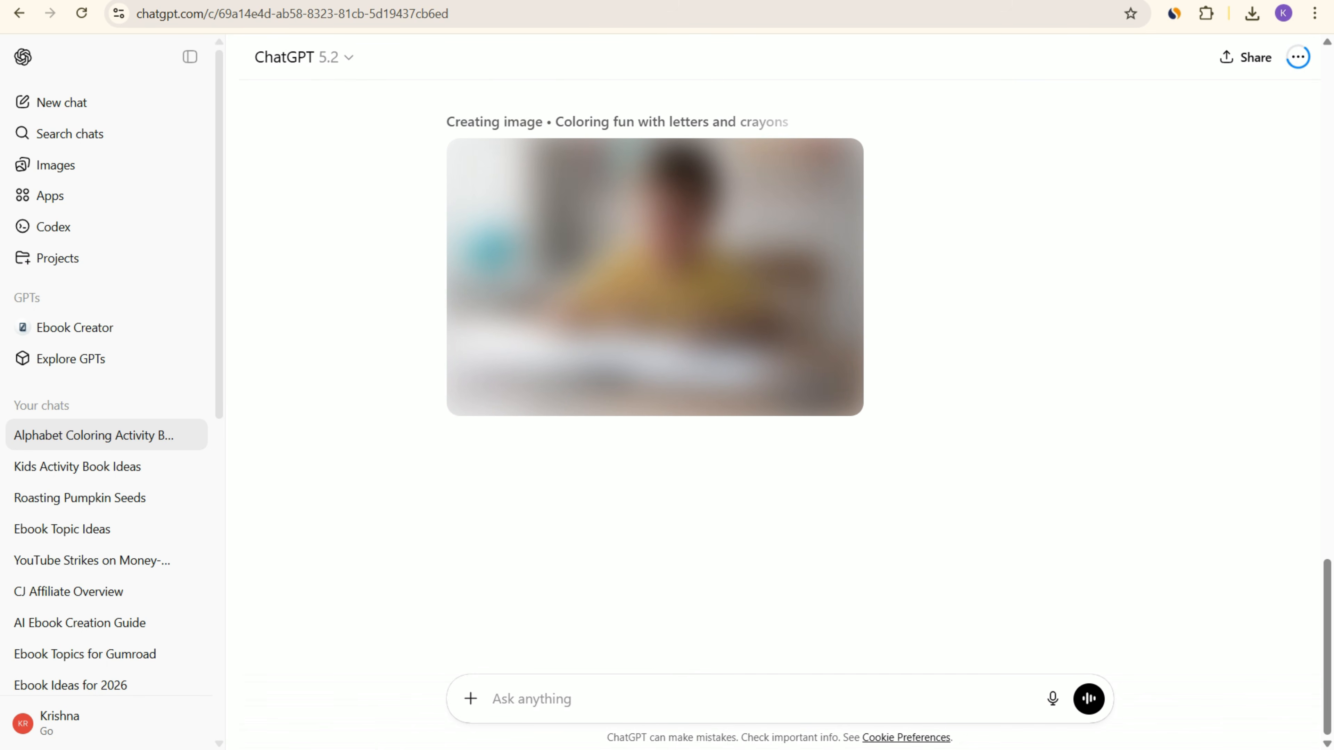
{"action": "scroll", "coordinate": [779, 378], "scroll_direction": "up", "scroll_amount": 4}
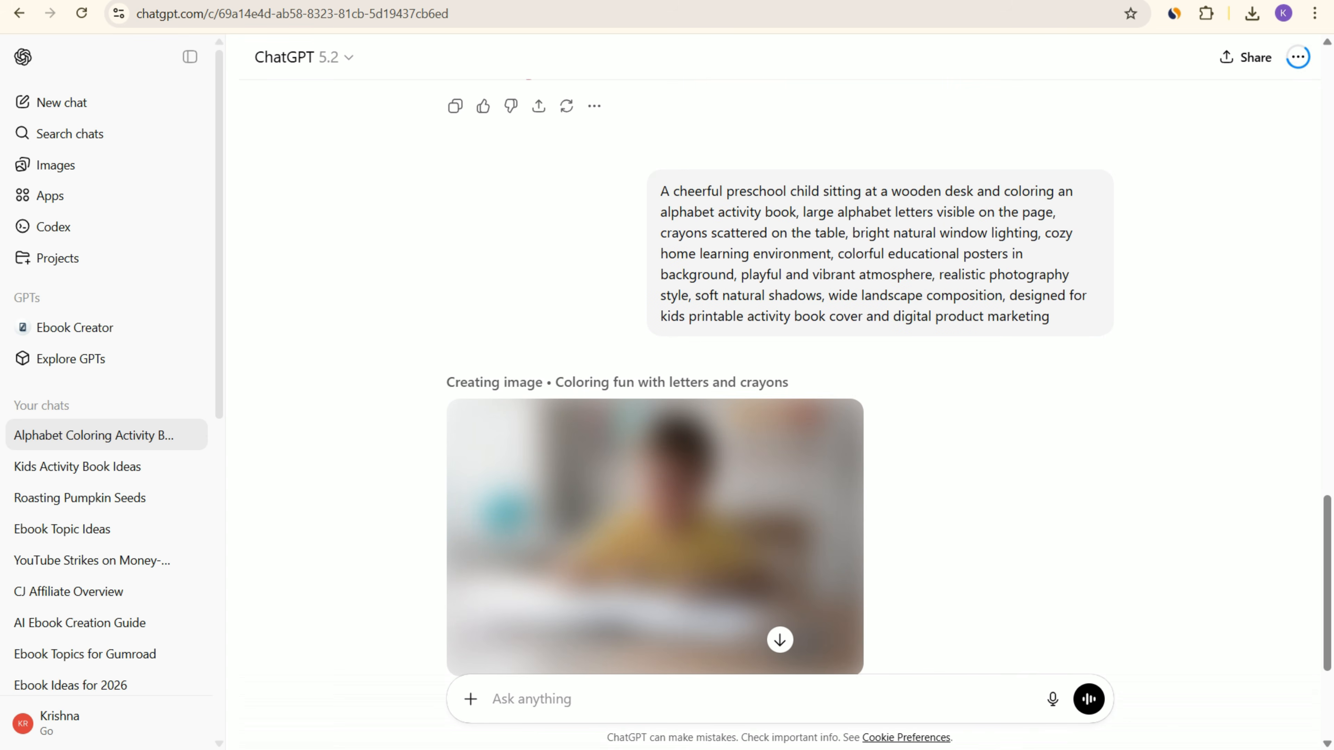
Step: Open Gumroad in a new browser tab and start a new product from the dashboard's product list, ready for its name
{"action": "key", "text": "ctrl+t"}
{"action": "type", "text": "gu"}
{"action": "key", "text": "Return"}
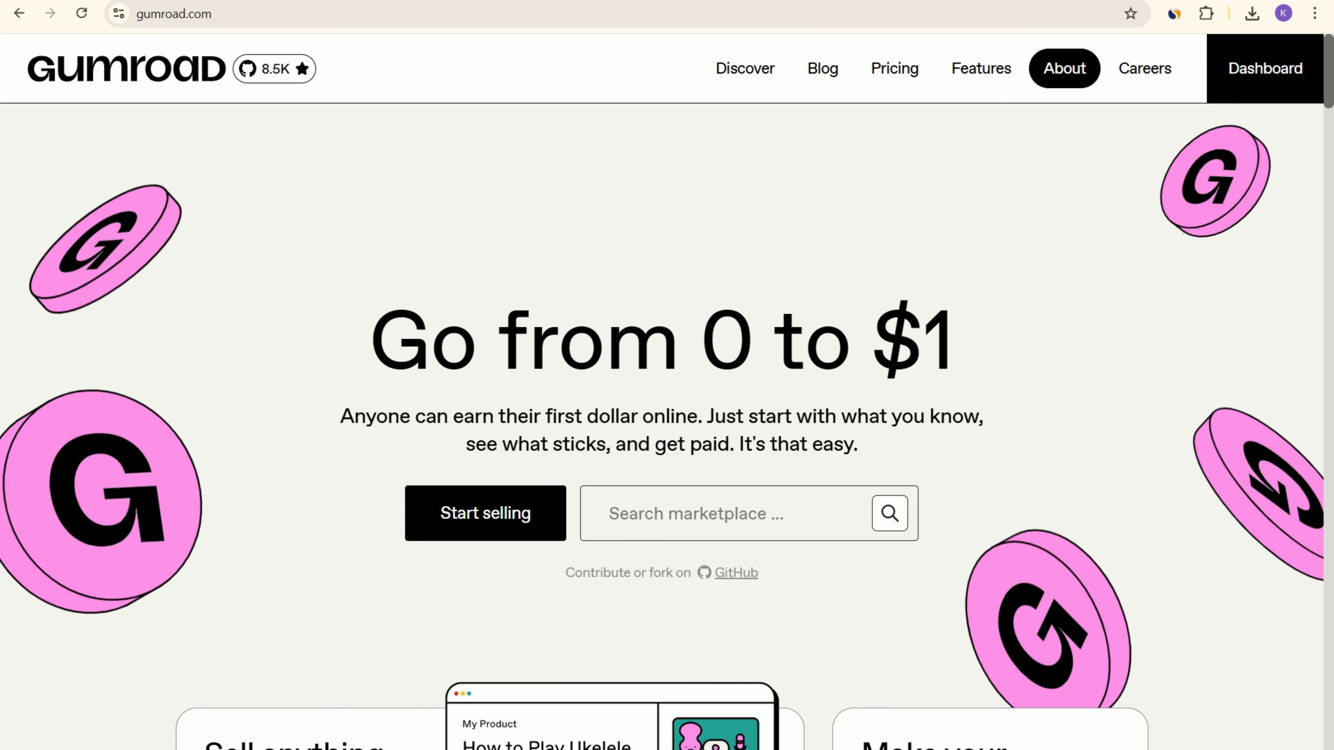
{"action": "left_click", "coordinate": [1265, 69]}
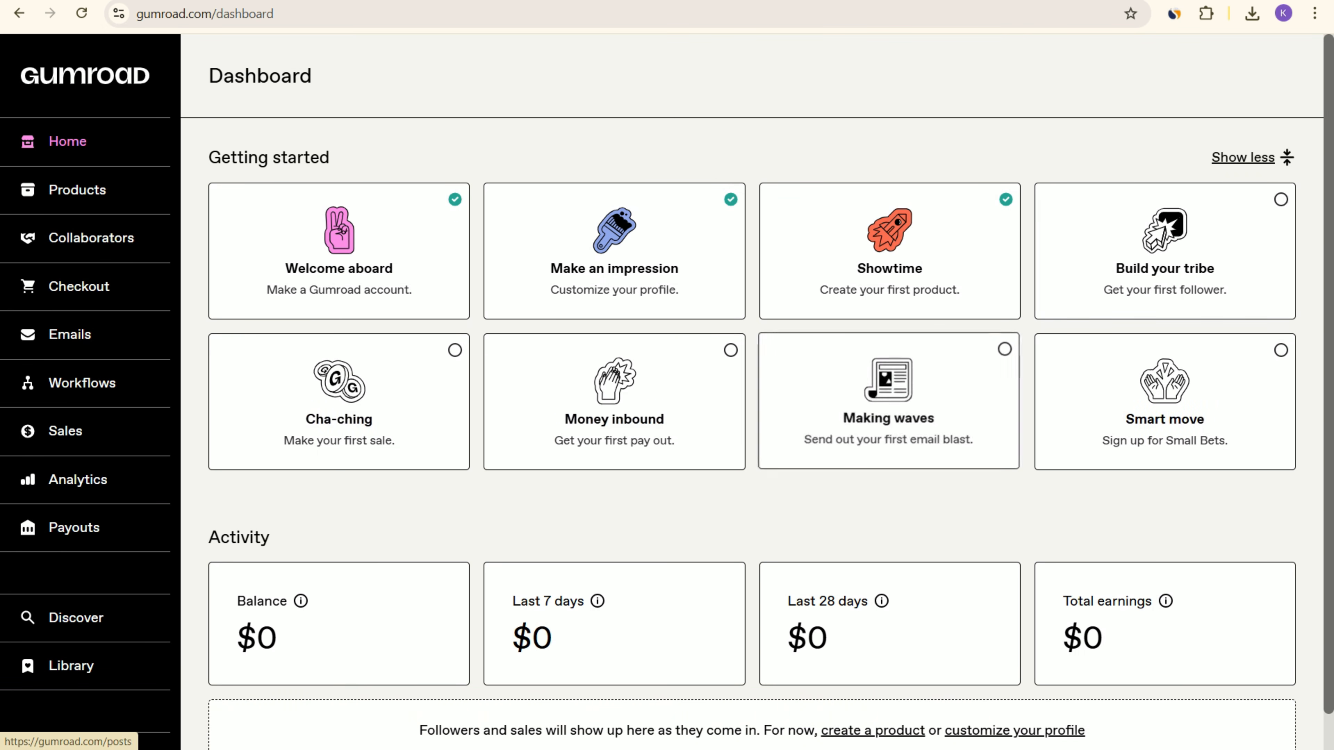
{"action": "left_click", "coordinate": [77, 190]}
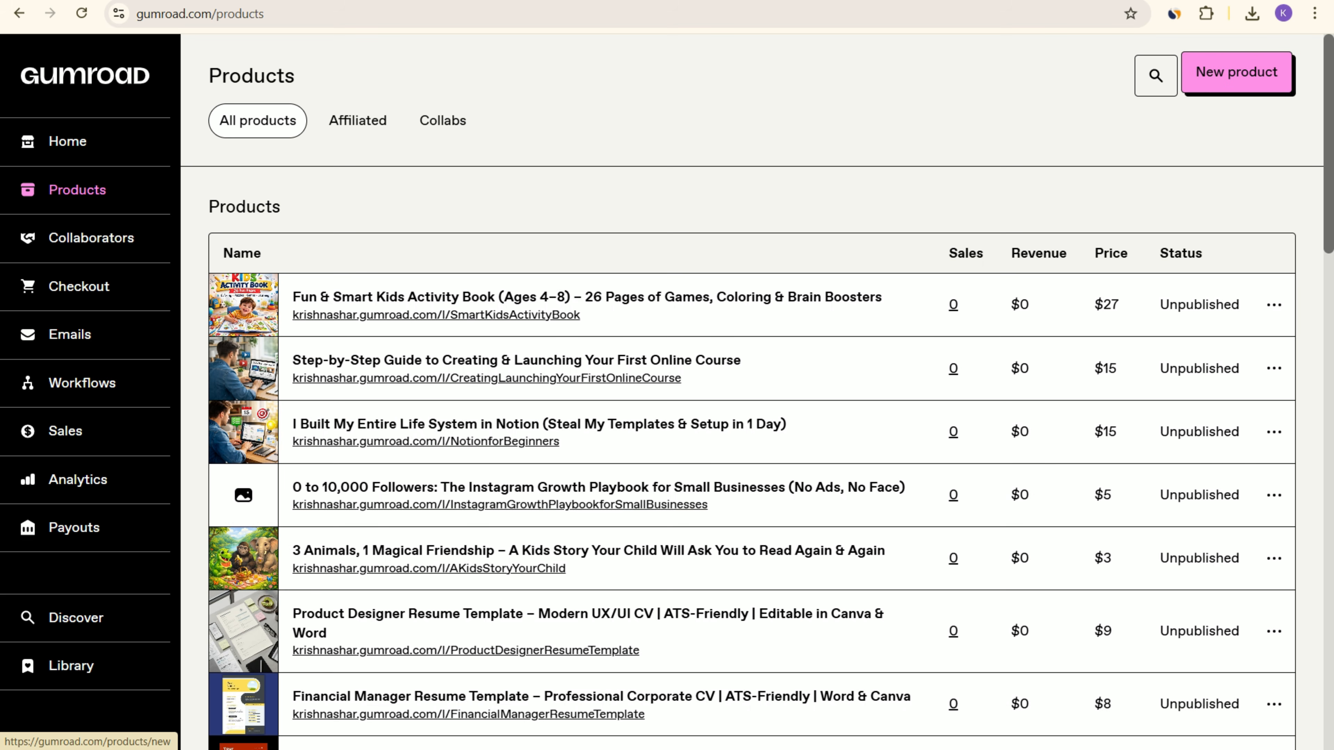
{"action": "left_click", "coordinate": [1236, 72]}
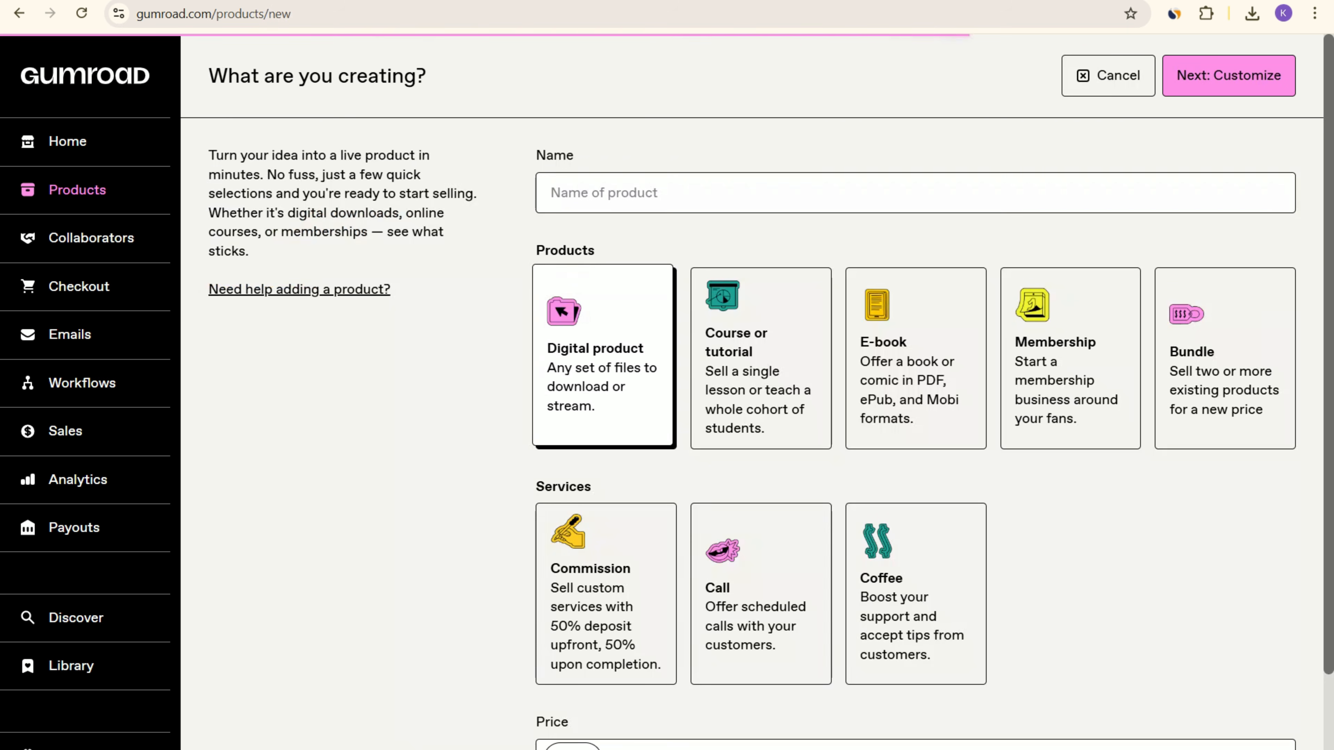
{"action": "left_click", "coordinate": [719, 193]}
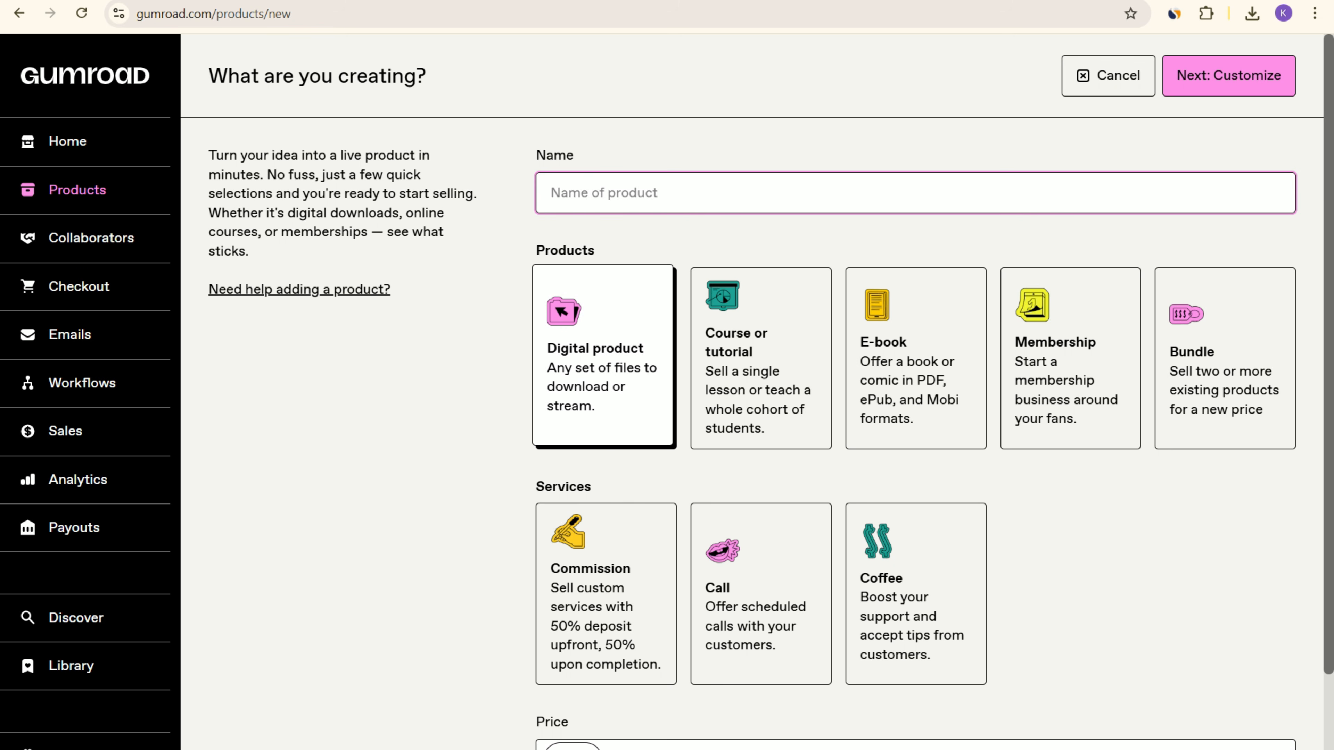
Step: Return to ChatGPT and download the generated image of the child colouring an alphabet book
{"action": "key", "text": "ctrl+Tab"}
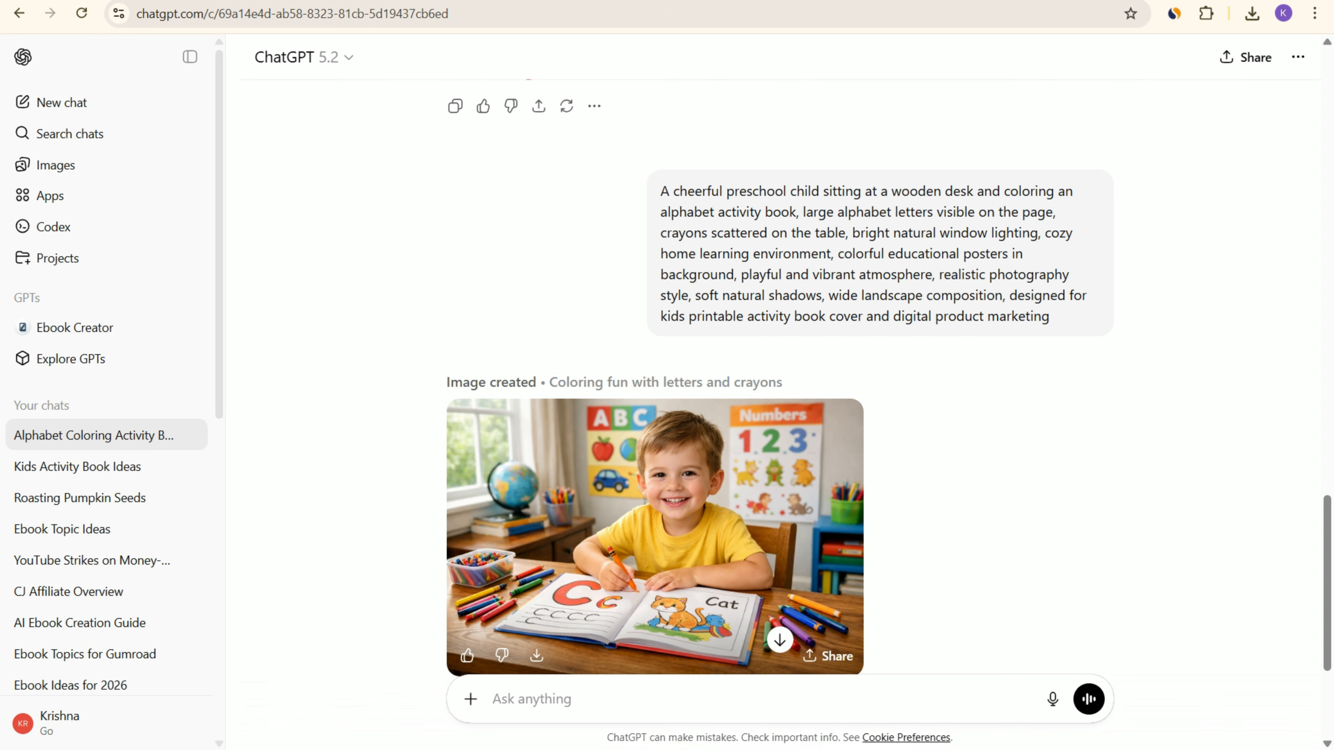
{"action": "scroll", "coordinate": [655, 473], "scroll_direction": "down", "scroll_amount": 2}
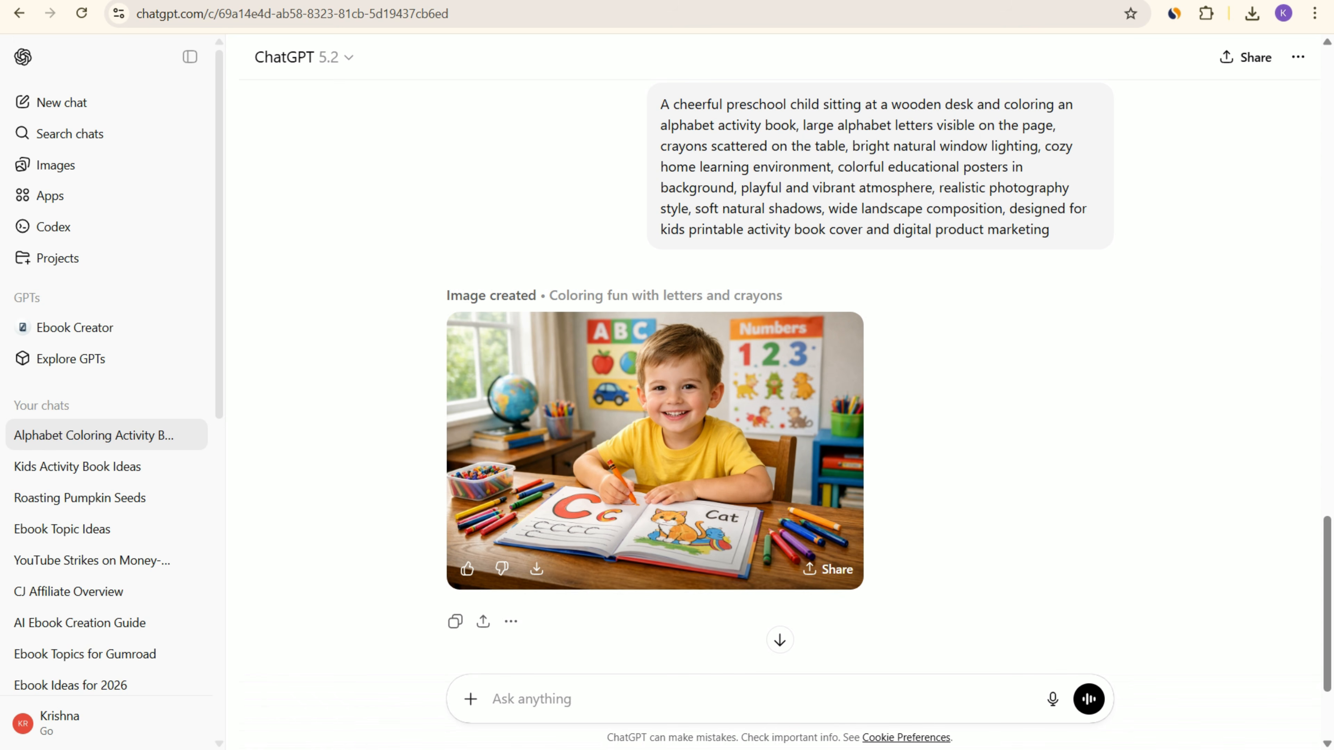
{"action": "left_click", "coordinate": [536, 569]}
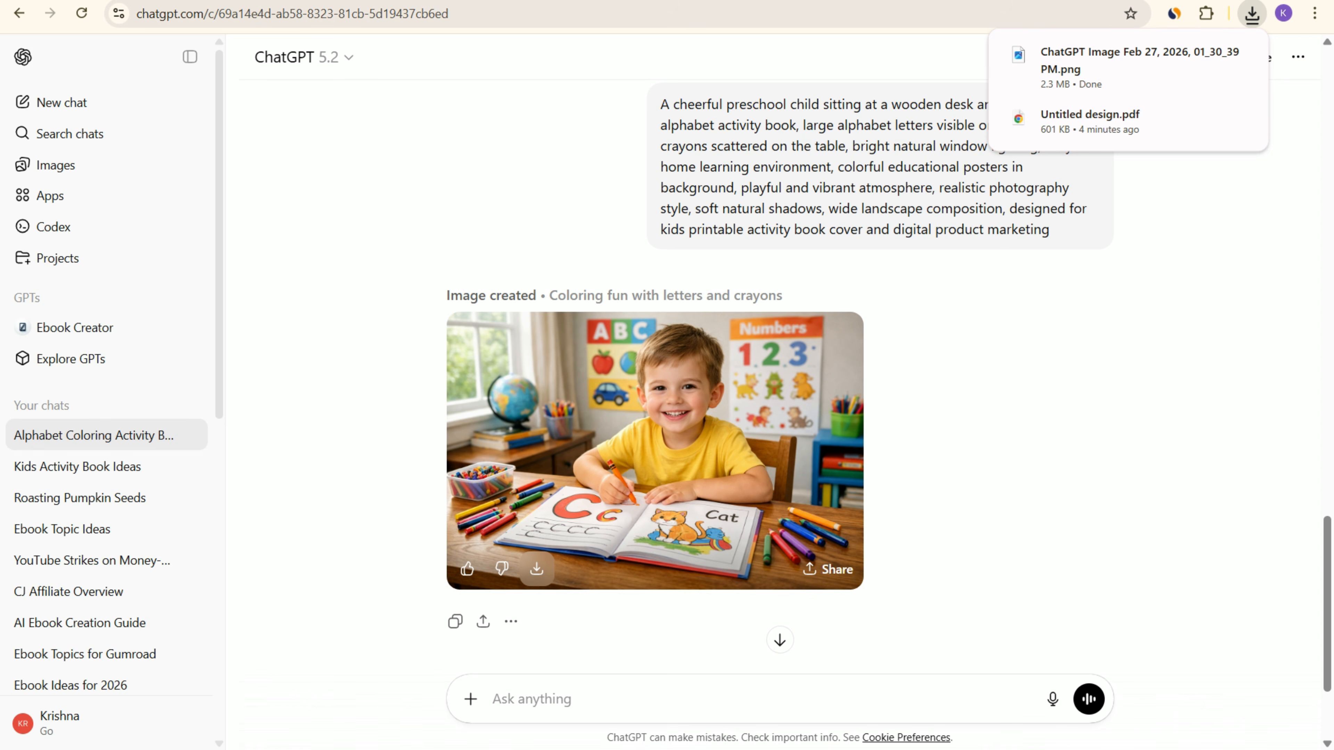
Step: Copy the first title option from the ChatGPT reply, "The Ultimate A–Z Alphabet & Coloring Activity Book for Kids (26 Fun Pages of Learning!)", into Gumroad's product name
{"action": "scroll", "coordinate": [780, 421], "scroll_direction": "up", "scroll_amount": 15}
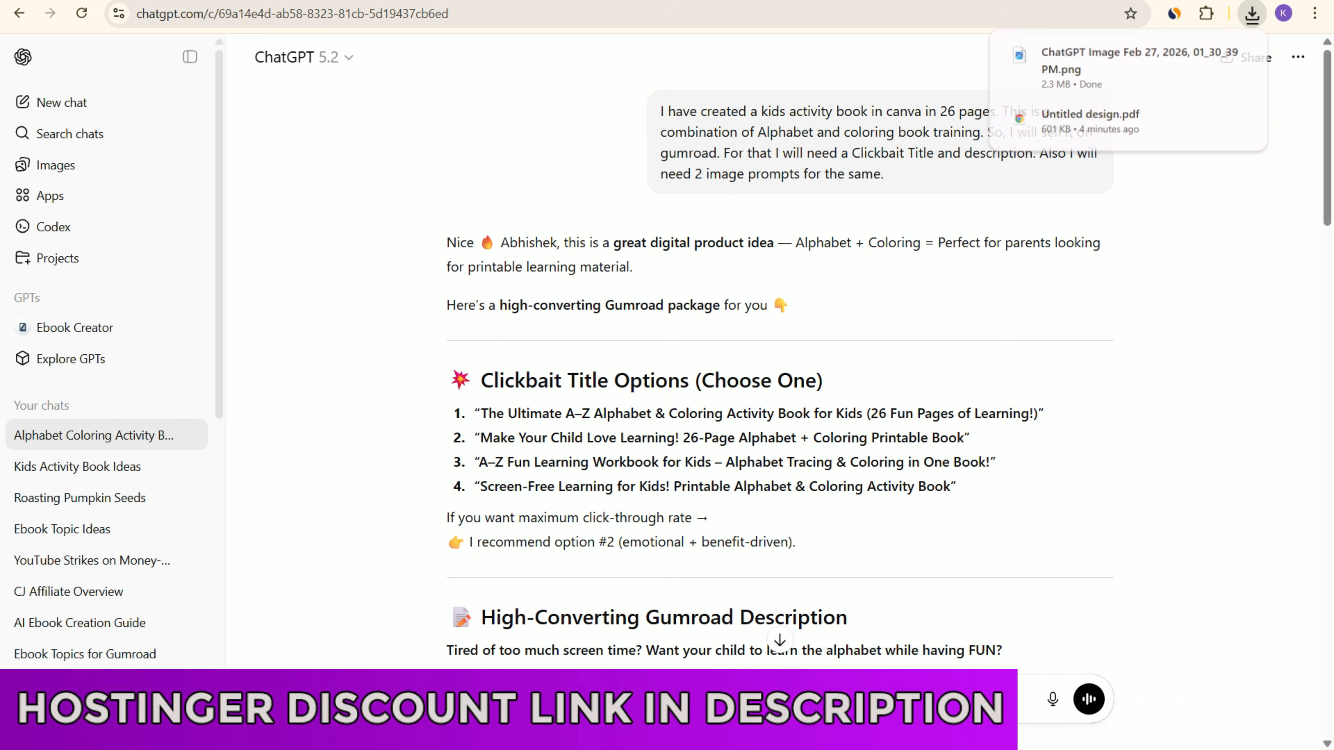
{"action": "left_click_drag", "start_coordinate": [488, 414], "coordinate": [722, 413]}
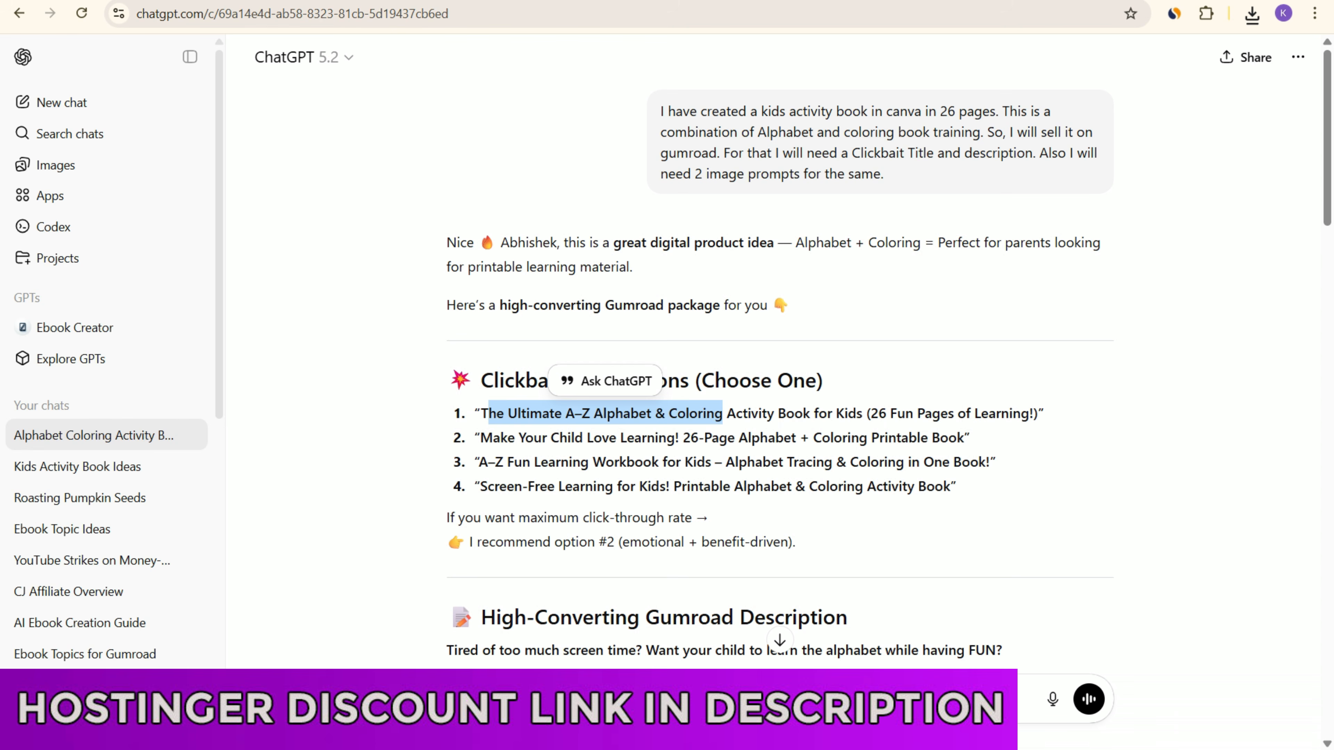
{"action": "left_click_drag", "start_coordinate": [481, 414], "coordinate": [1038, 413]}
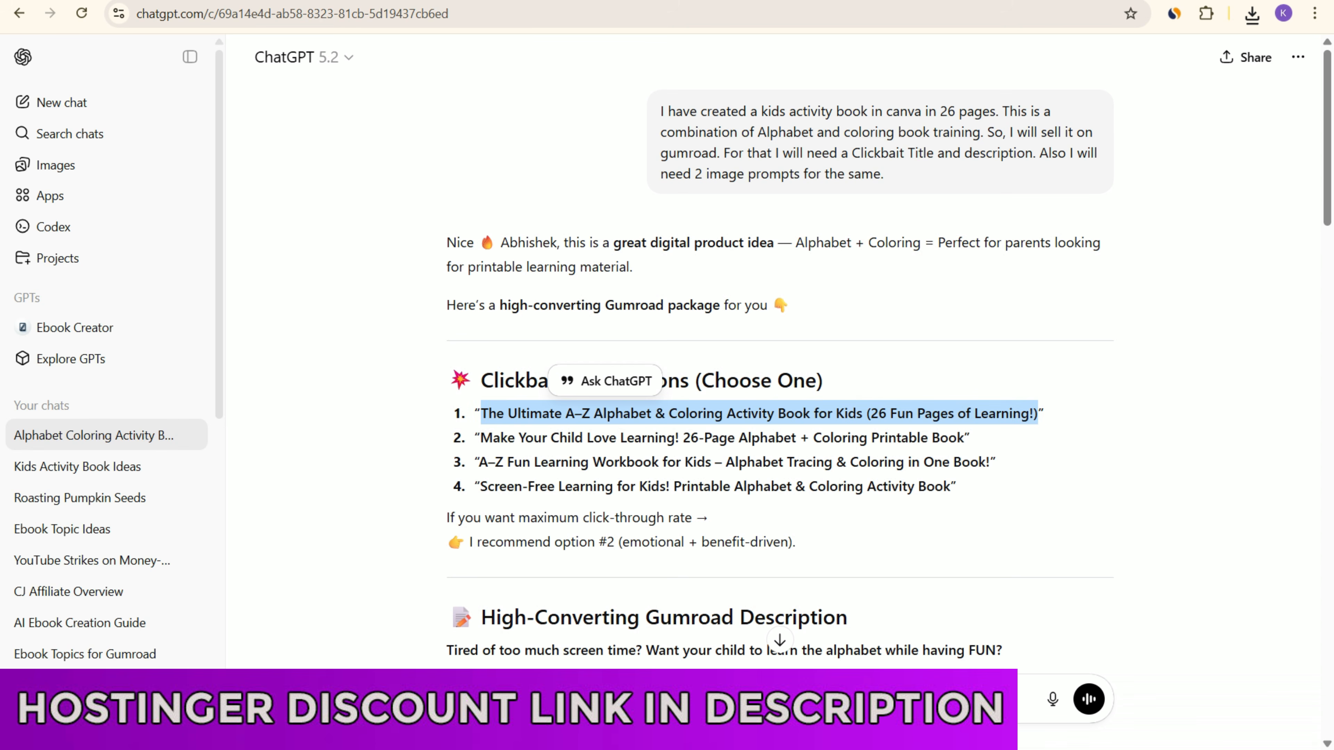
{"action": "key", "text": "ctrl+c"}
{"action": "key", "text": "ctrl+Tab"}
{"action": "key", "text": "ctrl+v"}
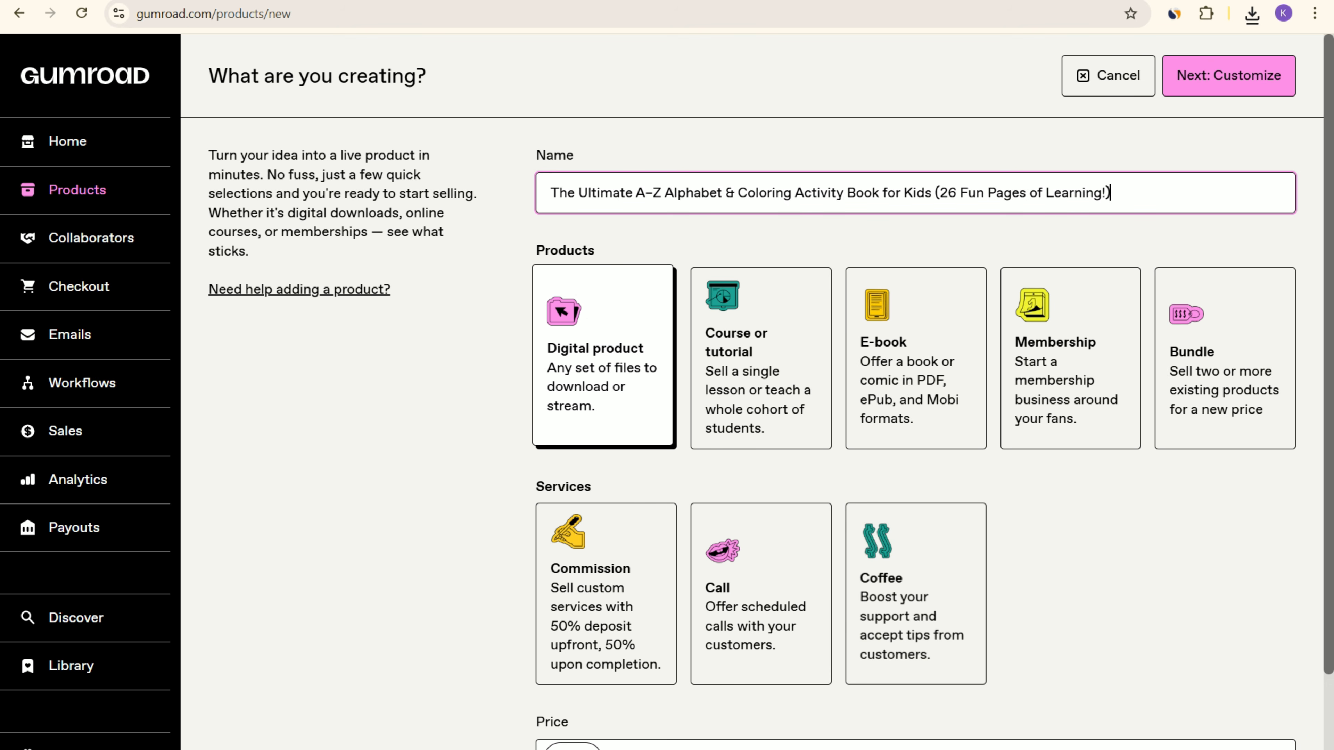
Step: Set the product type to E-book and the price to $18, and continue to the customization page
{"action": "left_click", "coordinate": [914, 357]}
{"action": "scroll", "coordinate": [914, 357], "scroll_direction": "down", "scroll_amount": 3}
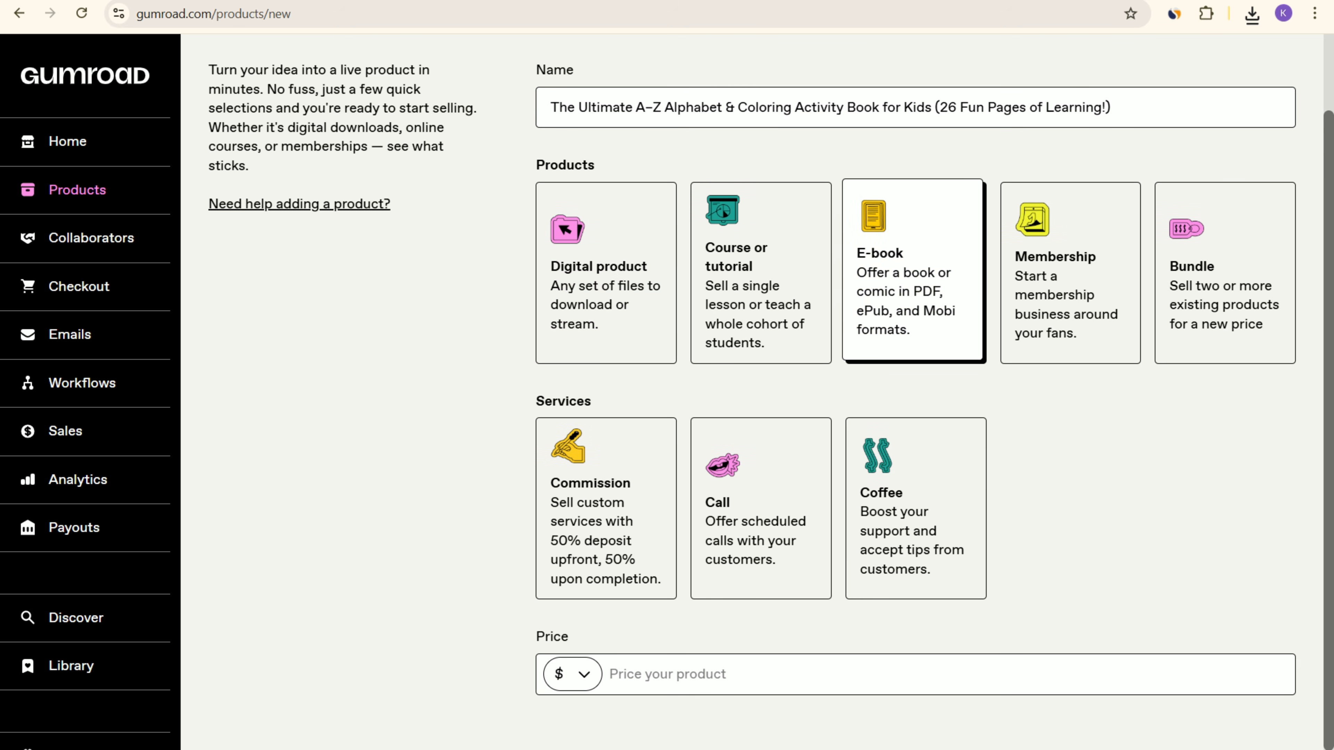
{"action": "left_click", "coordinate": [892, 674]}
{"action": "type", "text": "10"}
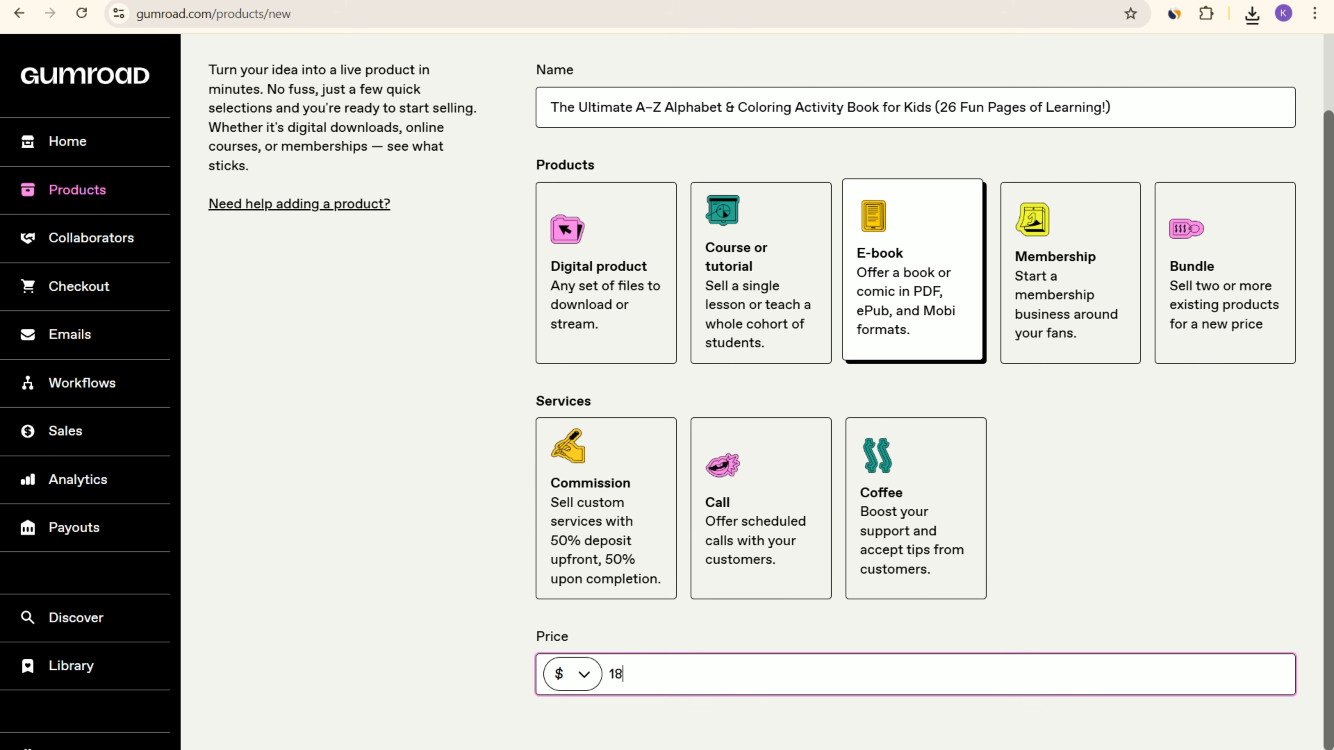
{"action": "scroll", "coordinate": [751, 368], "scroll_direction": "up", "scroll_amount": 2}
{"action": "left_click", "coordinate": [1229, 76]}
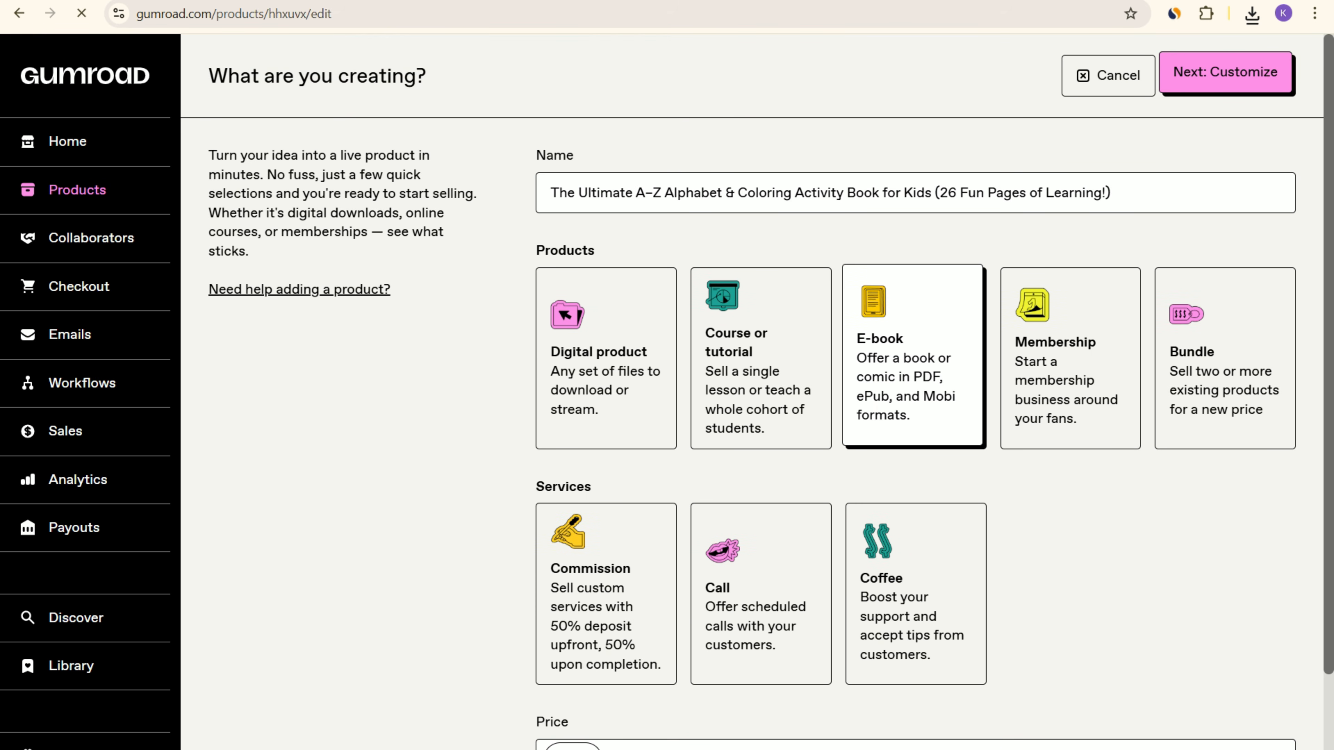
Step: Copy the full Gumroad description from the ChatGPT reply and paste it into the product's description on Gumroad
{"action": "key", "text": "alt+Tab"}
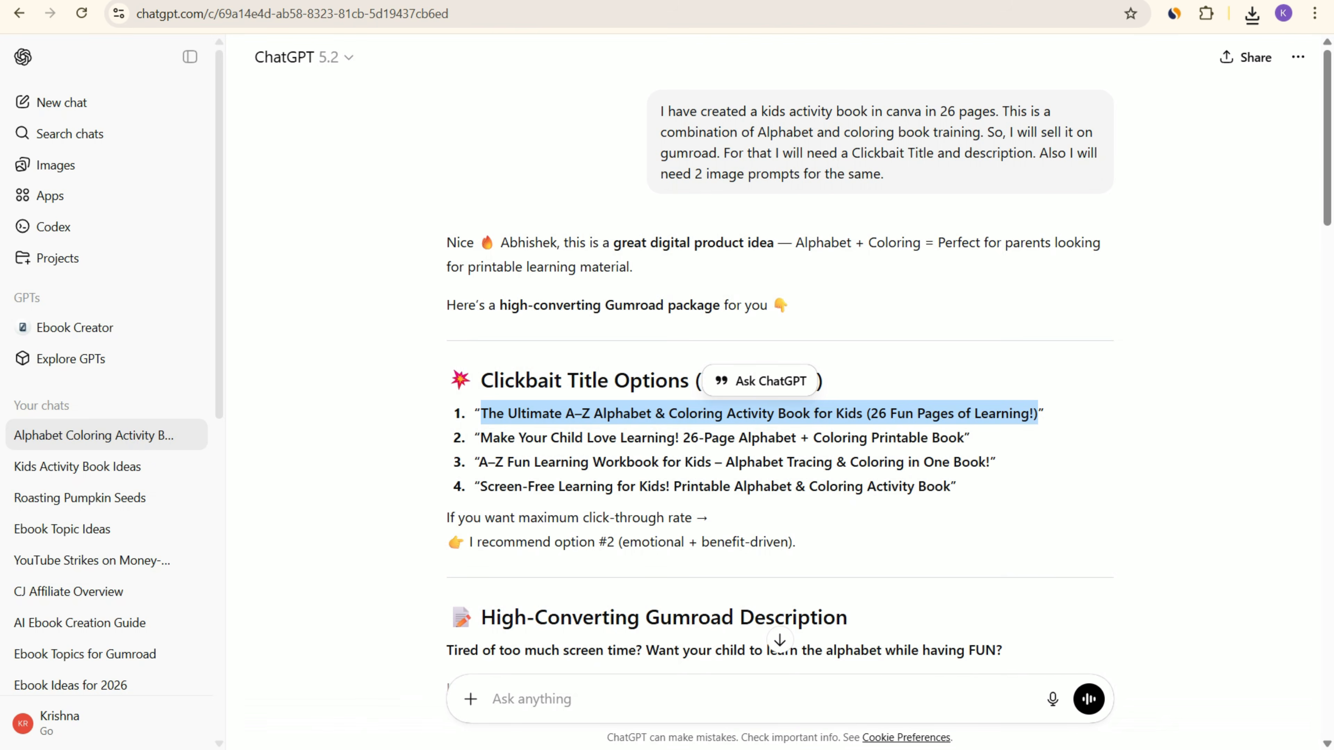
{"action": "scroll", "coordinate": [777, 368], "scroll_direction": "down", "scroll_amount": 10}
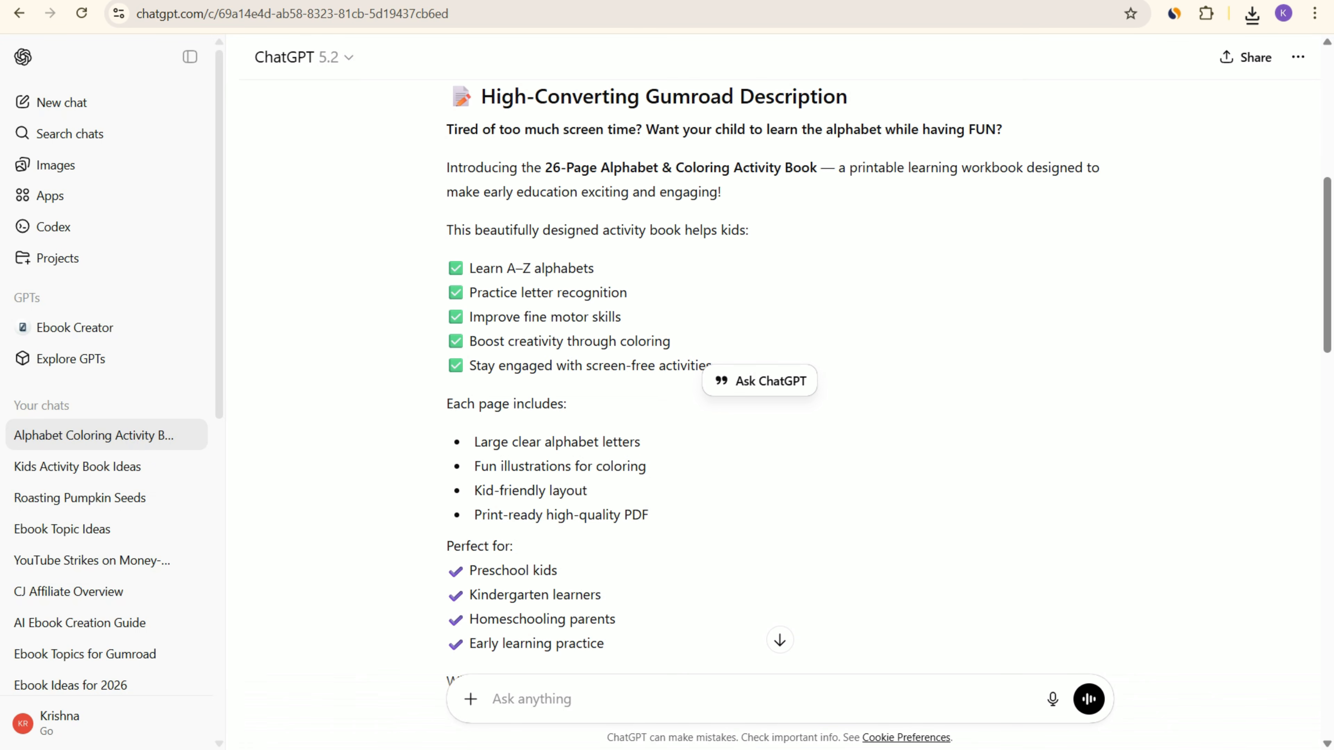
{"action": "left_click_drag", "start_coordinate": [447, 130], "coordinate": [767, 210]}
{"action": "scroll", "coordinate": [780, 367], "scroll_direction": "up", "scroll_amount": 2}
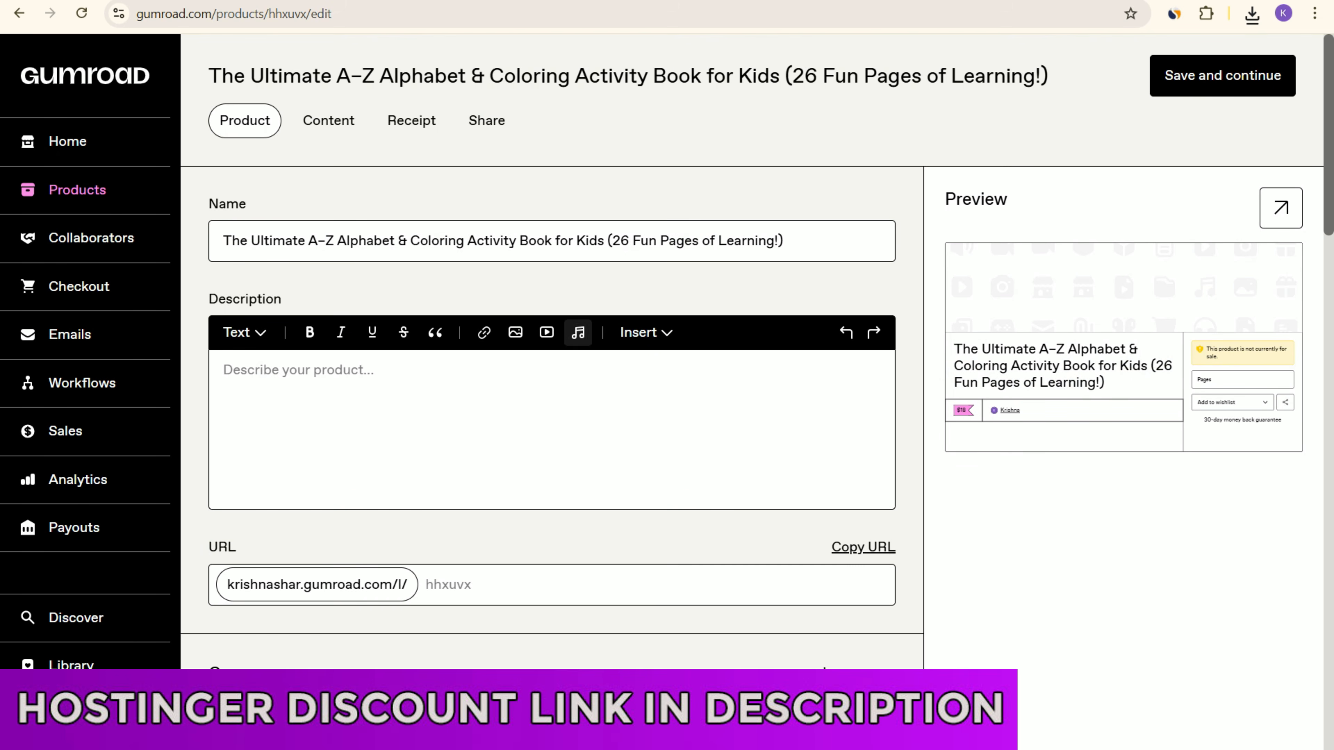
{"action": "left_click", "coordinate": [226, 371]}
{"action": "key", "text": "ctrl+v"}
{"action": "scroll", "coordinate": [958, 145], "scroll_direction": "down", "scroll_amount": 3}
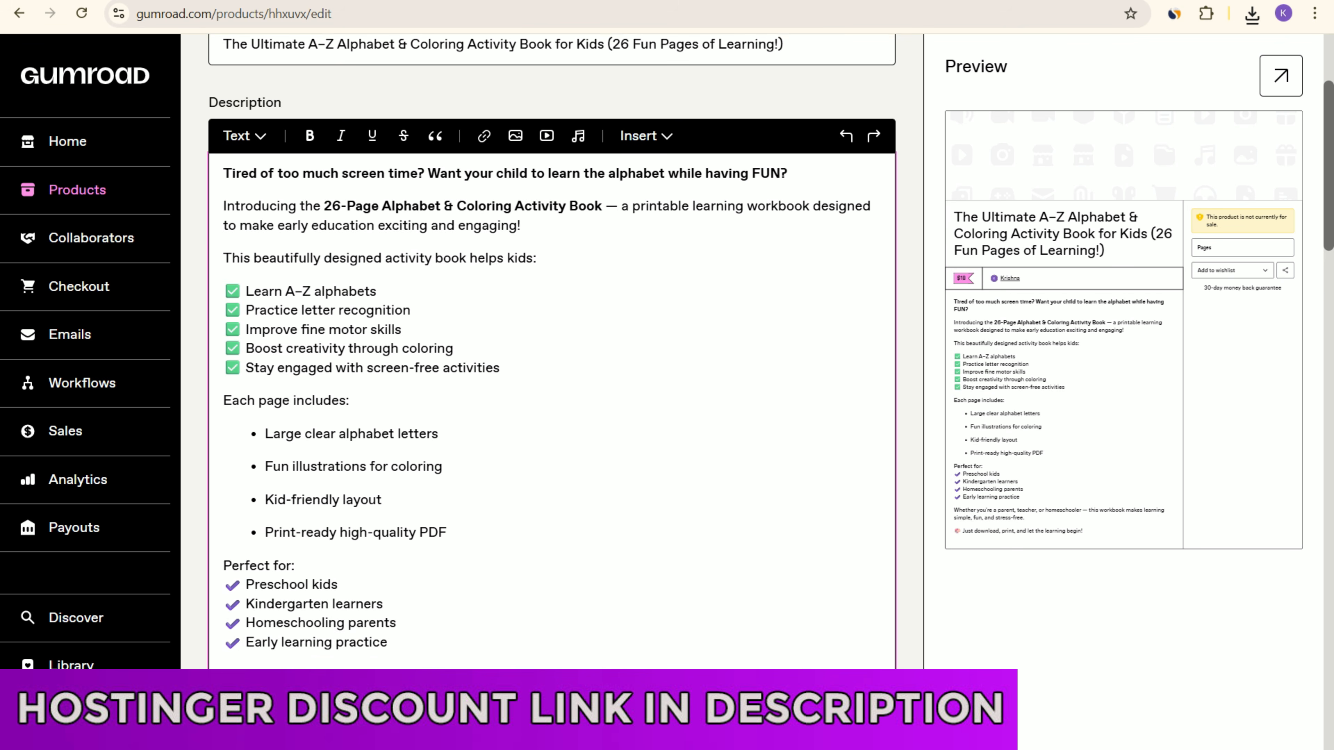
{"action": "scroll", "coordinate": [551, 346], "scroll_direction": "down", "scroll_amount": 8}
Step: Copy "Coloring Activity Book for Kids" from the product name and set the product's URL ending to ColoringActivityBookforKids
{"action": "scroll", "coordinate": [958, 145], "scroll_direction": "up", "scroll_amount": 12}
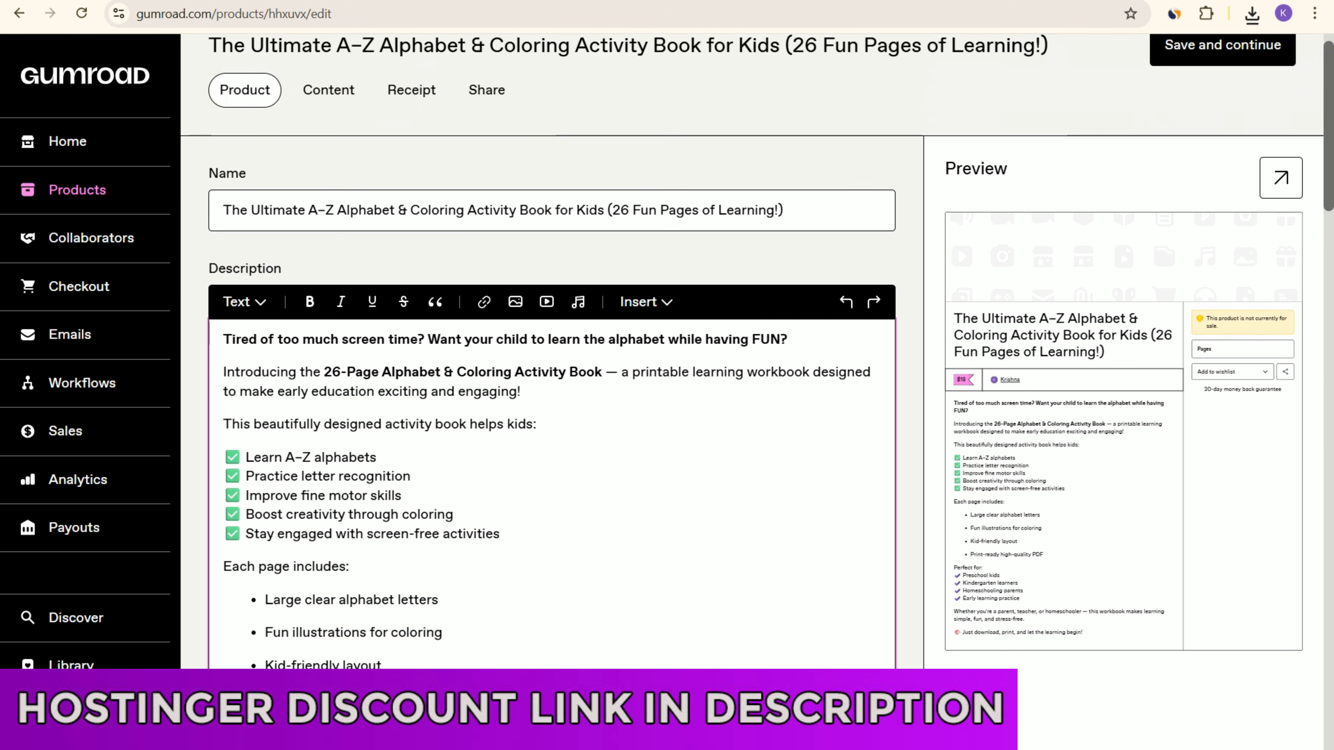
{"action": "left_click_drag", "start_coordinate": [411, 240], "coordinate": [604, 240]}
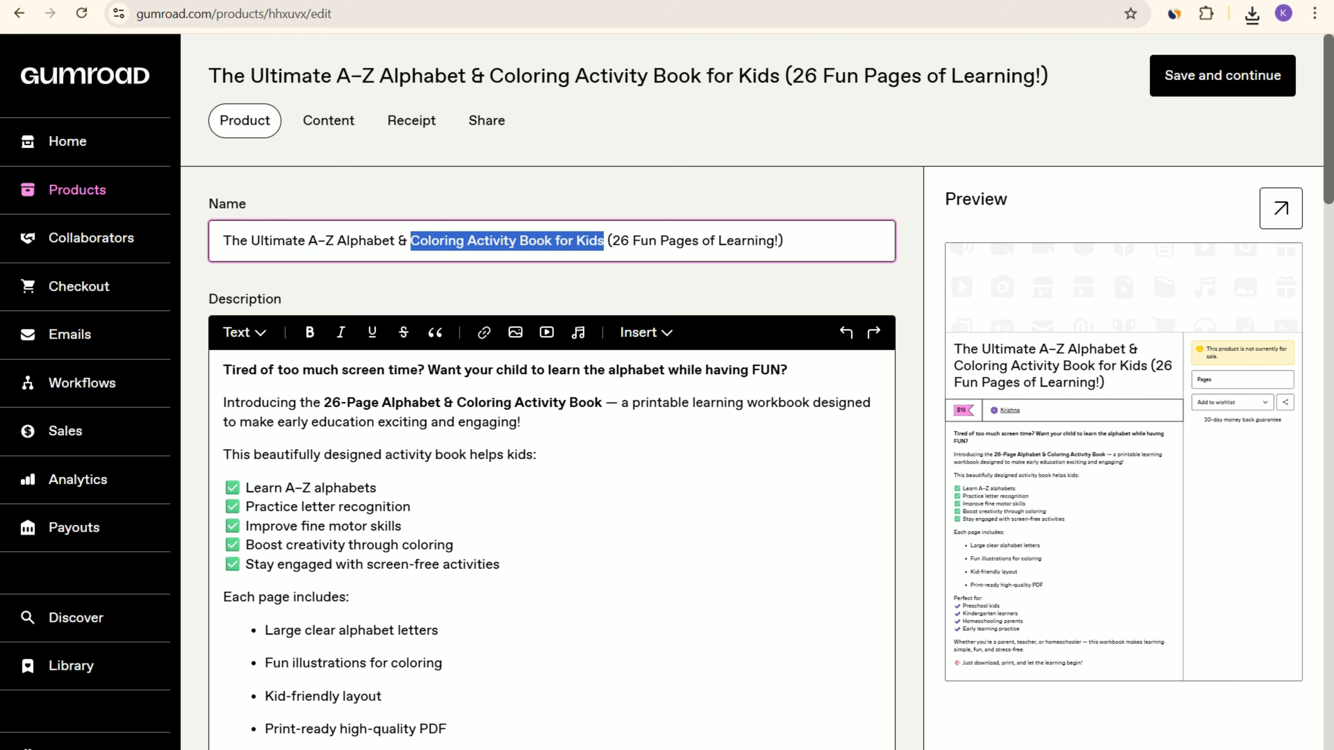
{"action": "scroll", "coordinate": [516, 333], "scroll_direction": "down", "scroll_amount": 10}
{"action": "left_click", "coordinate": [518, 525]}
{"action": "key", "text": "ctrl+v"}
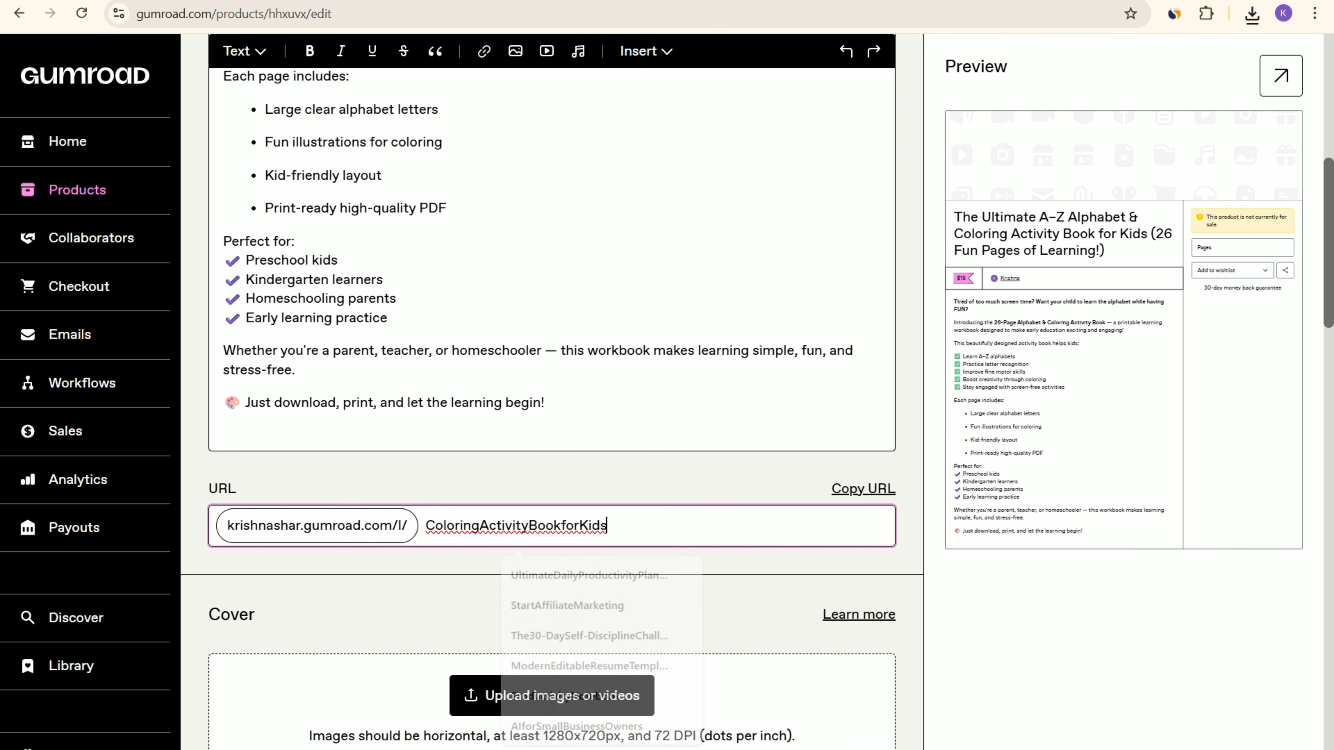
Step: Upload the image "ChatGPT Image Feb 27, 2026, 01_30_39 PM" from the Downloads folder as the product cover
{"action": "scroll", "coordinate": [958, 146], "scroll_direction": "down", "scroll_amount": 7}
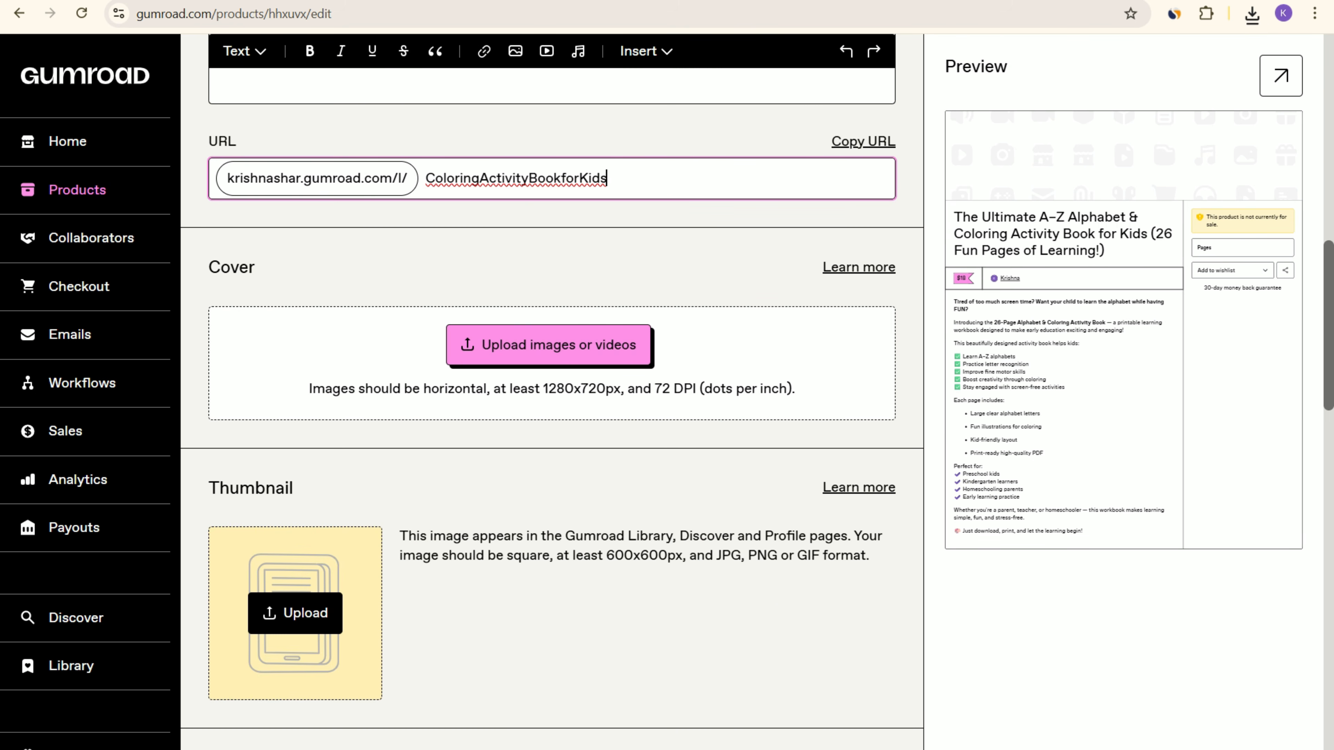
{"action": "left_click", "coordinate": [516, 347]}
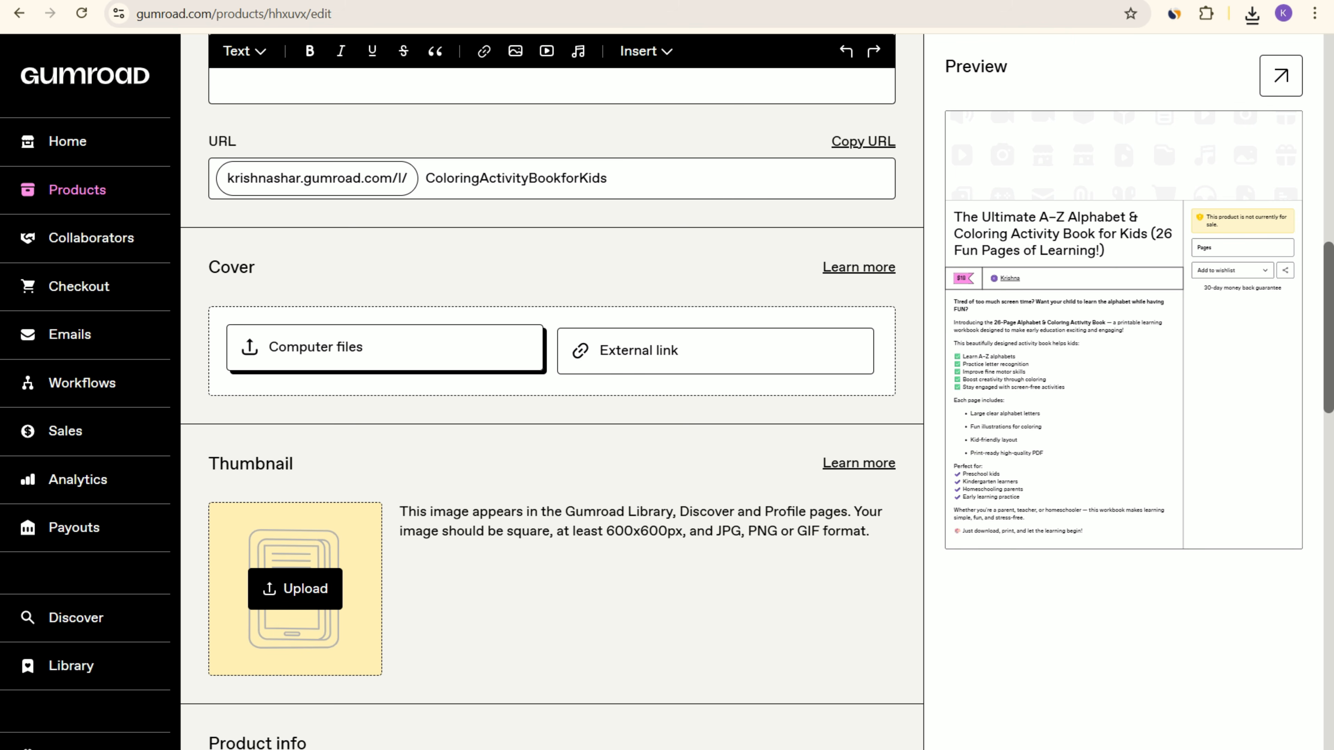
{"action": "left_click", "coordinate": [385, 347]}
{"action": "left_click", "coordinate": [280, 171]}
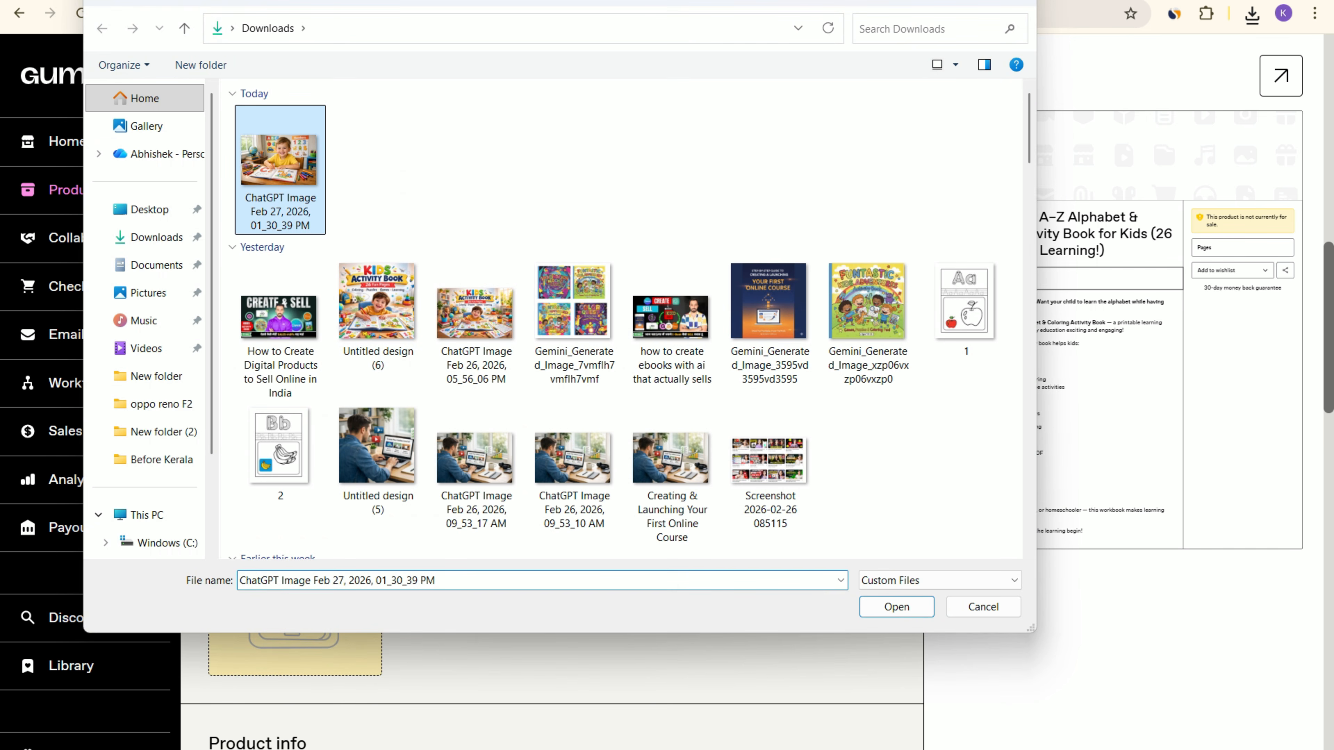
{"action": "left_click", "coordinate": [897, 606]}
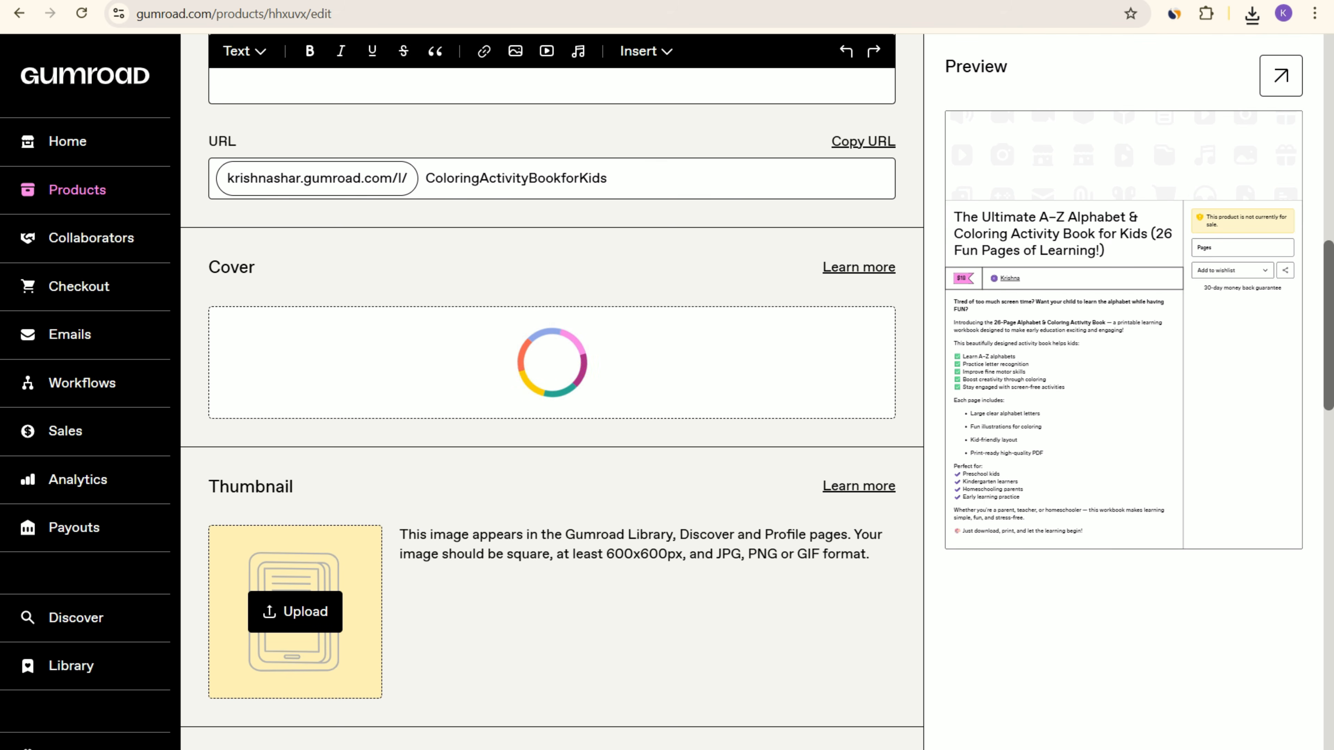
Step: Switch back to the ChatGPT conversation with the description and image prompts
{"action": "key", "text": "ctrl+Tab"}
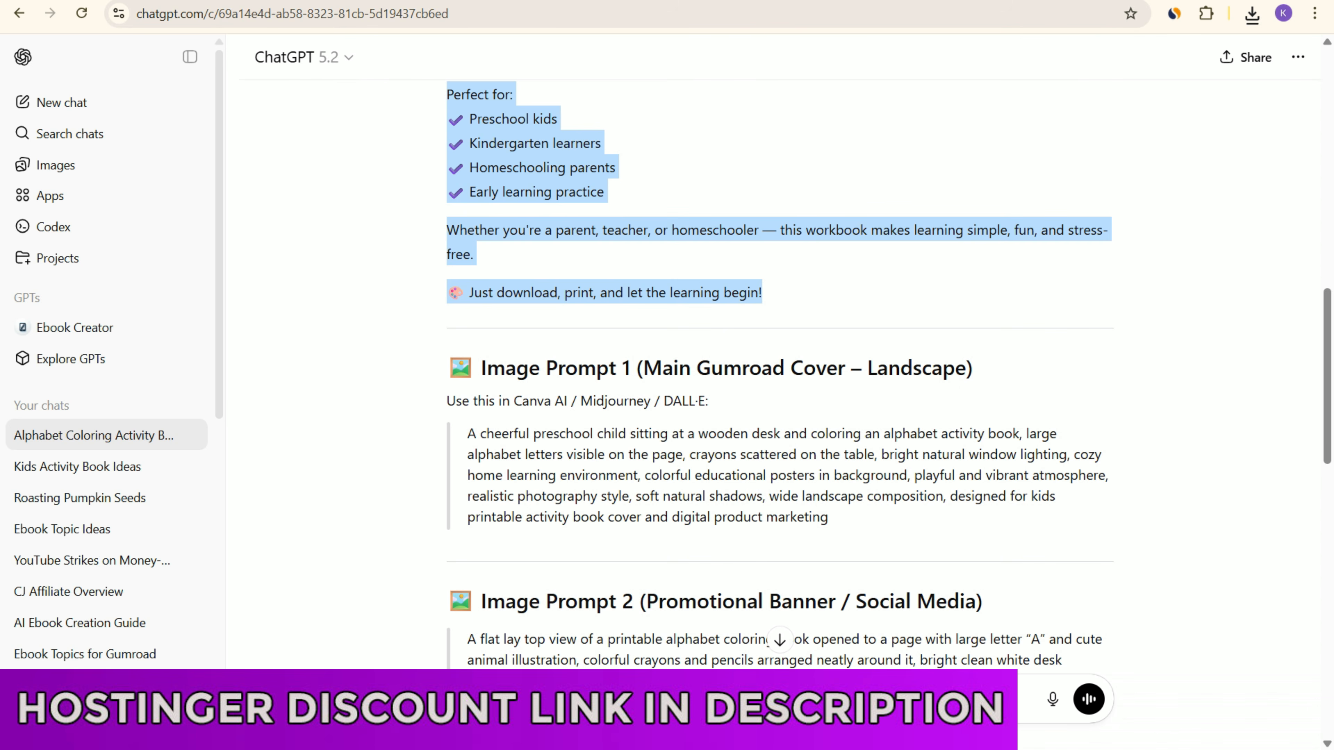